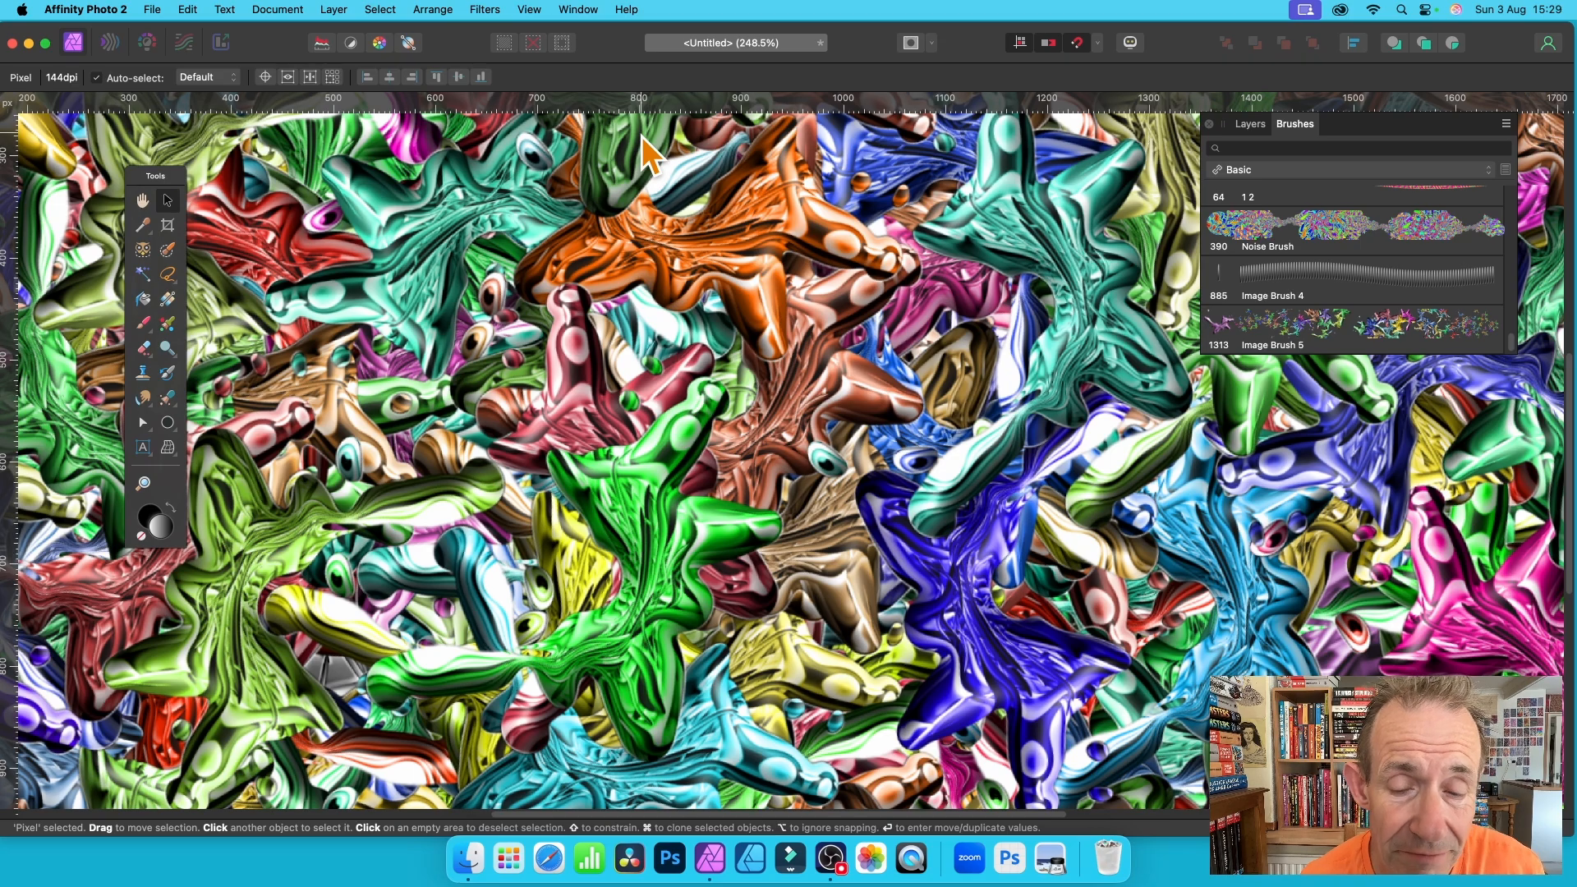
- Delete the existing artwork and draw a tall, thin vertical ellipse about 47 px wide and 540 px high
key(Delete)
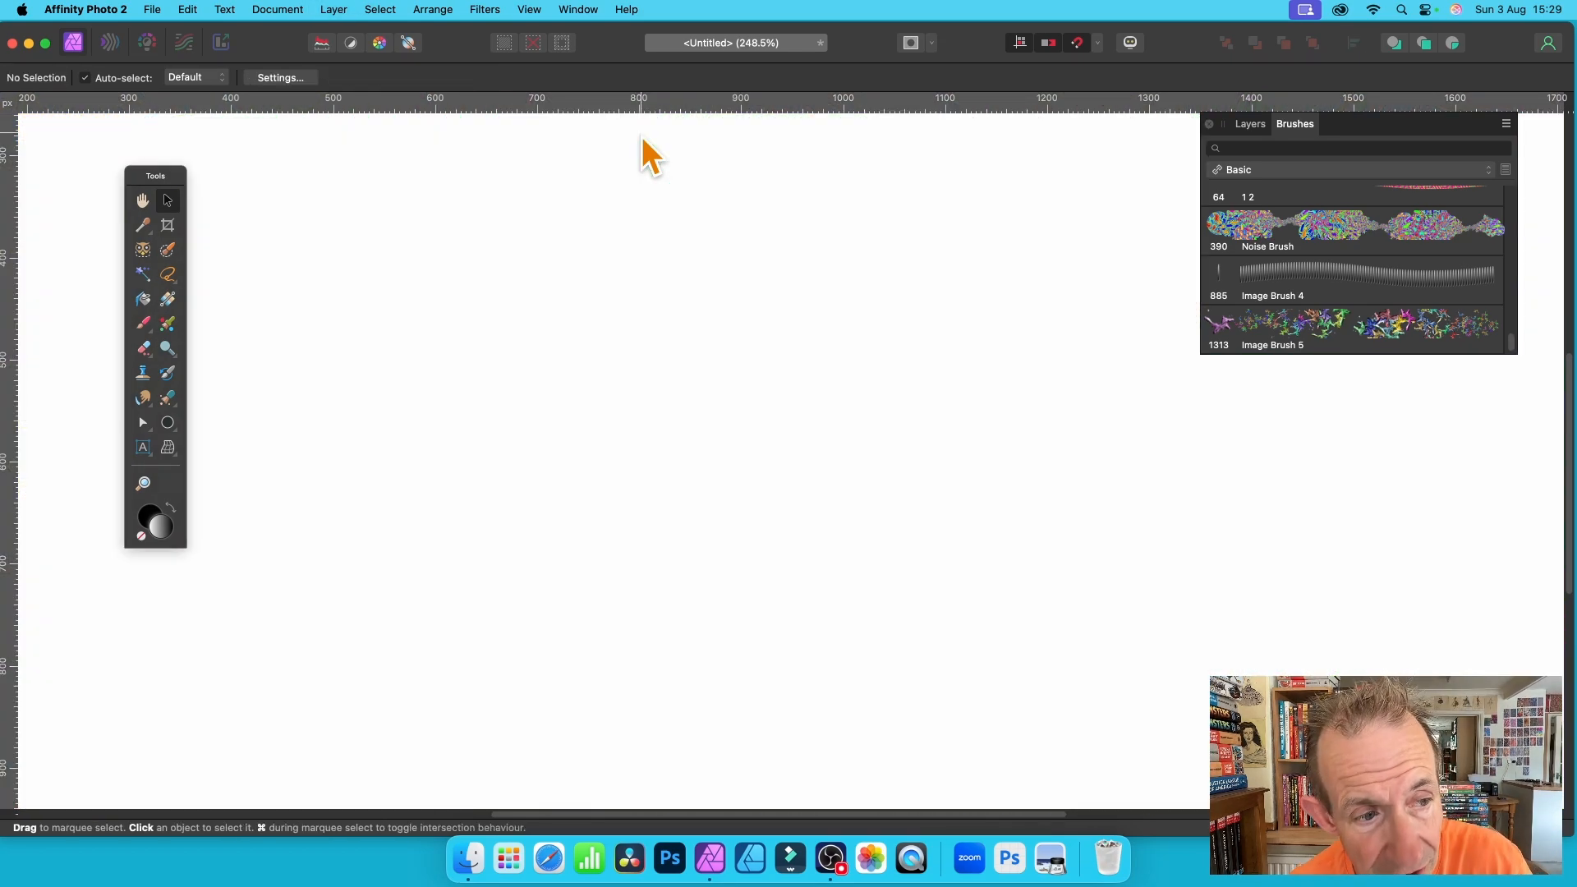
click(168, 422)
drag(648, 156, 696, 704)
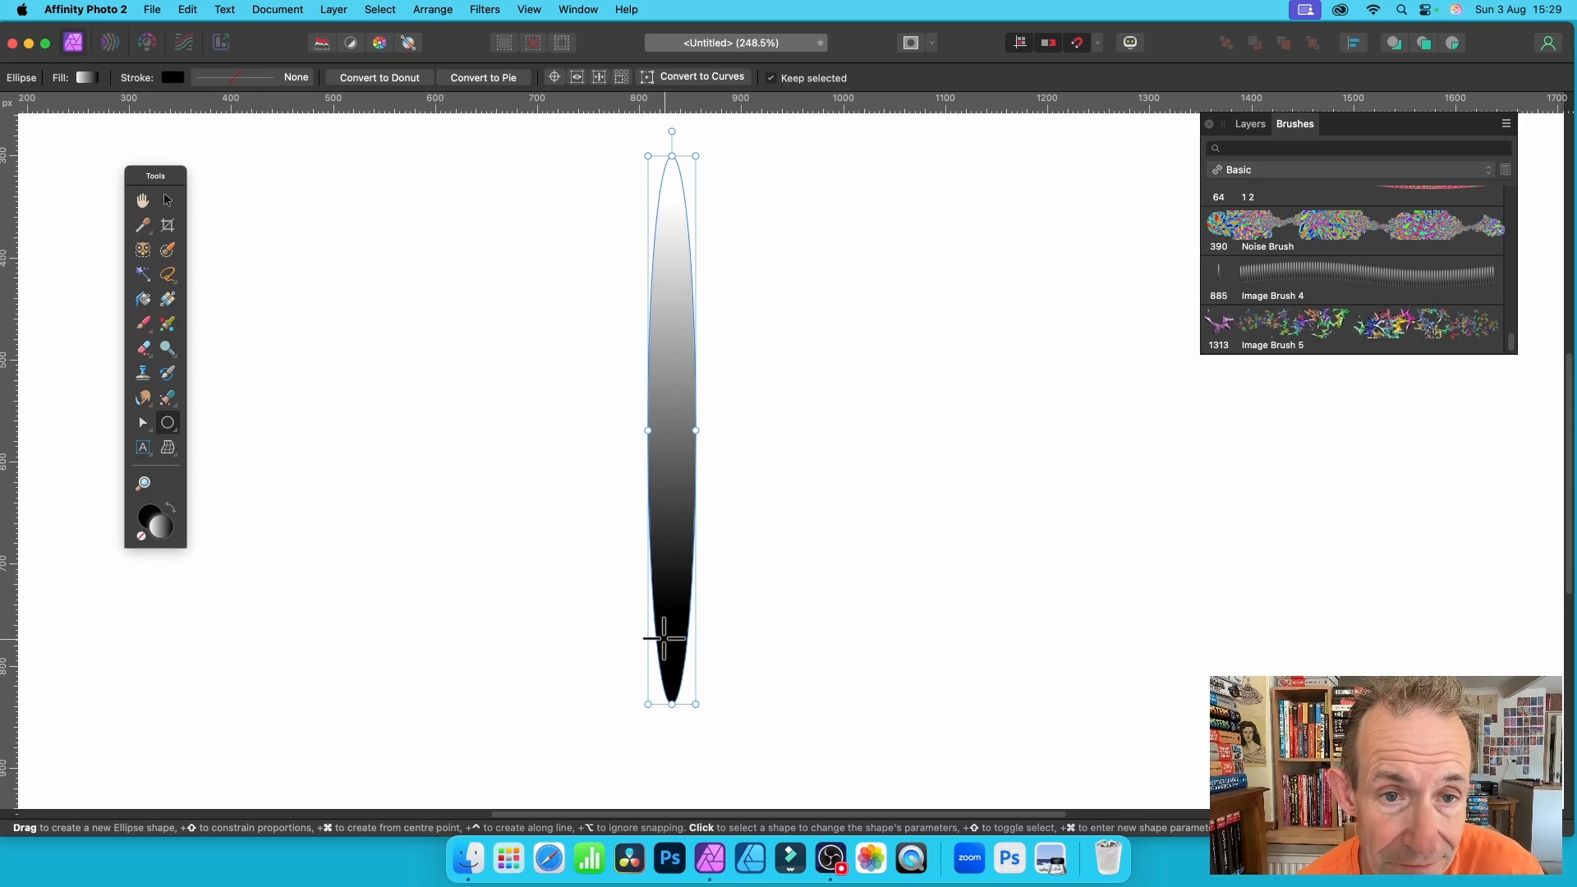
- Give the ellipse a linear white-to-black gradient fill running from near its upper end to near its lower end
click(85, 77)
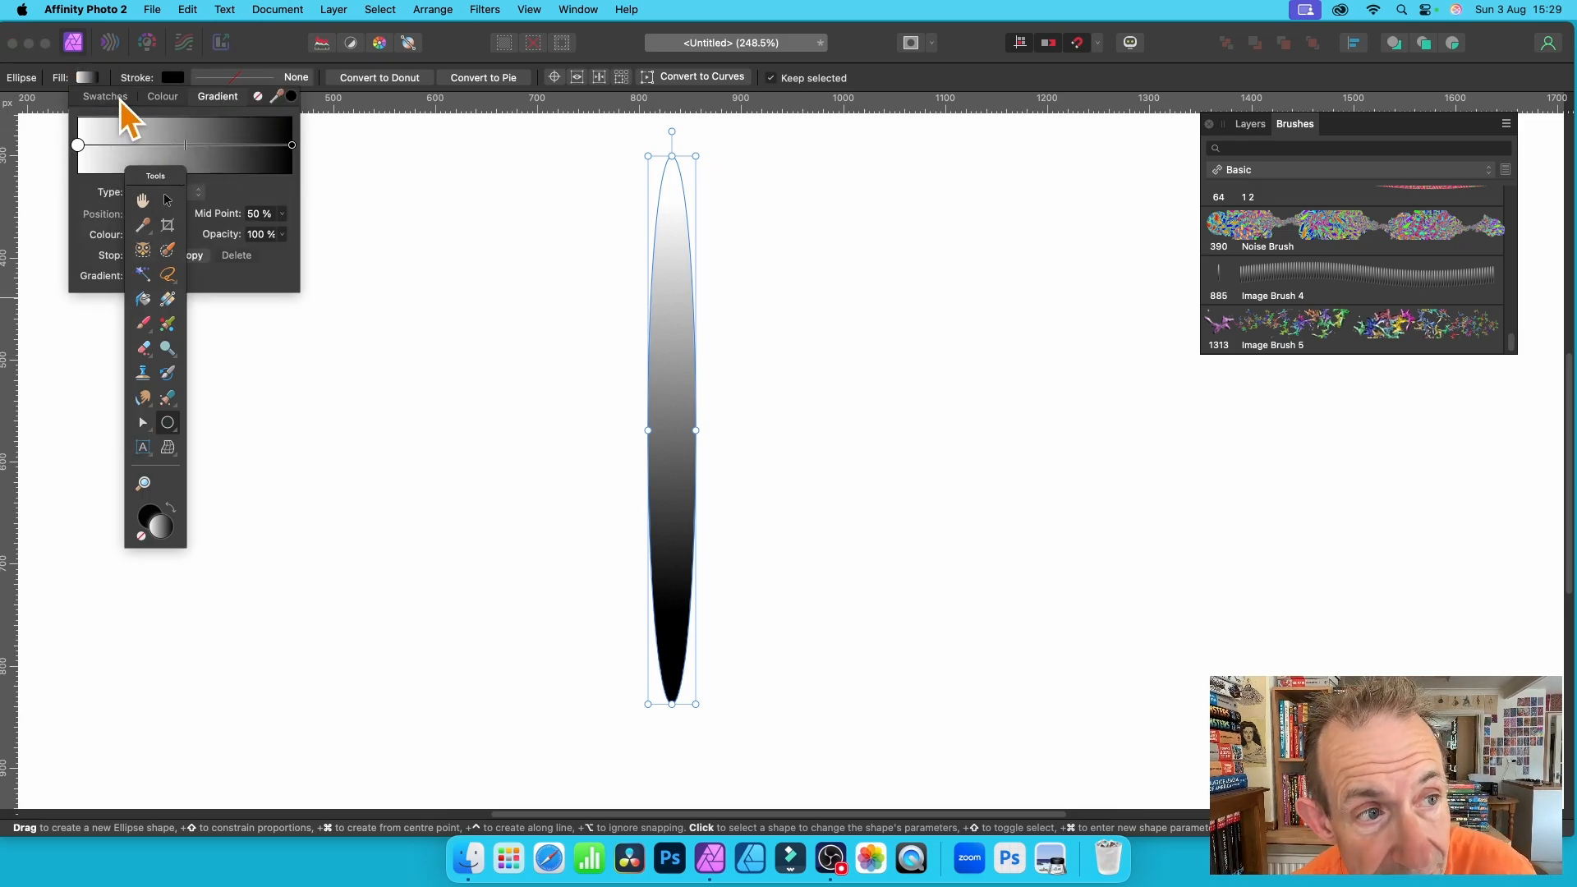
click(163, 97)
click(218, 98)
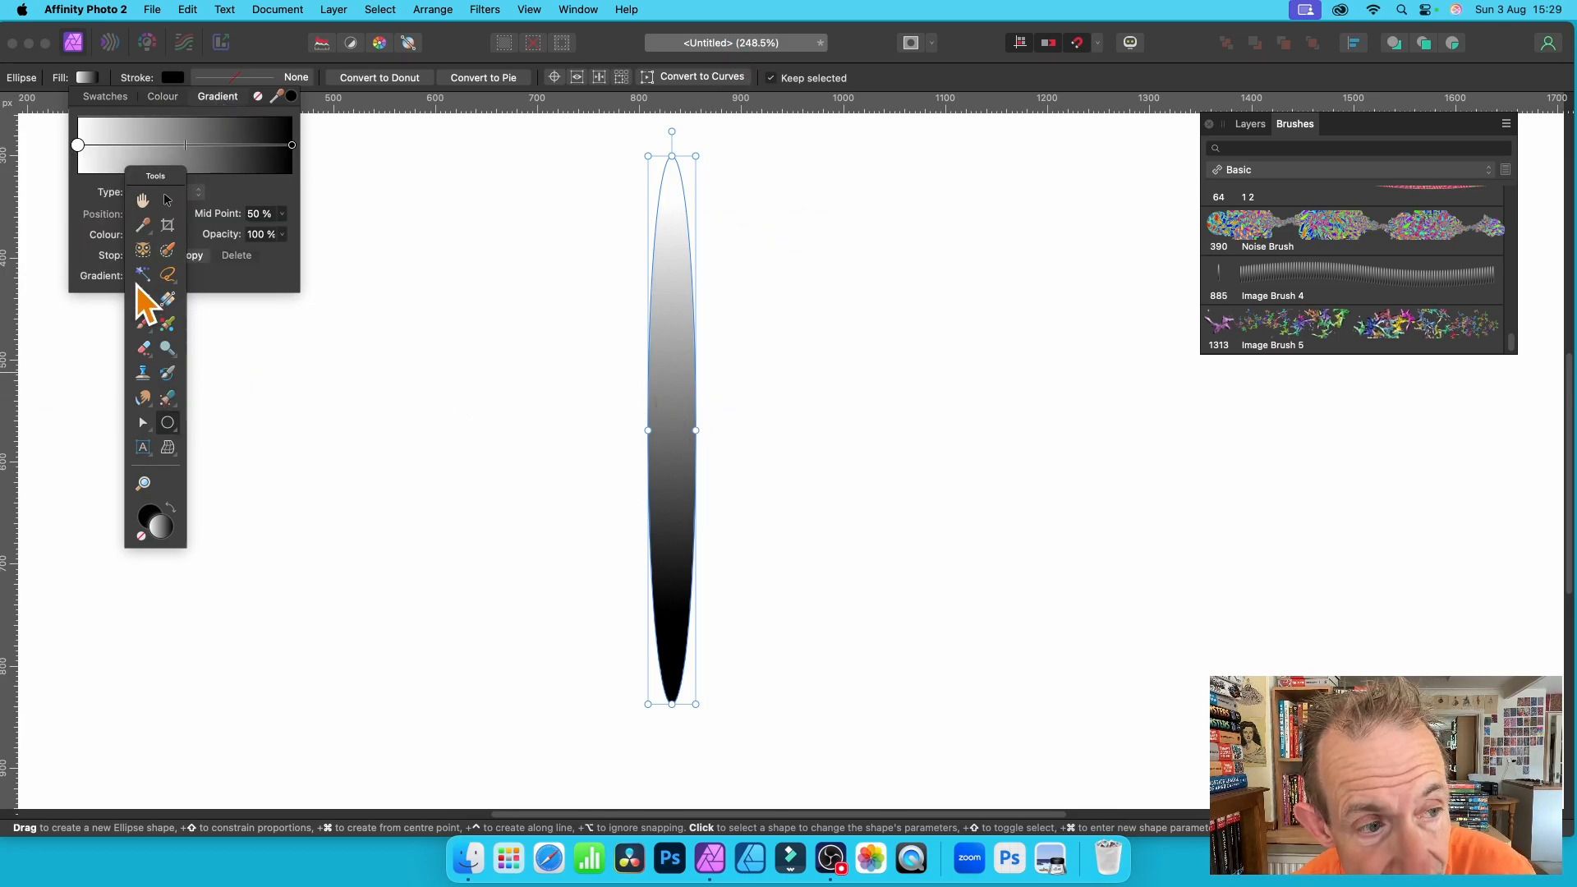
click(167, 299)
drag(672, 189, 659, 654)
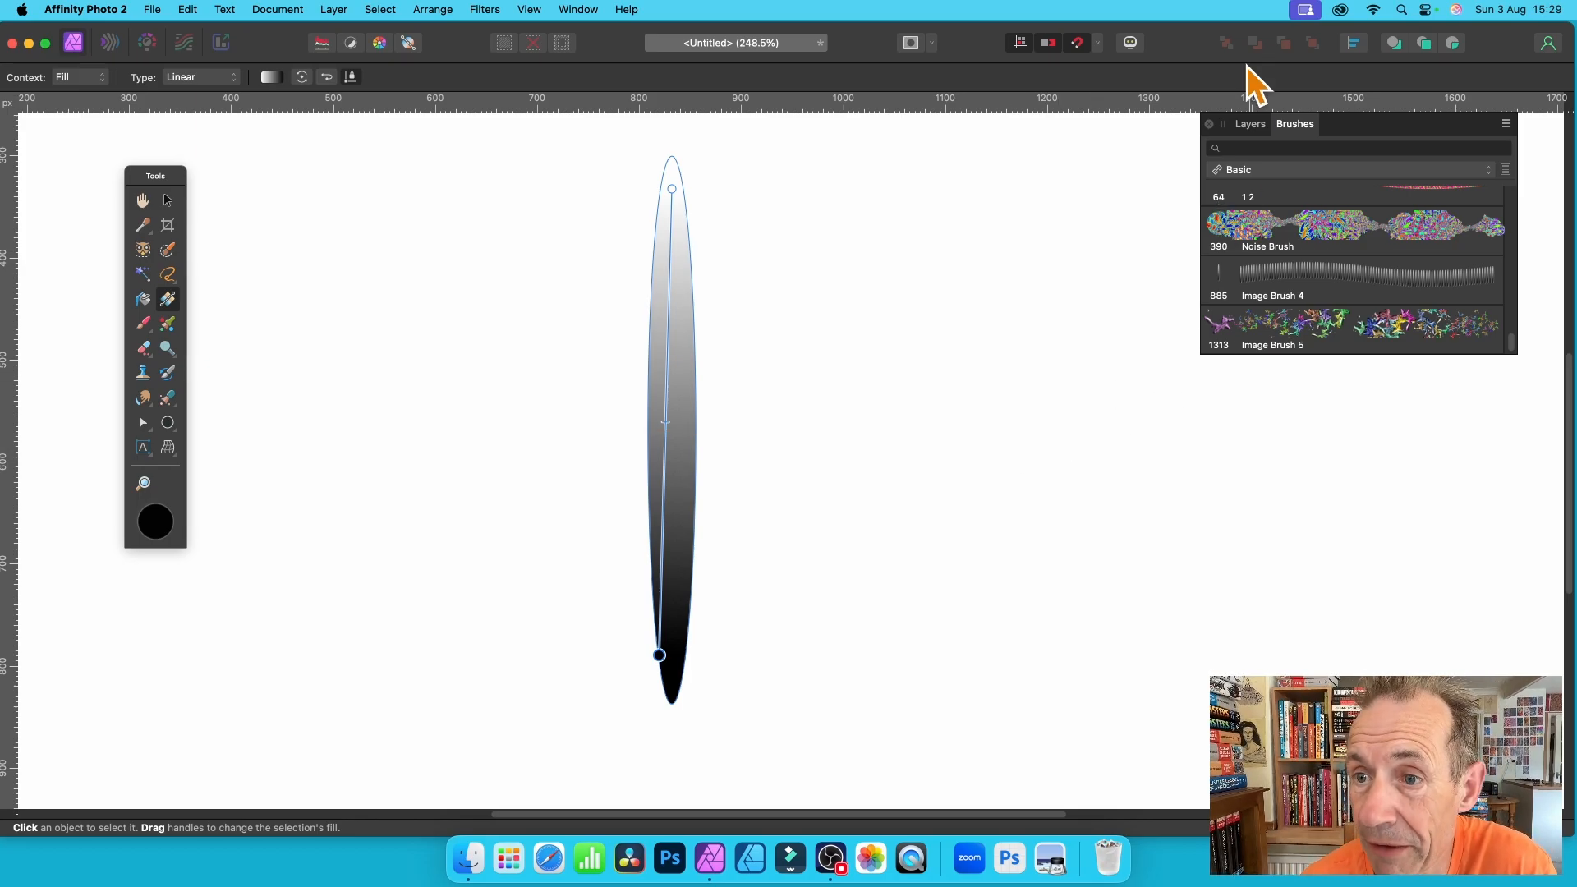
- Add layer effects to the ellipse: a Pillow Bevel / Emboss with a 22 px radius, plus the 3D effect
click(1245, 124)
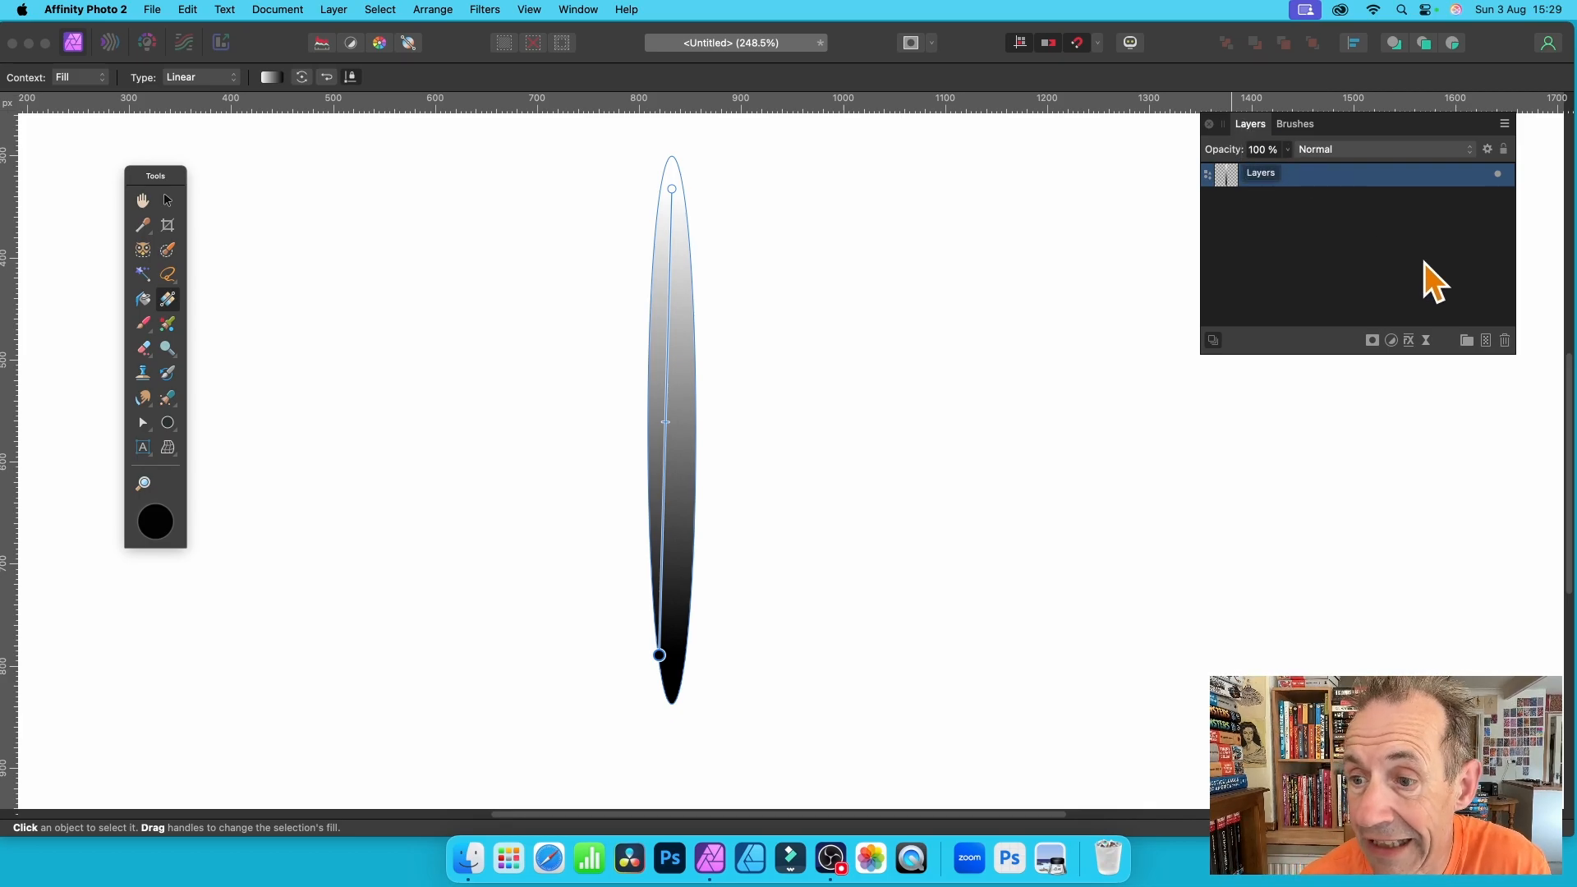
click(1409, 341)
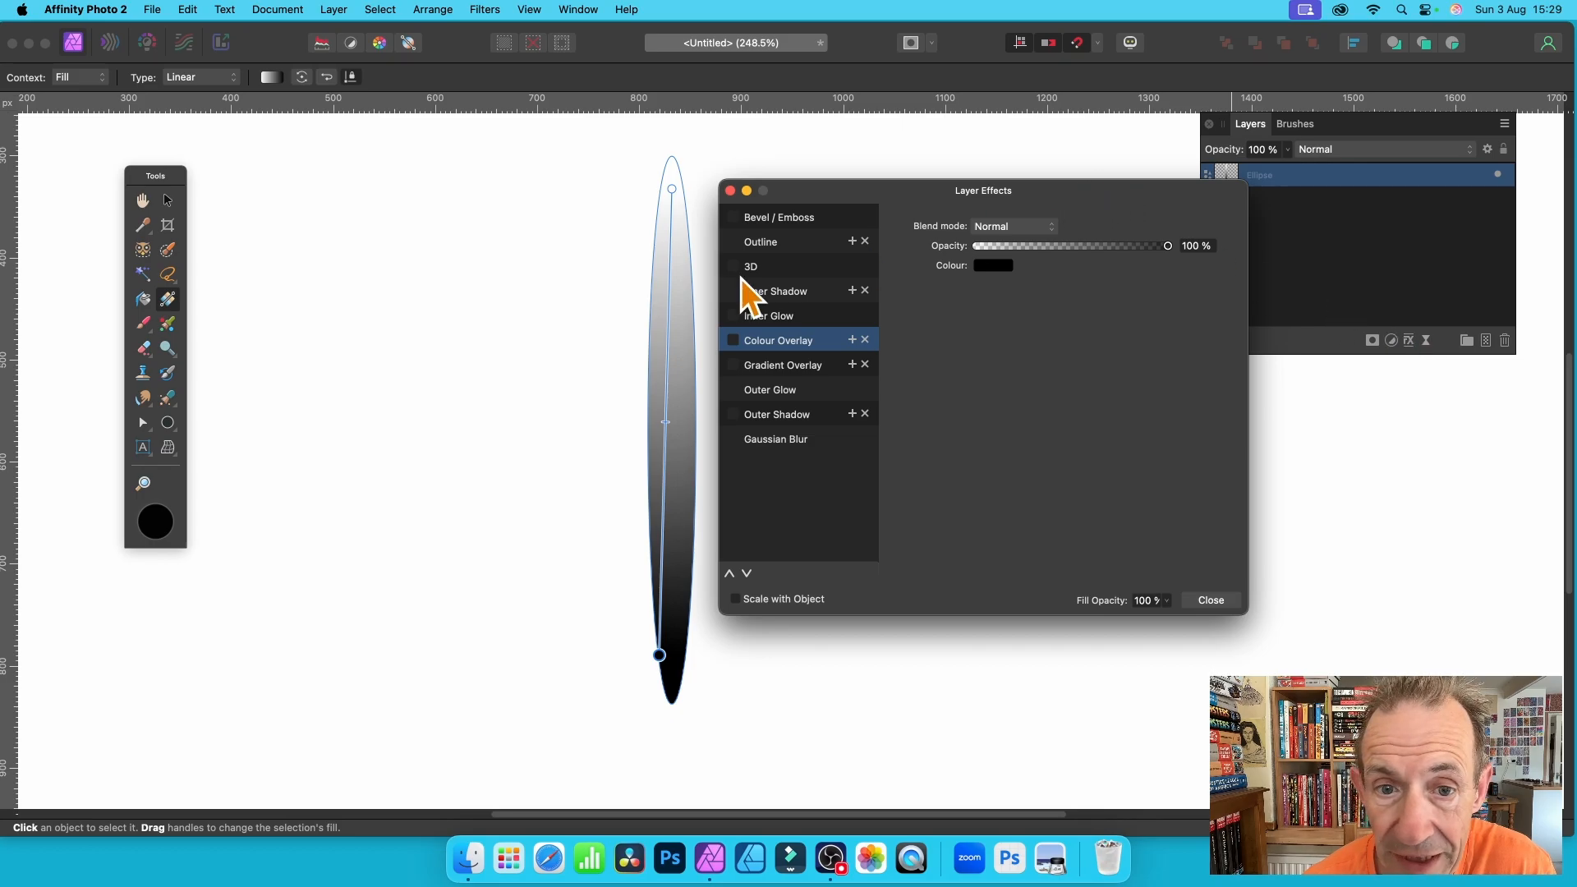
click(762, 216)
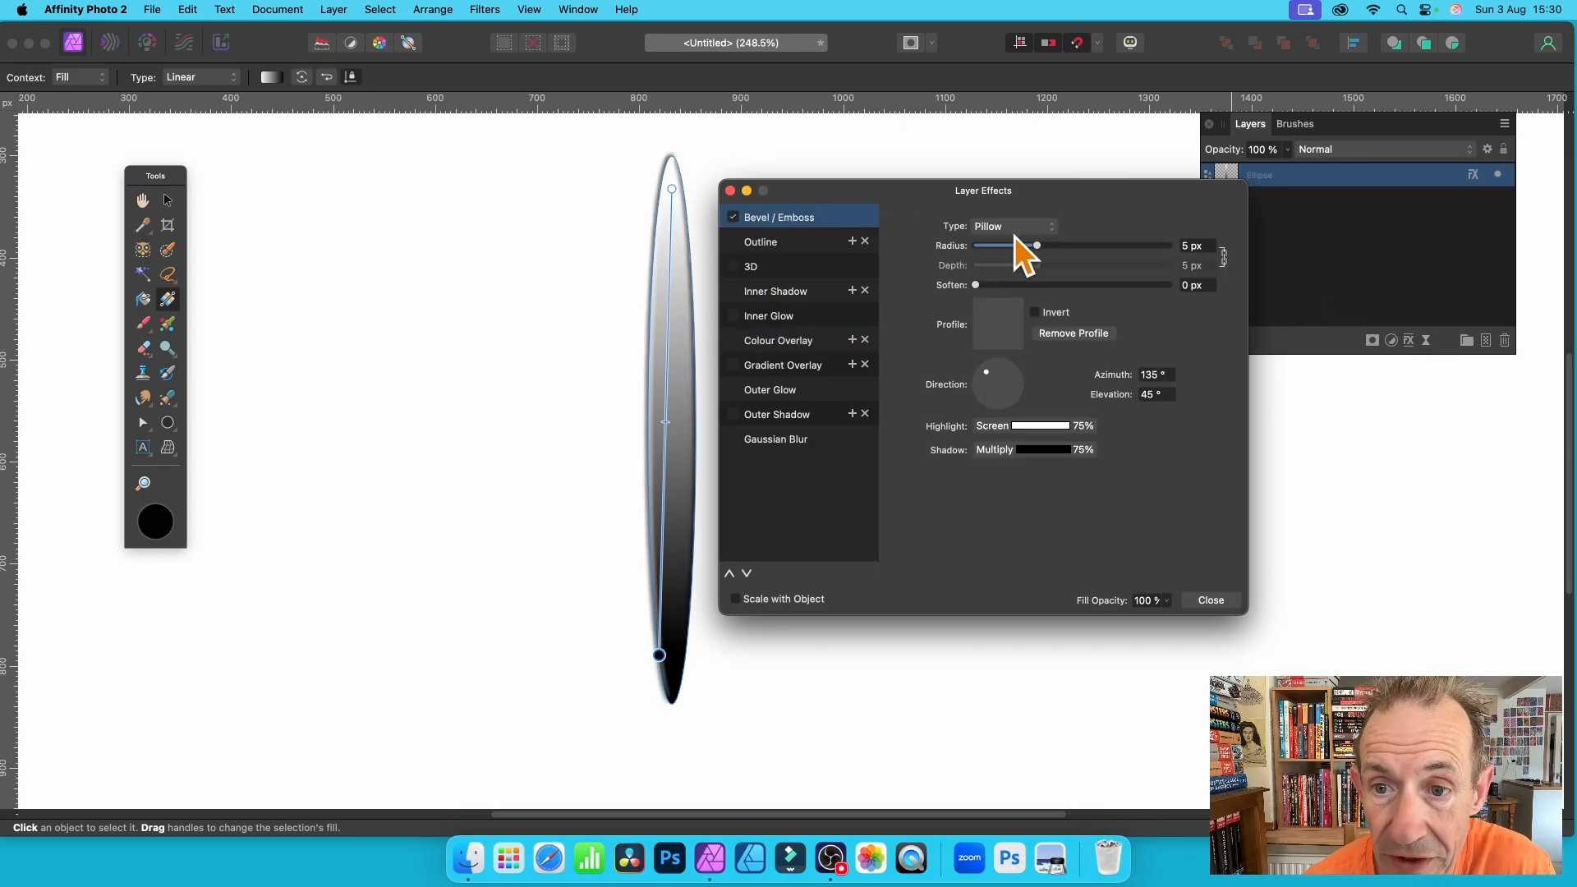
drag(1037, 245, 1088, 249)
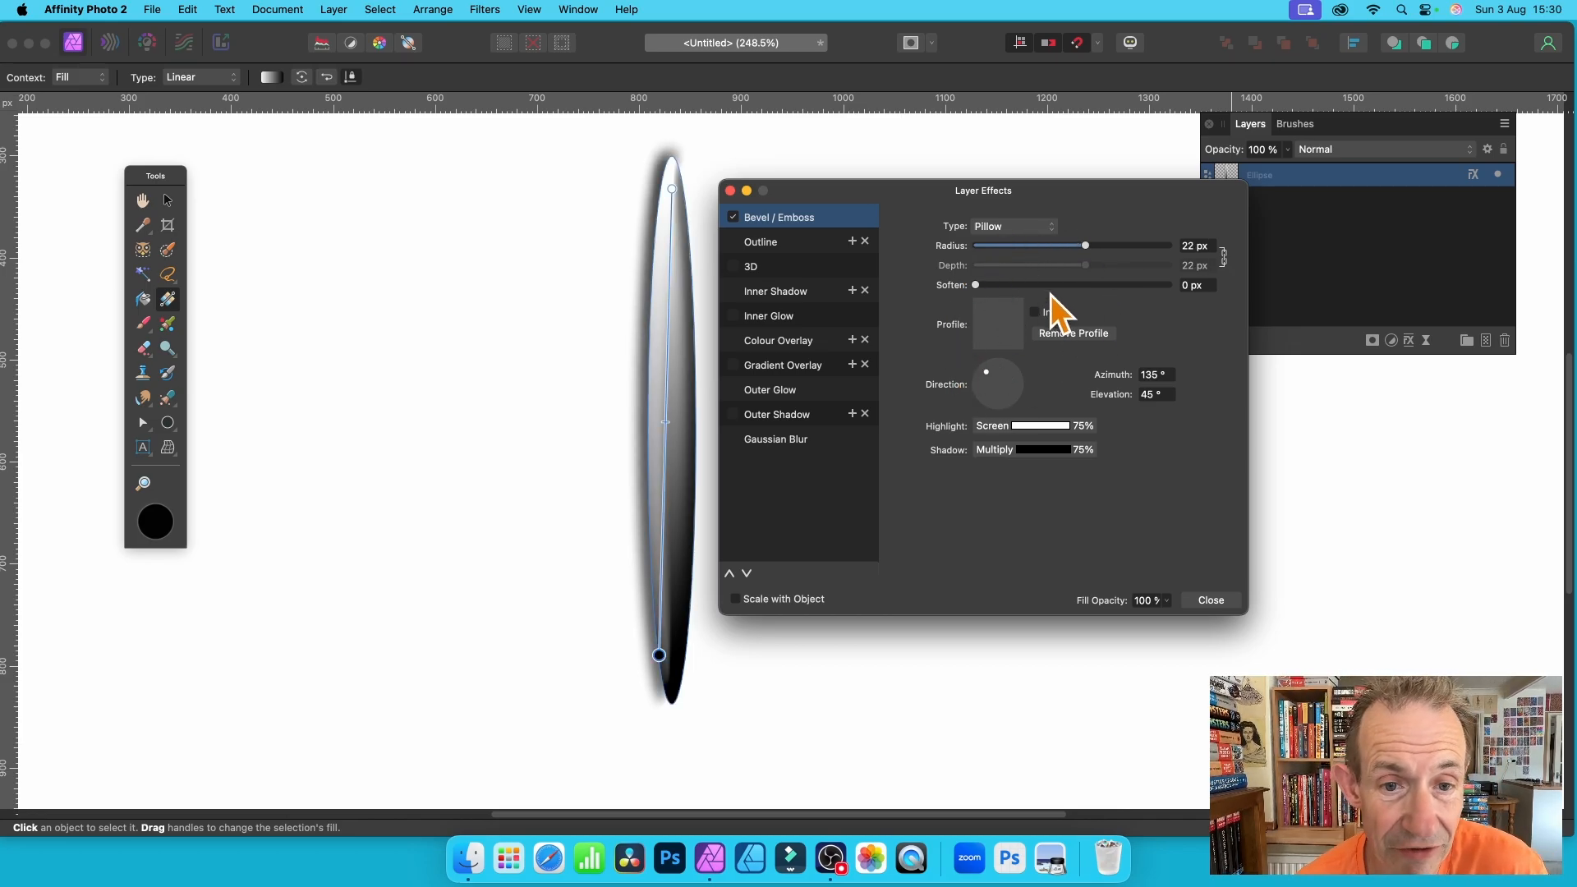
click(734, 268)
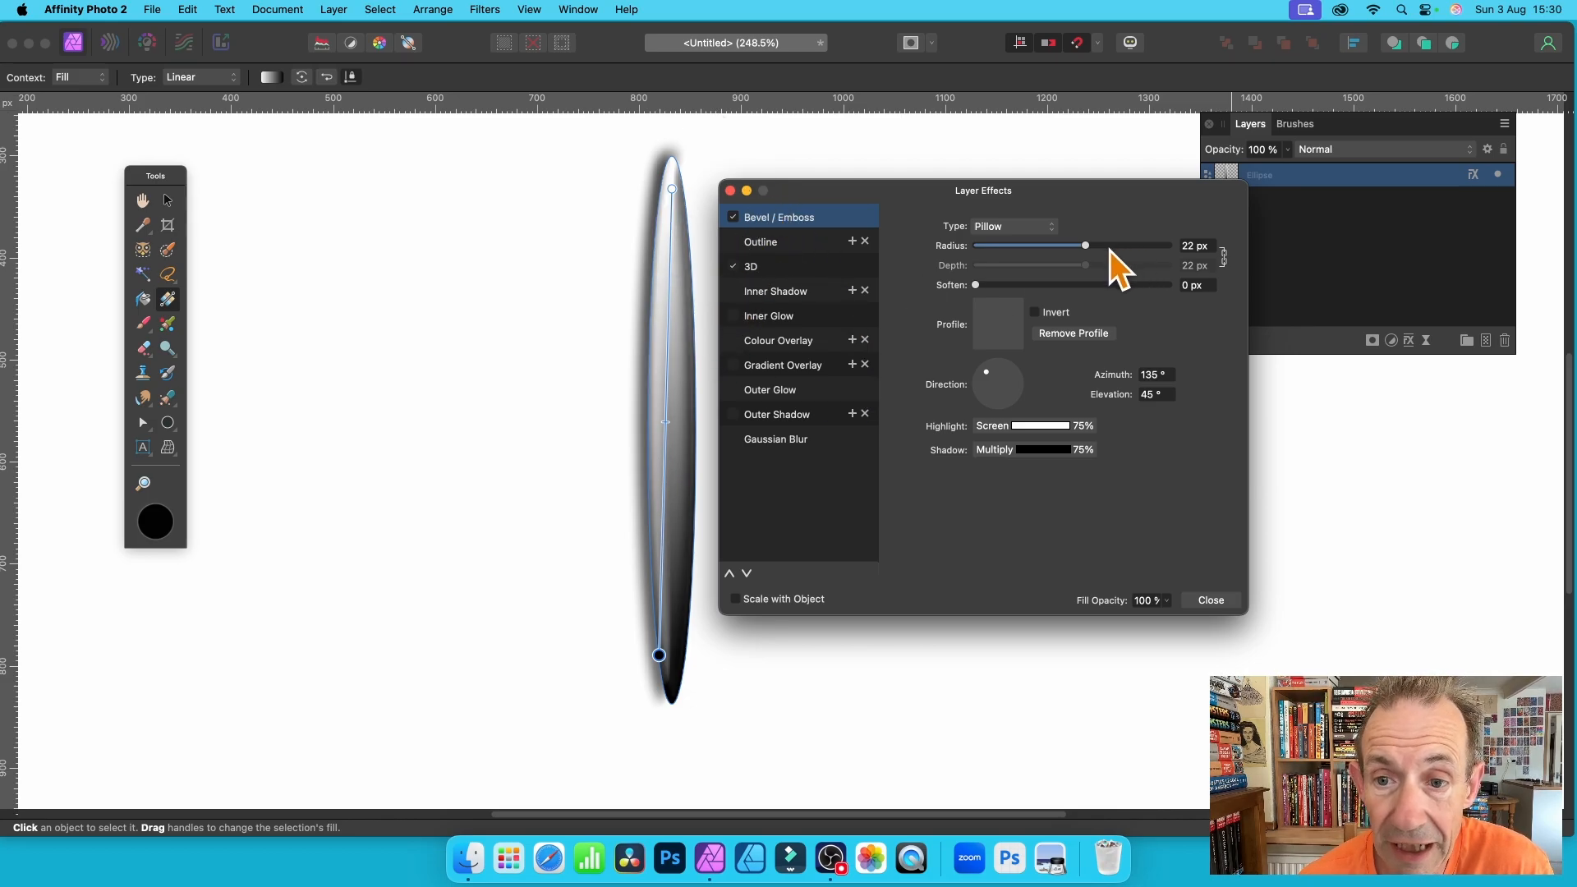
click(1210, 602)
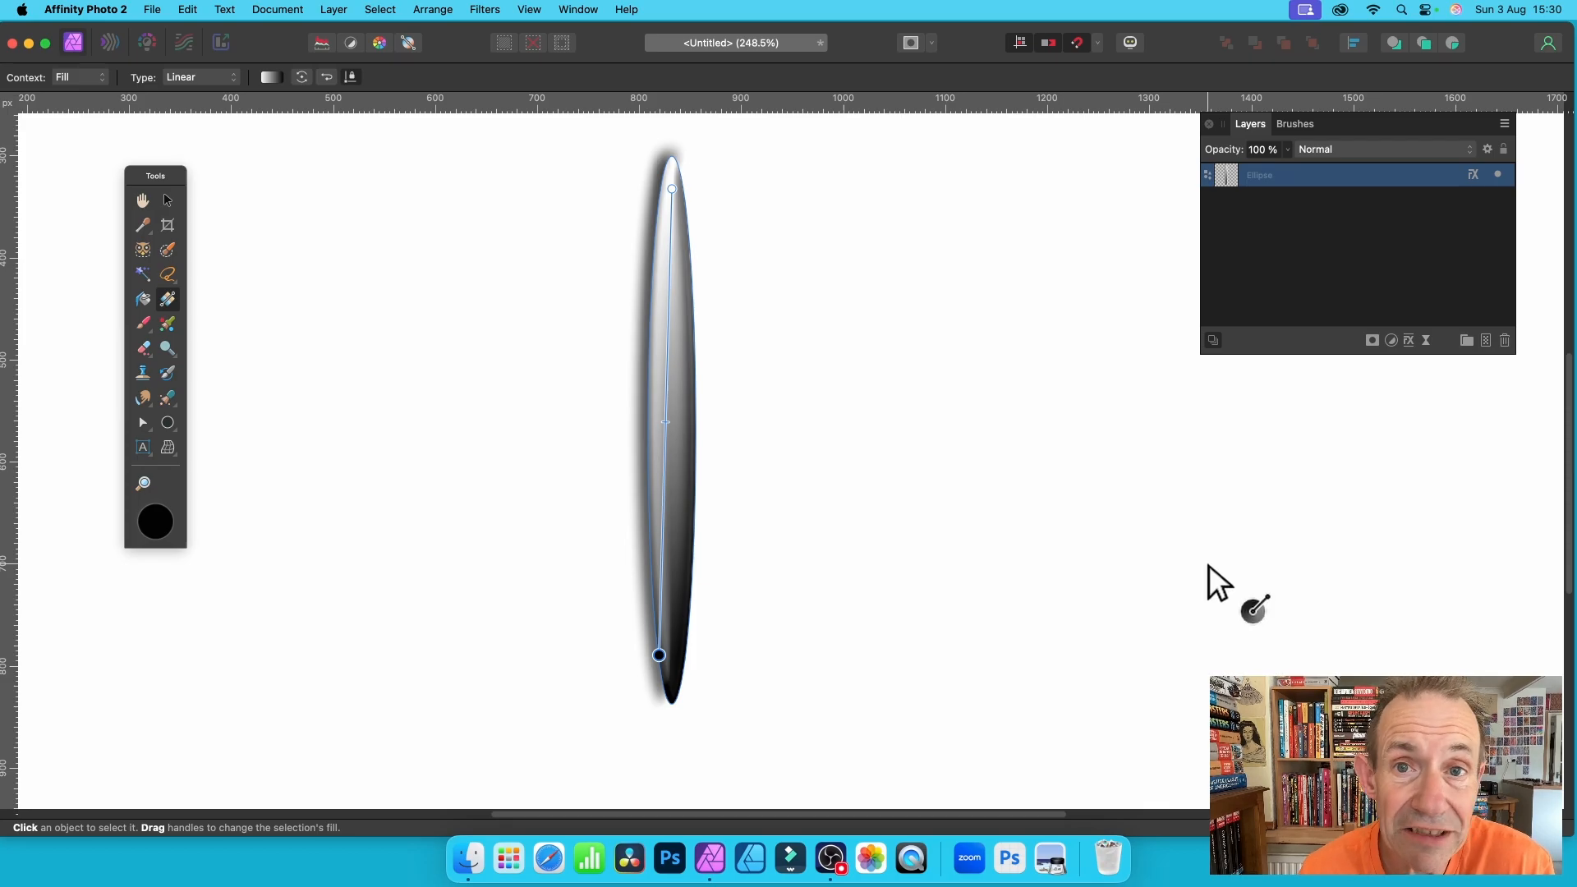
click(1299, 124)
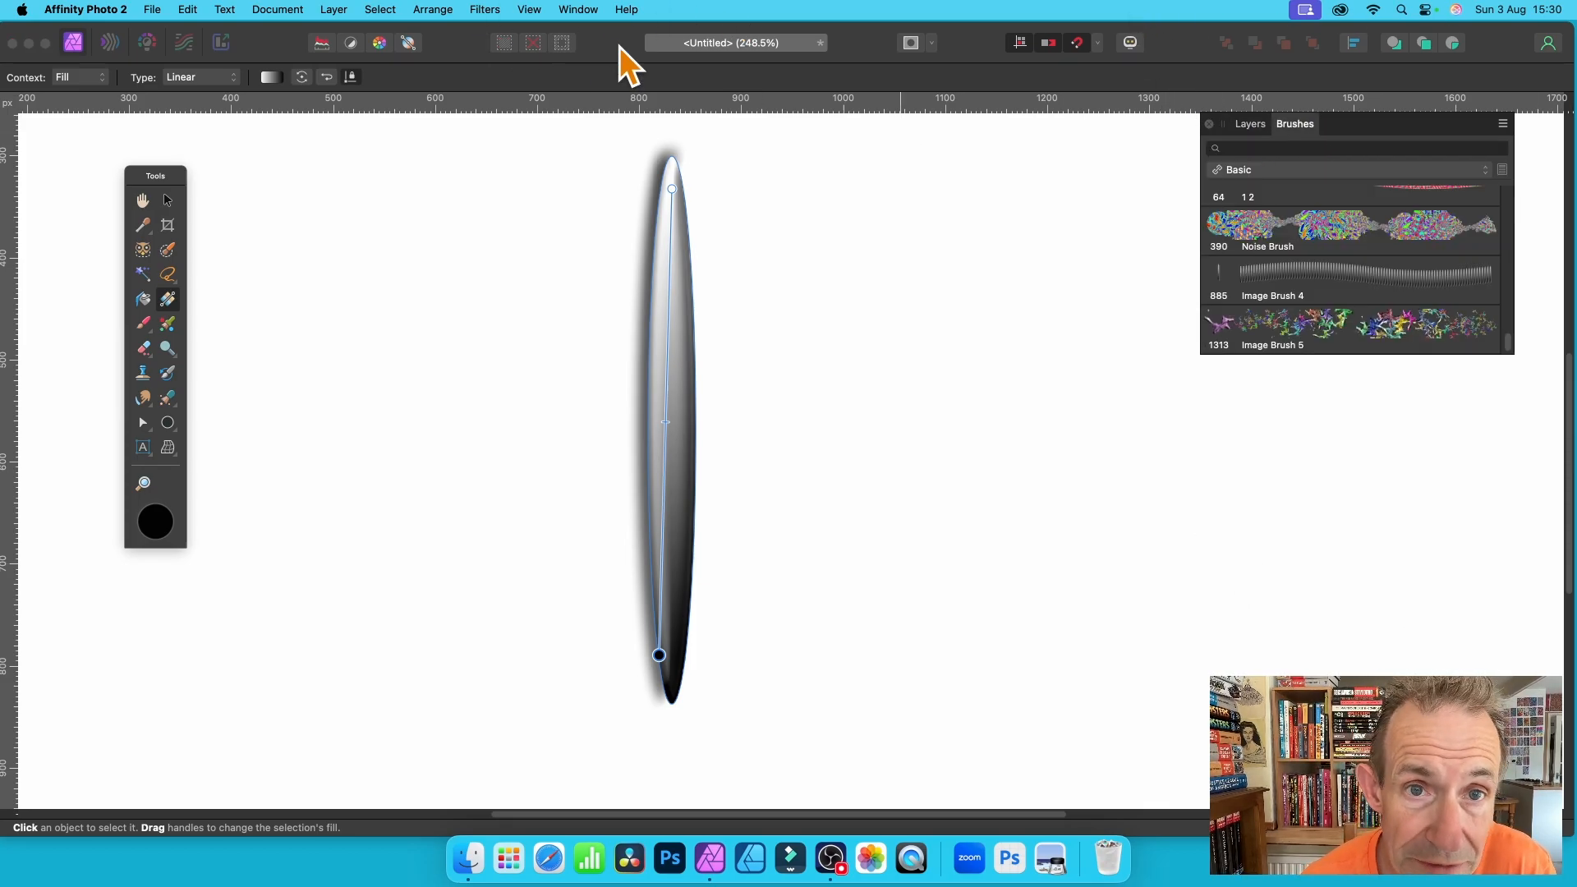
click(578, 9)
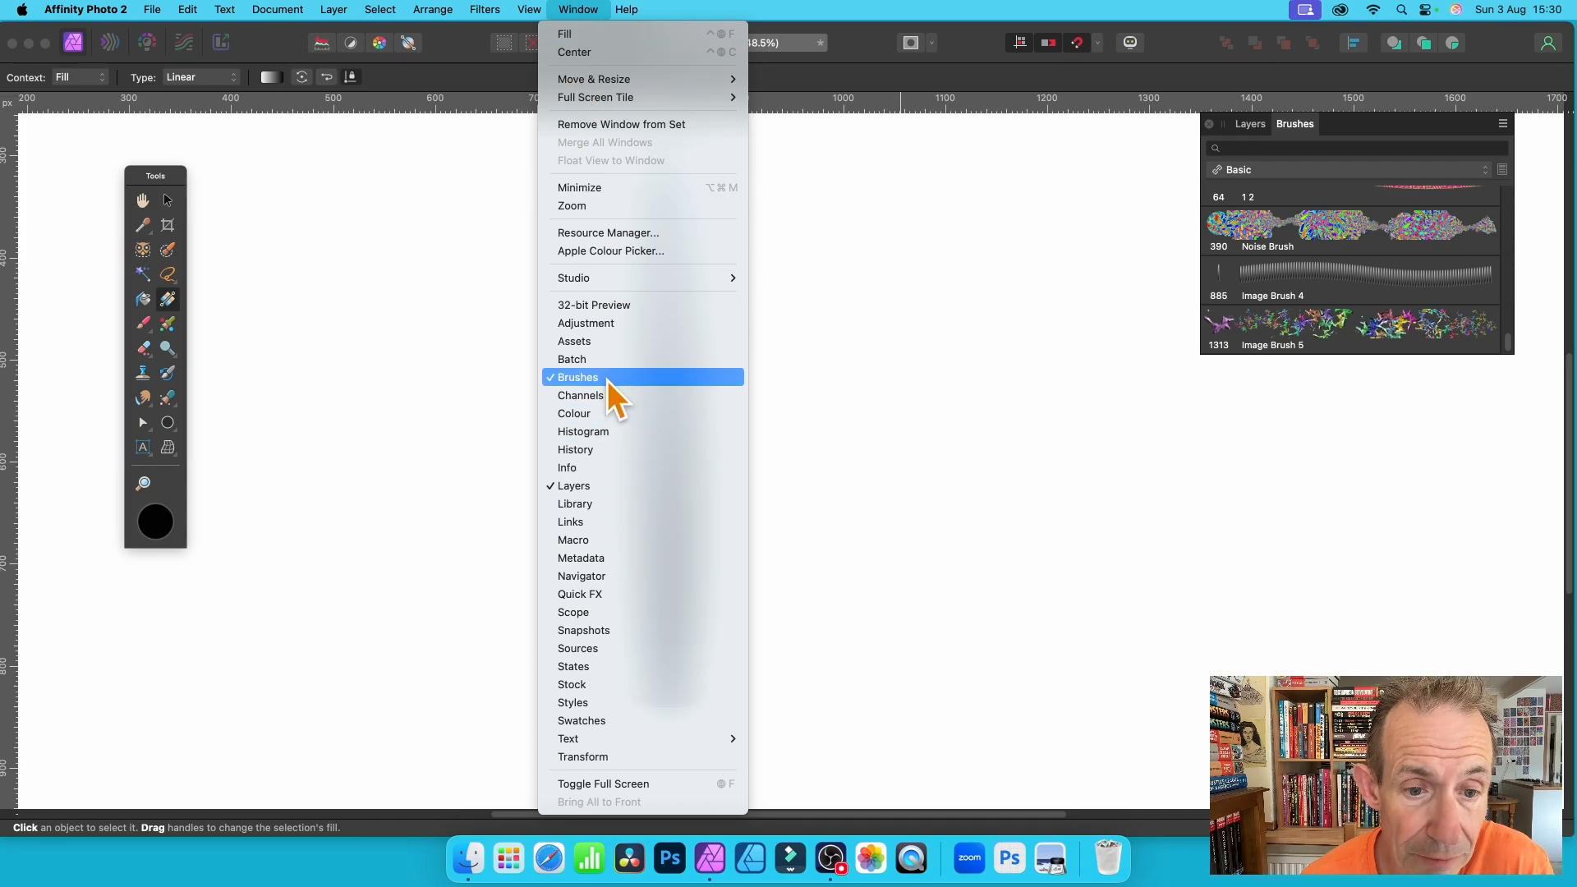
click(1373, 128)
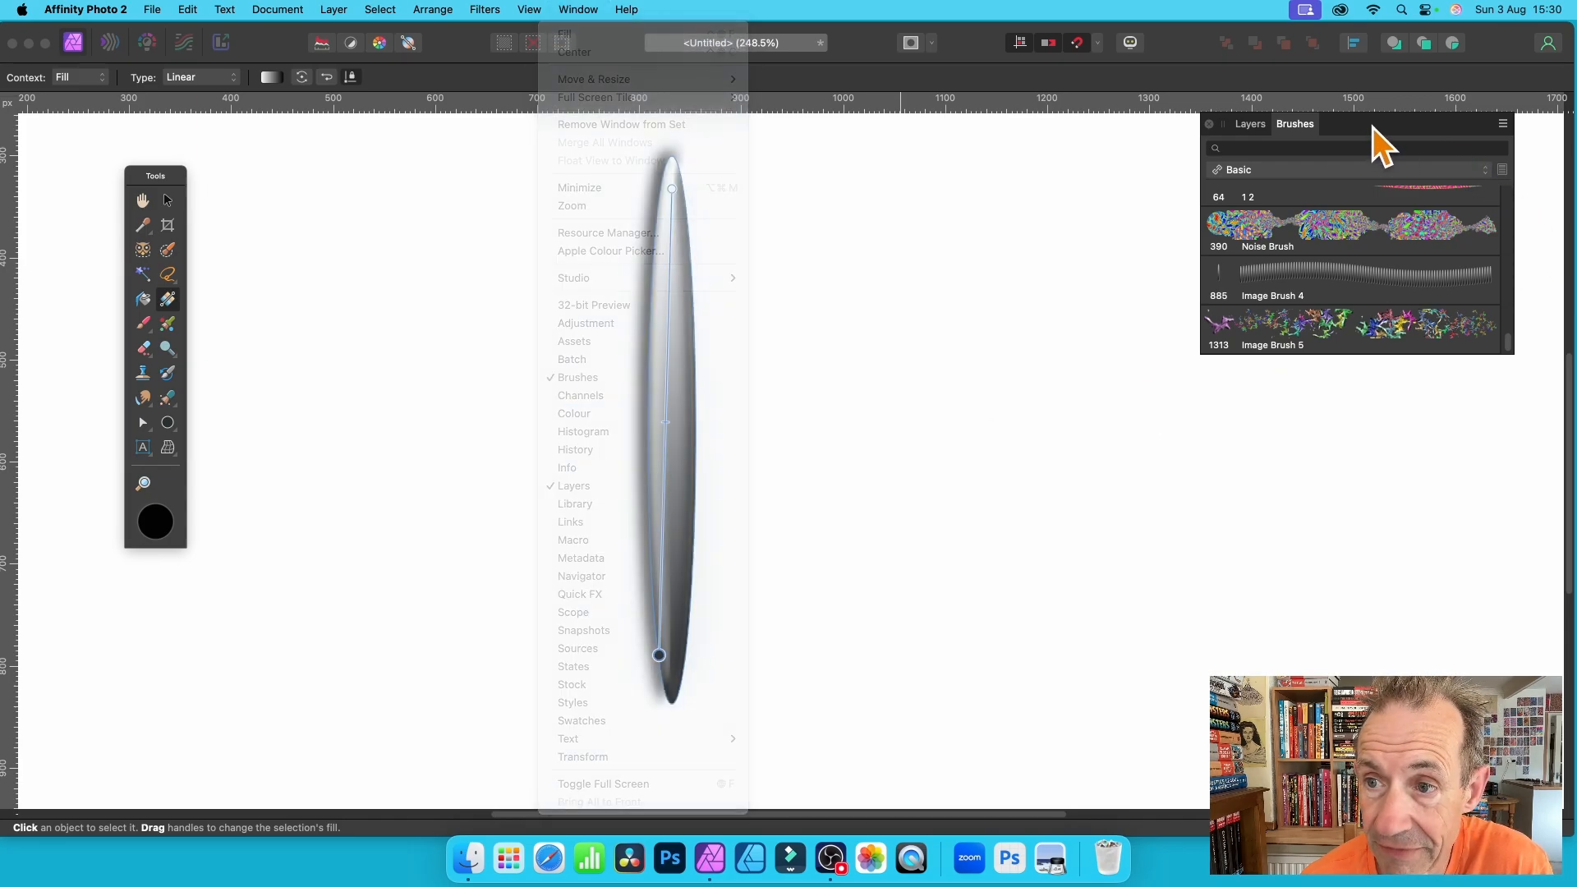
click(1503, 124)
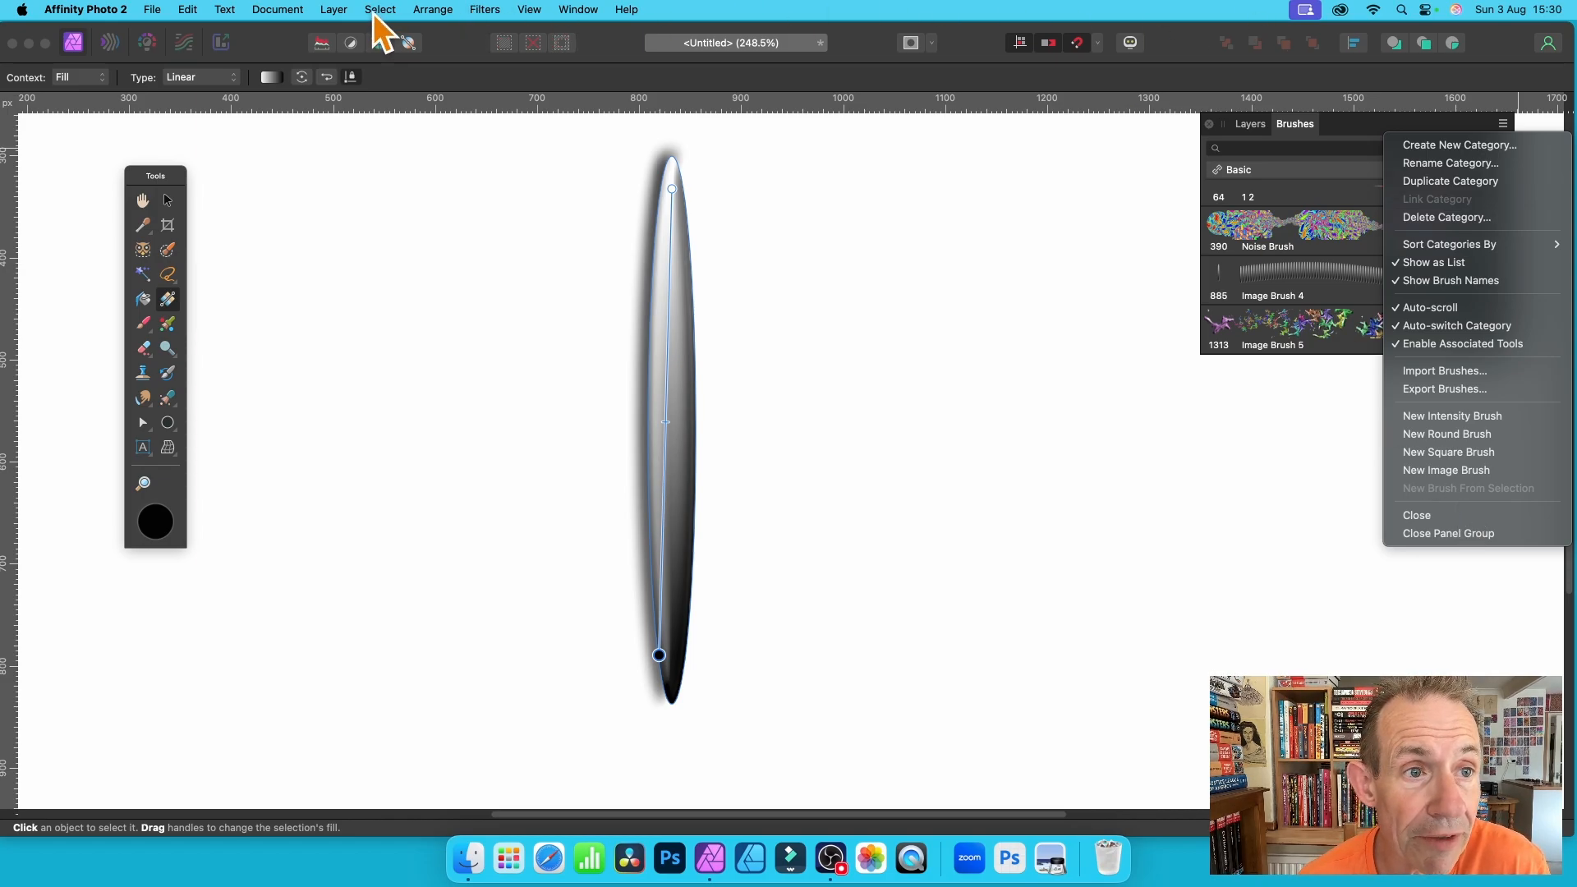
- Rasterise the ellipse layer with Preserve layer FX turned off
click(340, 9)
click(340, 10)
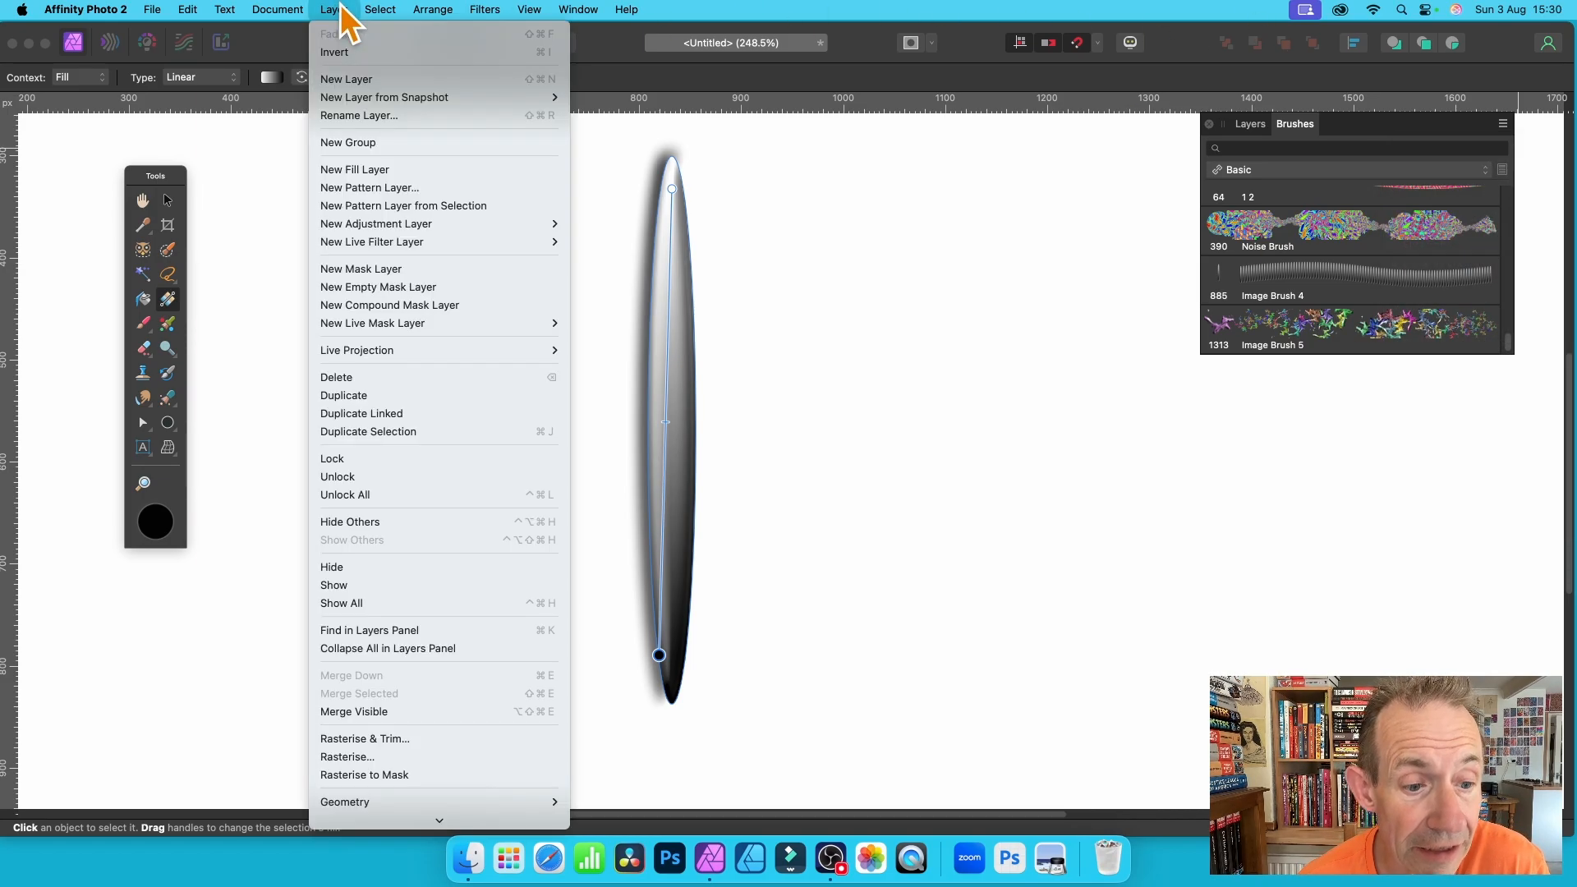
click(388, 757)
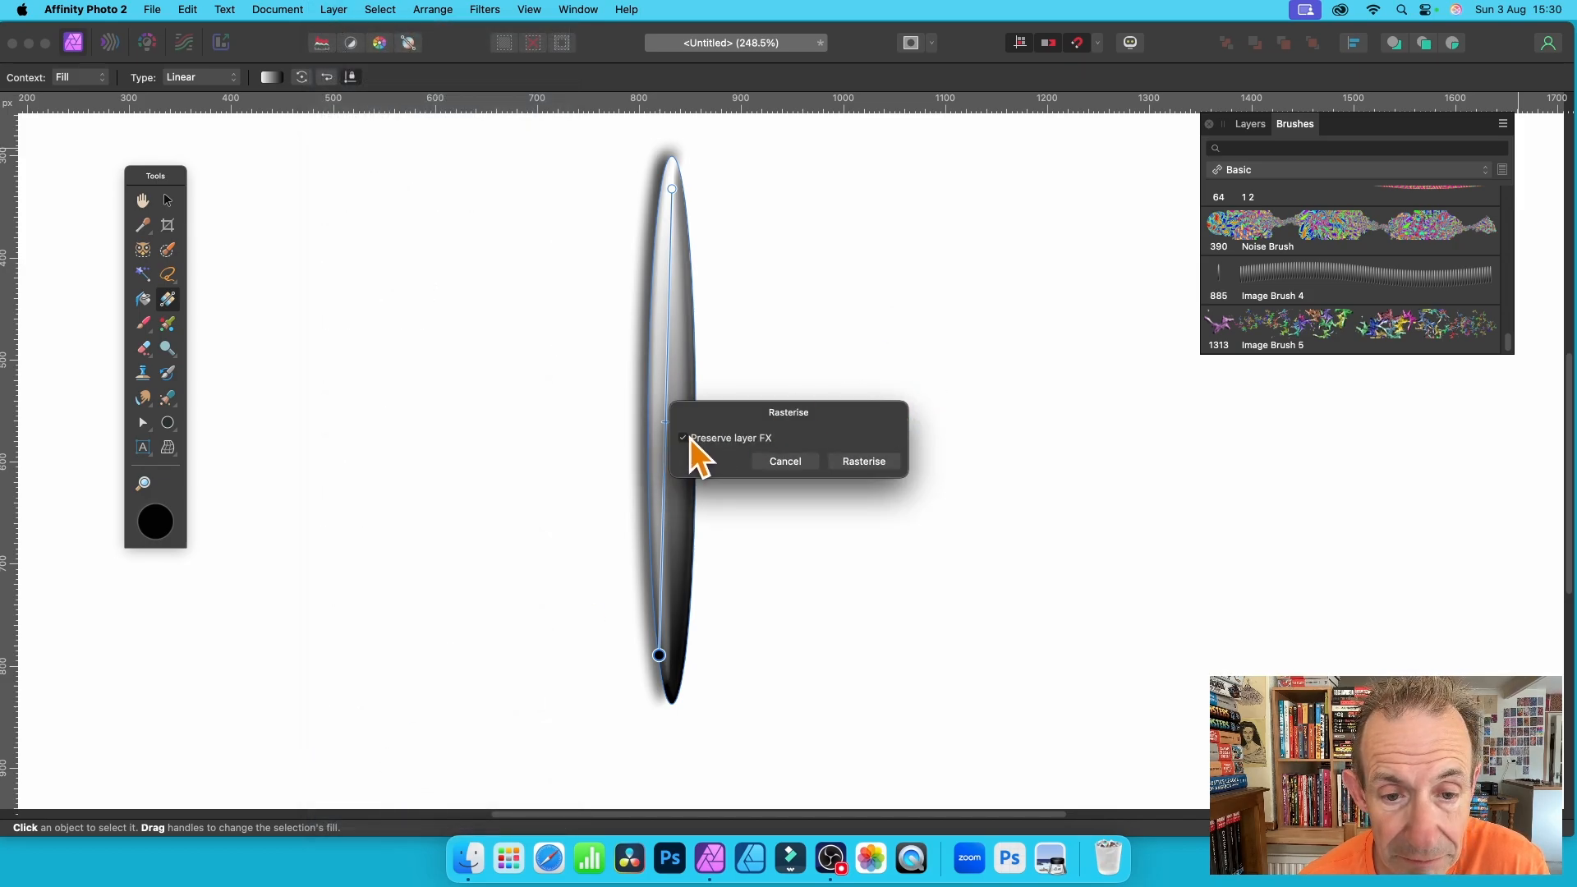
click(687, 438)
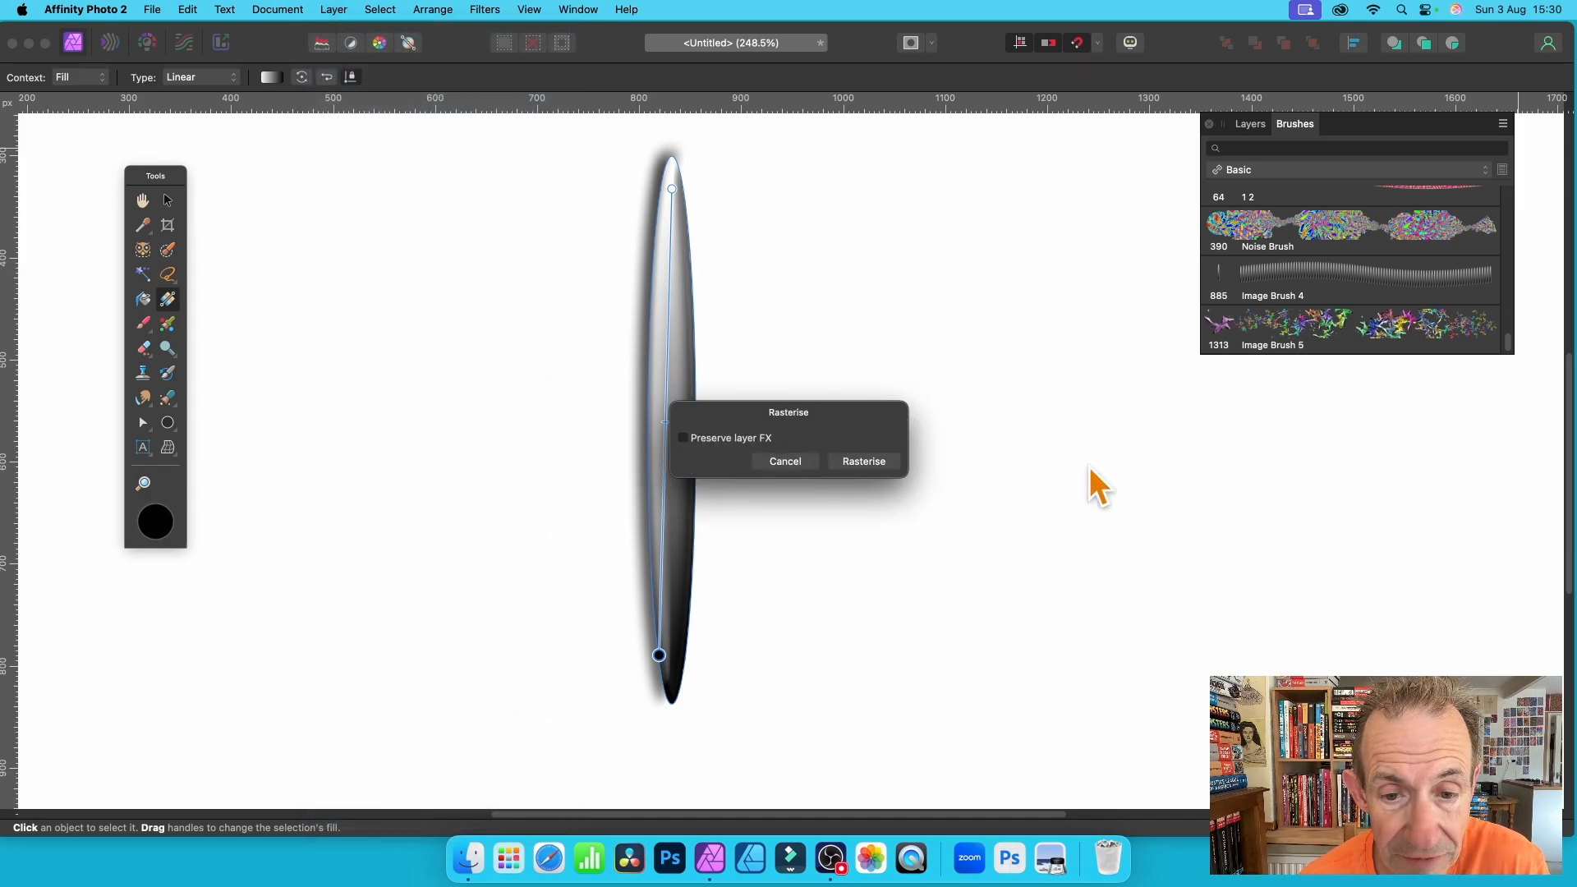
click(880, 465)
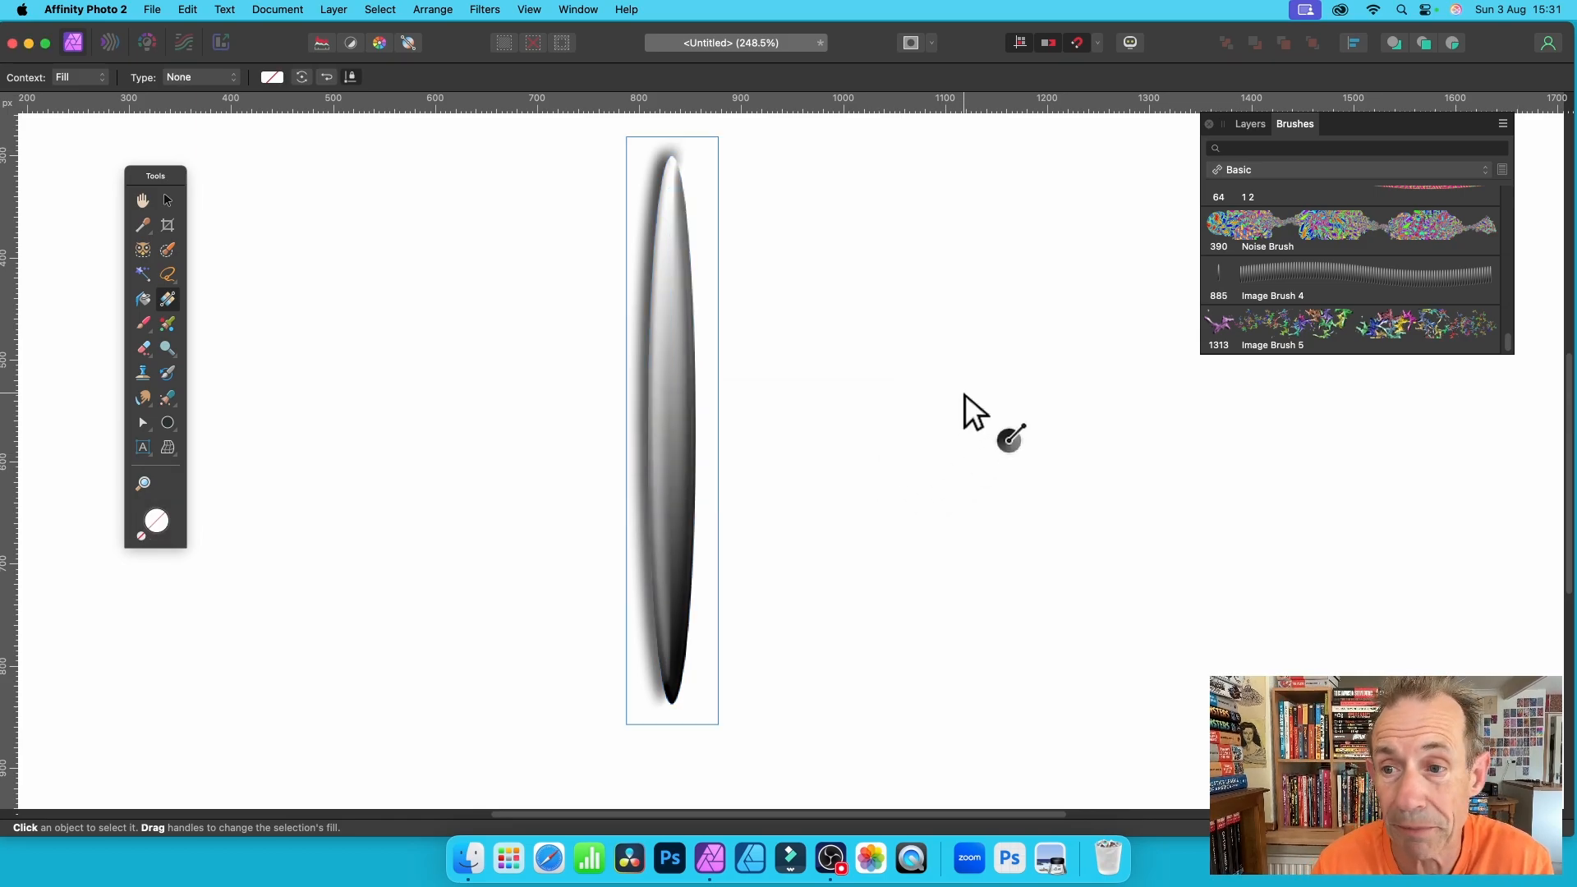
- Create a new brush from the rasterised ellipse selection in the Basic brush category
click(1251, 124)
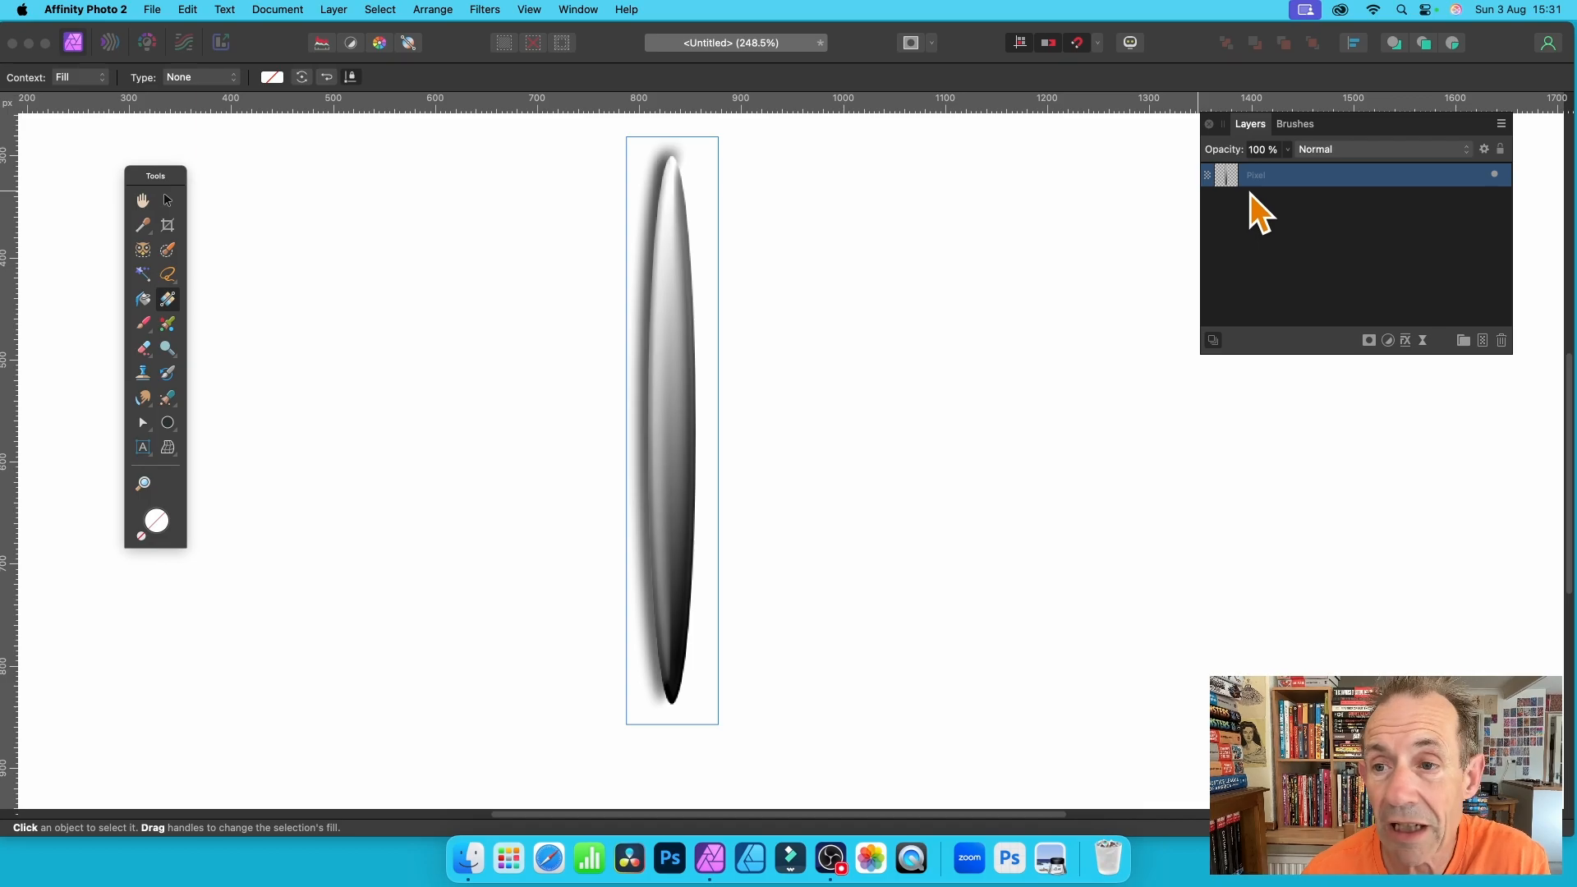
click(1304, 128)
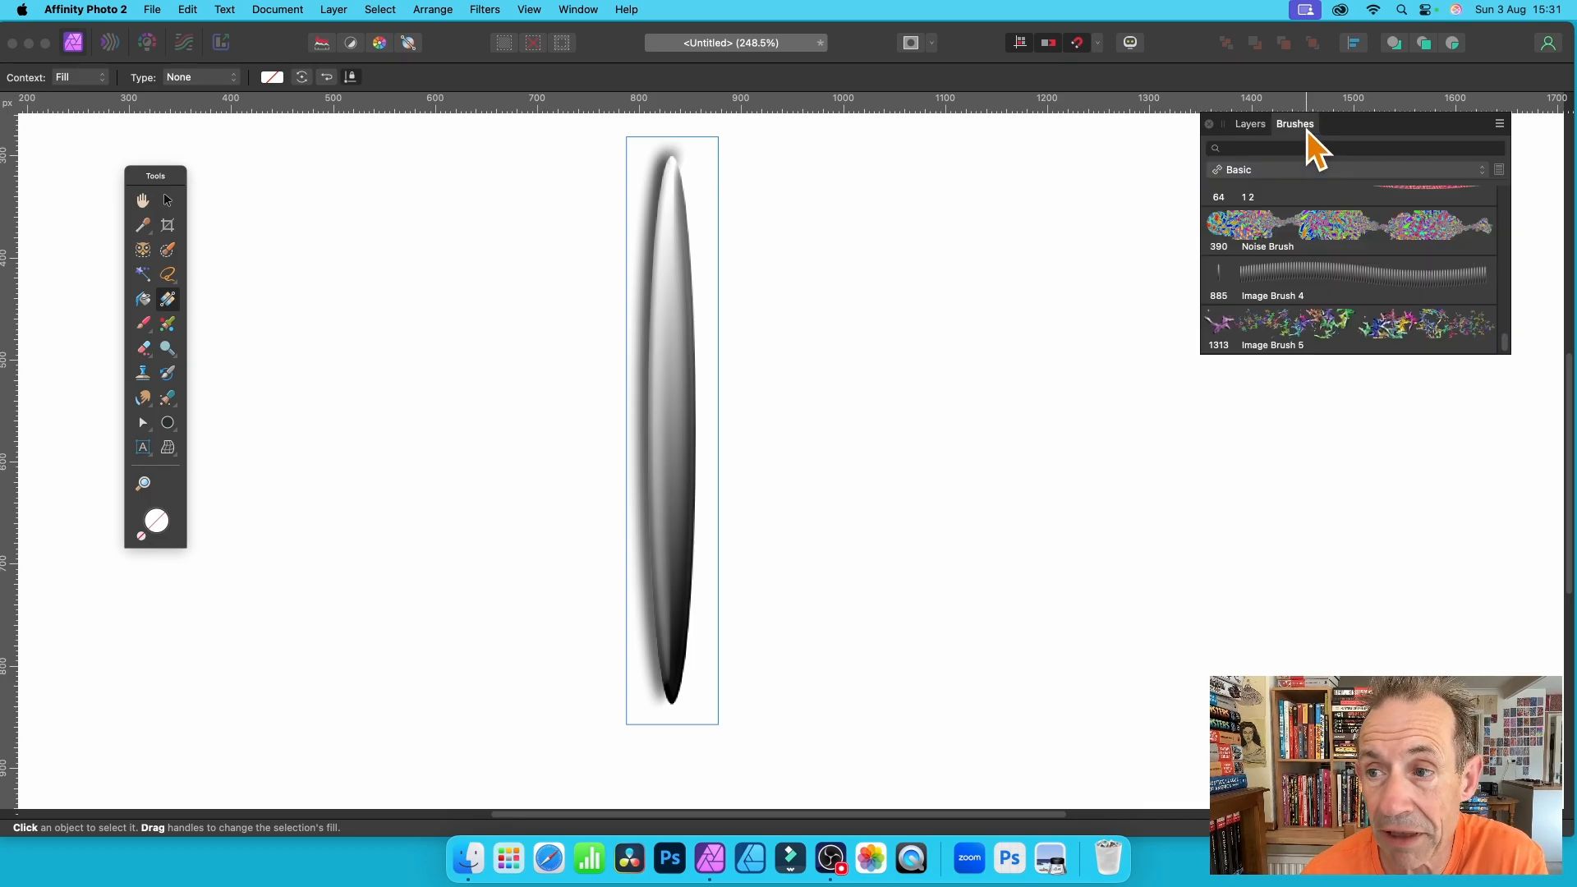
click(1501, 124)
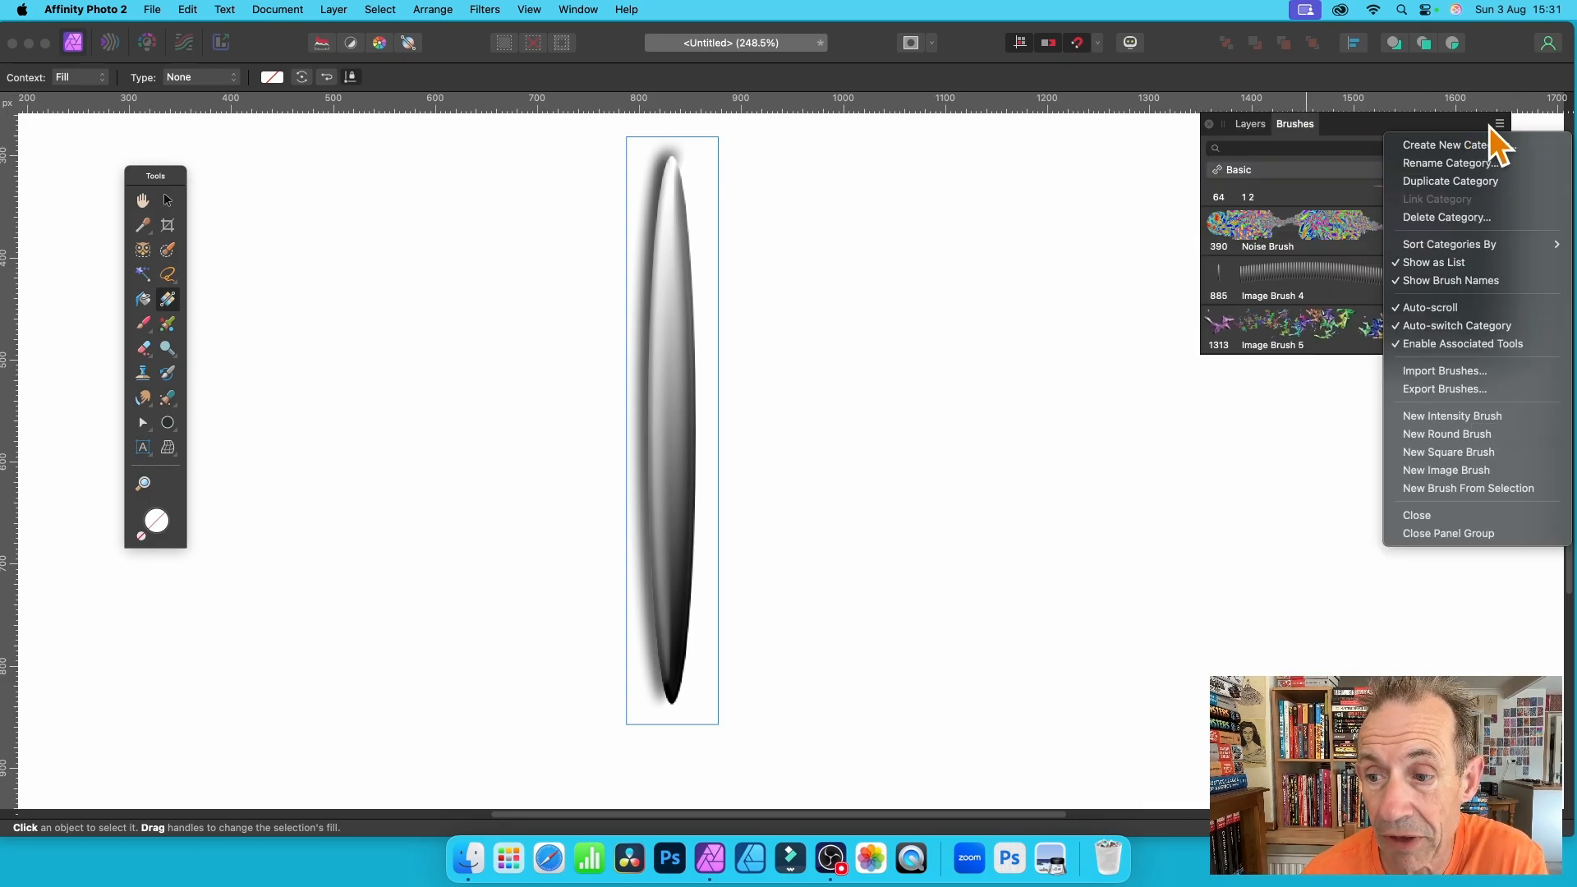
click(1457, 494)
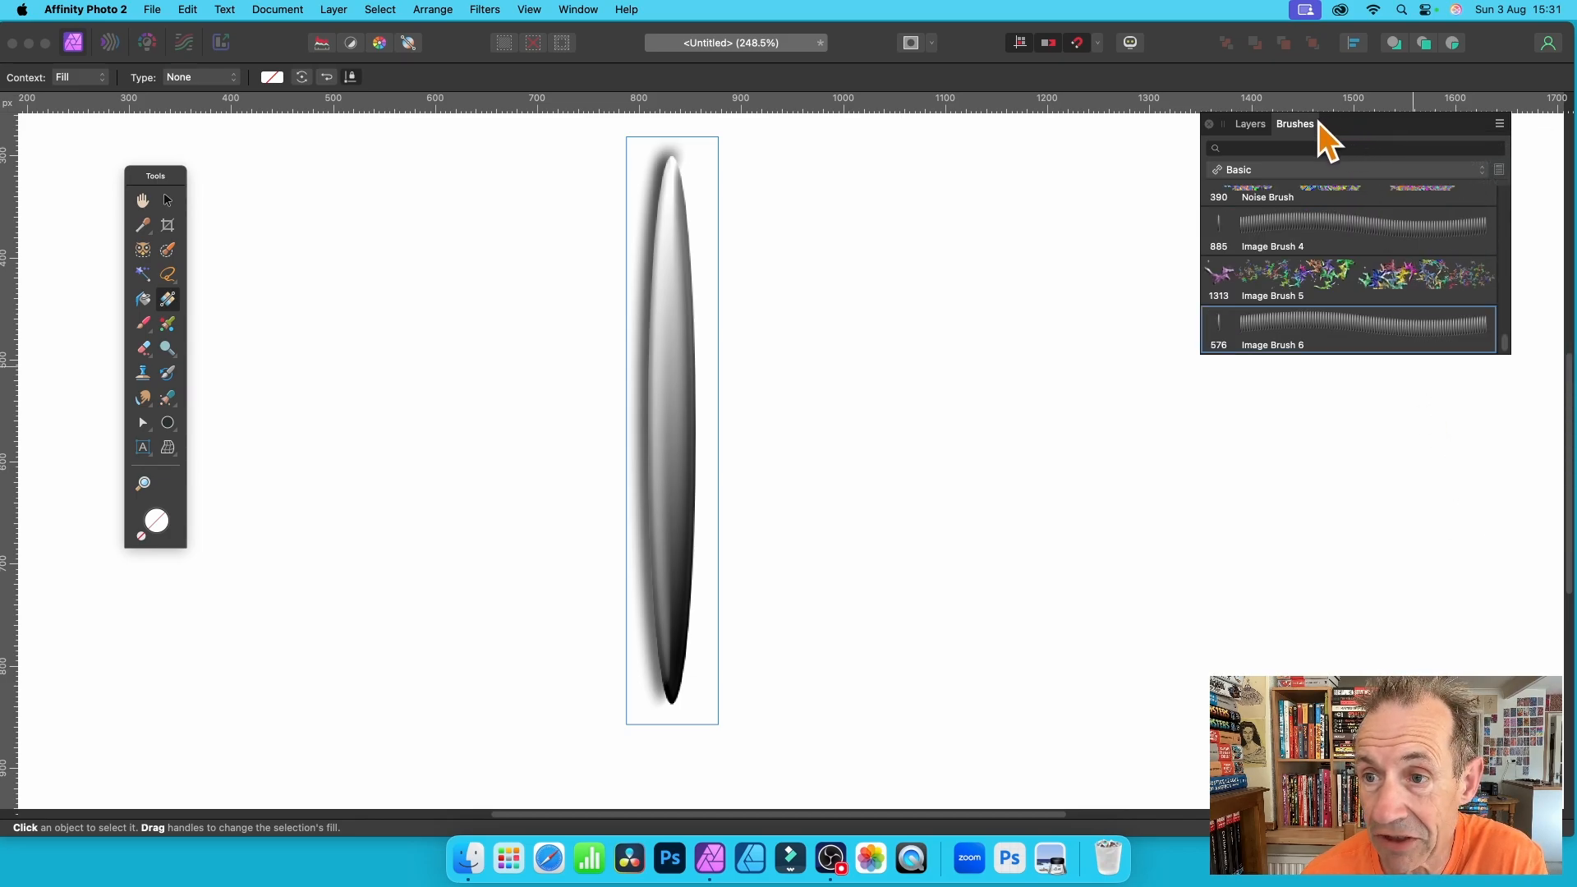
- Move the Brushes panel beside the Tools panel and delete the rasterised ellipse from the canvas
mouse_move(1367, 123)
mouse_down()
mouse_move(455, 184)
mouse_move(354, 141)
mouse_up()
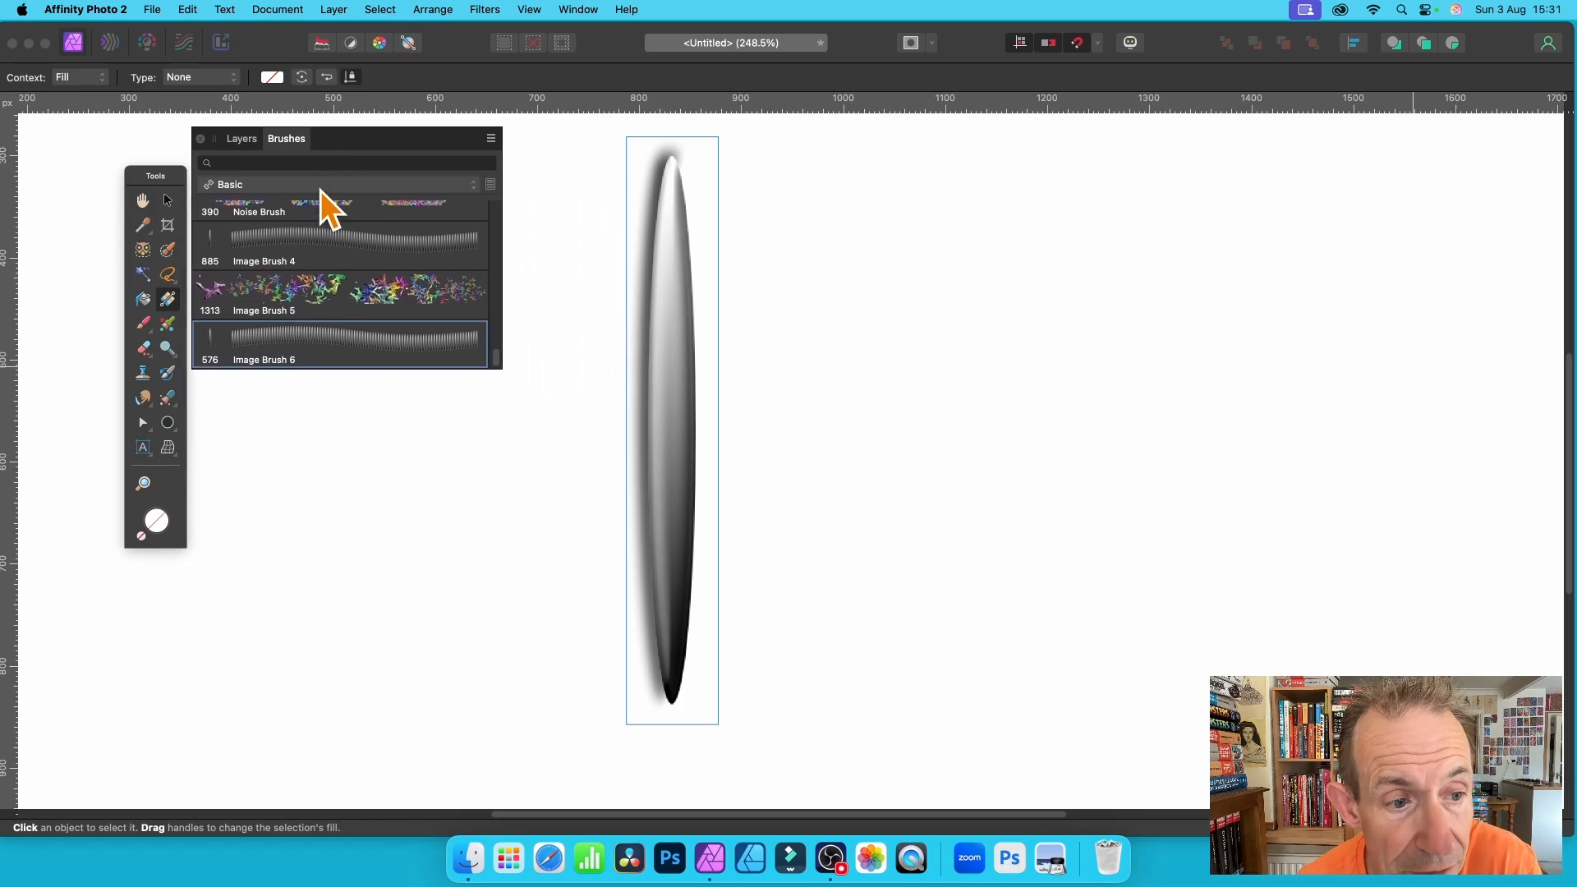
click(491, 138)
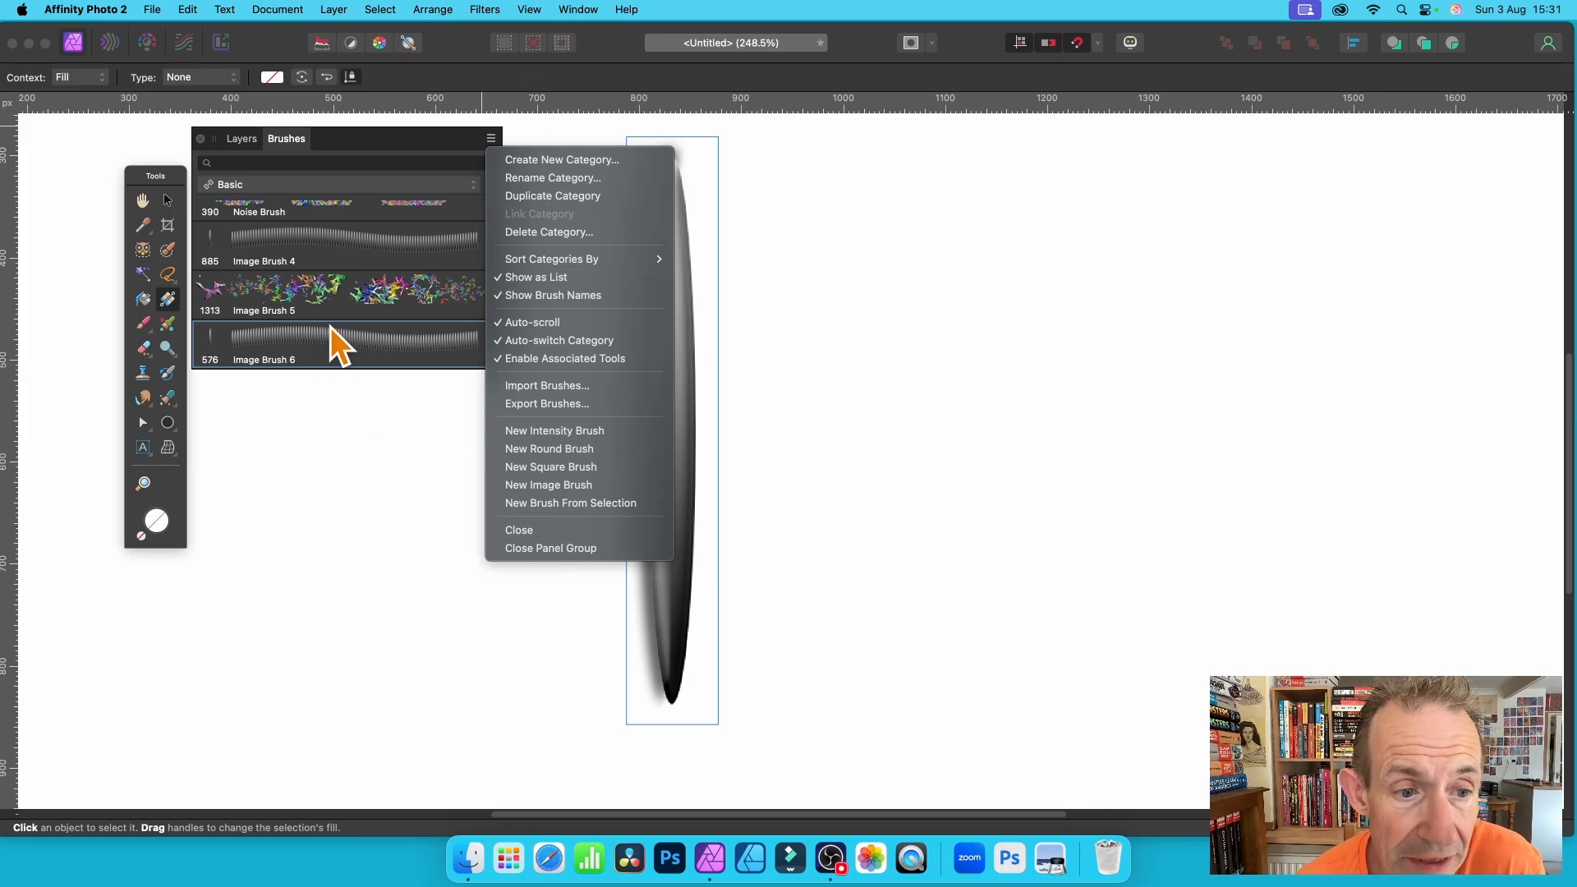
click(363, 357)
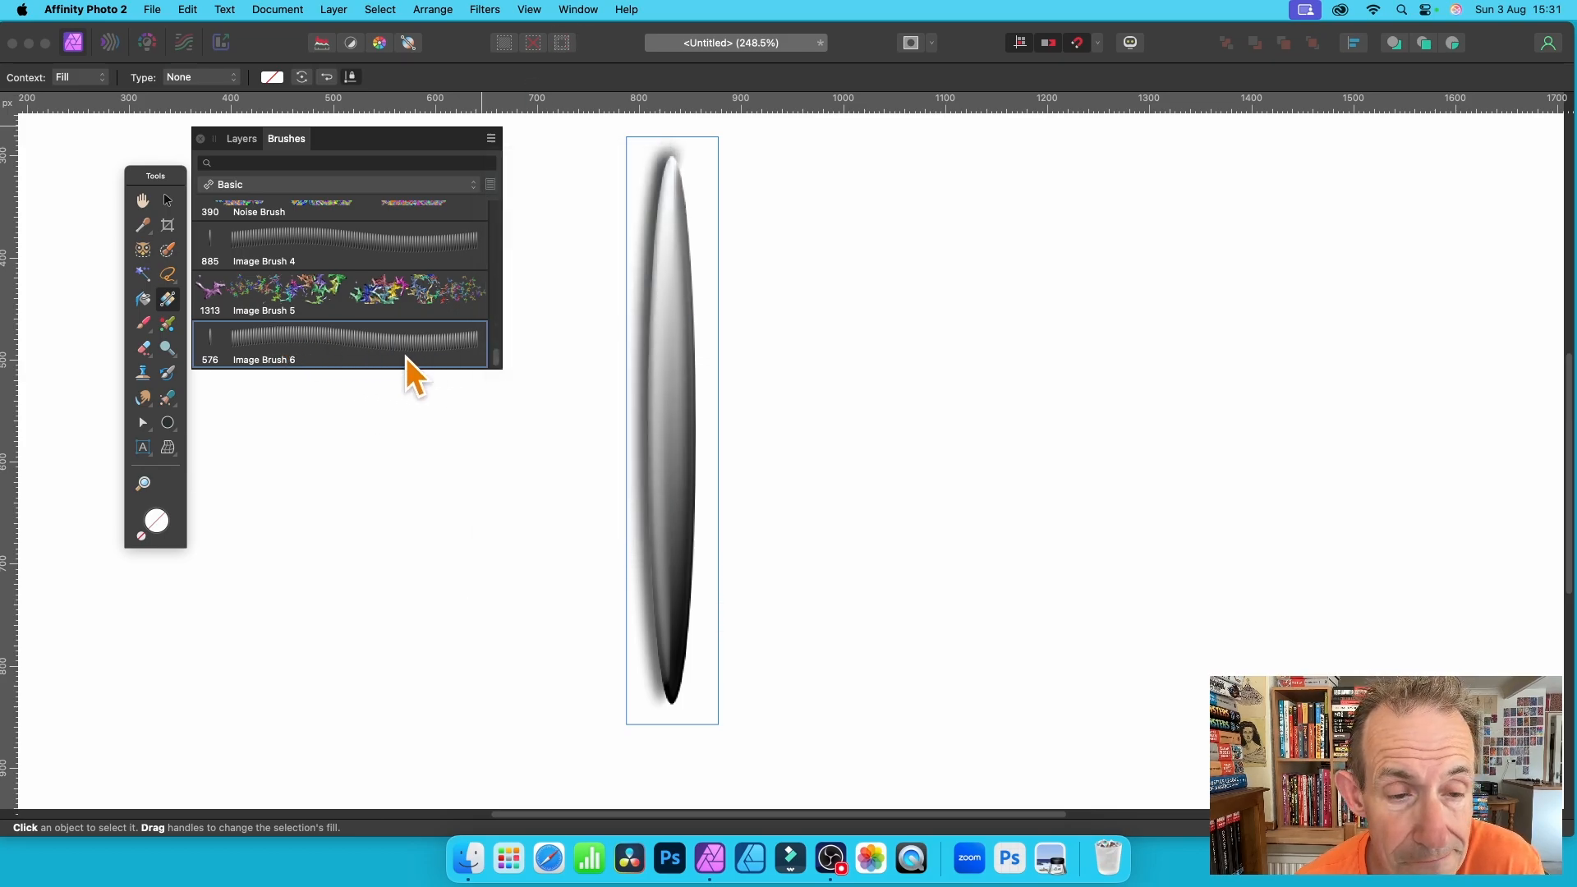
key(Delete)
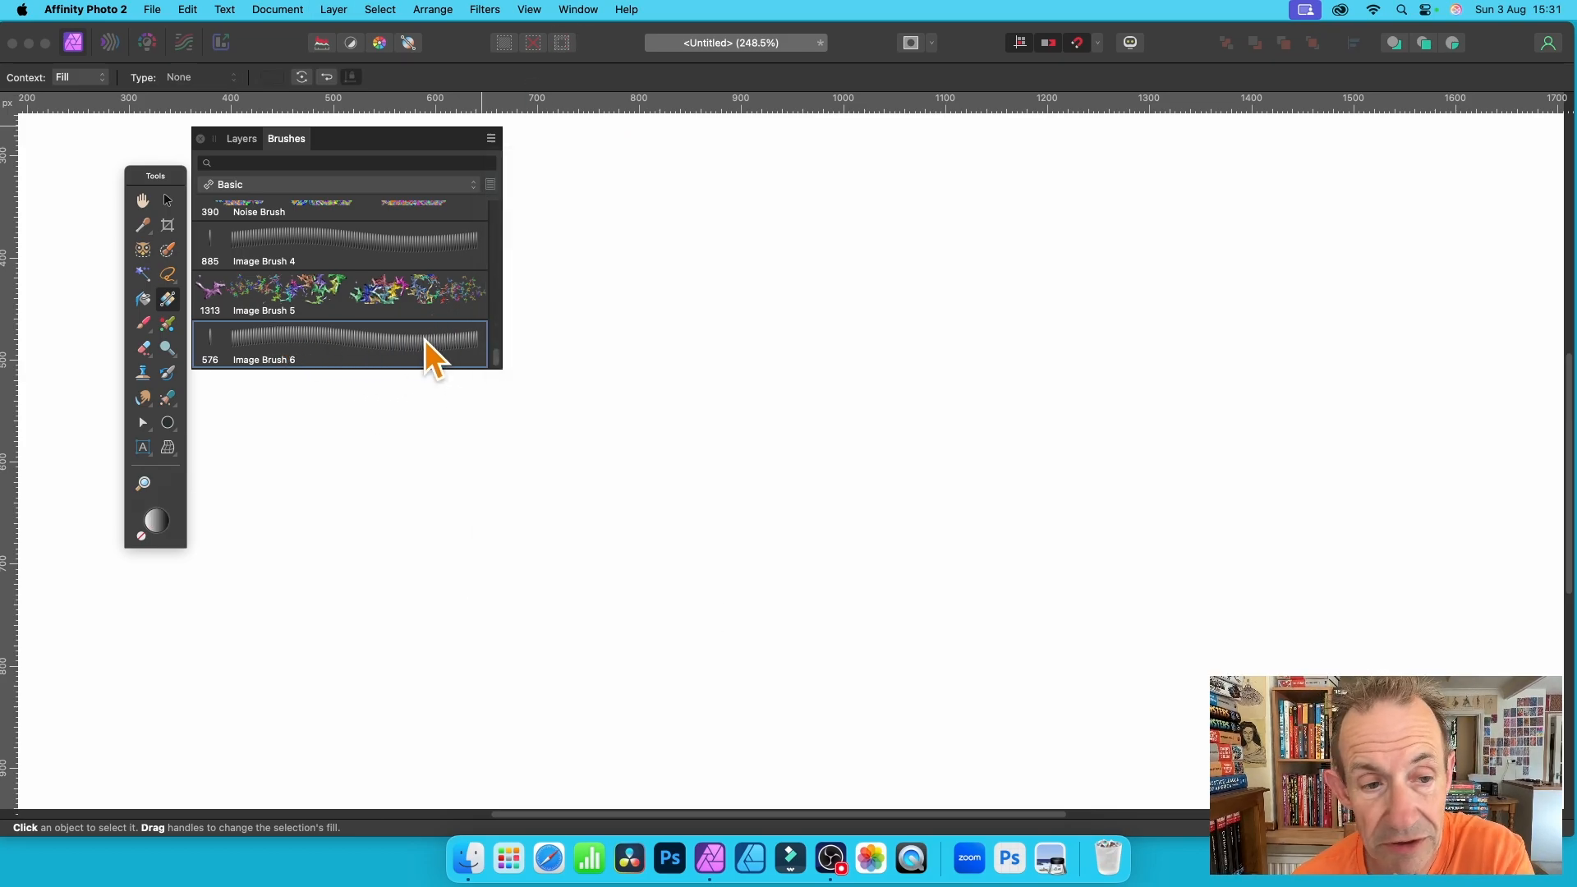
- Open the new image brush for editing and set its Size Jitter to 100% with the Random controller
double_click(383, 342)
drag(1234, 234, 912, 156)
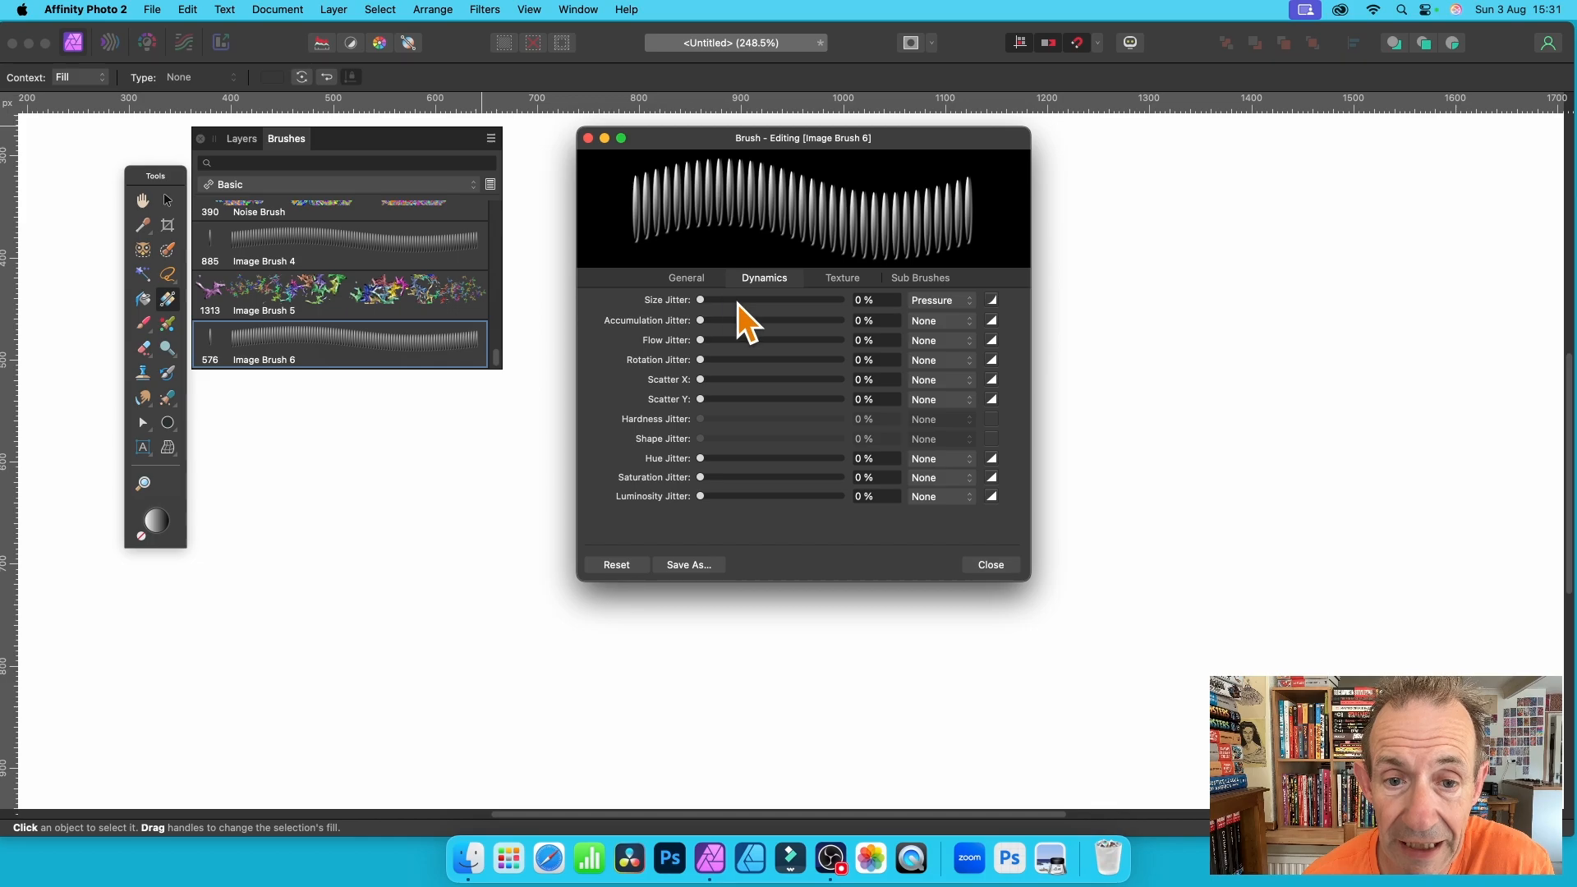
drag(738, 304, 826, 304)
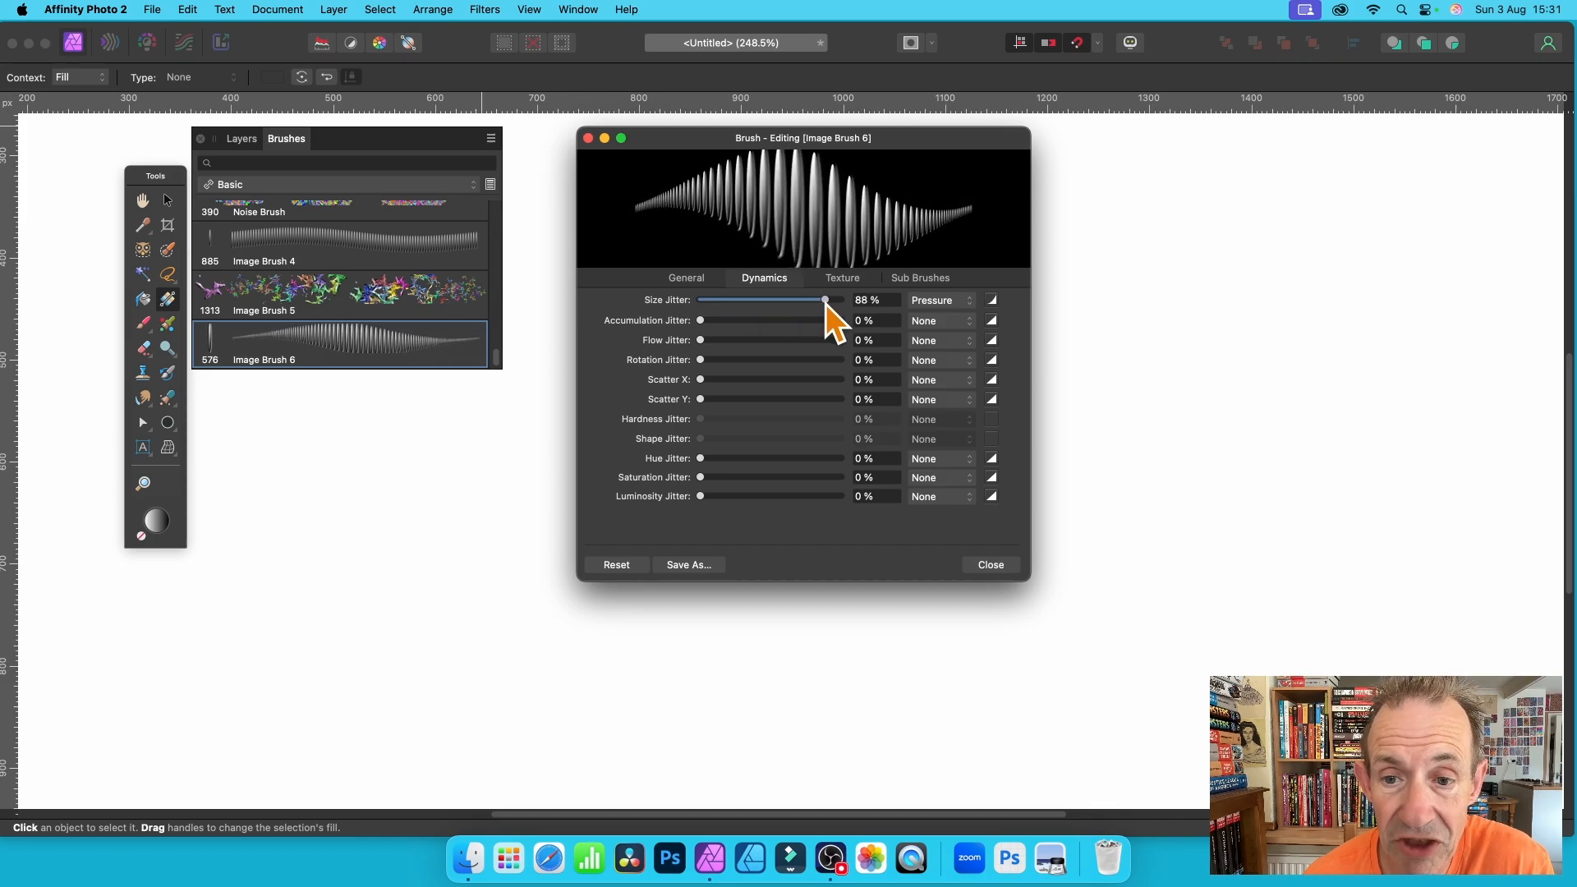
click(940, 302)
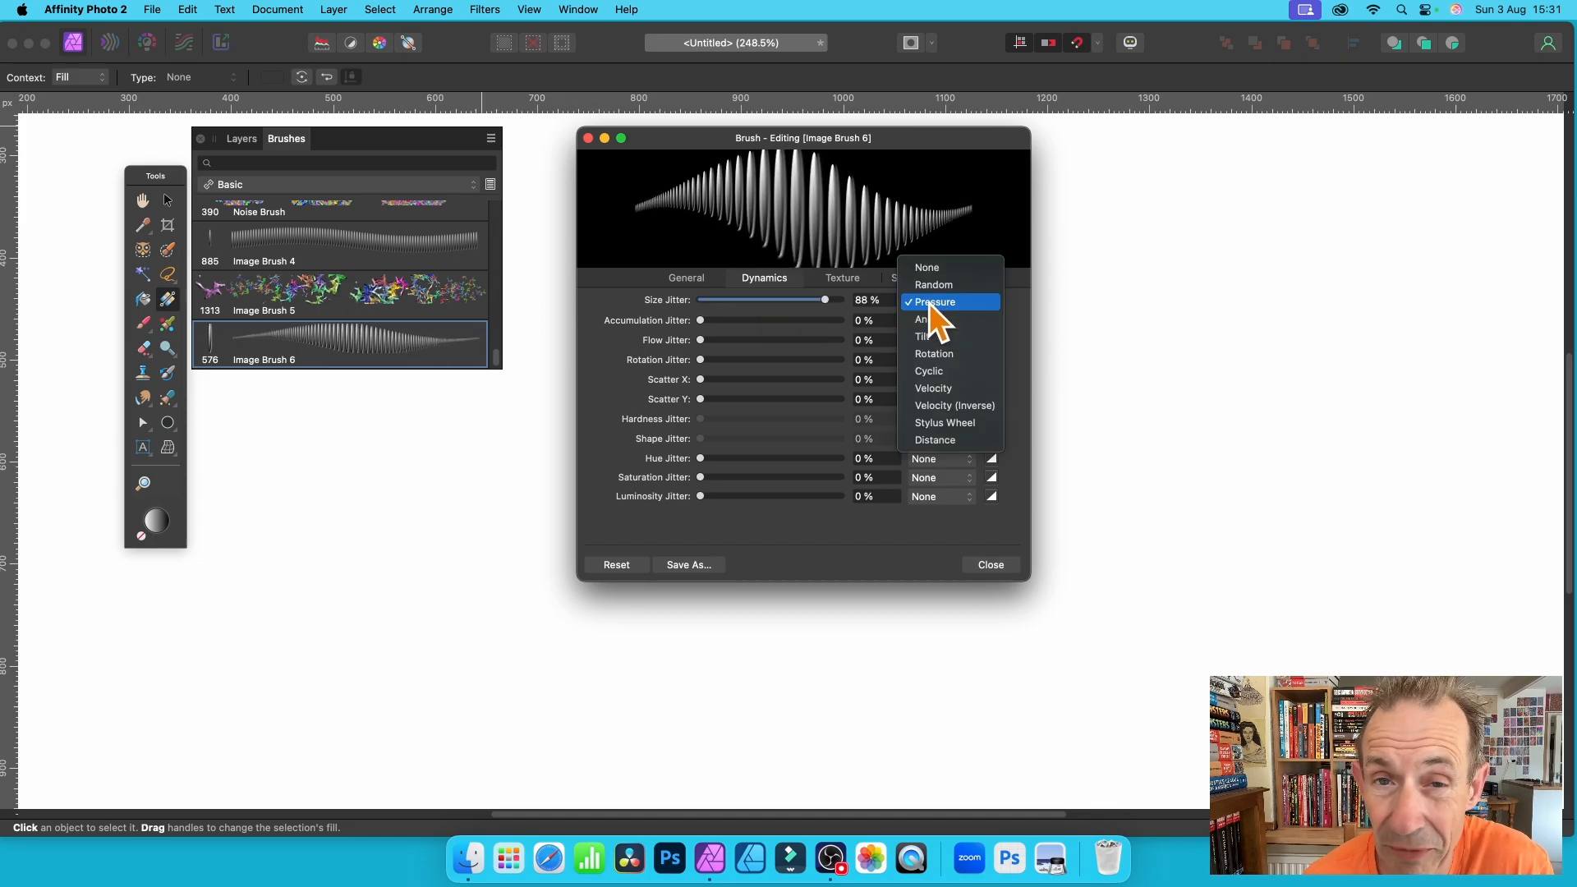
click(915, 288)
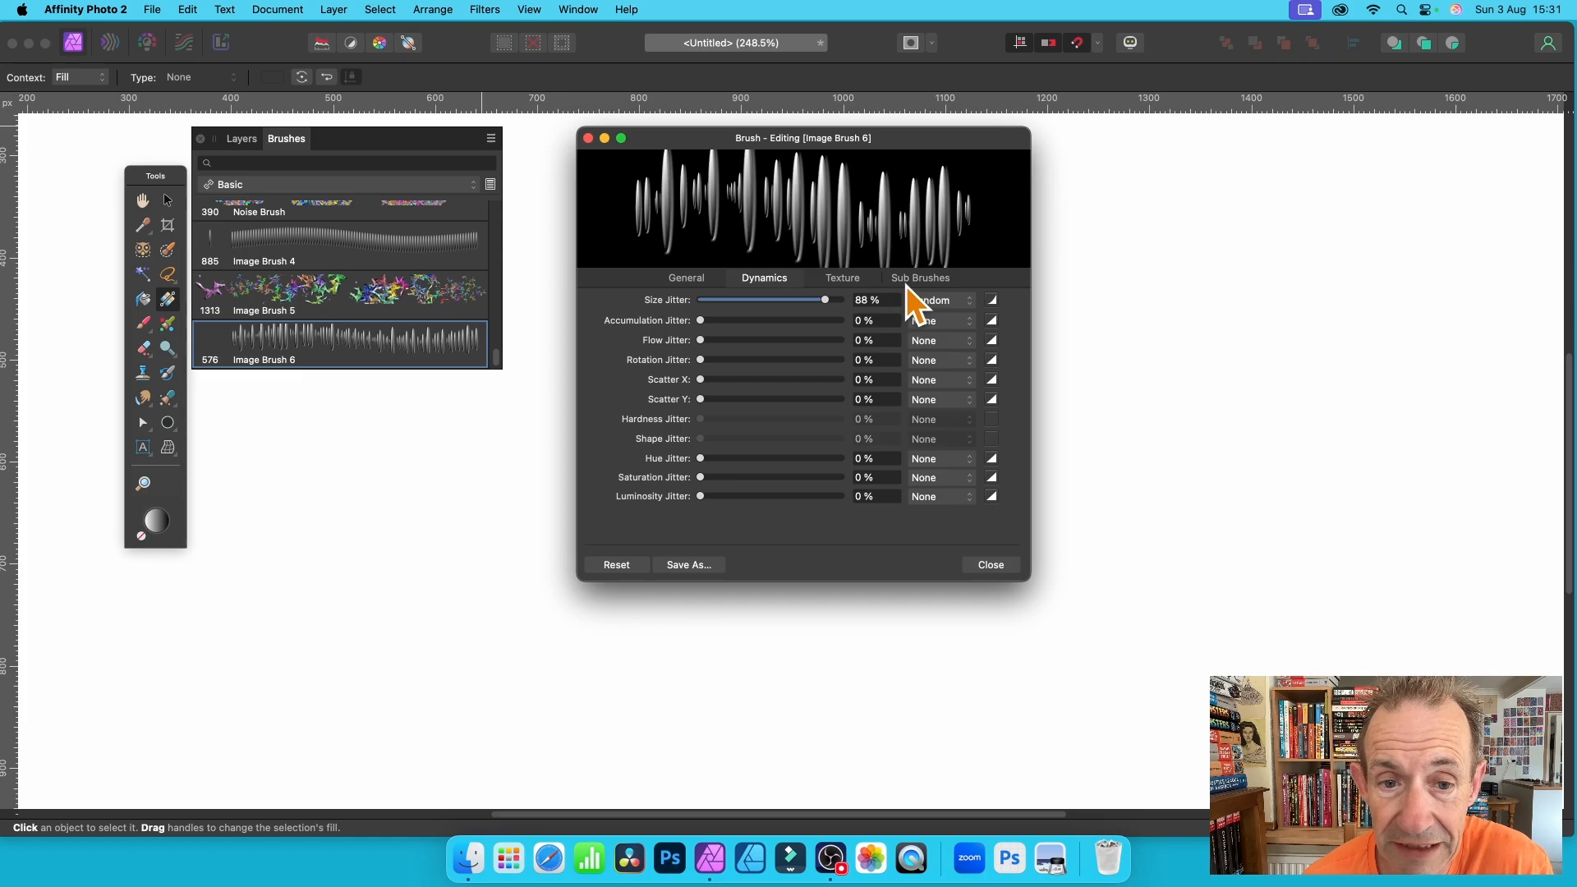
click(841, 302)
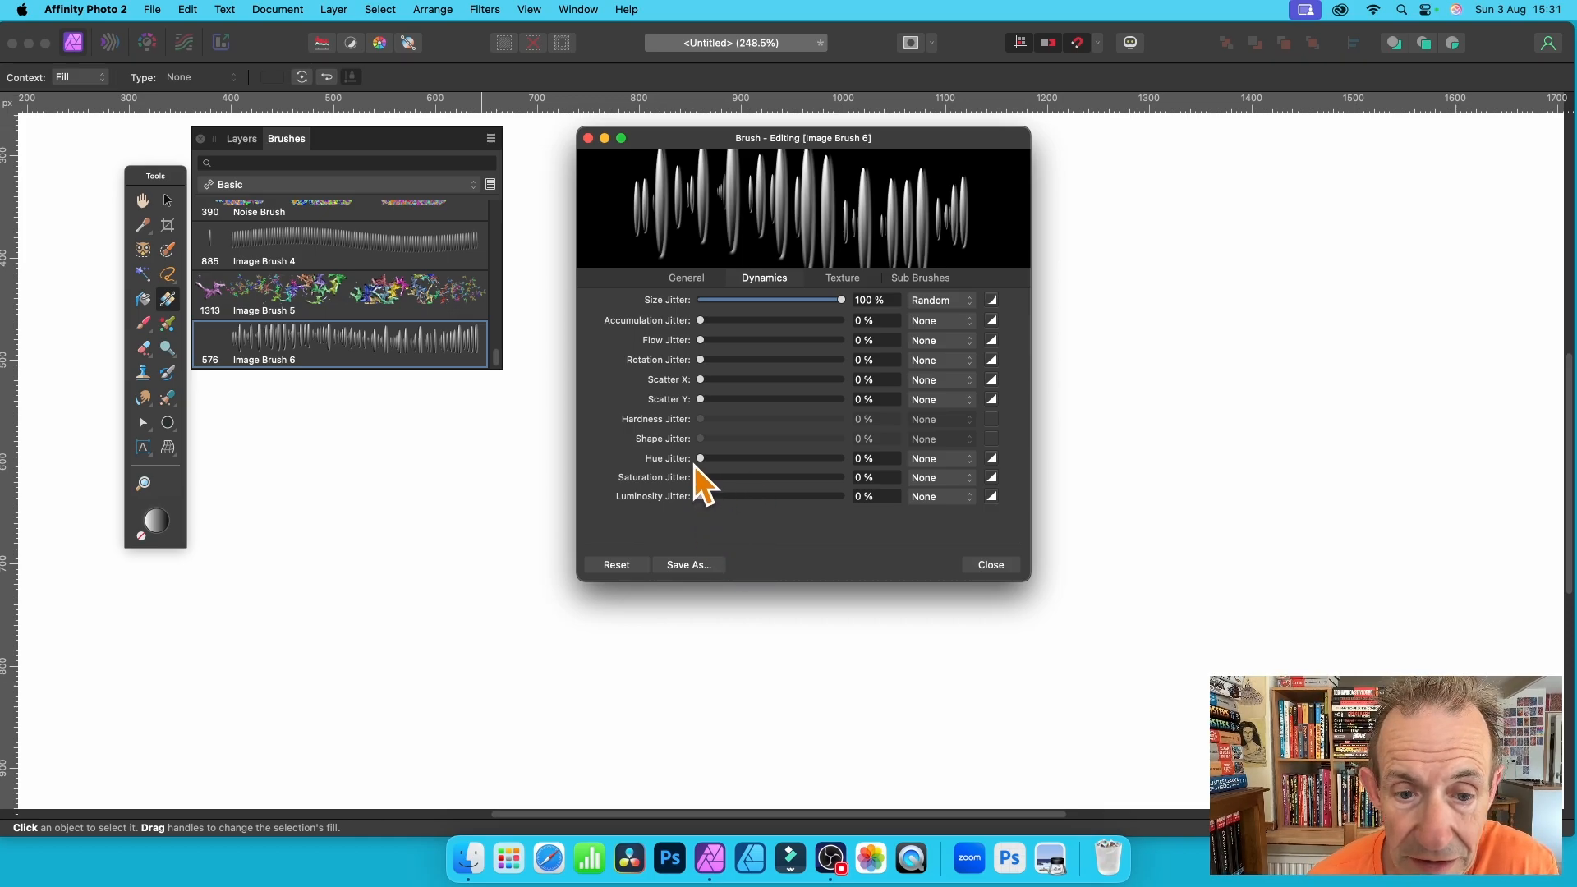
- Set random Rotation Jitter to 97%, Scatter X to 278% and Scatter Y to 634%, with Hue and Luminosity Jitter on Random at 0%
drag(708, 457, 636, 461)
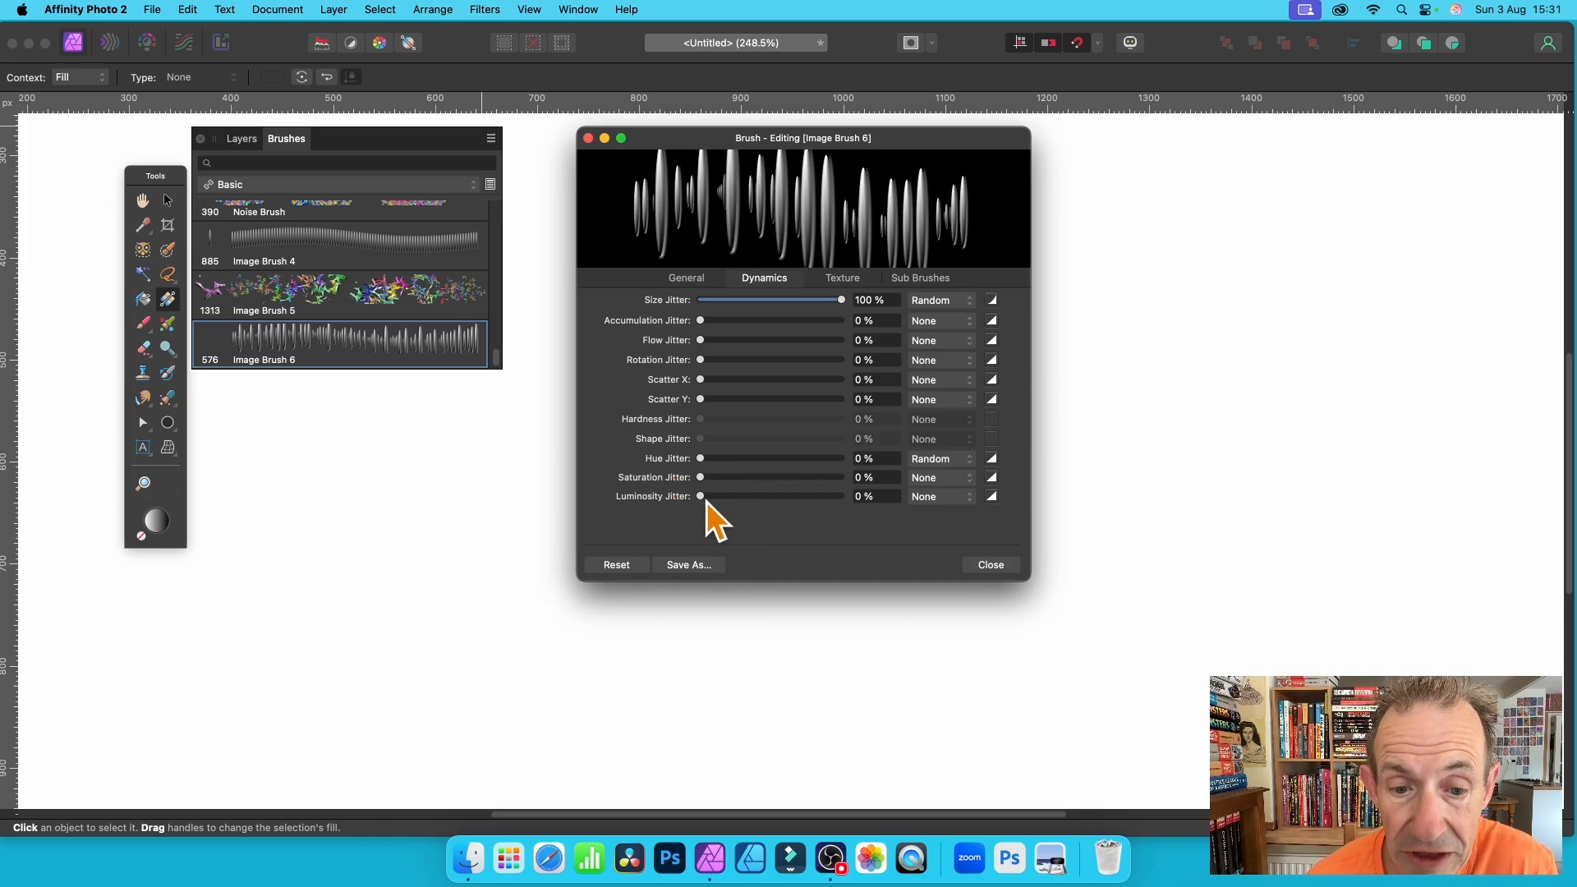
mouse_move(707, 498)
mouse_down()
mouse_move(856, 490)
mouse_move(725, 490)
mouse_up()
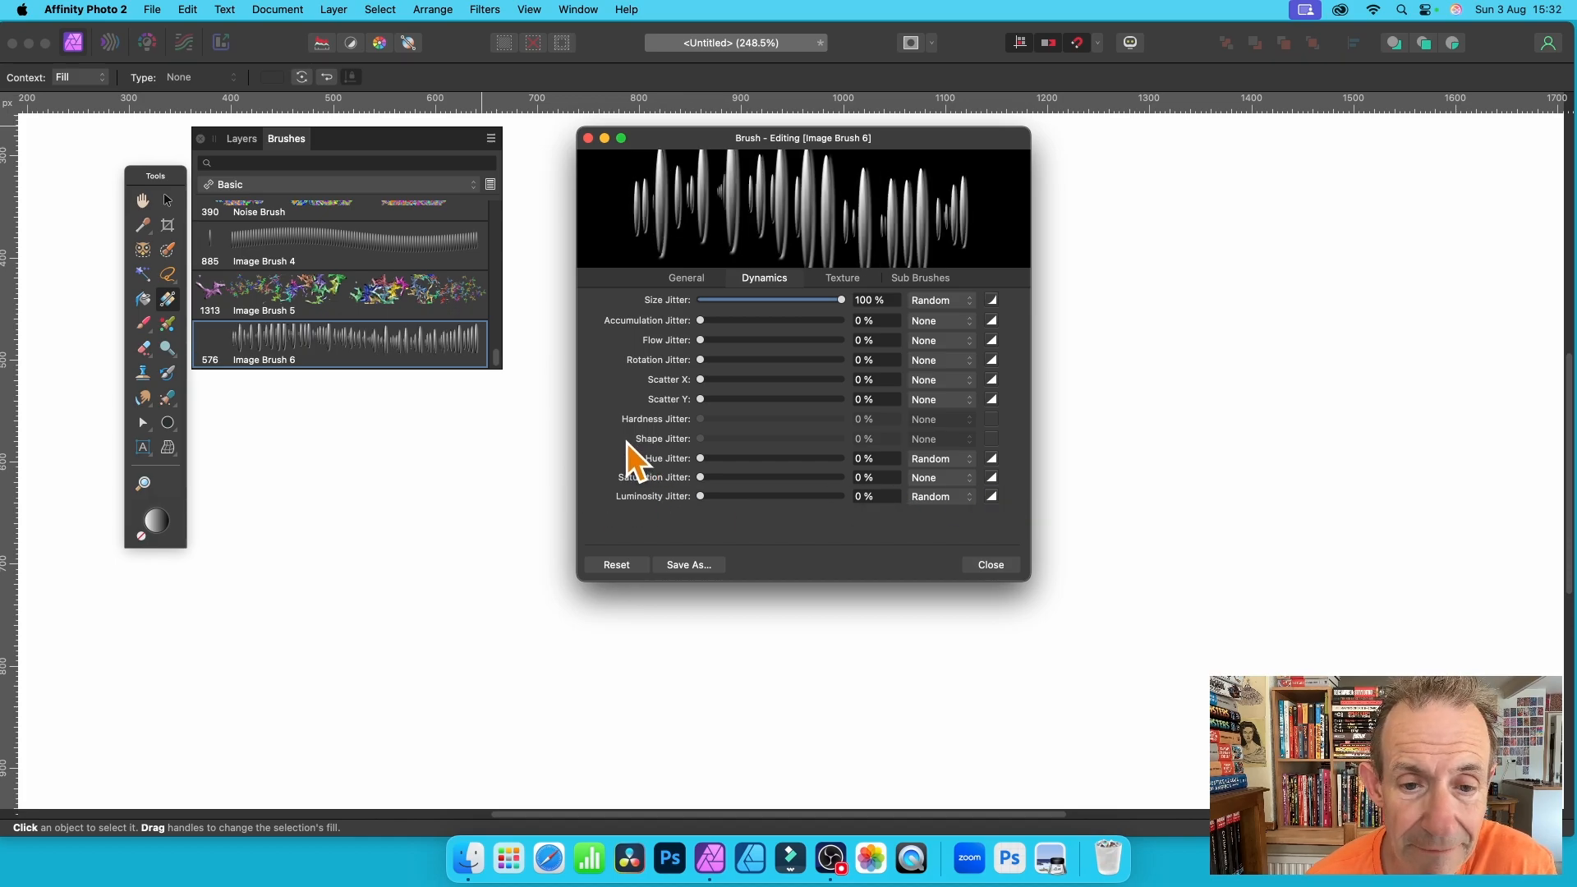
mouse_move(714, 379)
mouse_down()
mouse_move(756, 378)
mouse_move(739, 380)
mouse_move(761, 401)
mouse_move(800, 406)
mouse_move(762, 407)
mouse_move(791, 407)
mouse_up()
drag(703, 361, 837, 361)
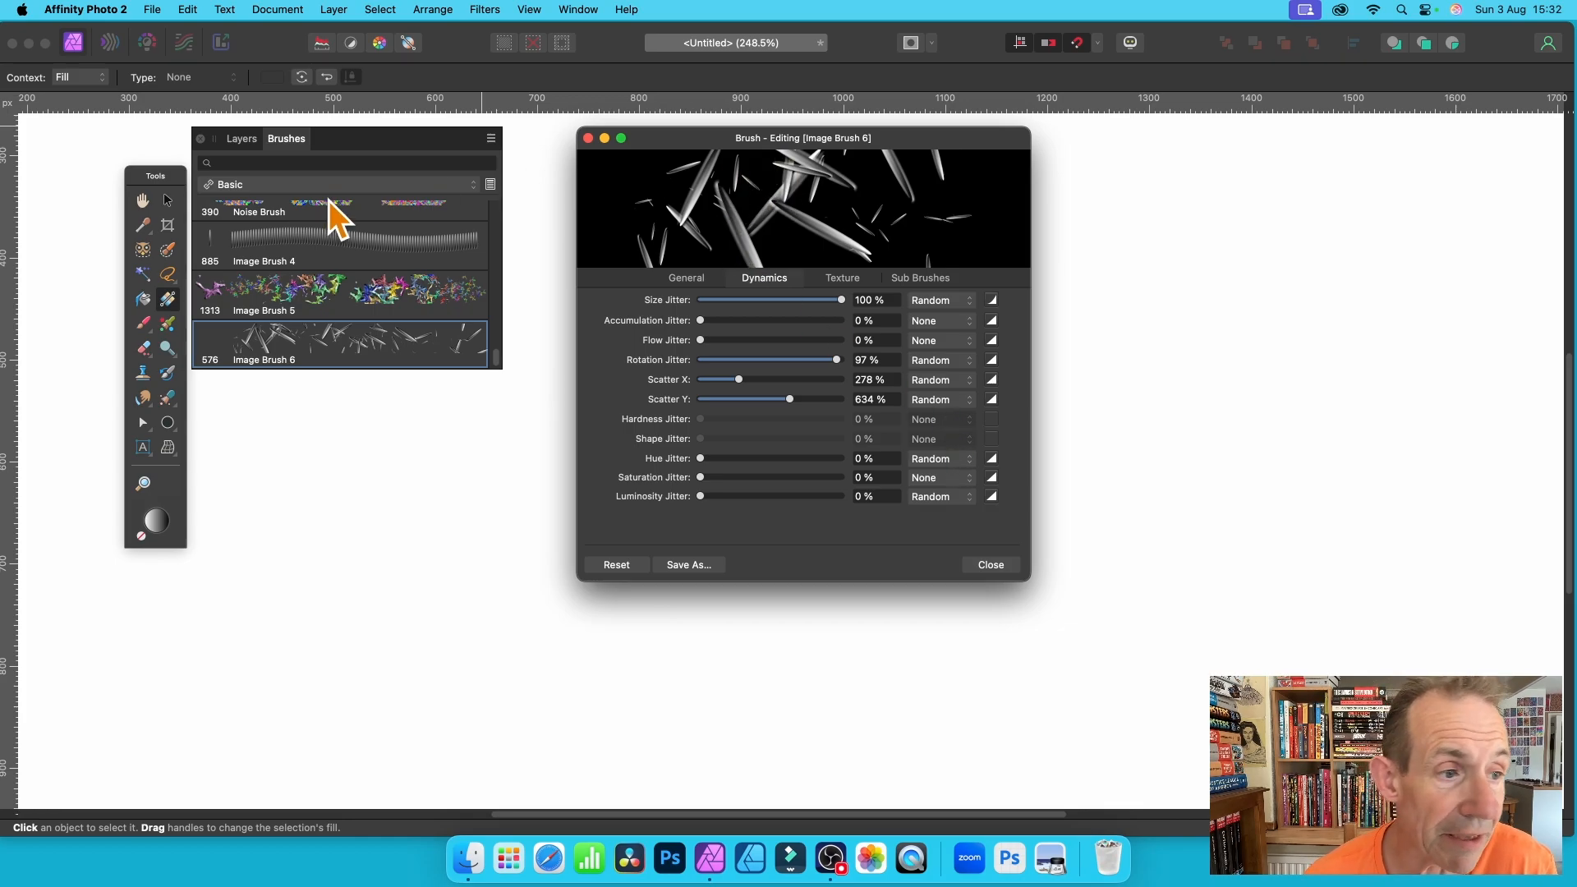
- Paint overlapping spikes across the whole canvas with Image Brush 6 using the Paint Brush Tool, undoing the last stroke
mouse_move(153, 175)
mouse_down()
mouse_move(556, 144)
mouse_move(529, 151)
mouse_move(494, 208)
mouse_up()
click(488, 355)
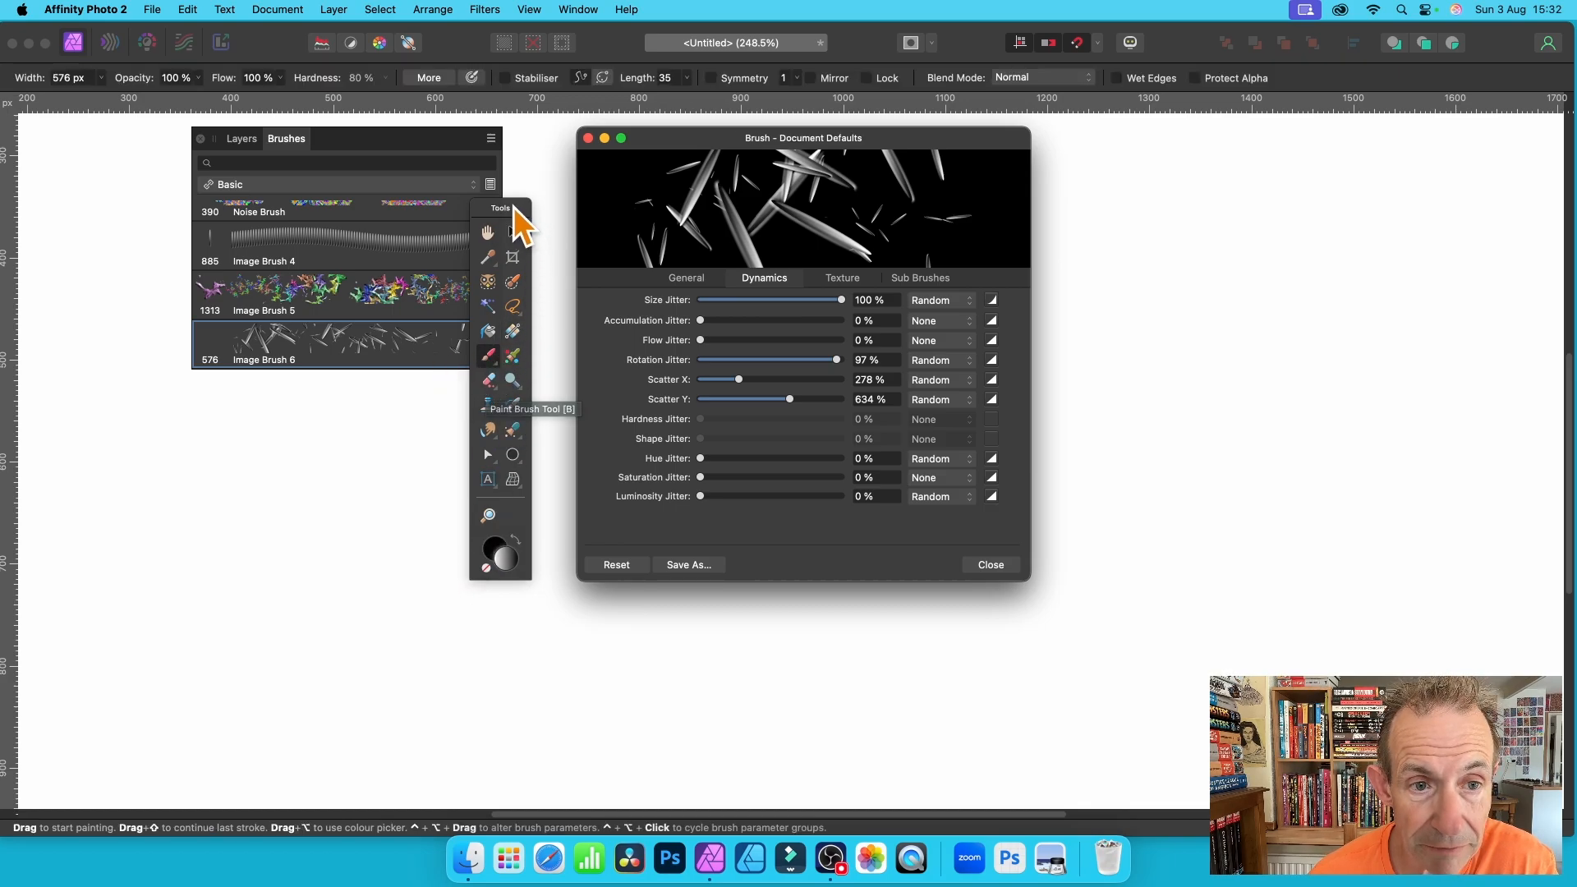
drag(515, 208, 300, 341)
mouse_move(496, 482)
mouse_down()
mouse_move(1356, 482)
mouse_move(1183, 578)
mouse_move(1274, 345)
mouse_move(1039, 581)
mouse_move(990, 459)
mouse_move(624, 540)
mouse_move(817, 577)
mouse_move(1192, 329)
mouse_move(1003, 627)
mouse_move(1341, 292)
mouse_move(1268, 263)
mouse_move(1298, 559)
mouse_up()
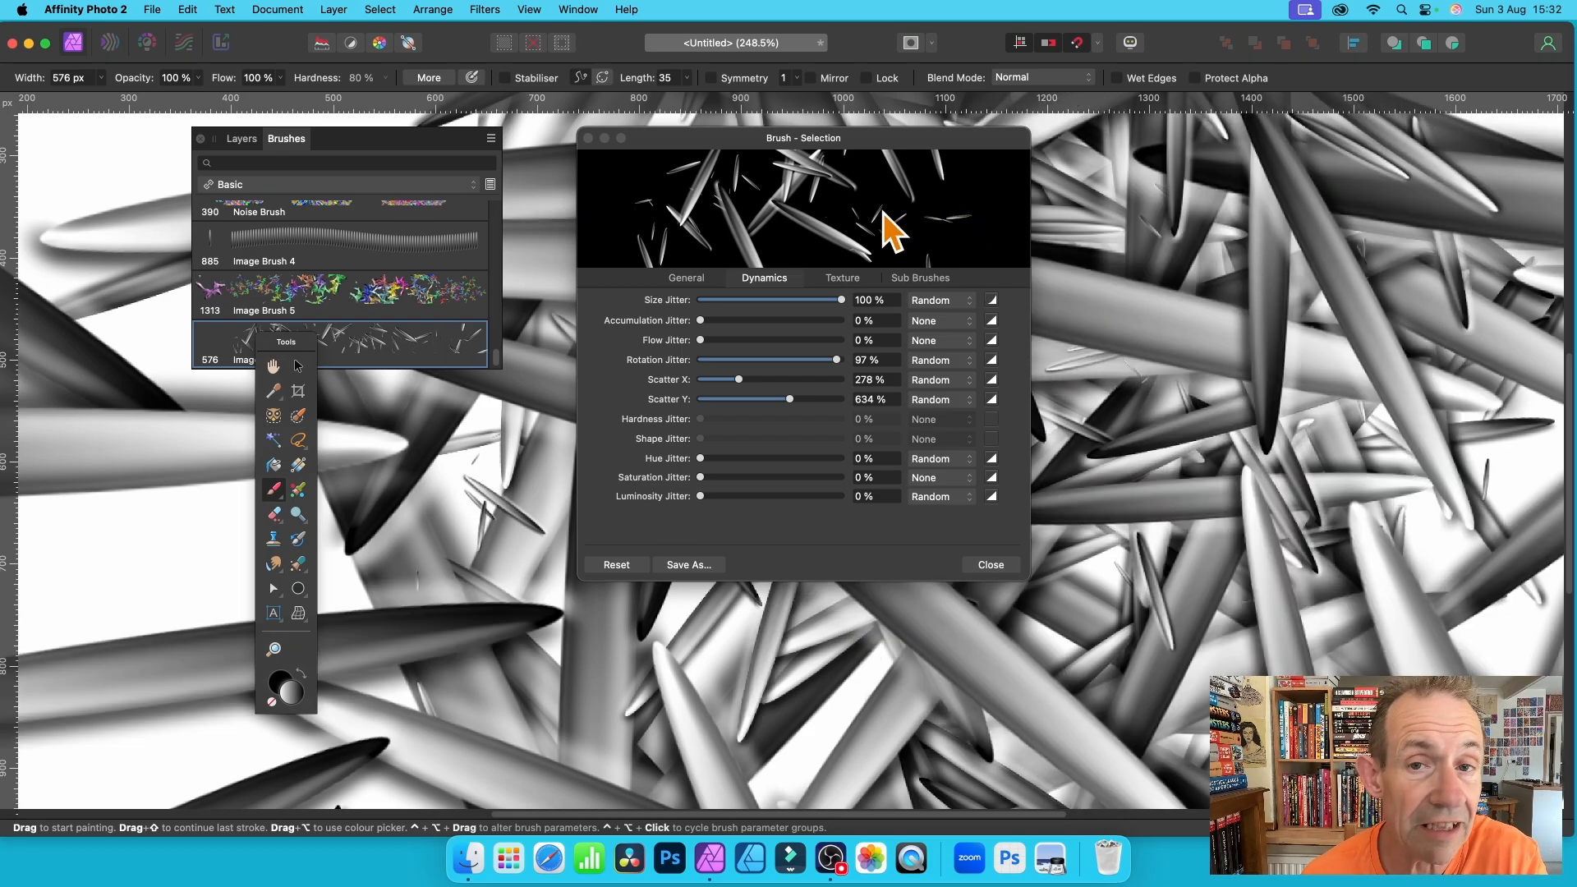
mouse_move(1368, 313)
mouse_down()
mouse_move(911, 233)
mouse_move(359, 186)
mouse_move(239, 638)
mouse_move(551, 705)
mouse_move(1046, 680)
mouse_move(1155, 578)
mouse_move(1077, 582)
mouse_up()
drag(1352, 592, 1189, 260)
key(super+z)
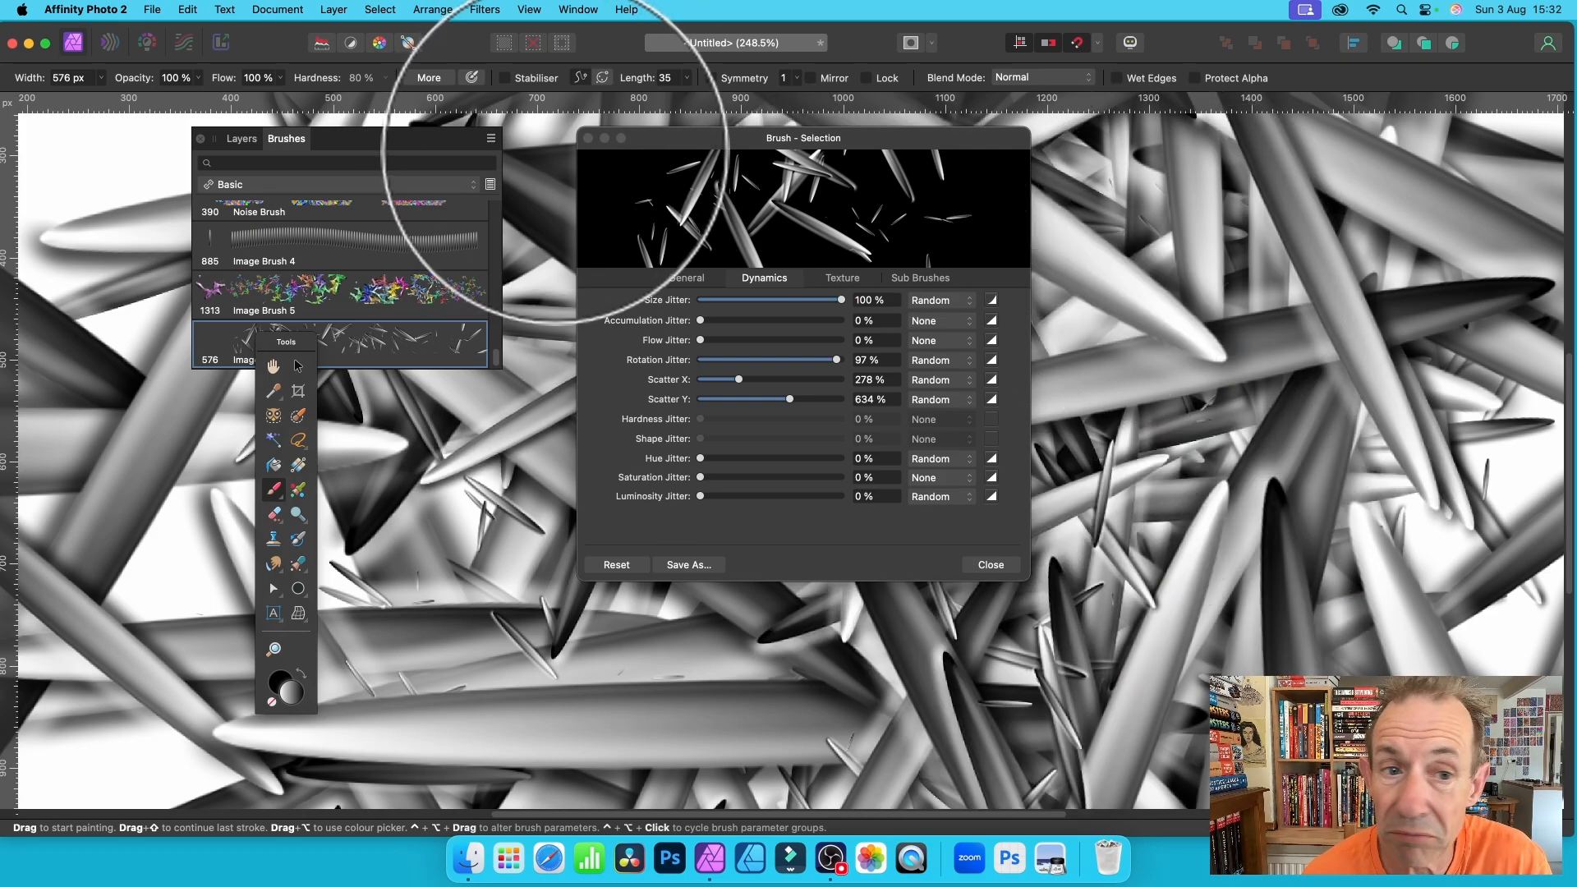
- Close the brush editor and zoom out to 155% to view the painting, repositioning the Brushes panel
click(588, 138)
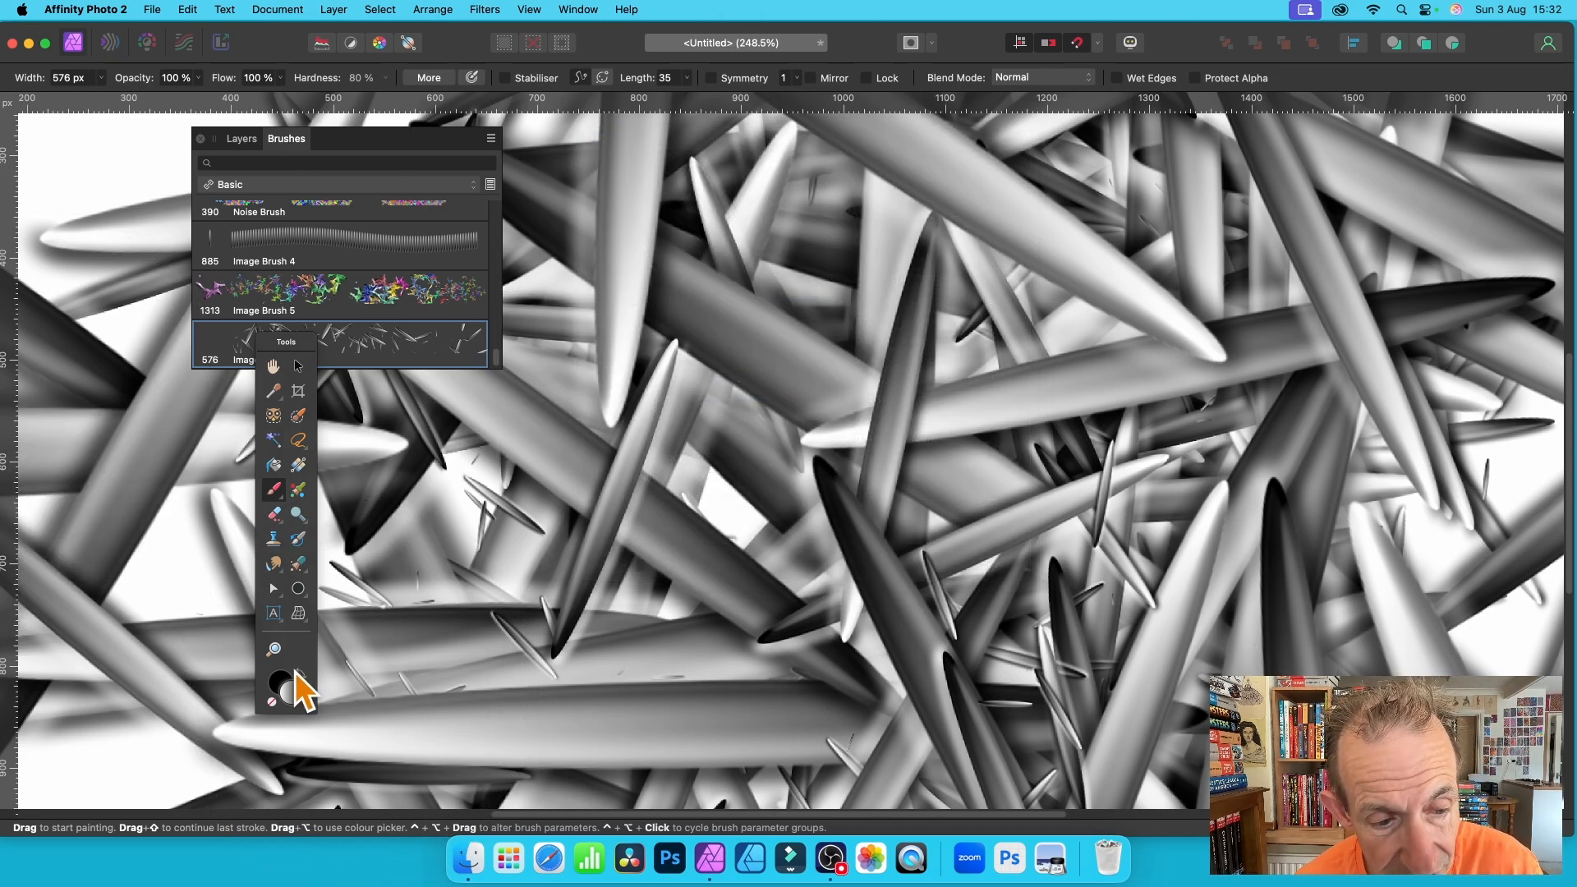
click(273, 649)
drag(958, 435, 553, 455)
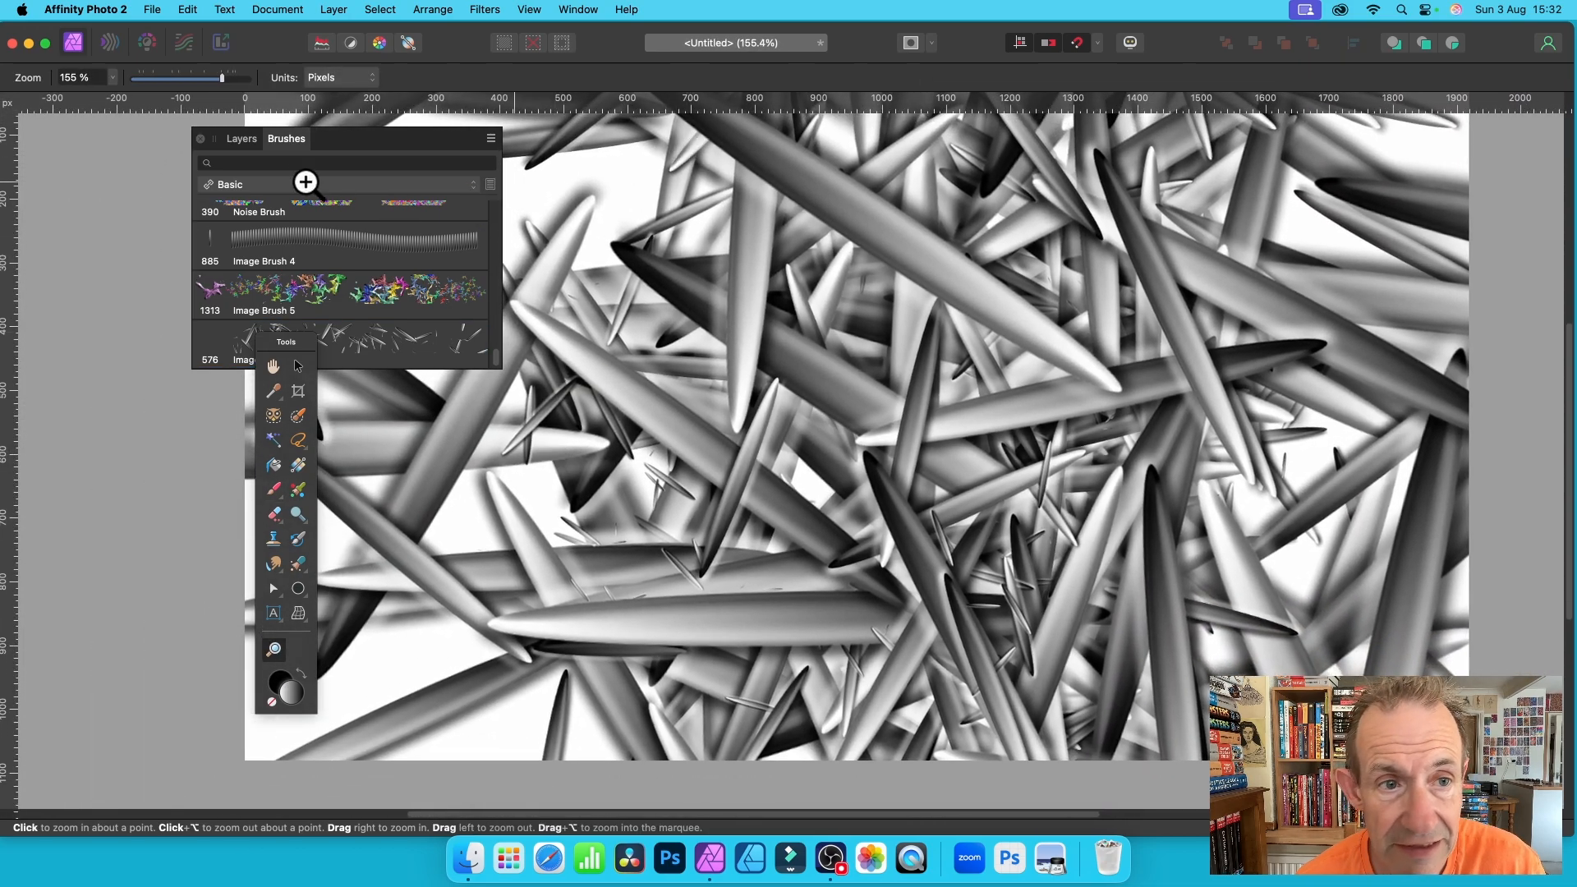
mouse_move(374, 145)
mouse_down()
mouse_move(274, 184)
mouse_move(353, 184)
mouse_up()
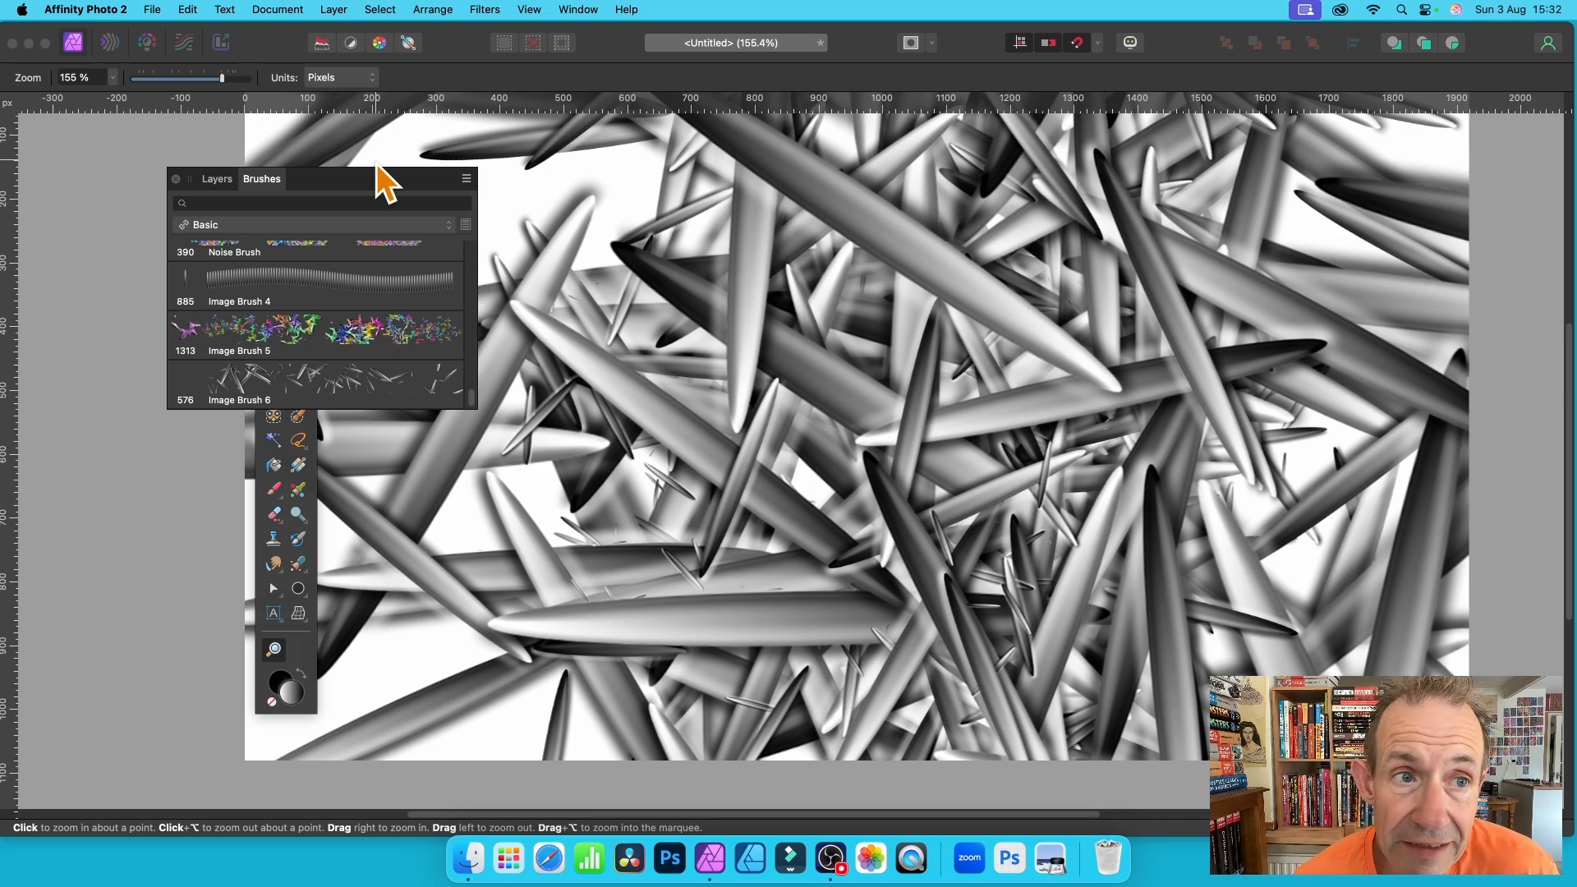
- Add a new layer and paint a short cluster of spikes on it with Image Brush 6
click(333, 9)
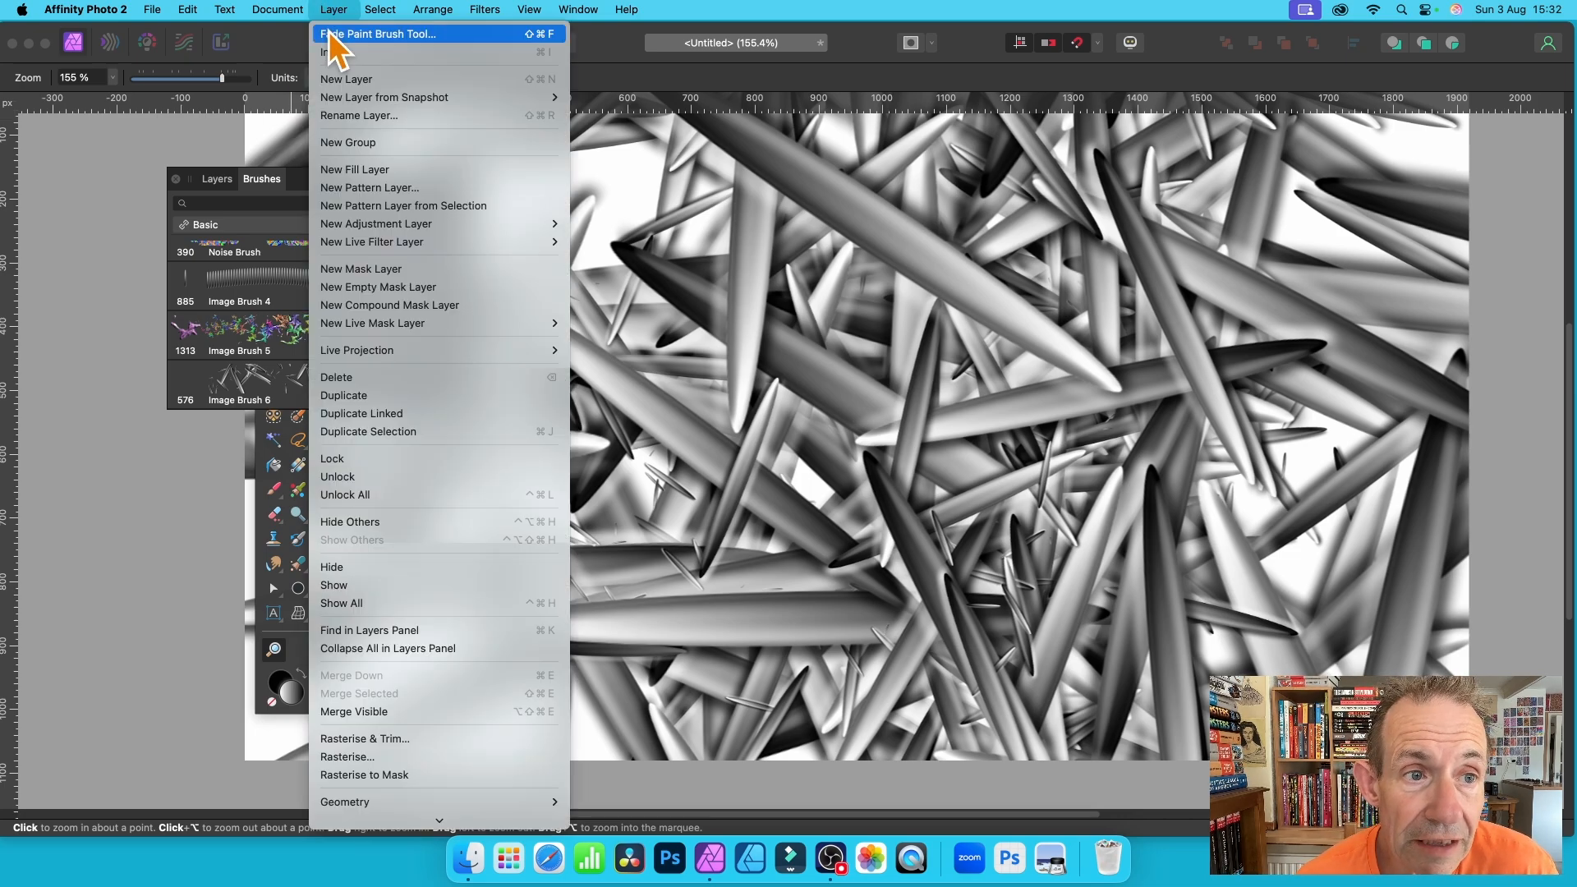
click(332, 86)
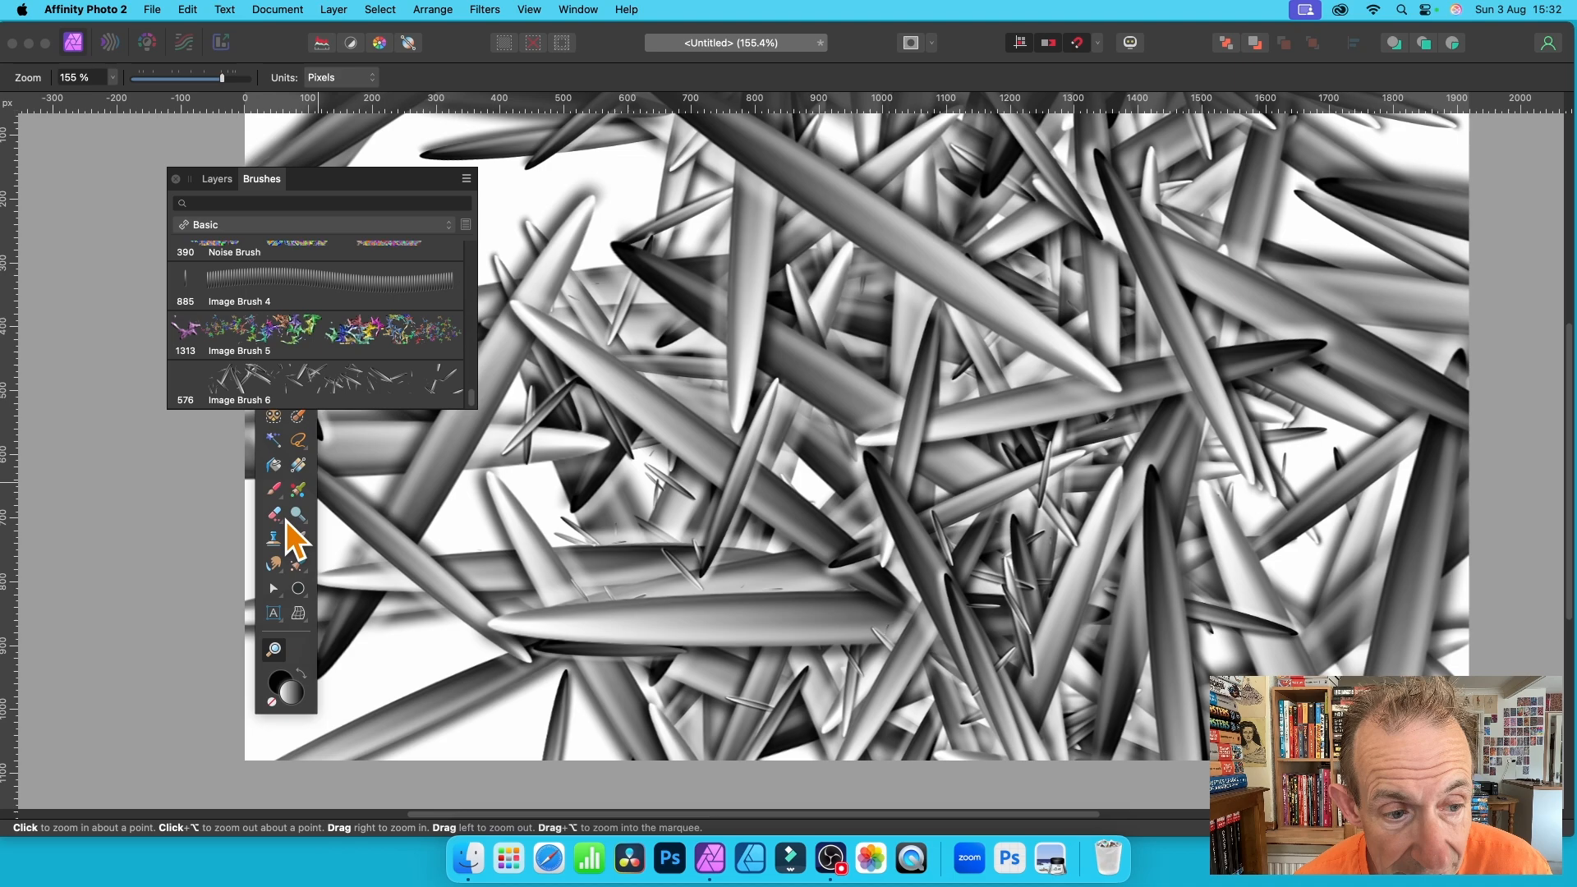
click(272, 491)
mouse_move(904, 341)
mouse_down()
mouse_move(1068, 370)
mouse_move(657, 452)
mouse_move(781, 329)
mouse_up()
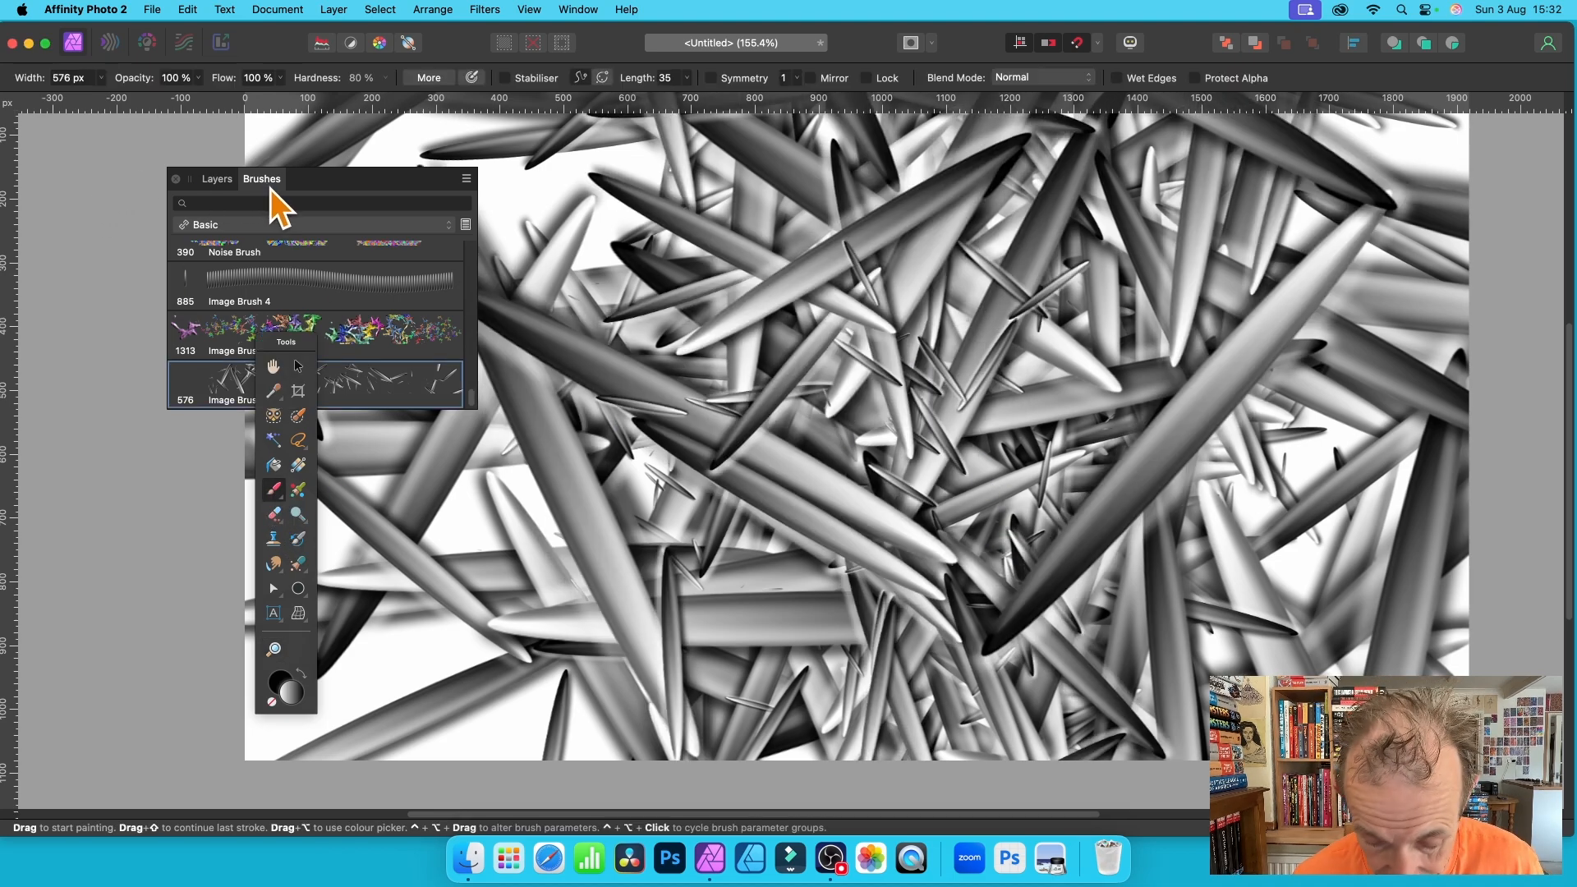
- Scale down the new layer's spike cluster and place several duplicates of it across the canvas
click(298, 367)
drag(722, 246, 989, 422)
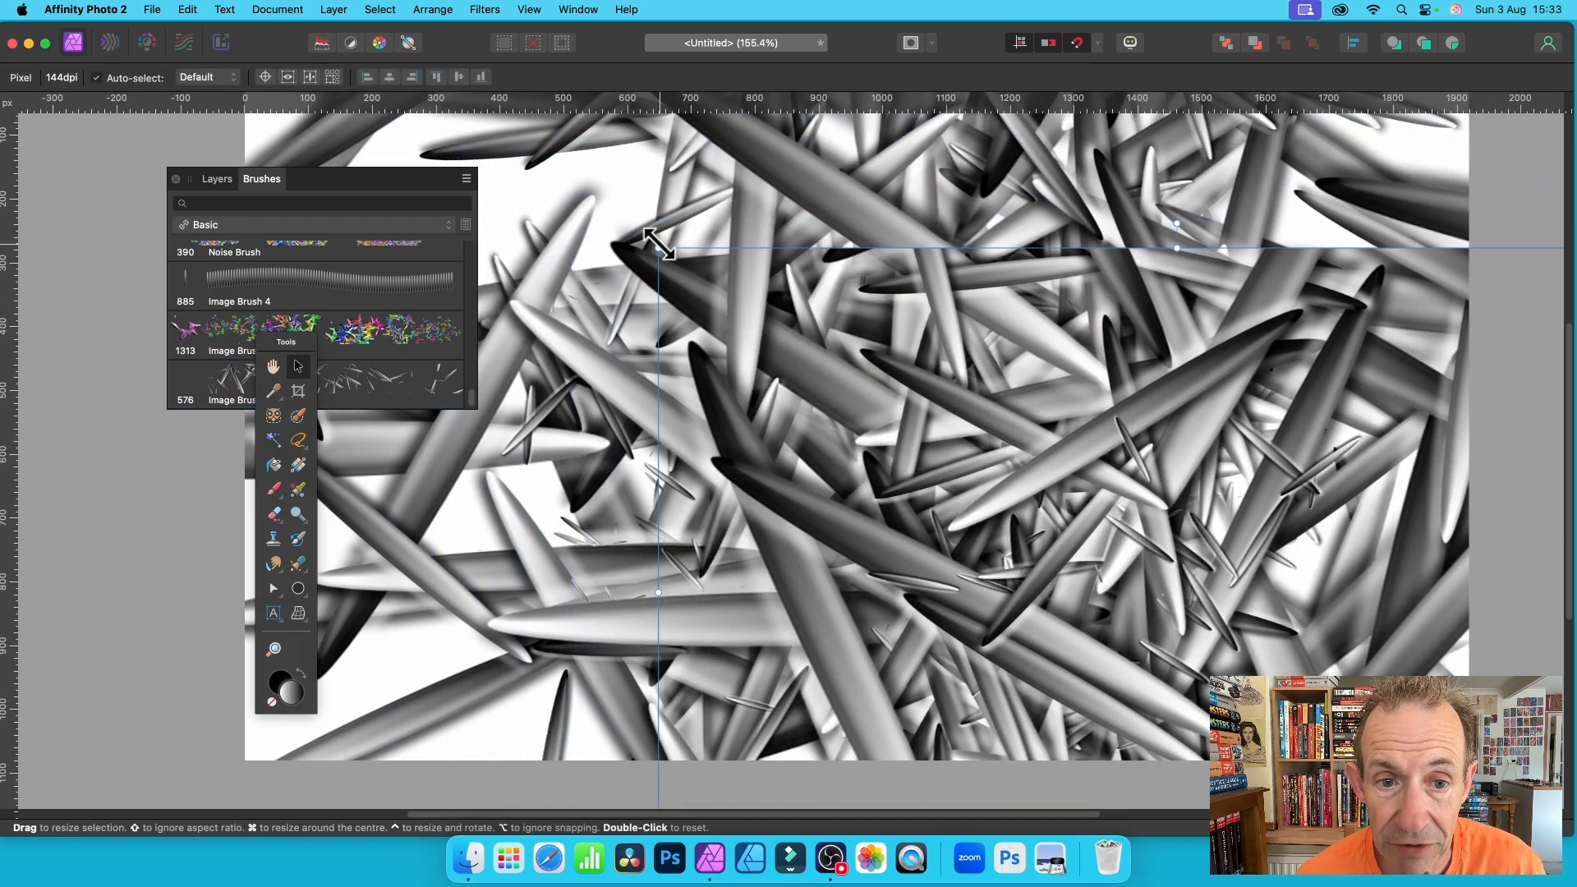
drag(655, 246, 1019, 521)
drag(1282, 626, 787, 347)
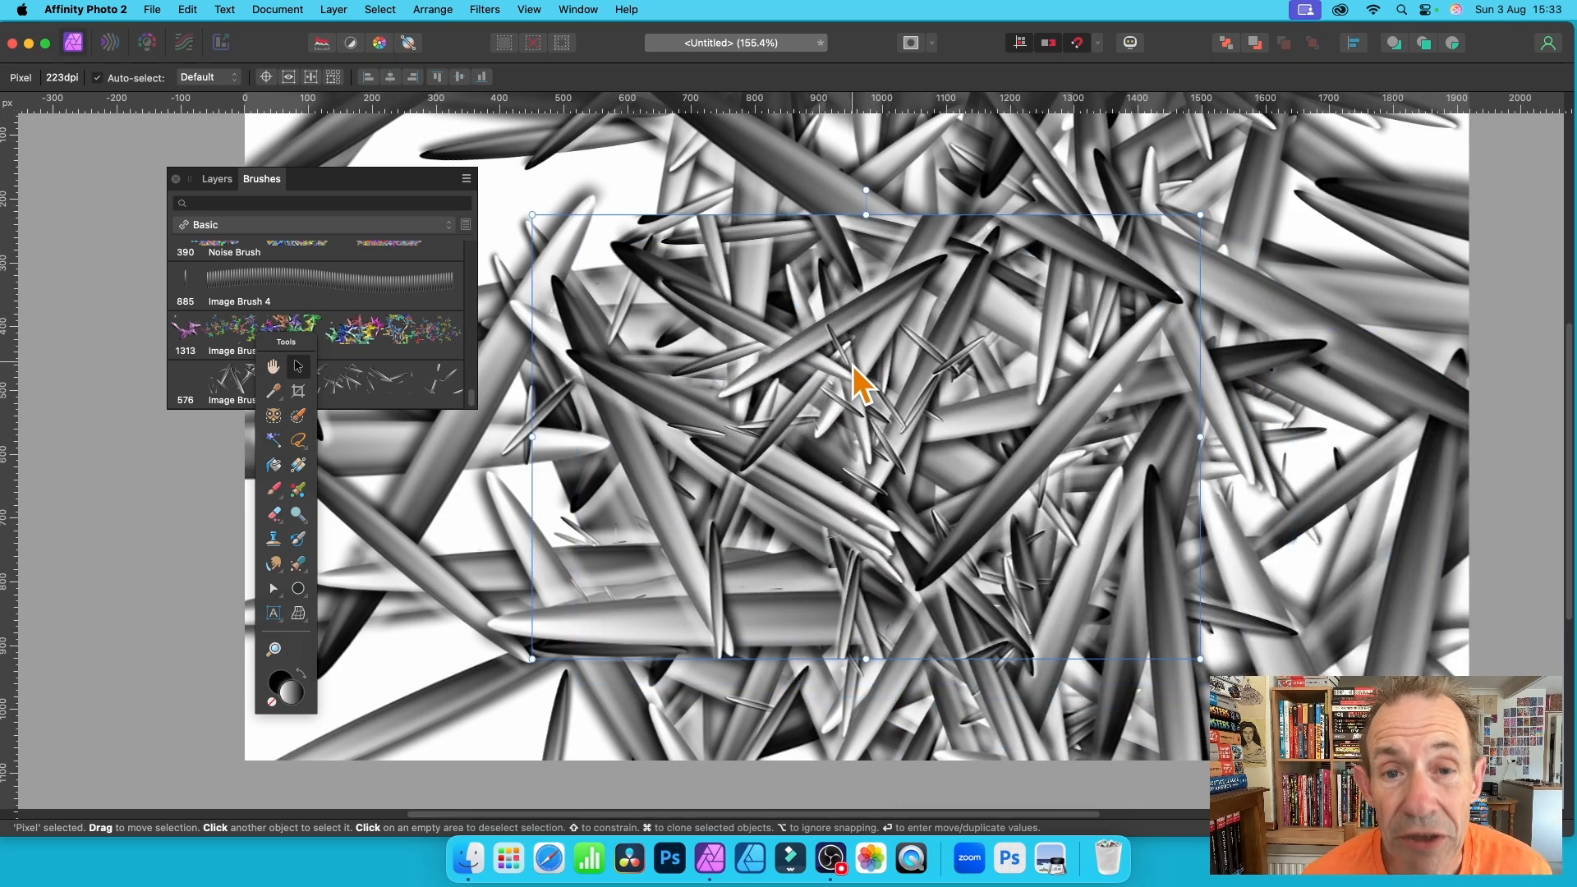
drag(825, 323, 638, 218)
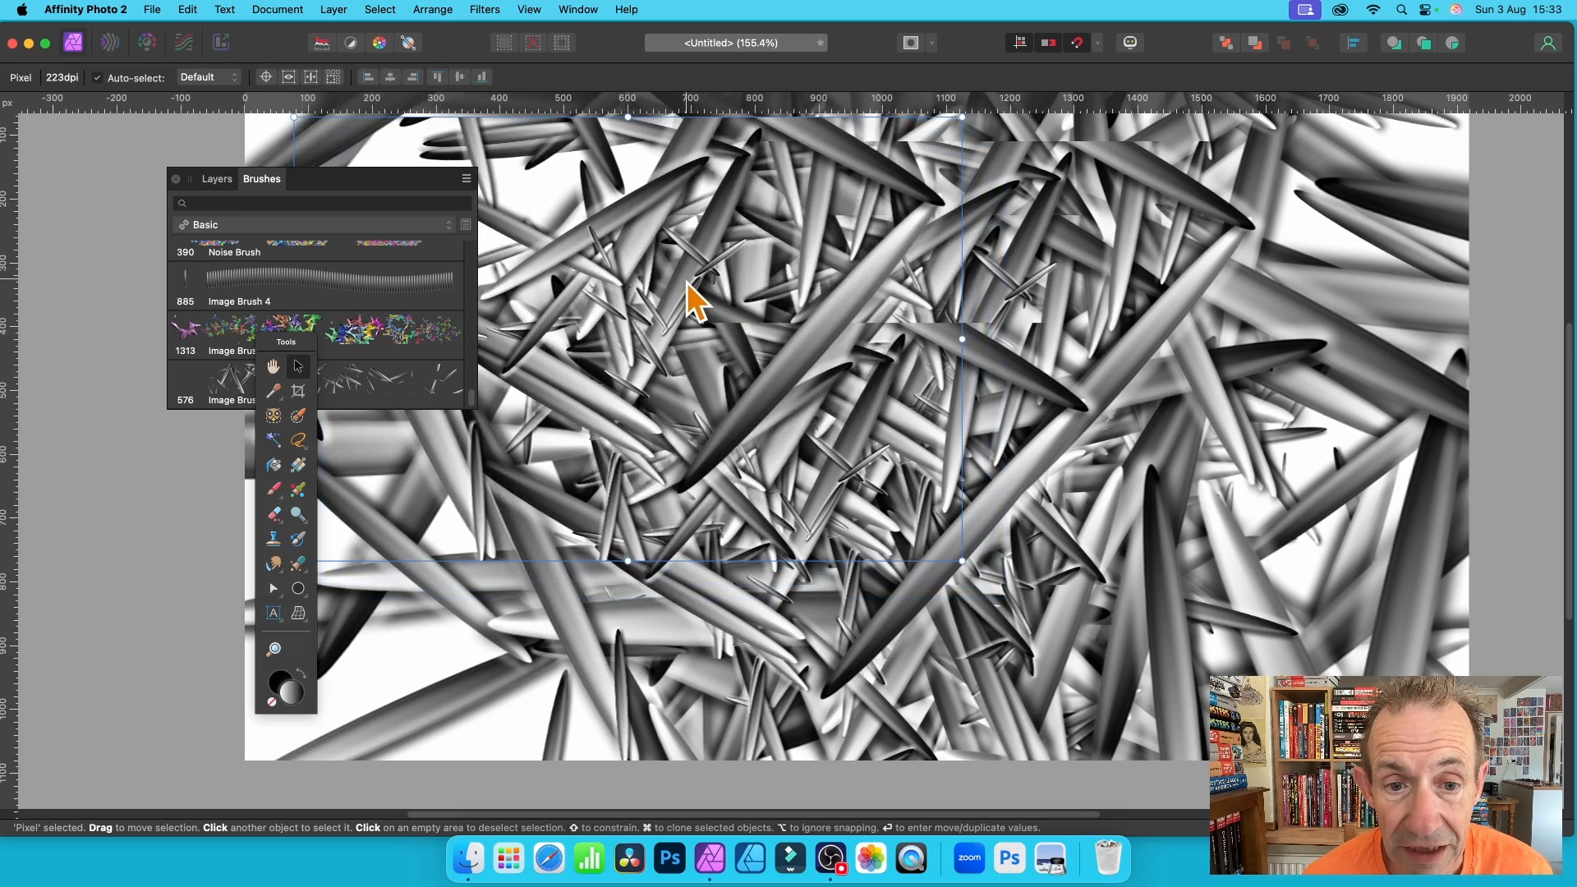
drag(694, 303, 565, 528)
drag(722, 548, 865, 587)
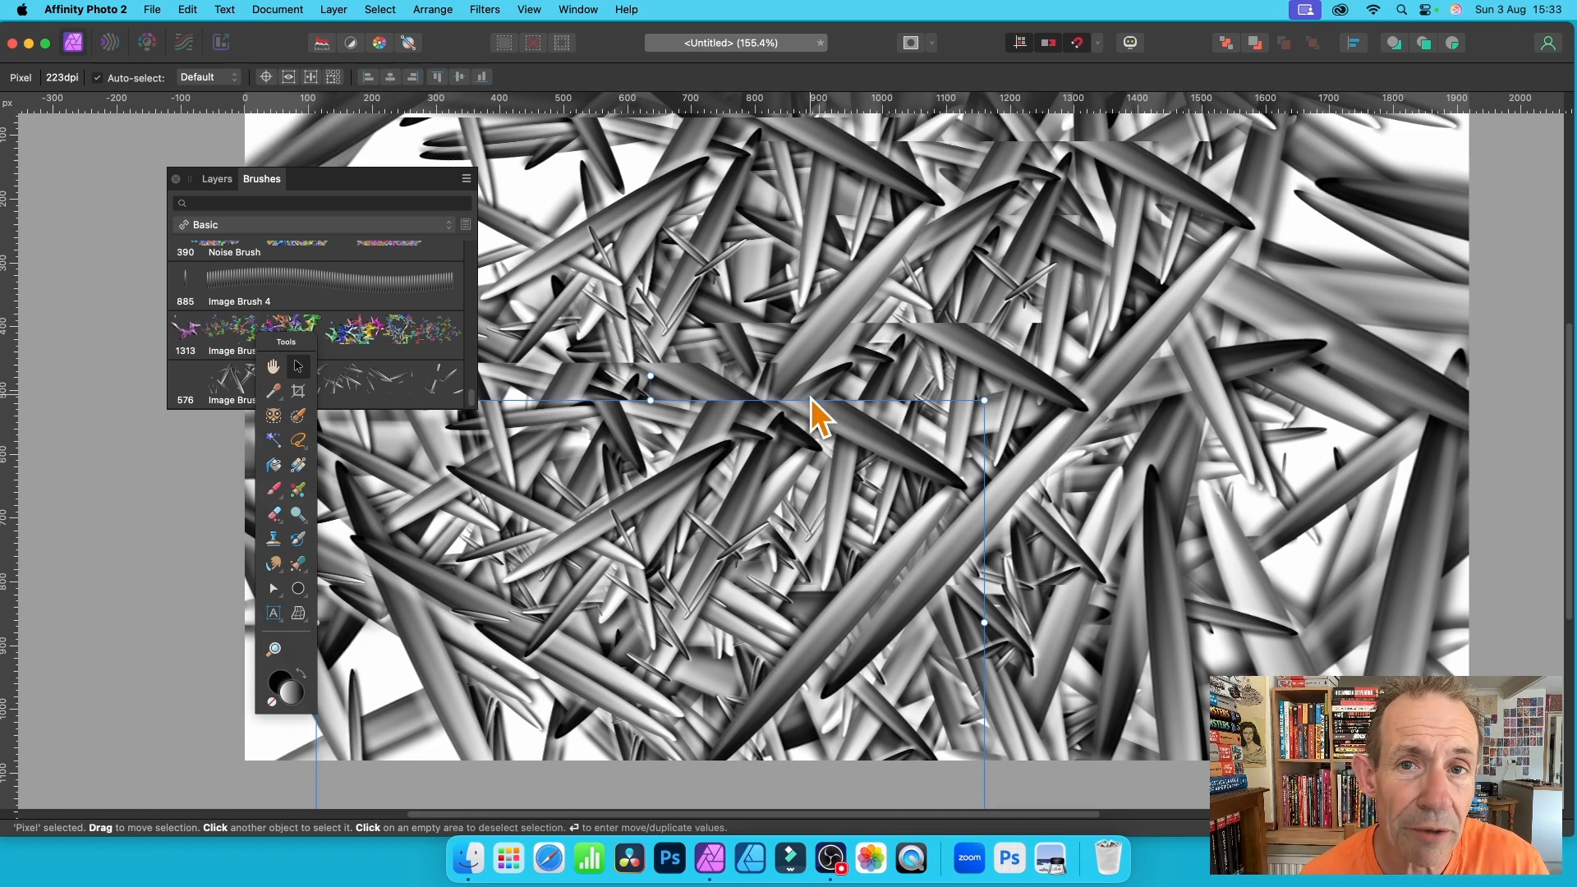
- Delete the spike-cluster layers and the background painting, and undo to bring back only the original painted layer
key(BackSpace)
key(BackSpace)
key(BackSpace)
key(BackSpace)
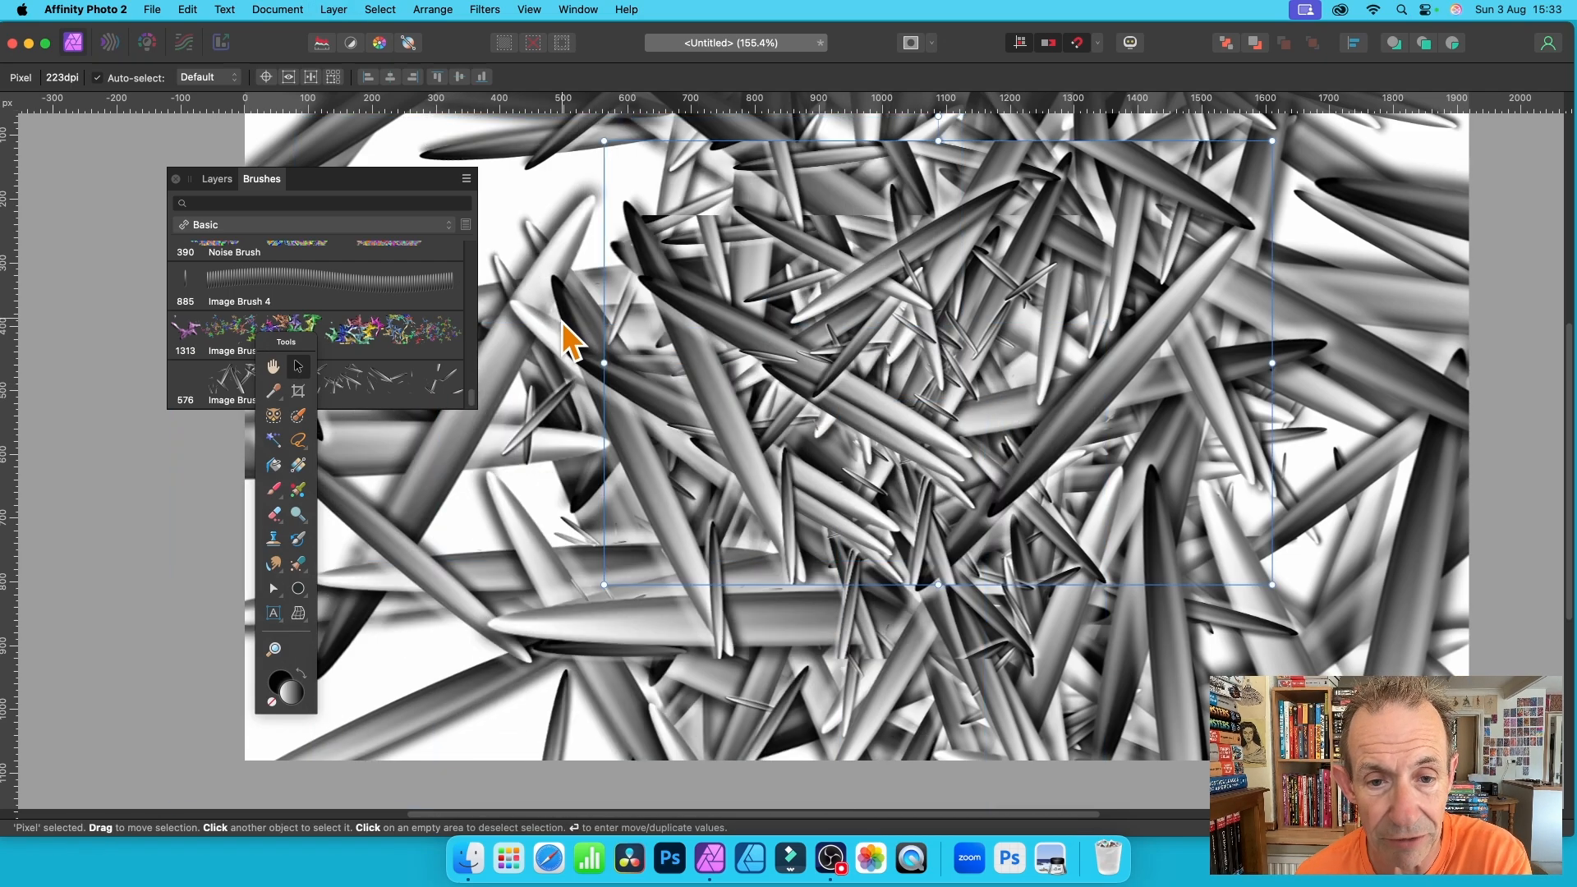
key(BackSpace)
key(BackSpace)
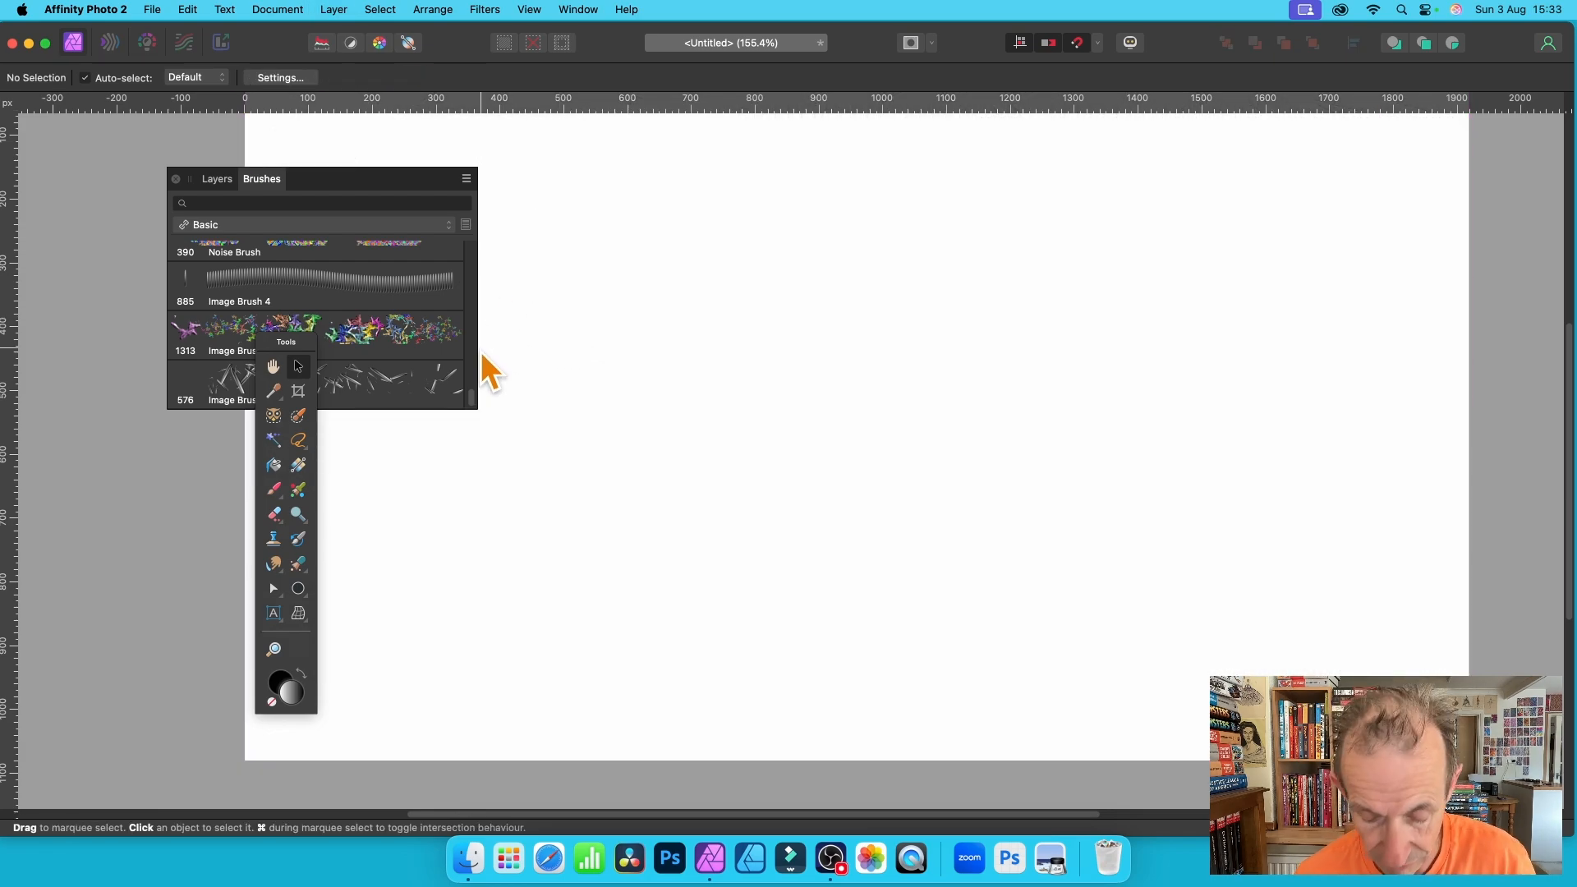
key(super+z)
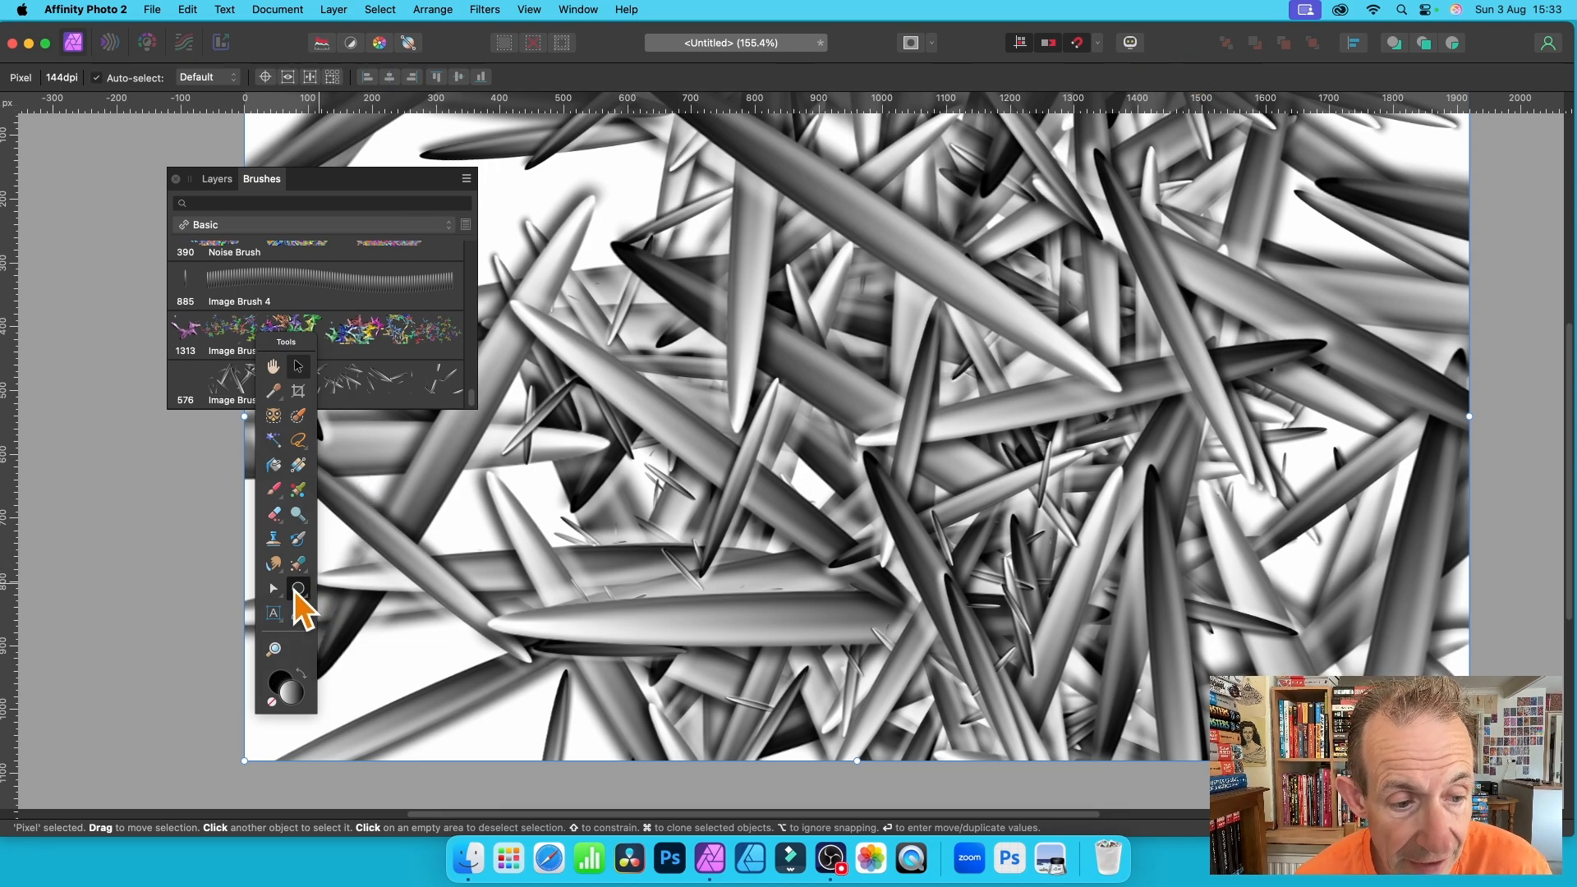
- Draw a circle about 580 px wide in the middle of the painting and paint spikes inside it with Image Brush 6
drag(294, 588, 376, 412)
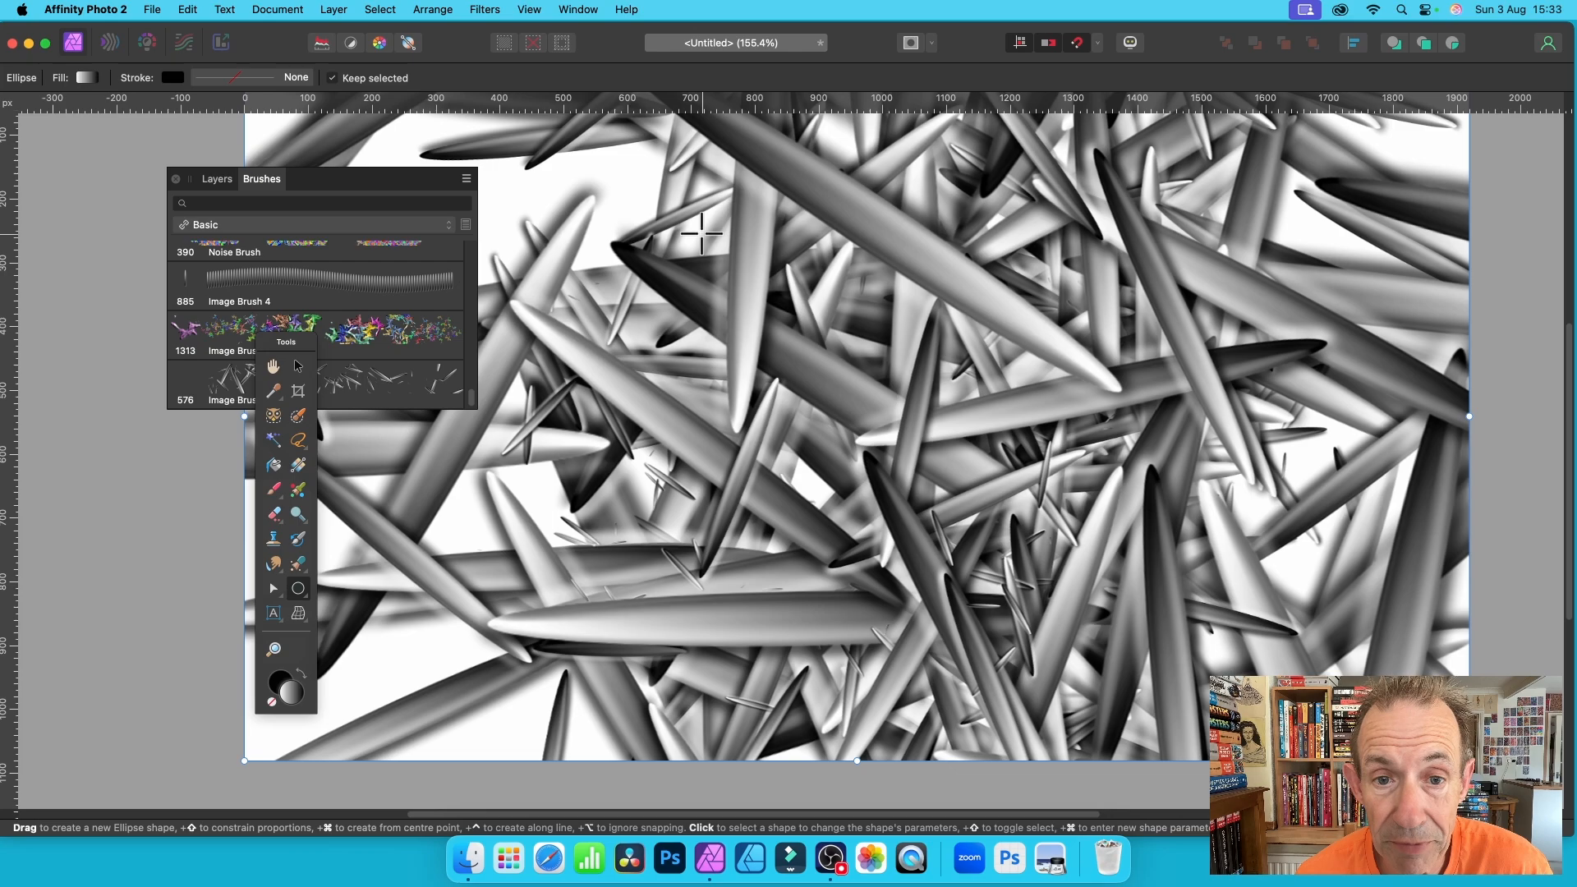
drag(673, 242, 1042, 613)
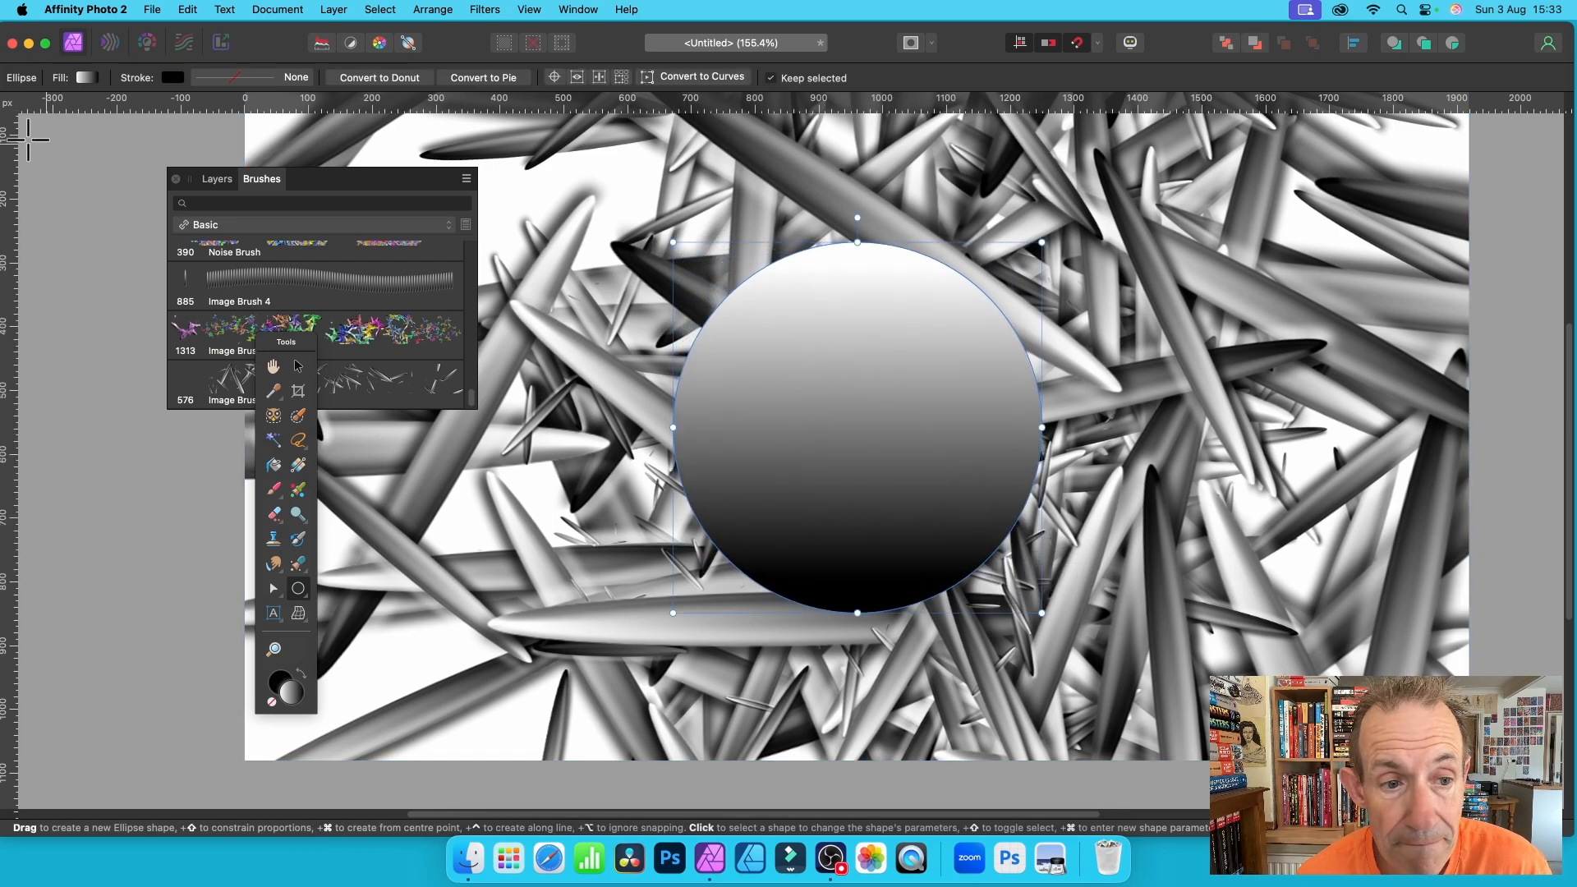
click(274, 490)
mouse_move(863, 567)
mouse_down()
mouse_move(945, 370)
mouse_move(764, 378)
mouse_move(915, 343)
mouse_move(781, 395)
mouse_move(920, 411)
mouse_move(986, 460)
mouse_move(870, 505)
mouse_move(723, 279)
mouse_up()
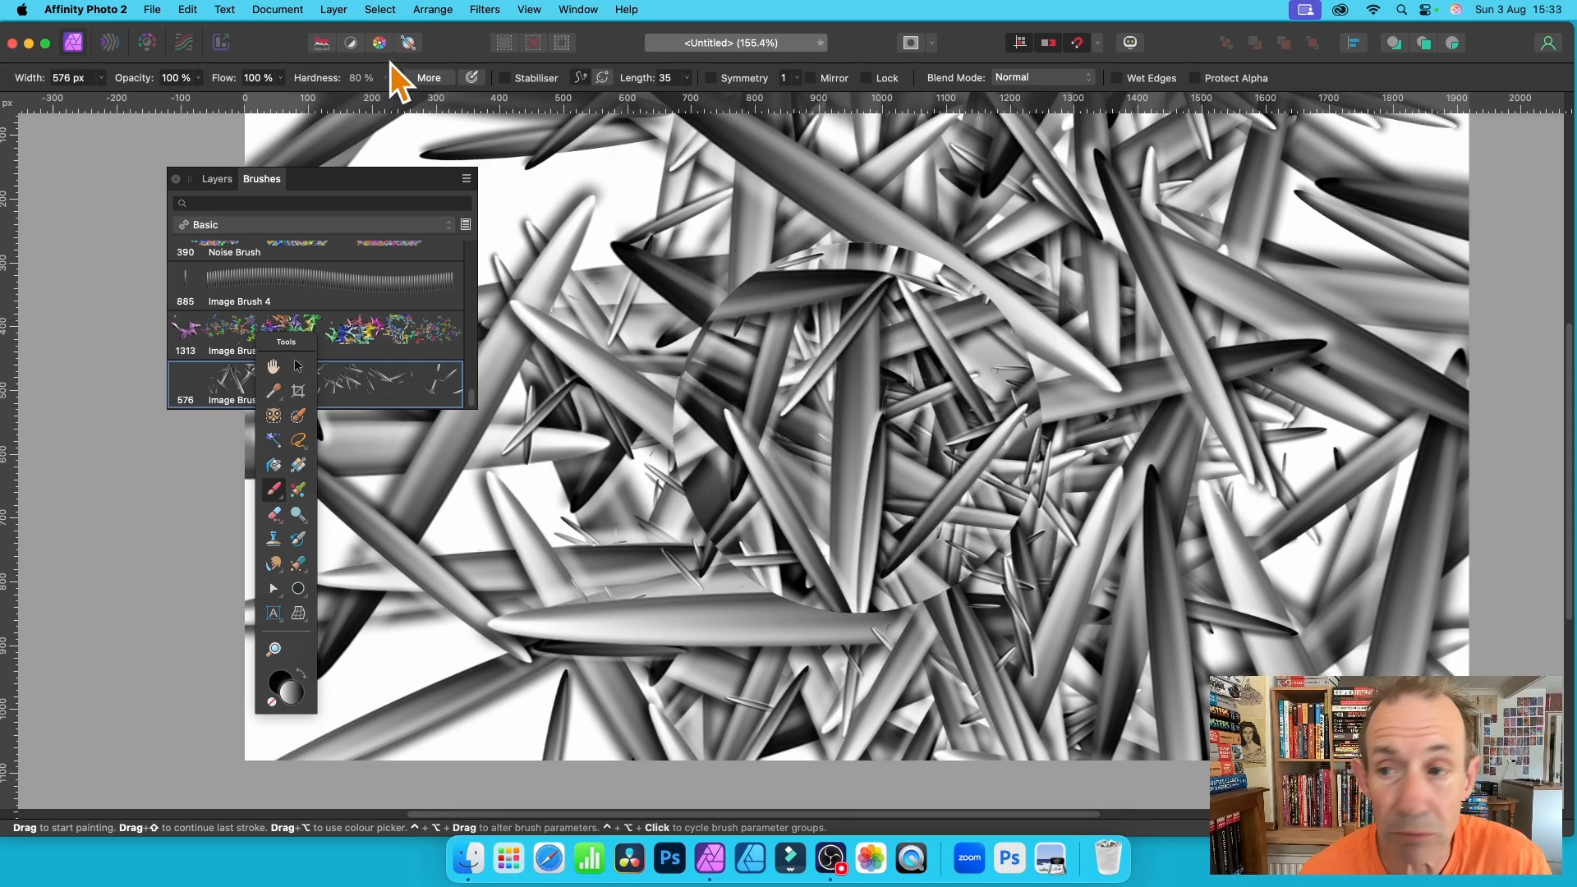
- Apply a Pillow Bevel / Emboss effect with a 7.5 px radius to the pixel layer nested in the Ellipse layer
click(223, 181)
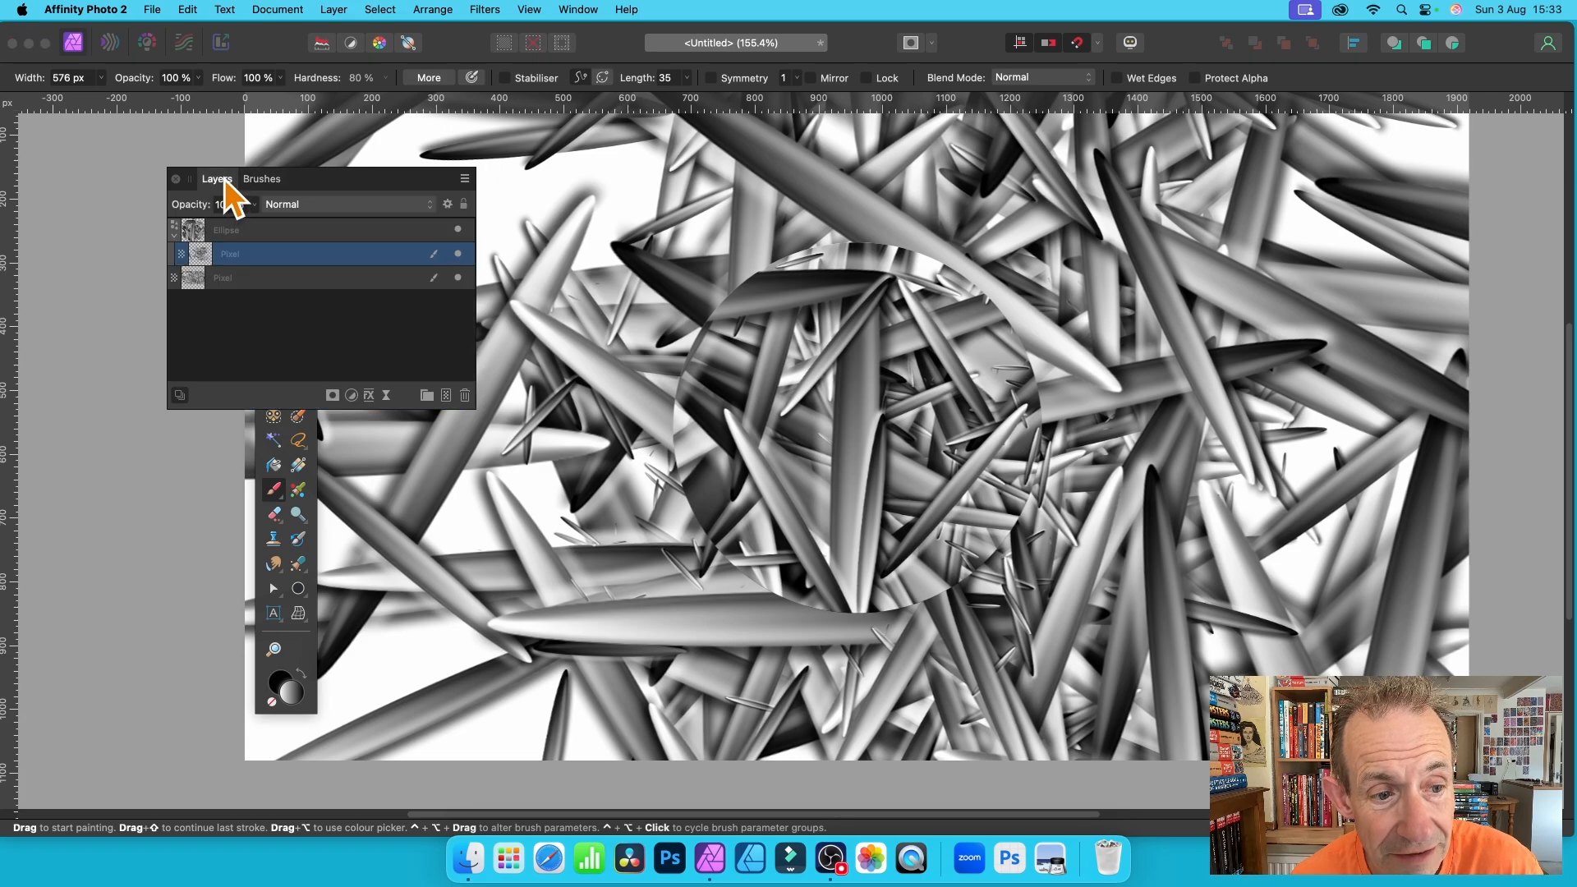
click(369, 395)
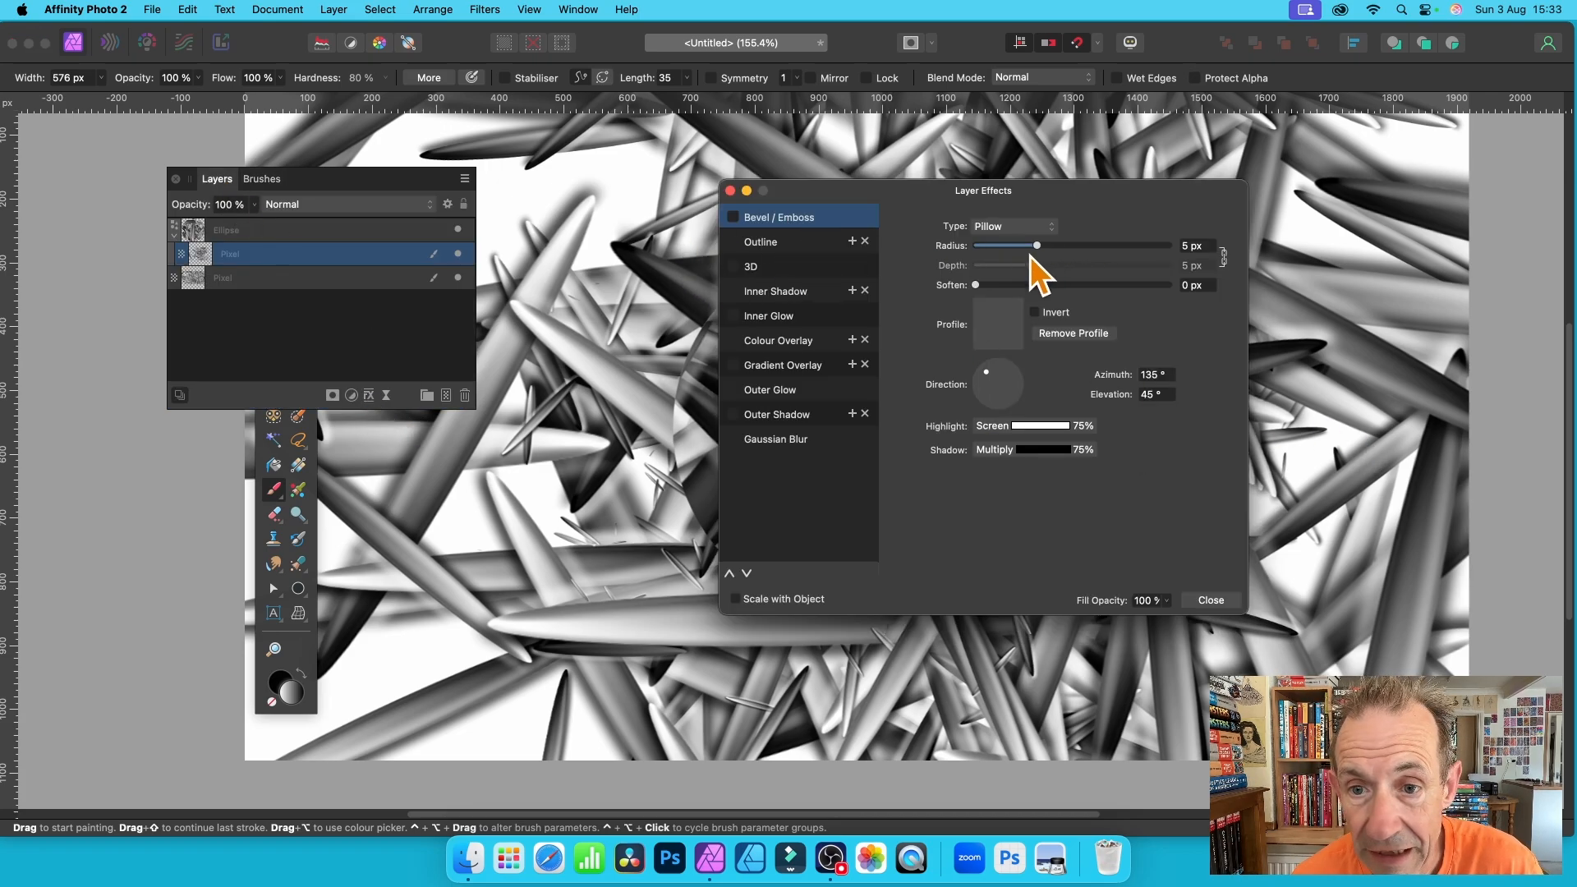
click(733, 217)
drag(889, 197, 1027, 188)
drag(1197, 239, 1268, 253)
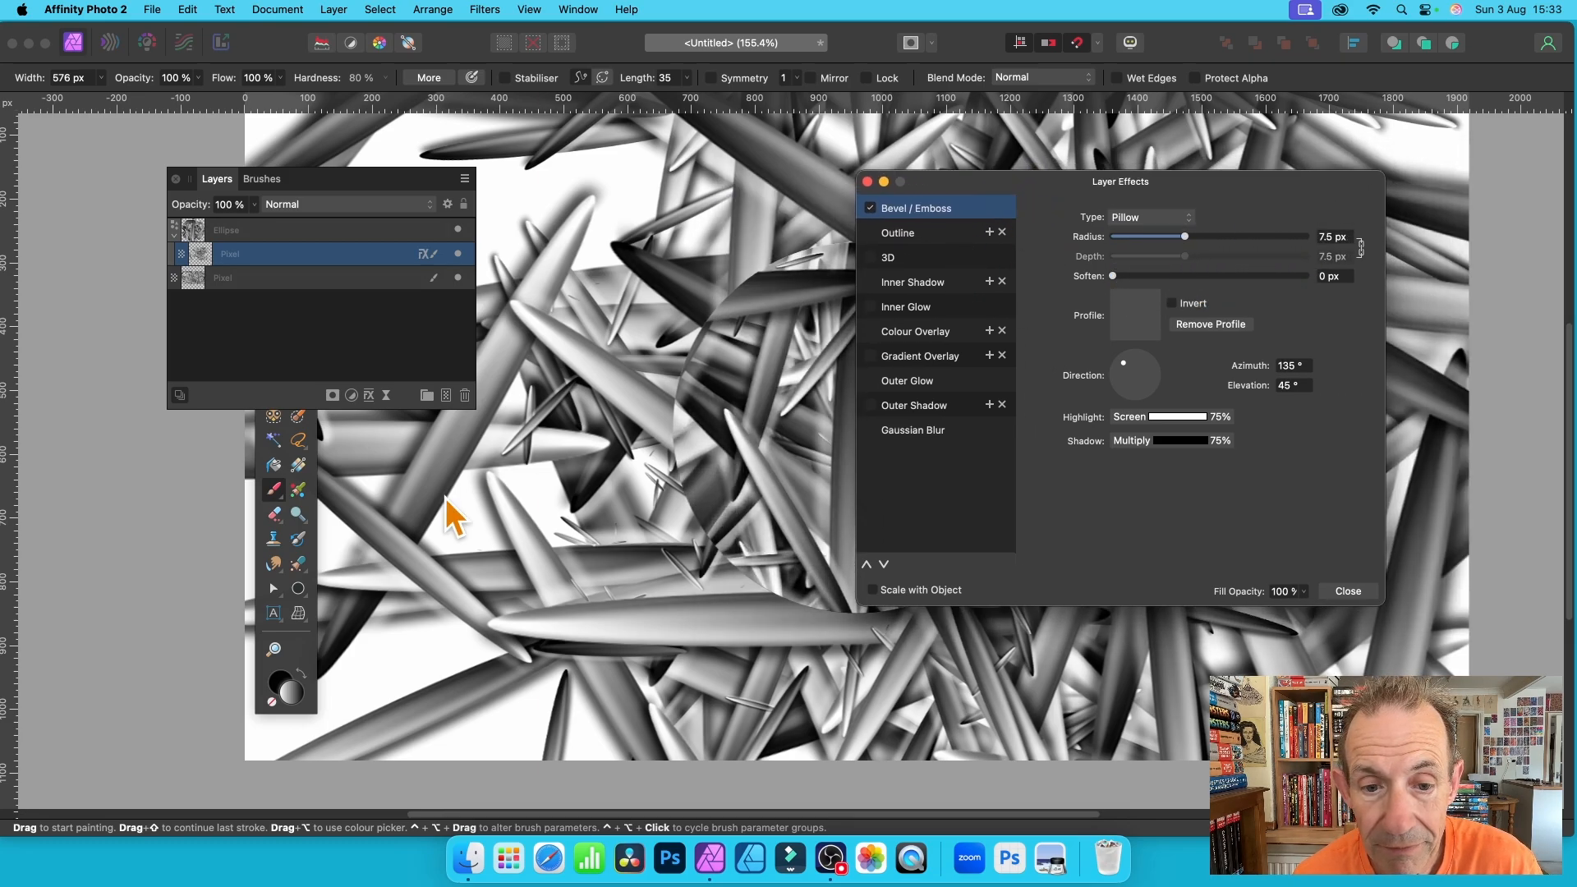
click(1350, 593)
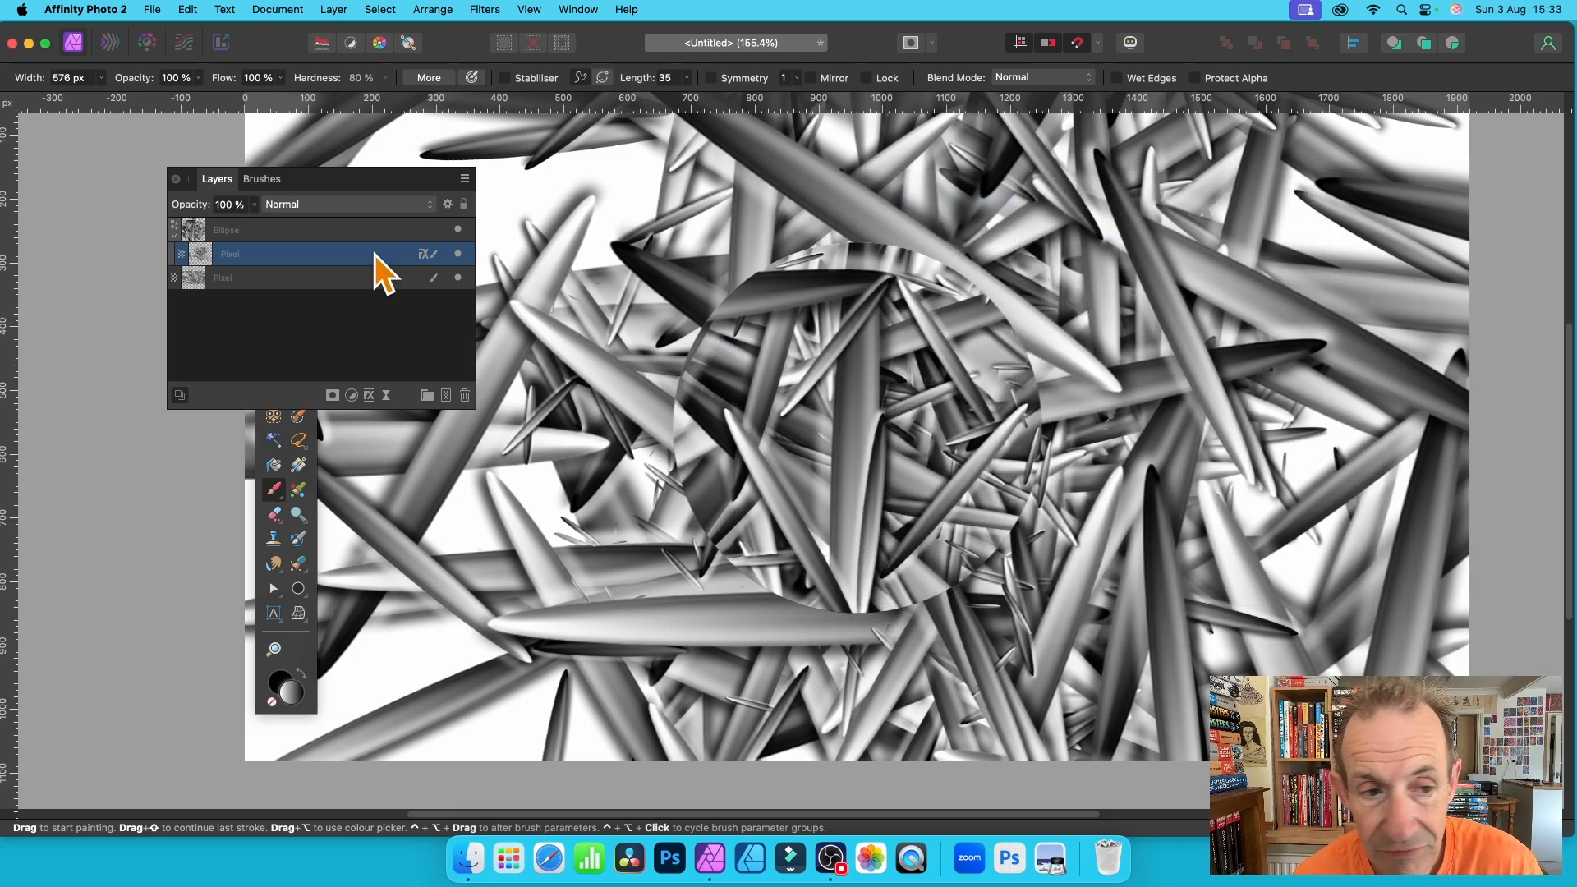
- Paint more spikes on the pixel layer nested in the Ellipse layer, undoing the last stroke
click(239, 233)
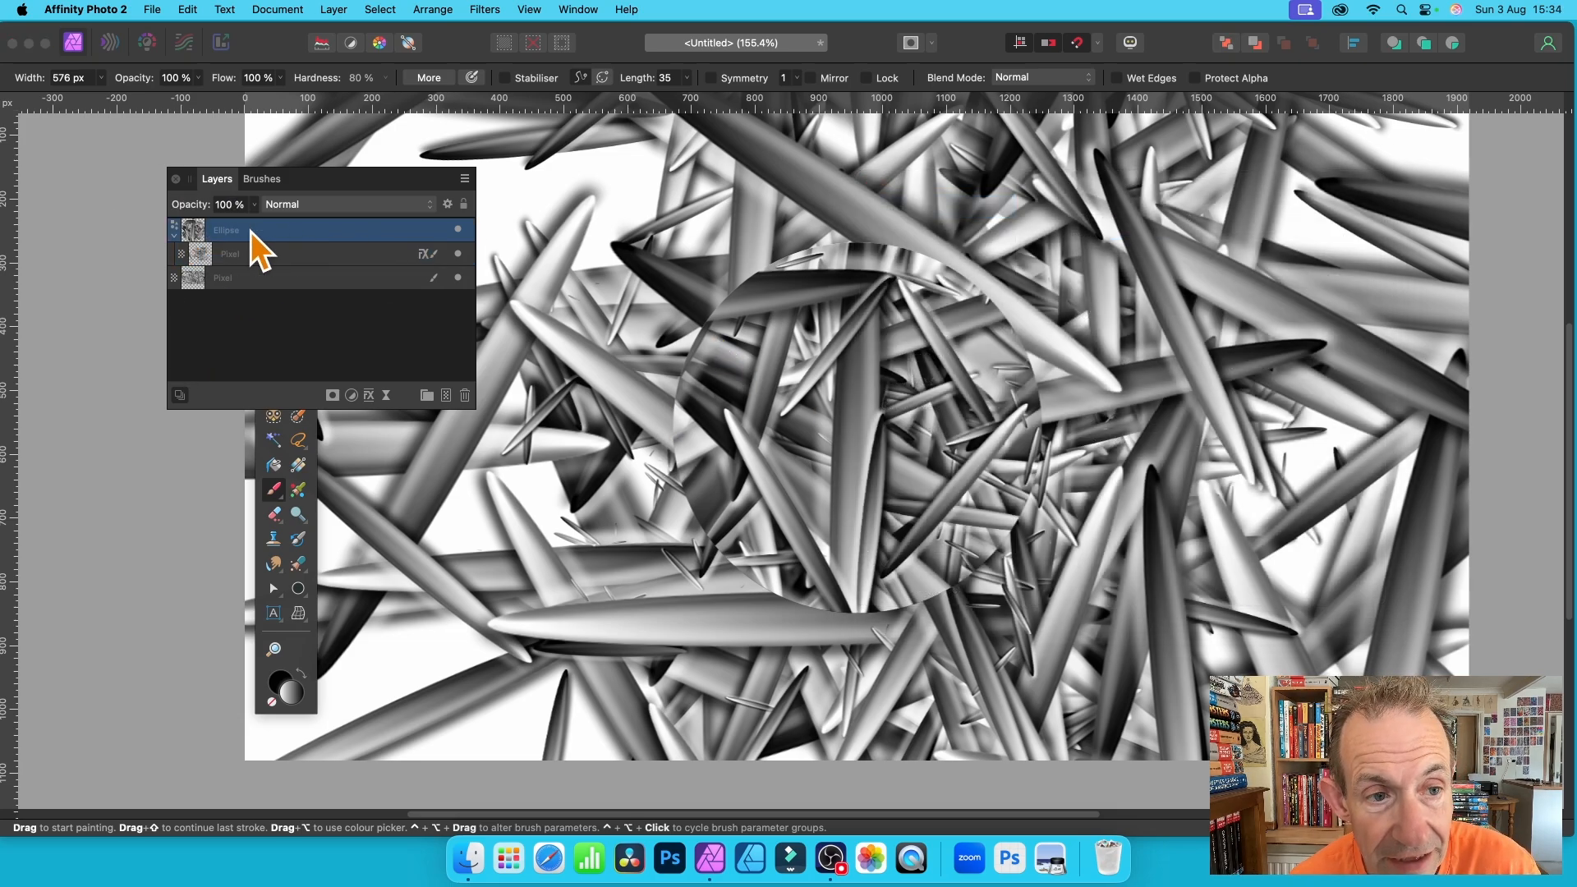
click(251, 254)
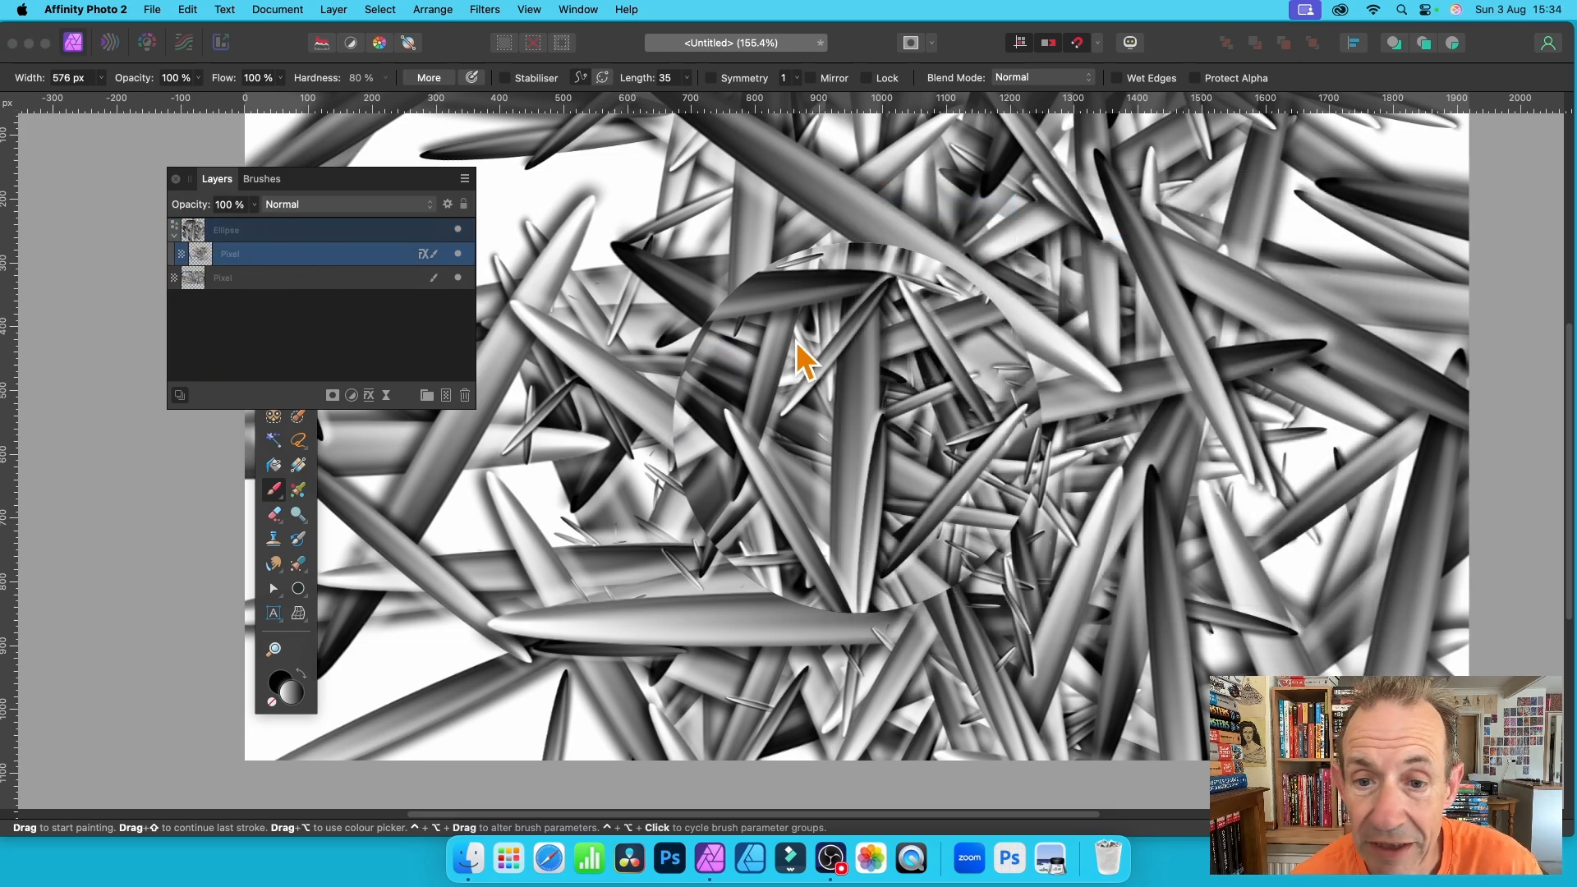
mouse_move(920, 361)
mouse_down()
mouse_move(868, 428)
mouse_move(929, 435)
mouse_up()
key(super+z)
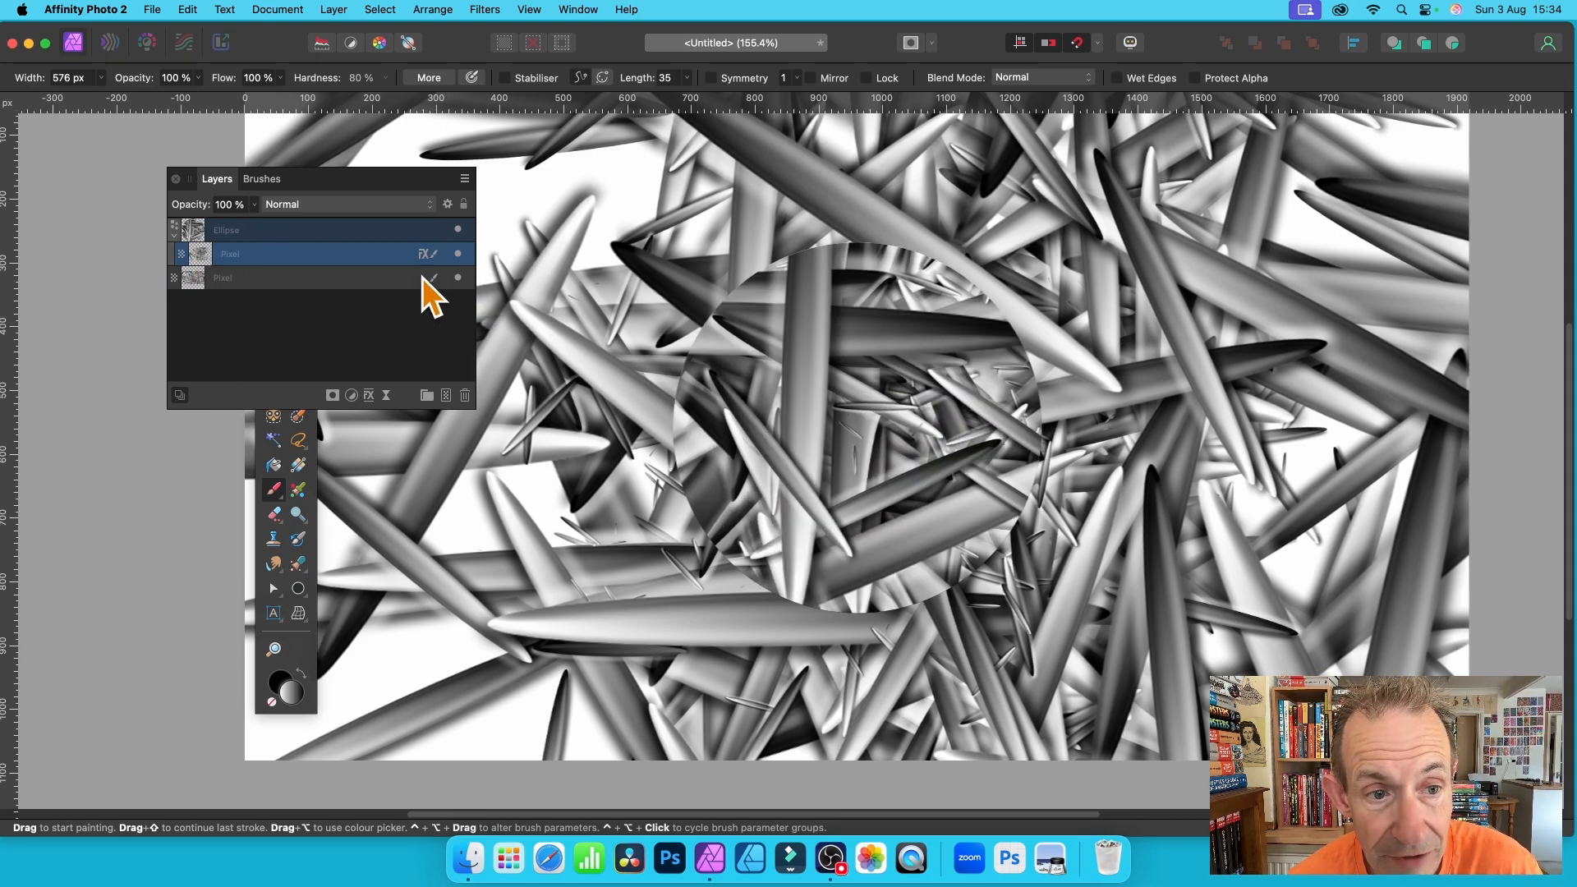
- Apply a 3D effect with a 32.1 px radius and a Pillow Bevel / Emboss with a 24.9 px radius to the Ellipse layer
click(282, 235)
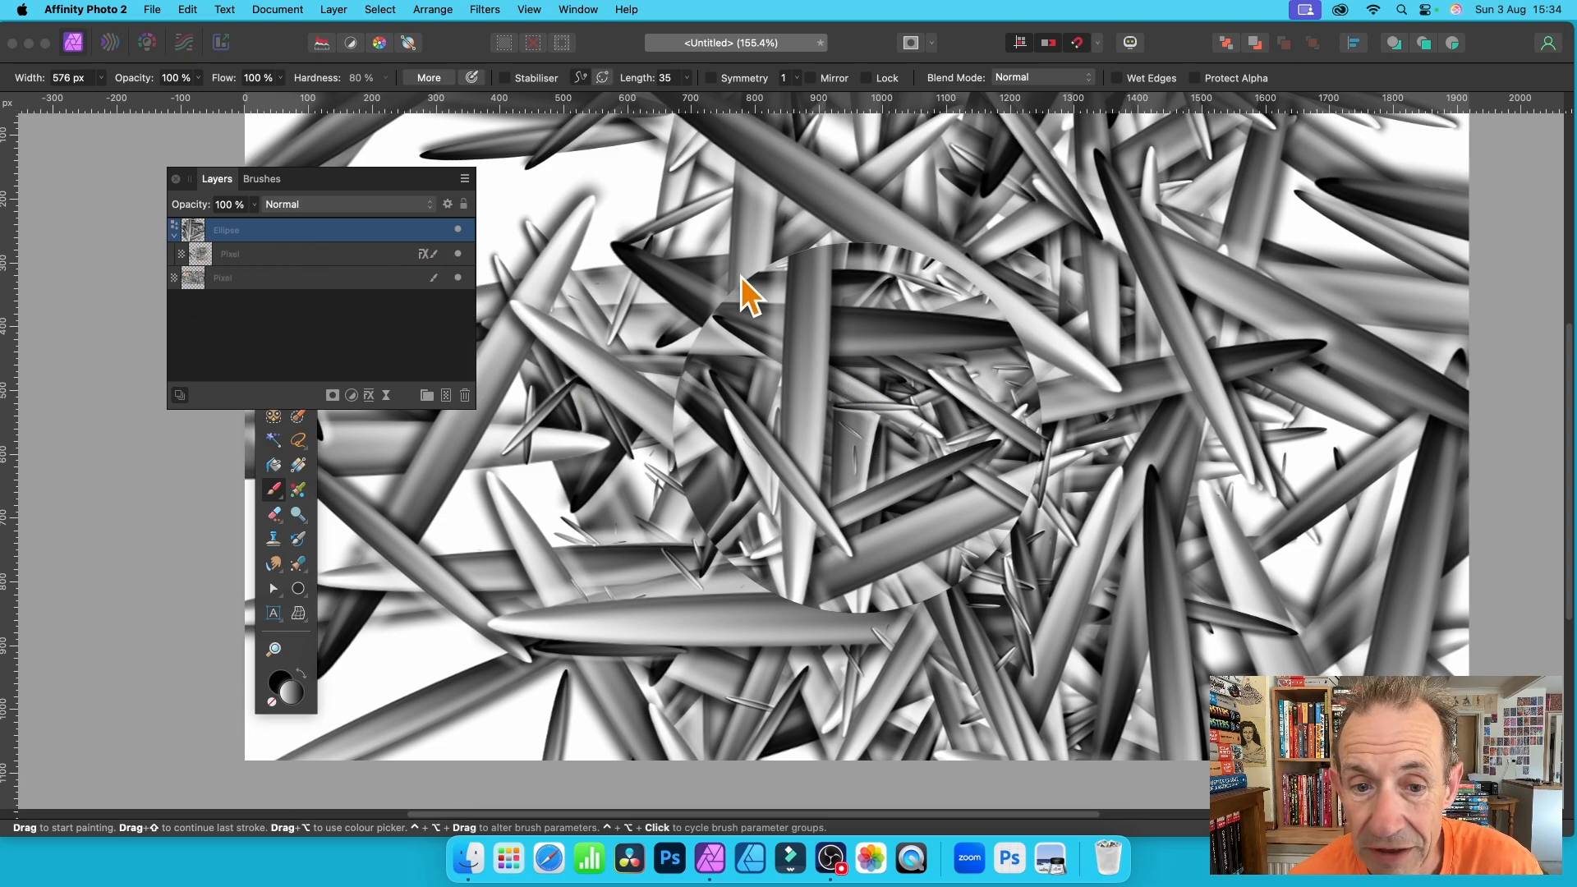
click(369, 396)
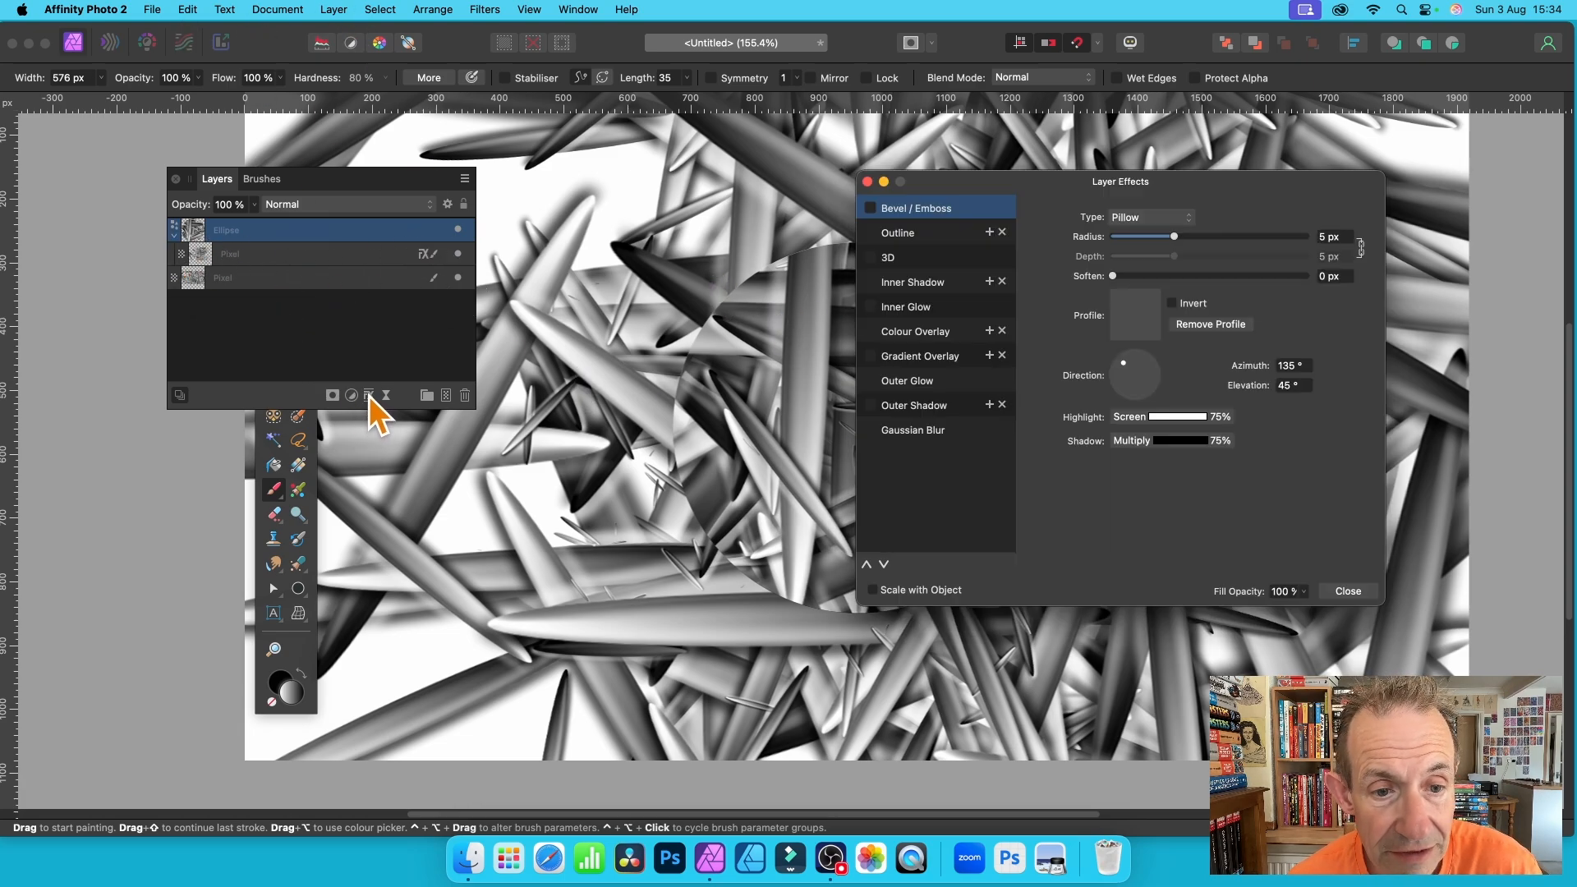
click(895, 258)
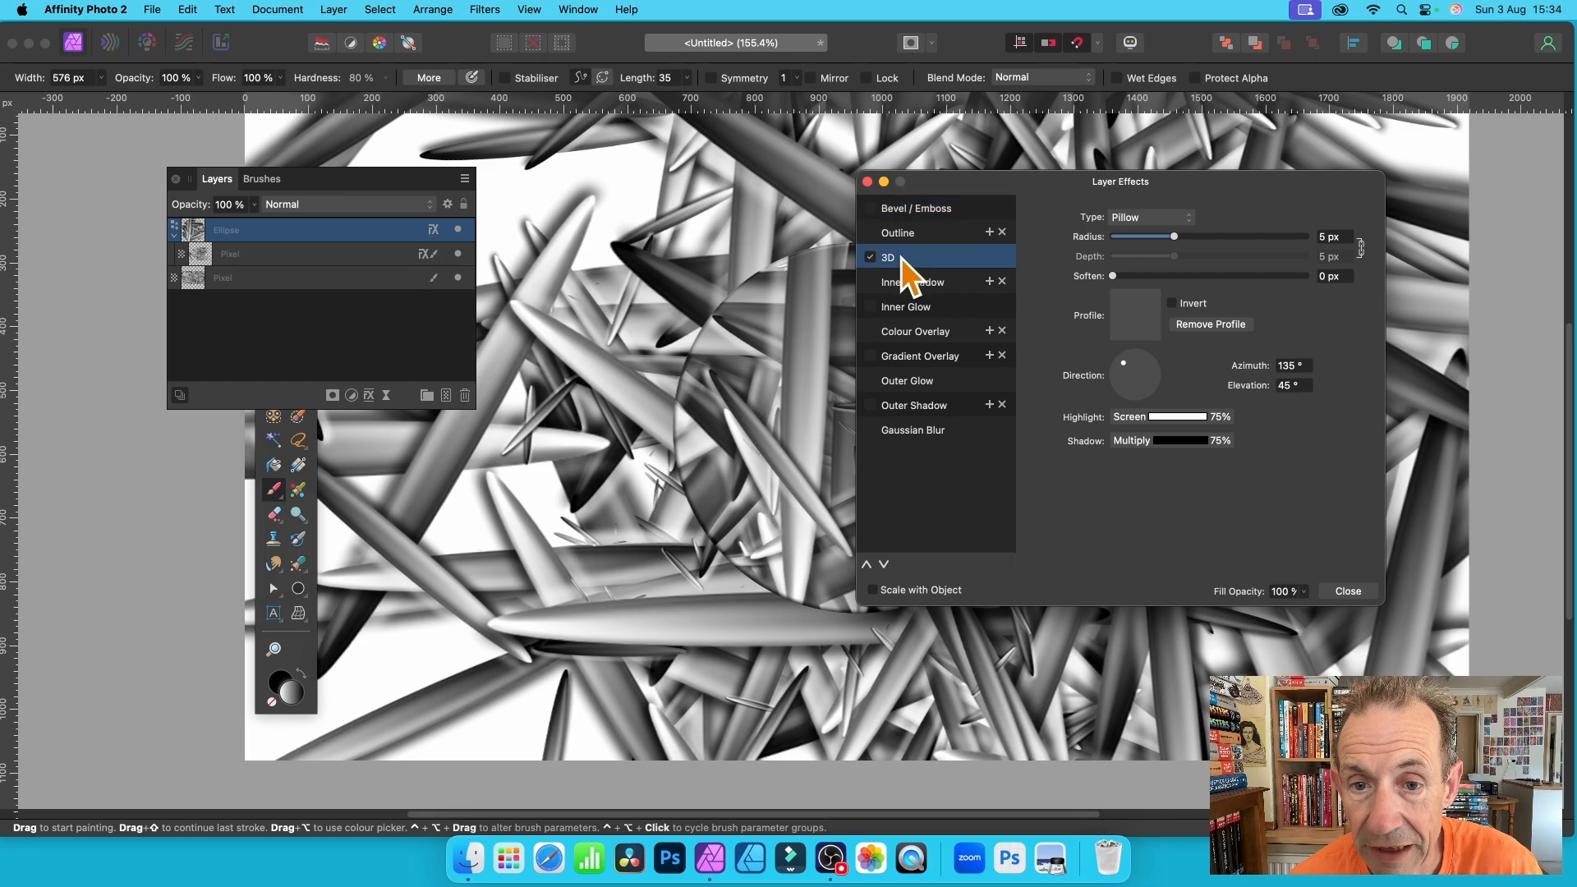
drag(1127, 218, 1245, 218)
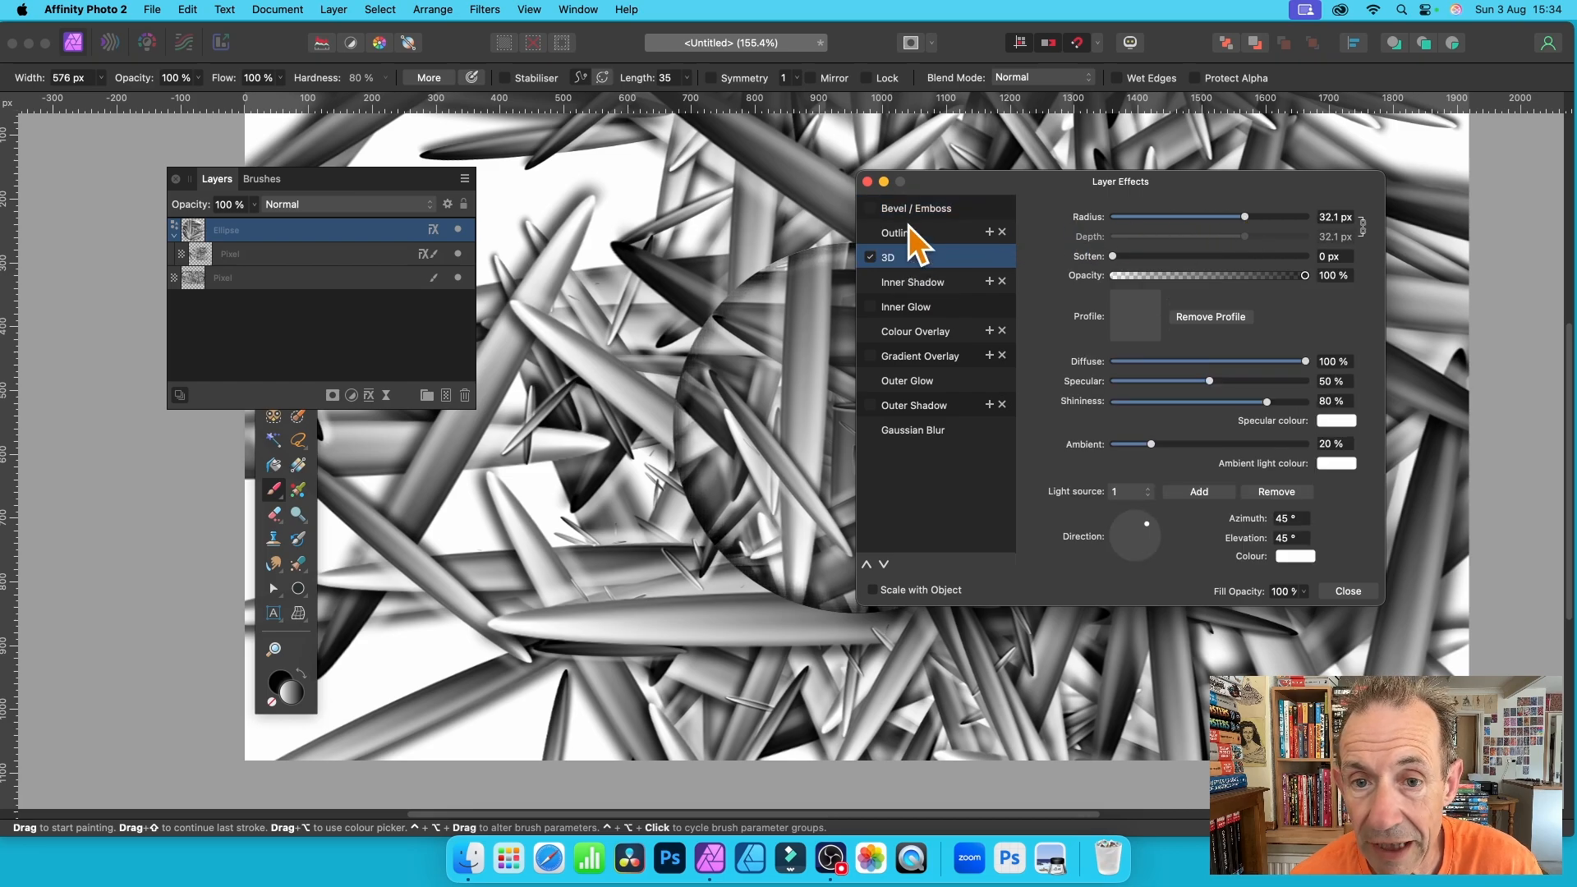
click(872, 210)
click(927, 209)
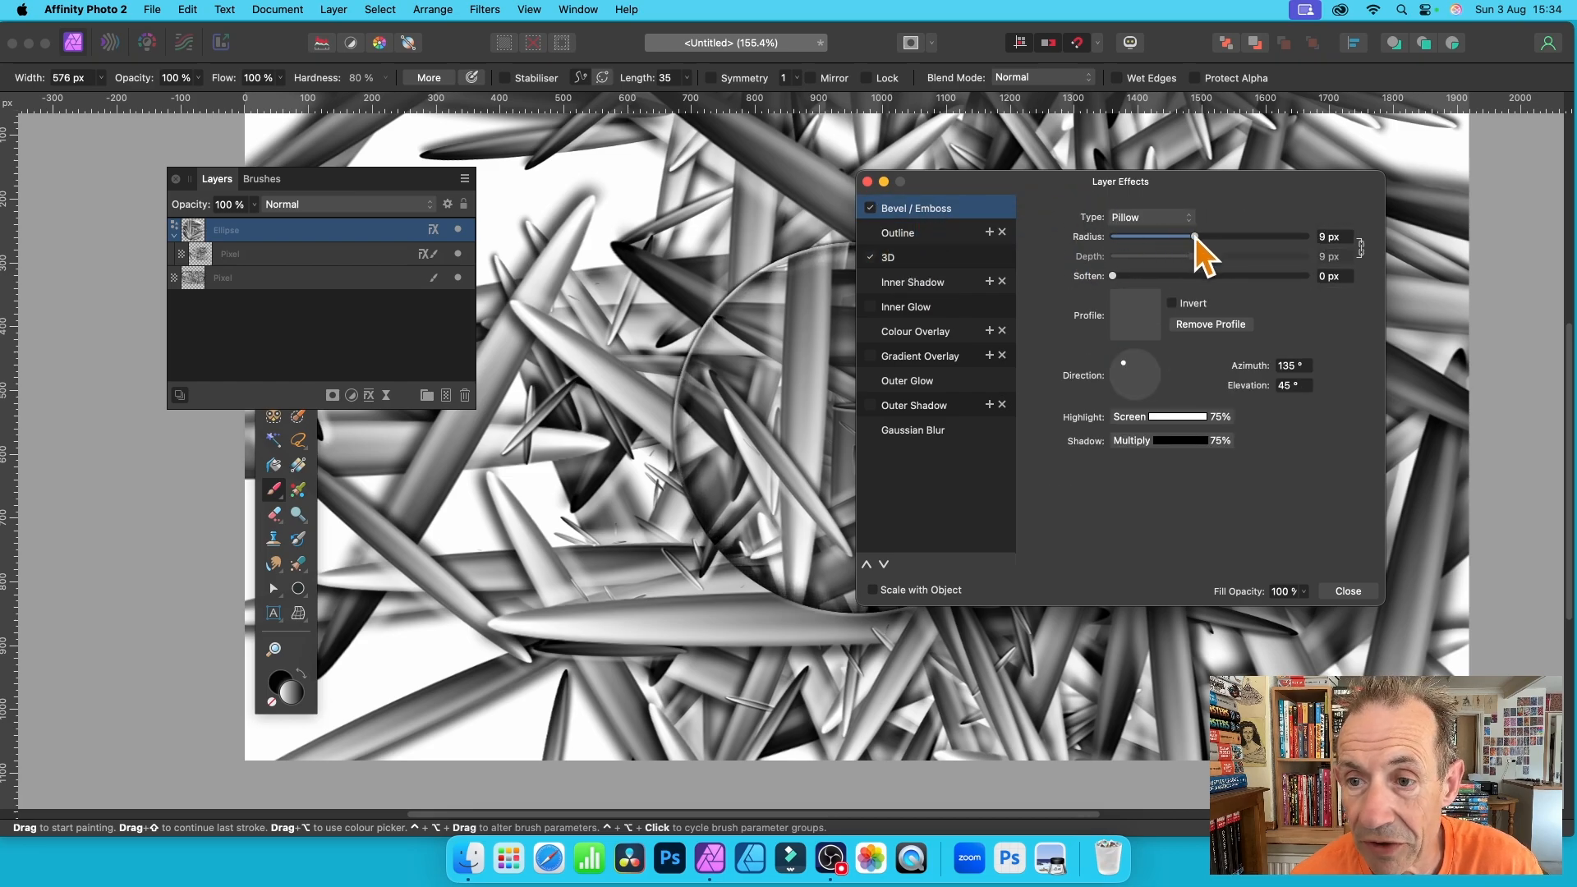
drag(1196, 239, 1230, 238)
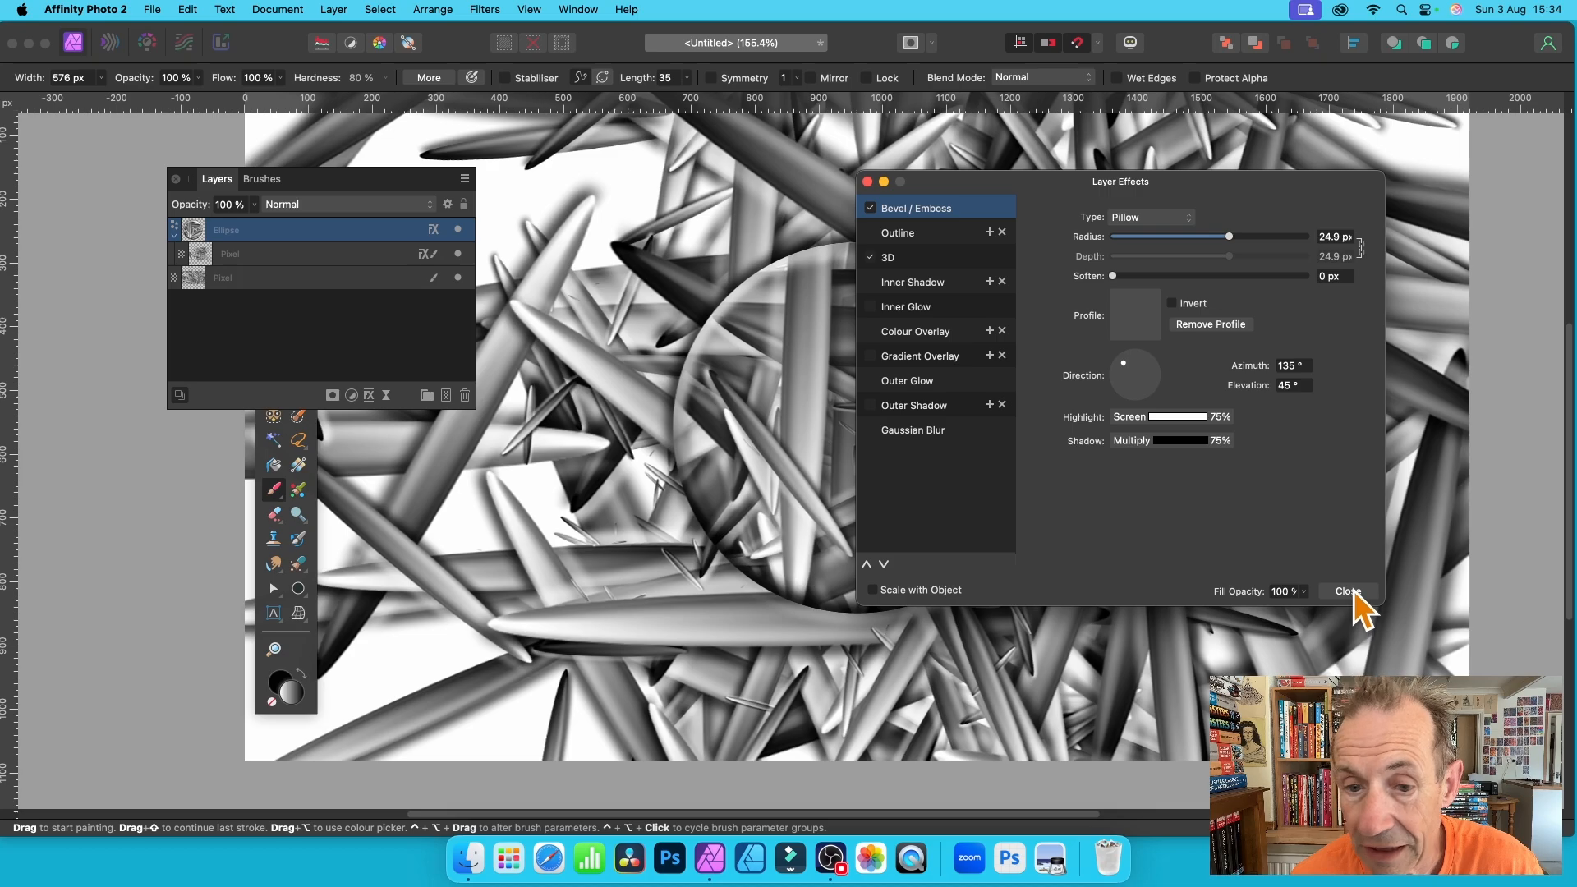
- Add a Colour Overlay effect to the Ellipse layer and set its colour to a red swatch
drag(1028, 183, 1048, 121)
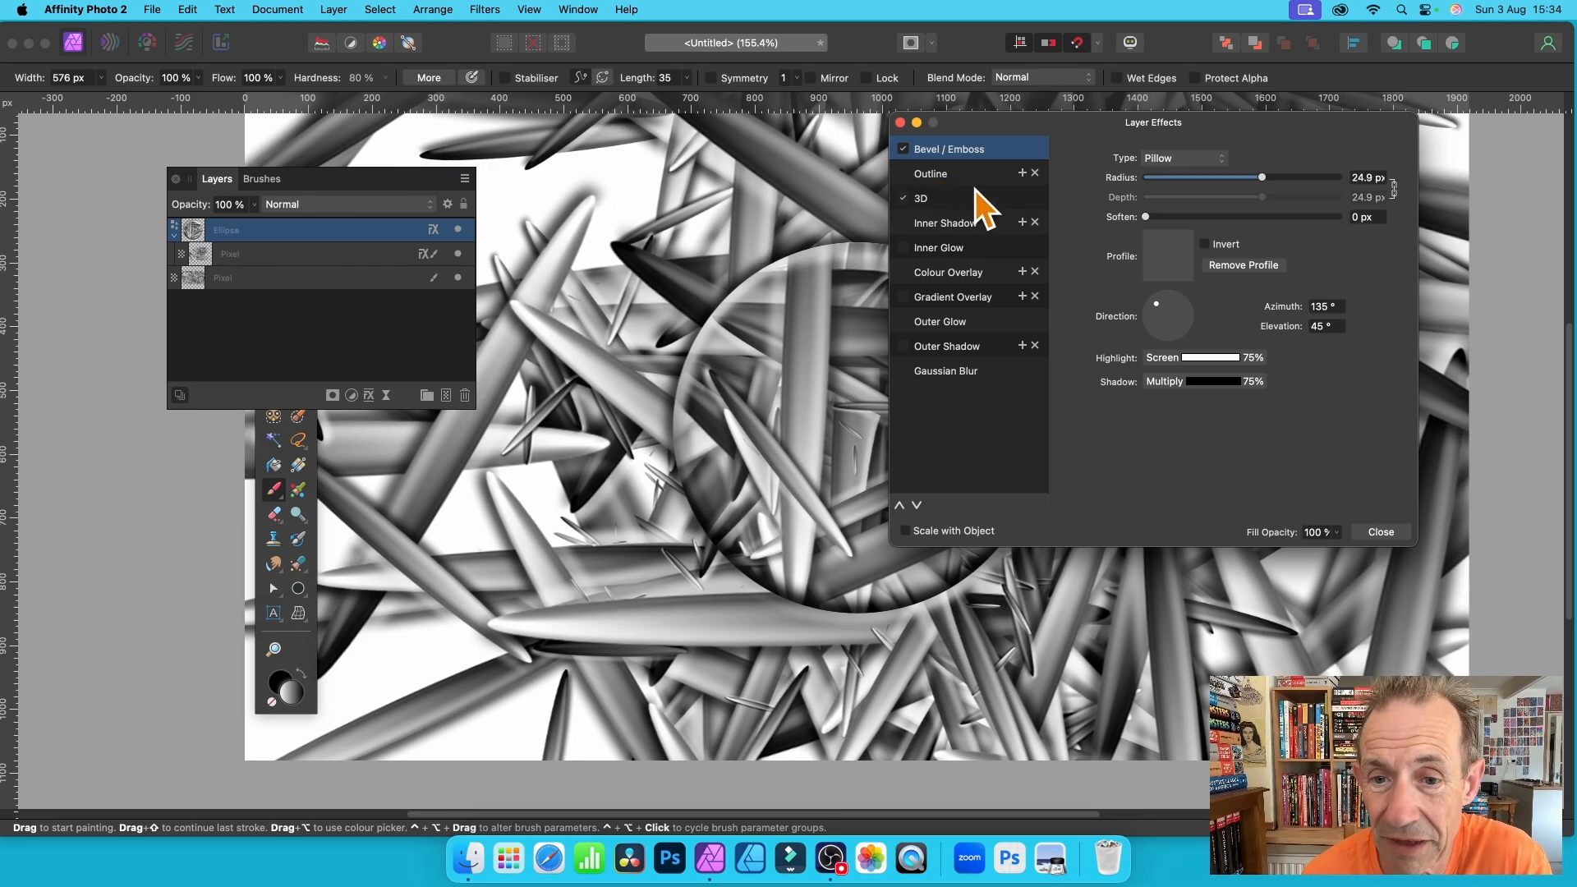
click(904, 272)
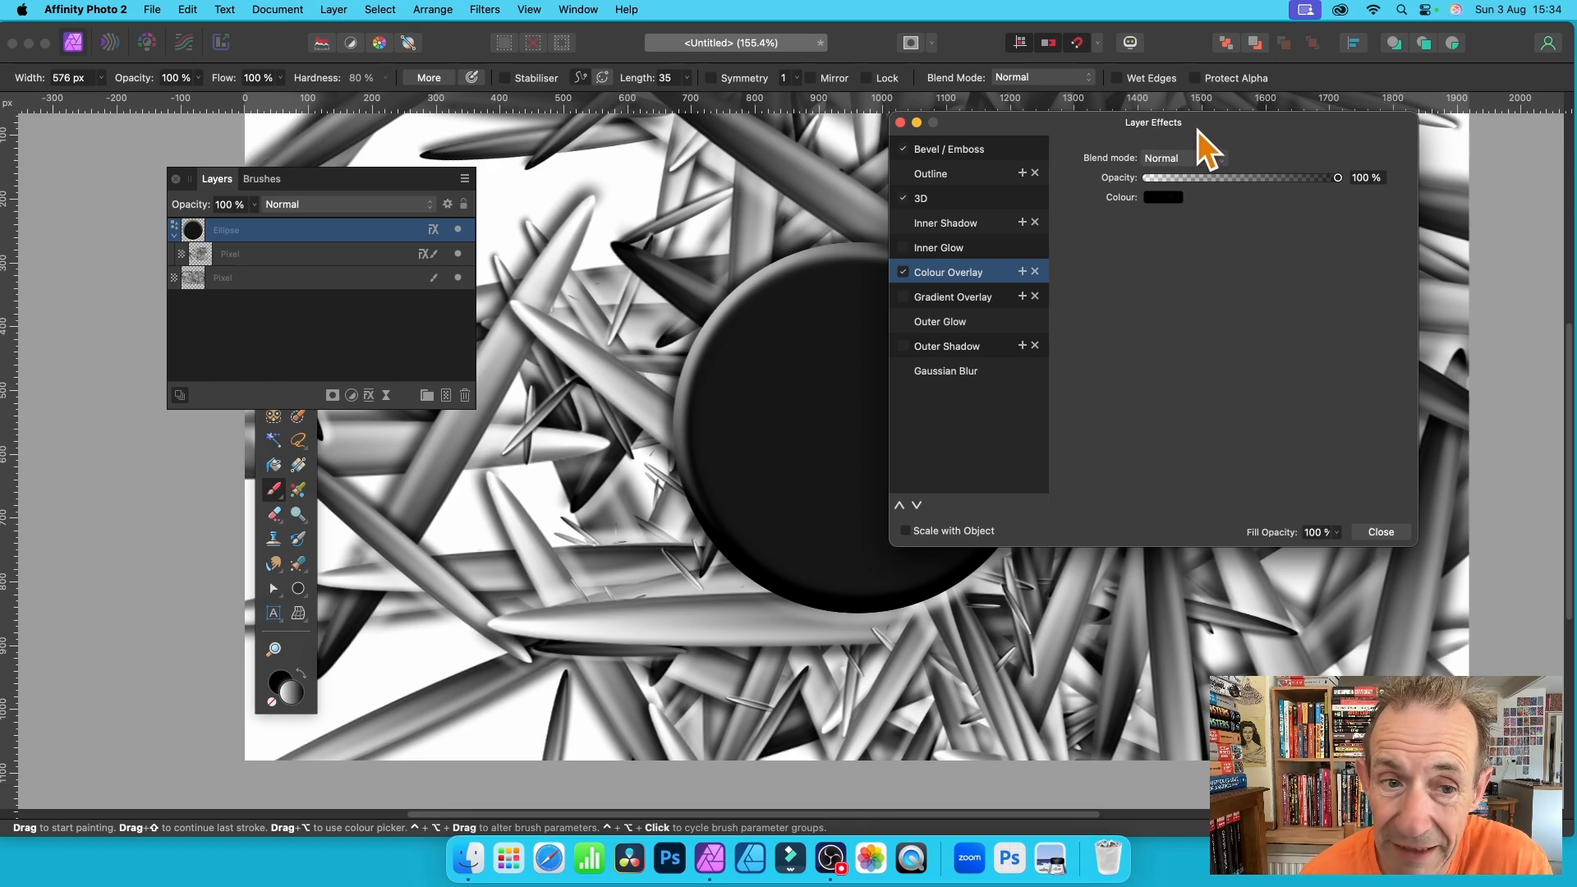
drag(1197, 130, 482, 168)
click(442, 233)
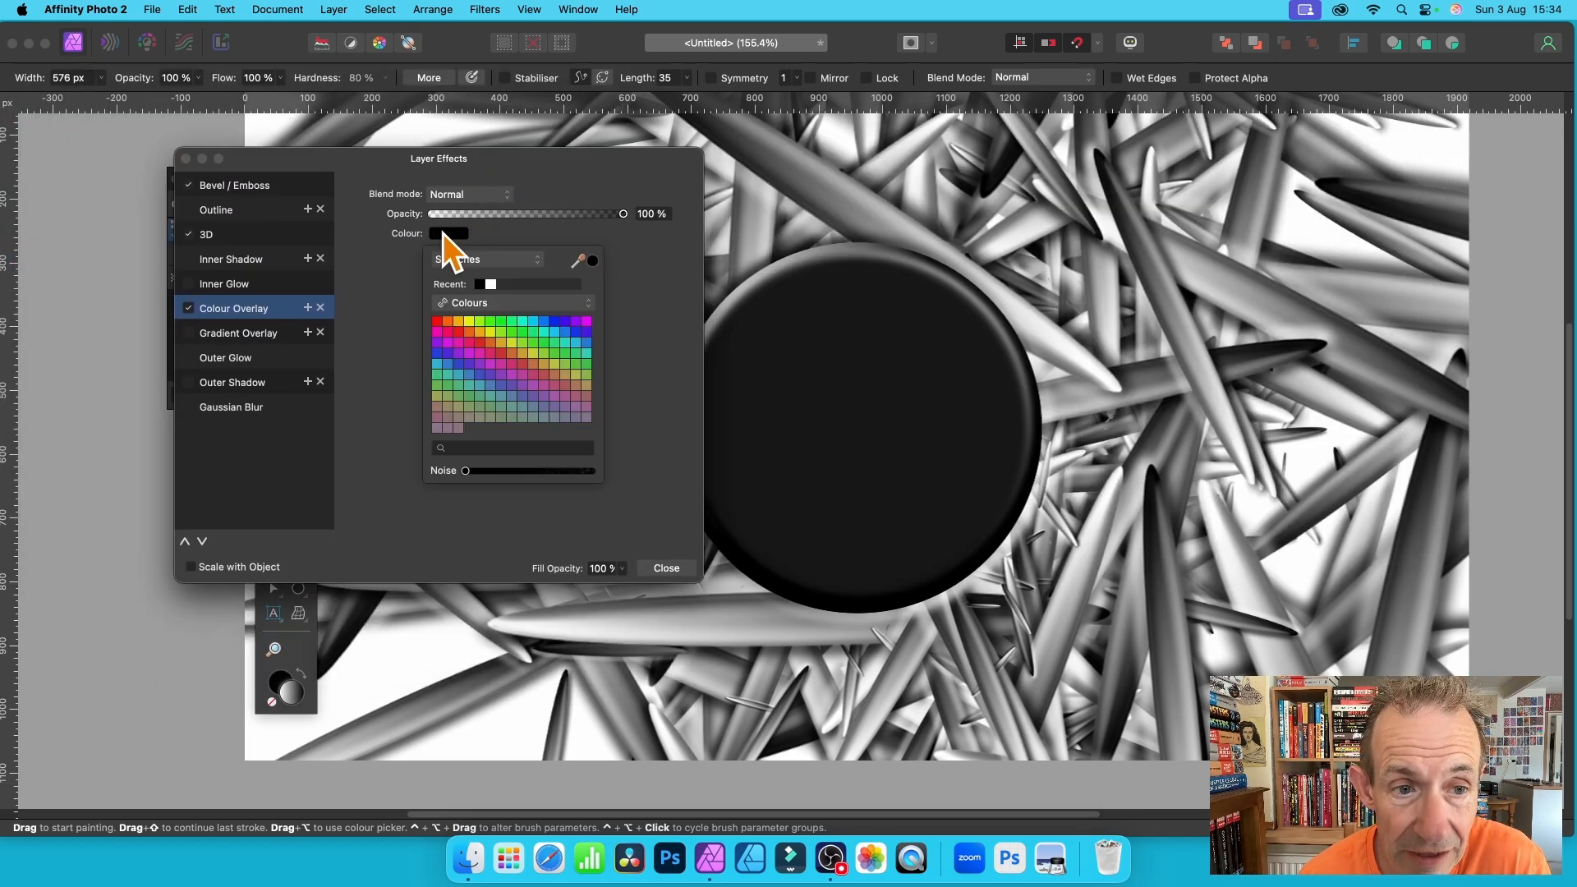
click(514, 324)
click(501, 353)
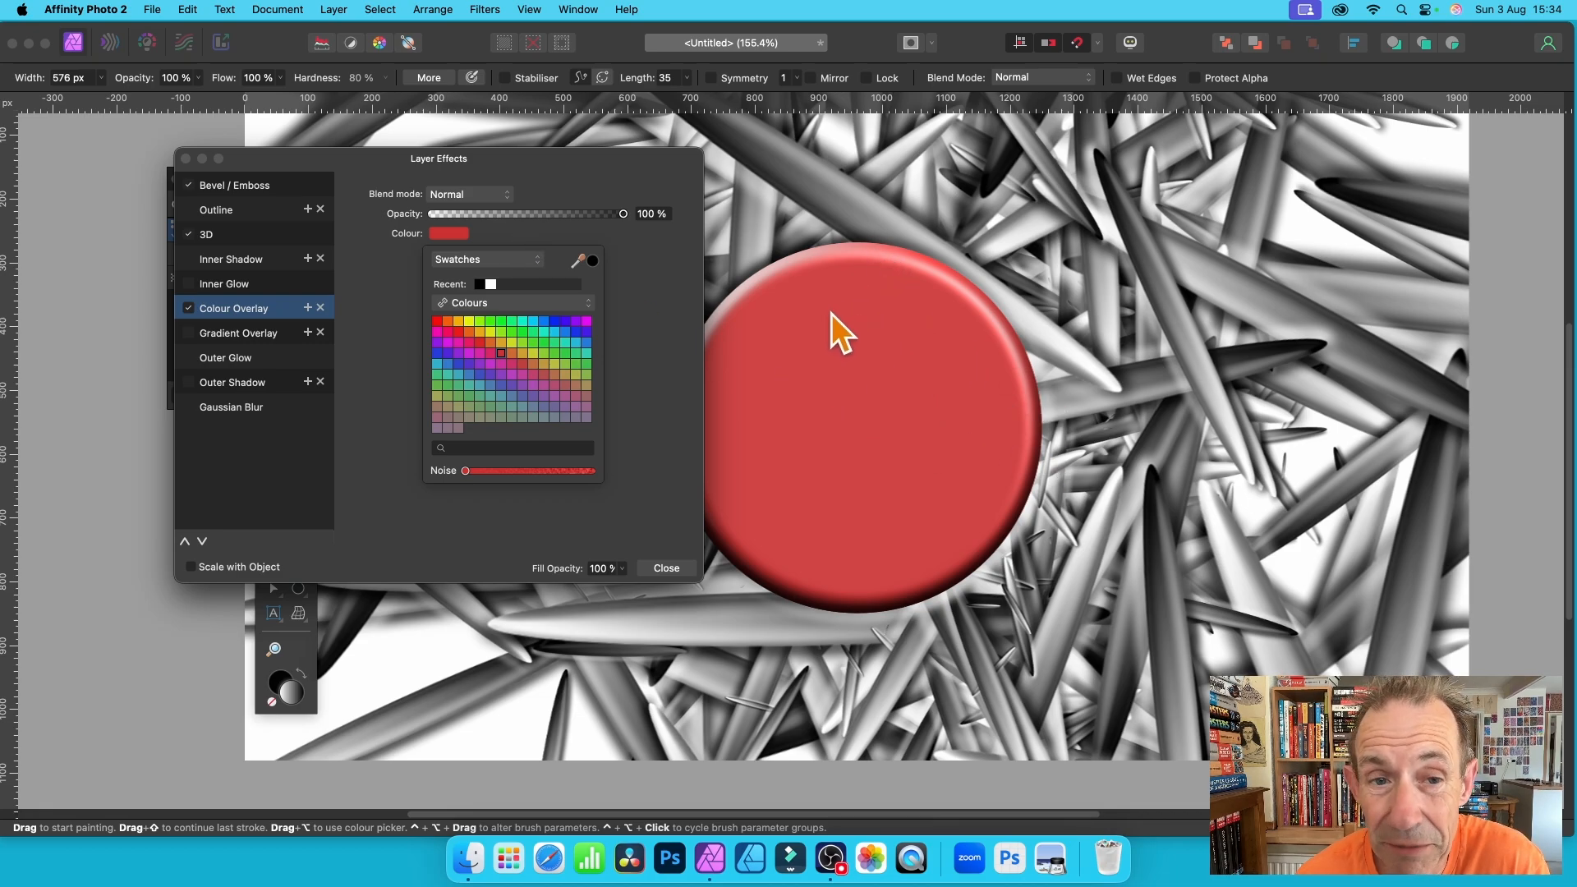
- Set the blend mode of the Ellipse layer's red Colour Overlay to Overlay and close the layer effects
click(685, 268)
click(486, 199)
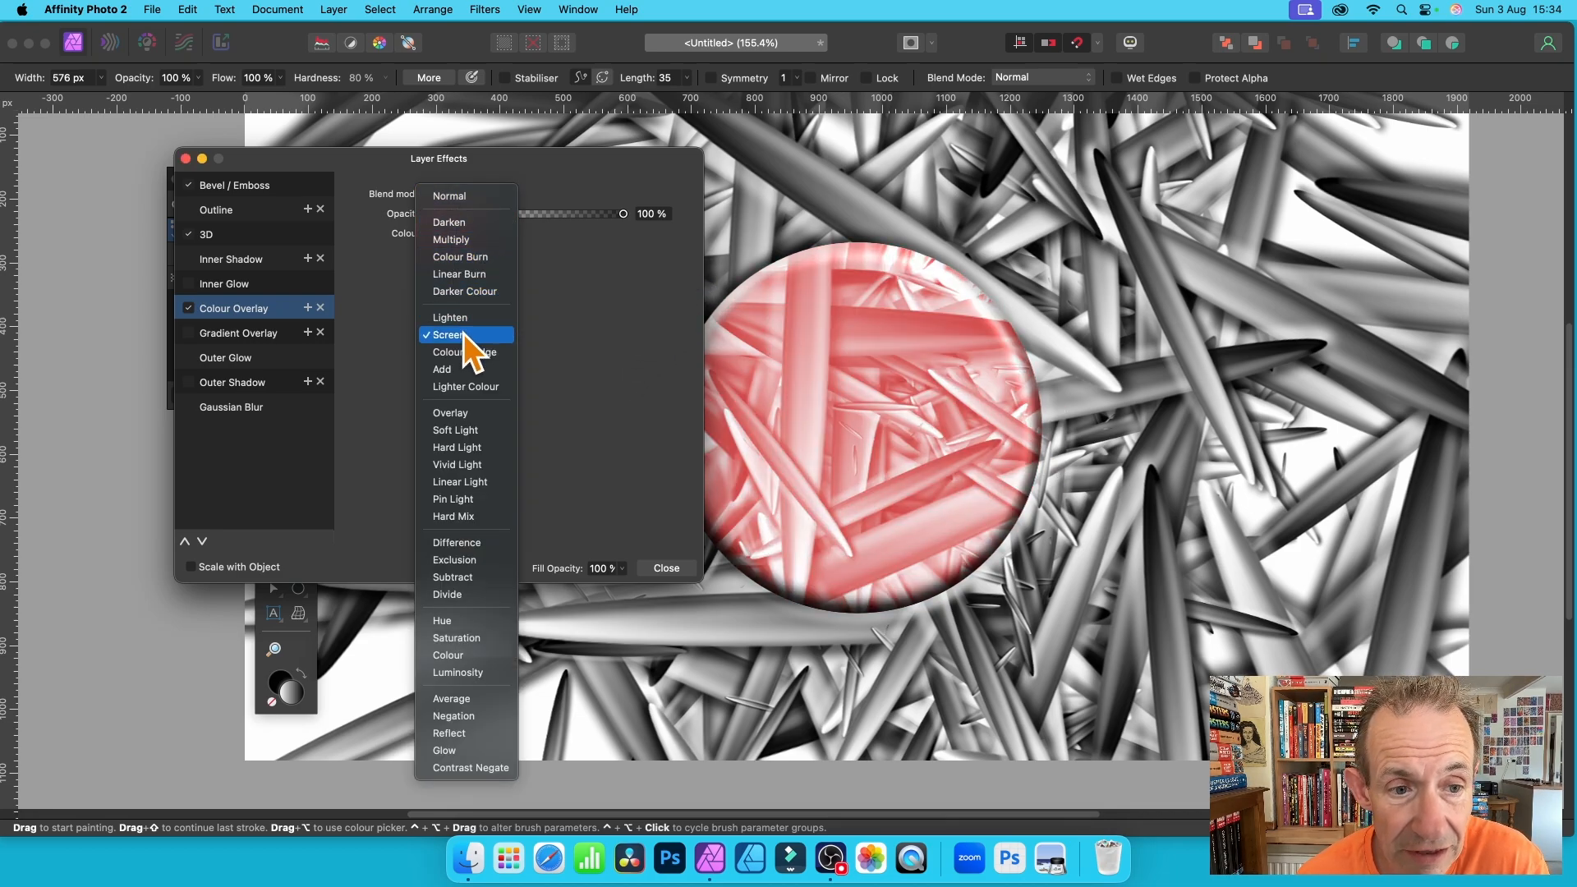
click(457, 414)
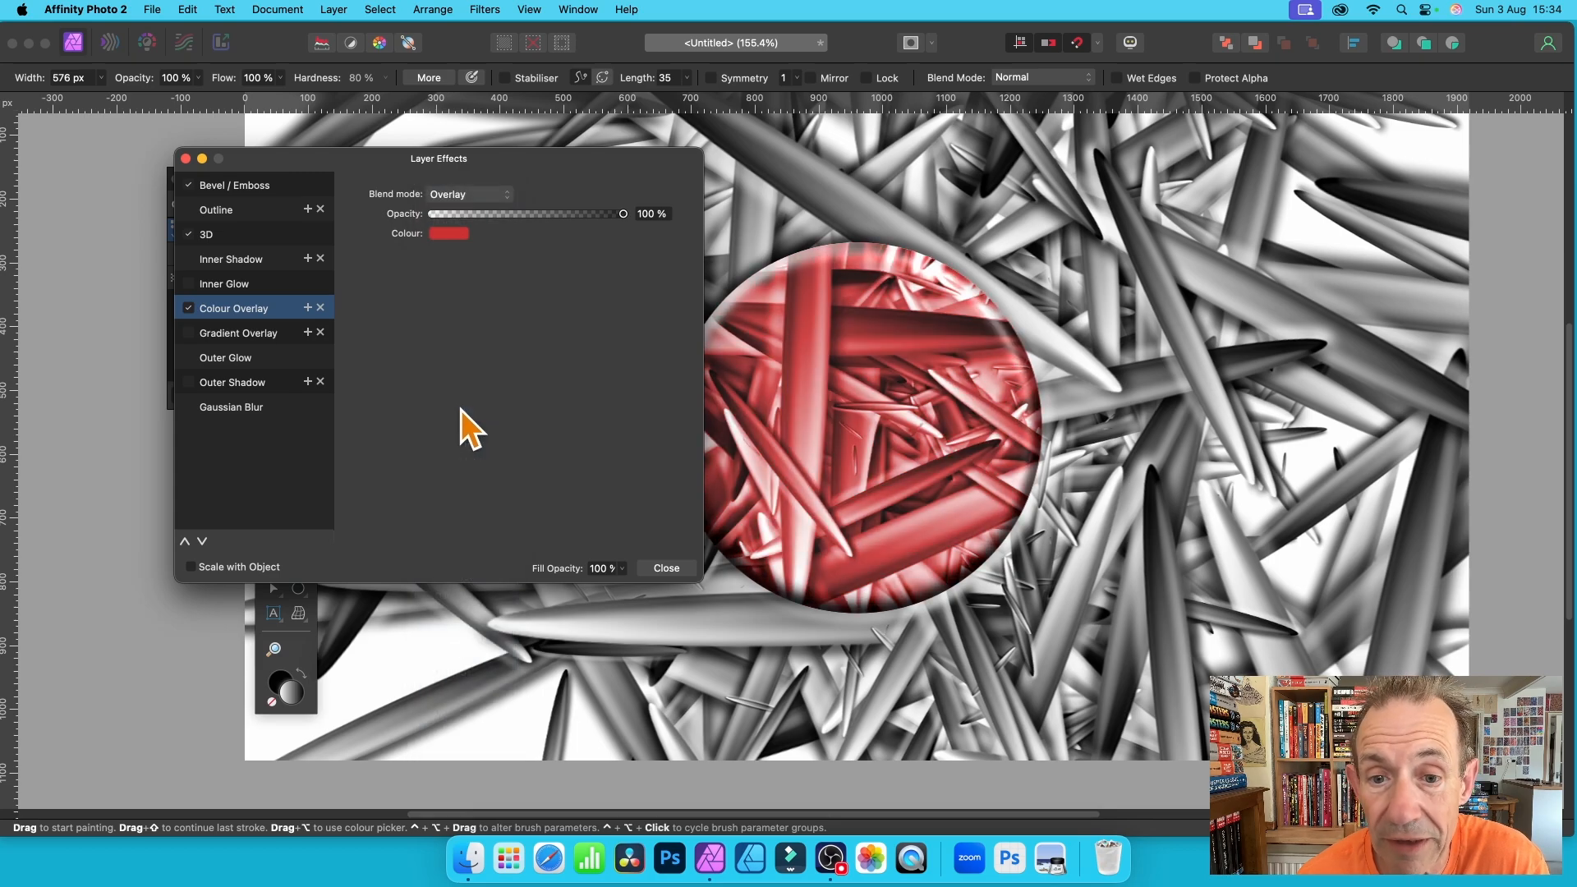
click(688, 568)
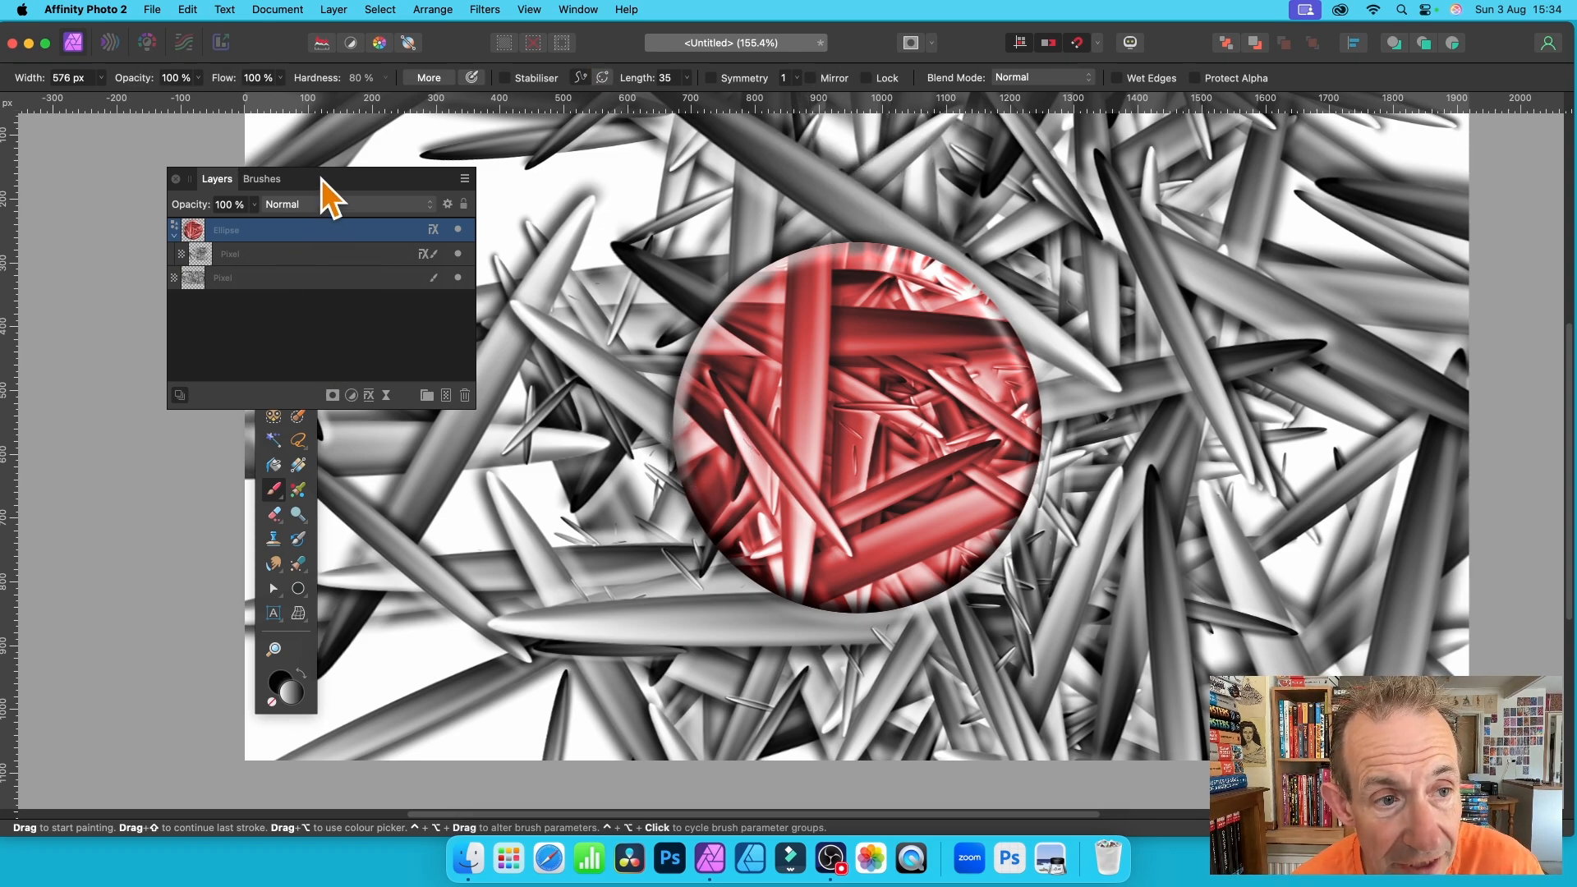
- Move the red Ellipse circle about 120 px to the right and slightly down within the painting
drag(322, 179, 475, 148)
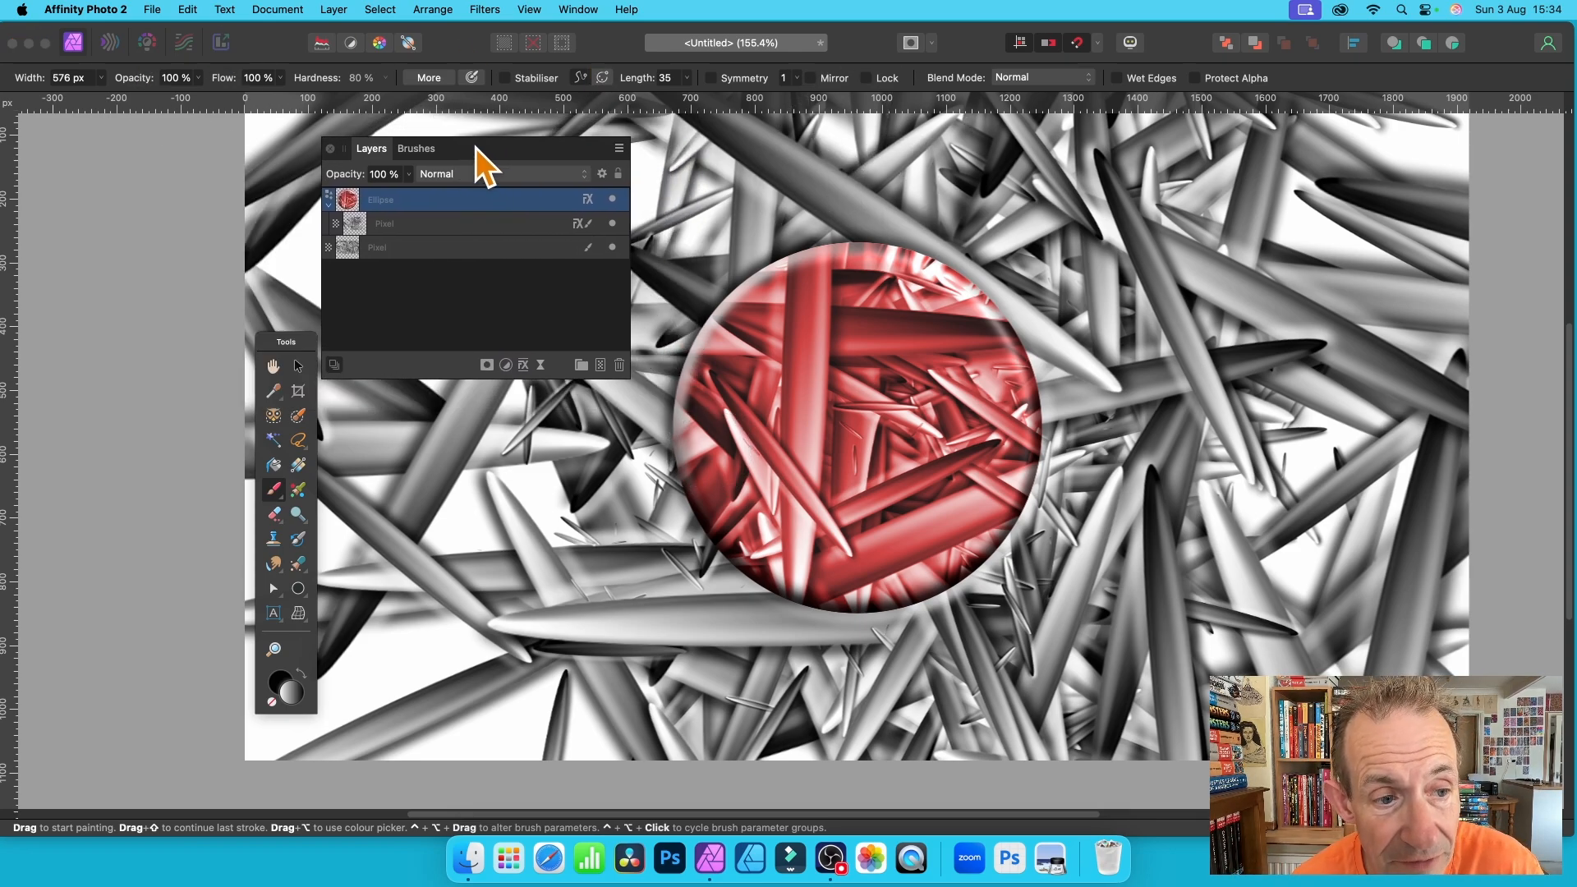
click(298, 368)
drag(817, 408, 890, 415)
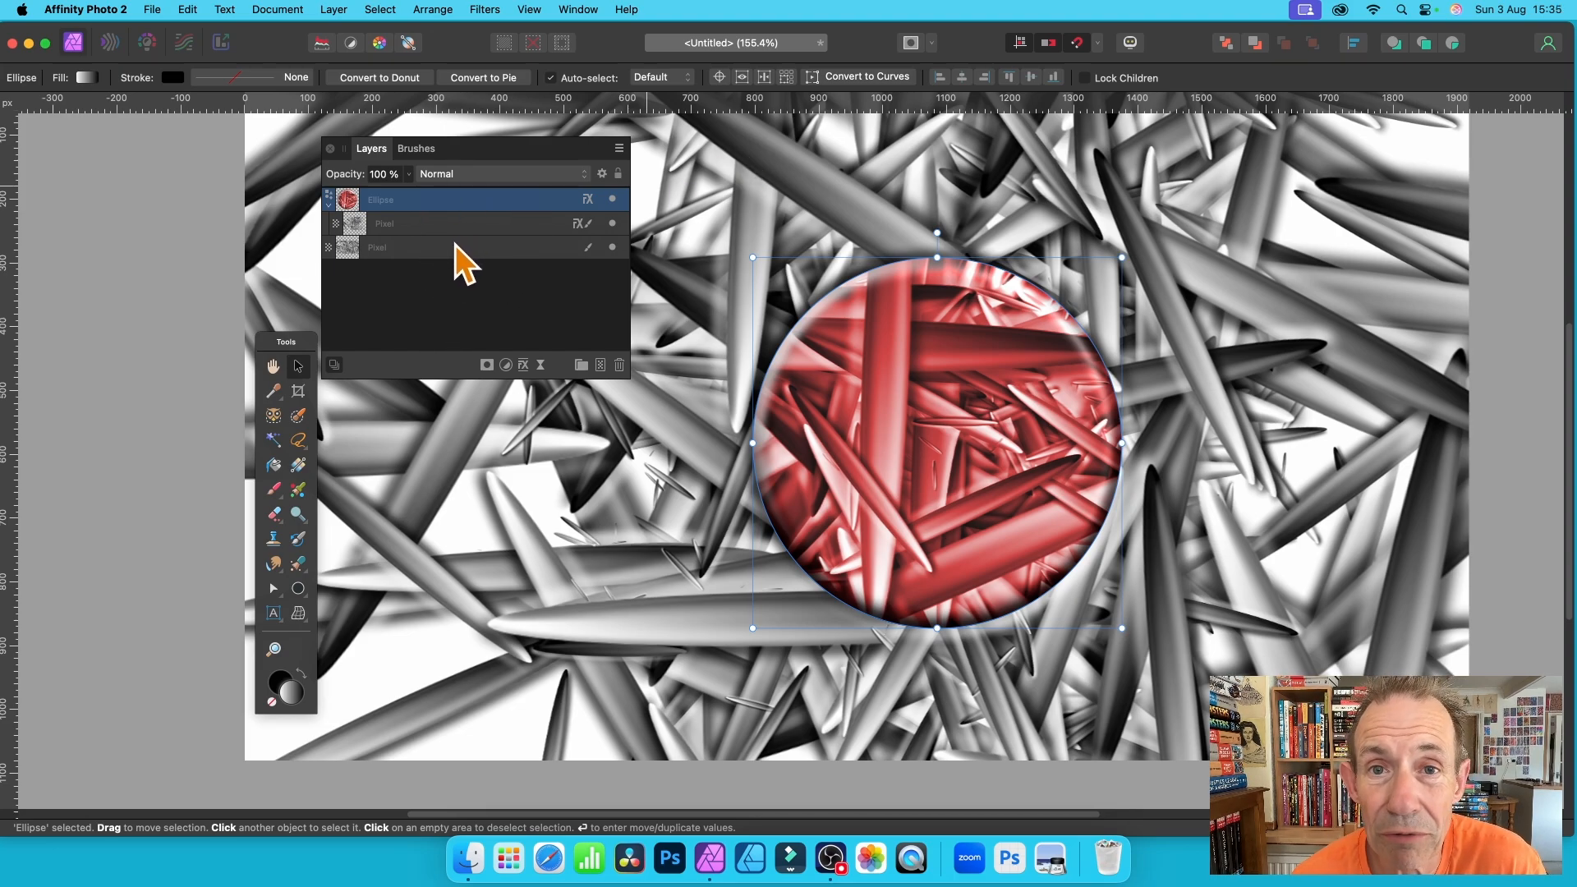
- Rasterise the Ellipse layer without preserving its layer FX and move the circle back towards the middle of the painting
click(334, 10)
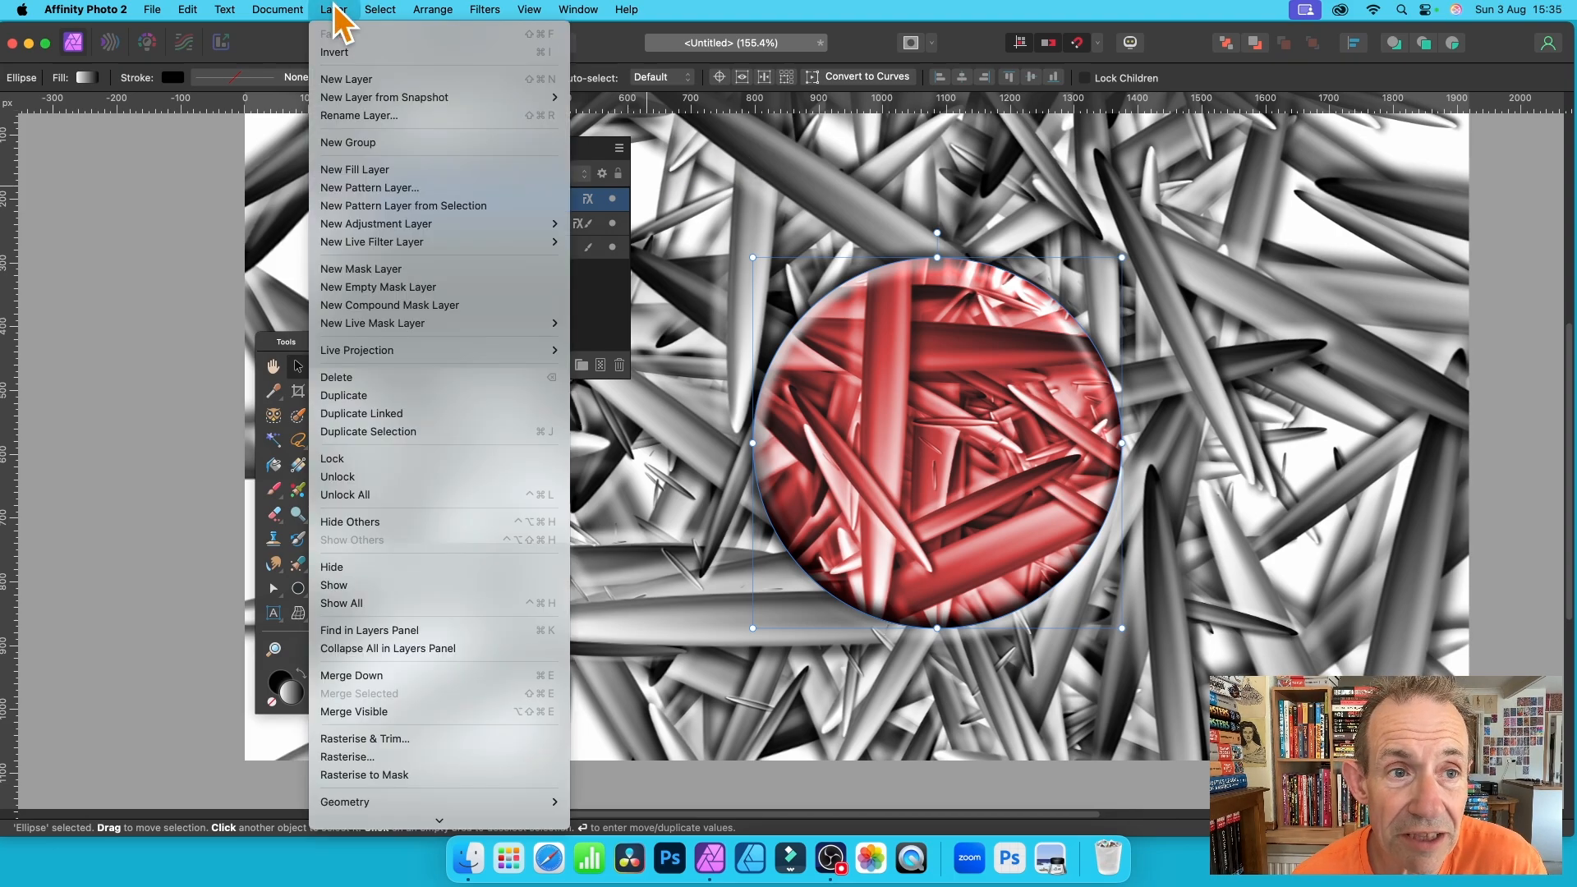
click(367, 758)
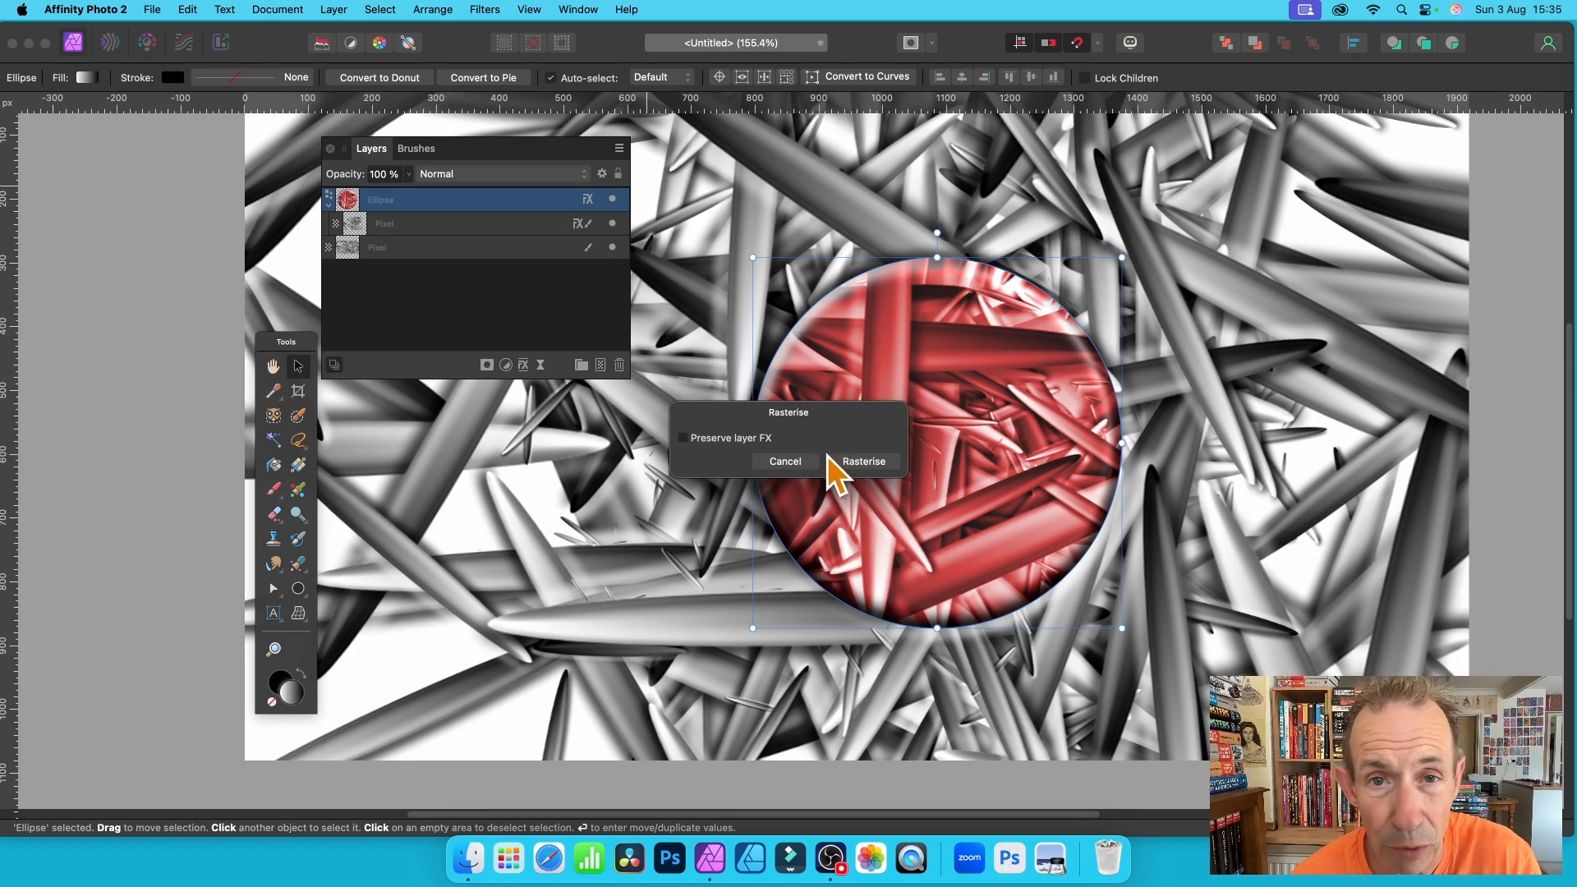
click(880, 464)
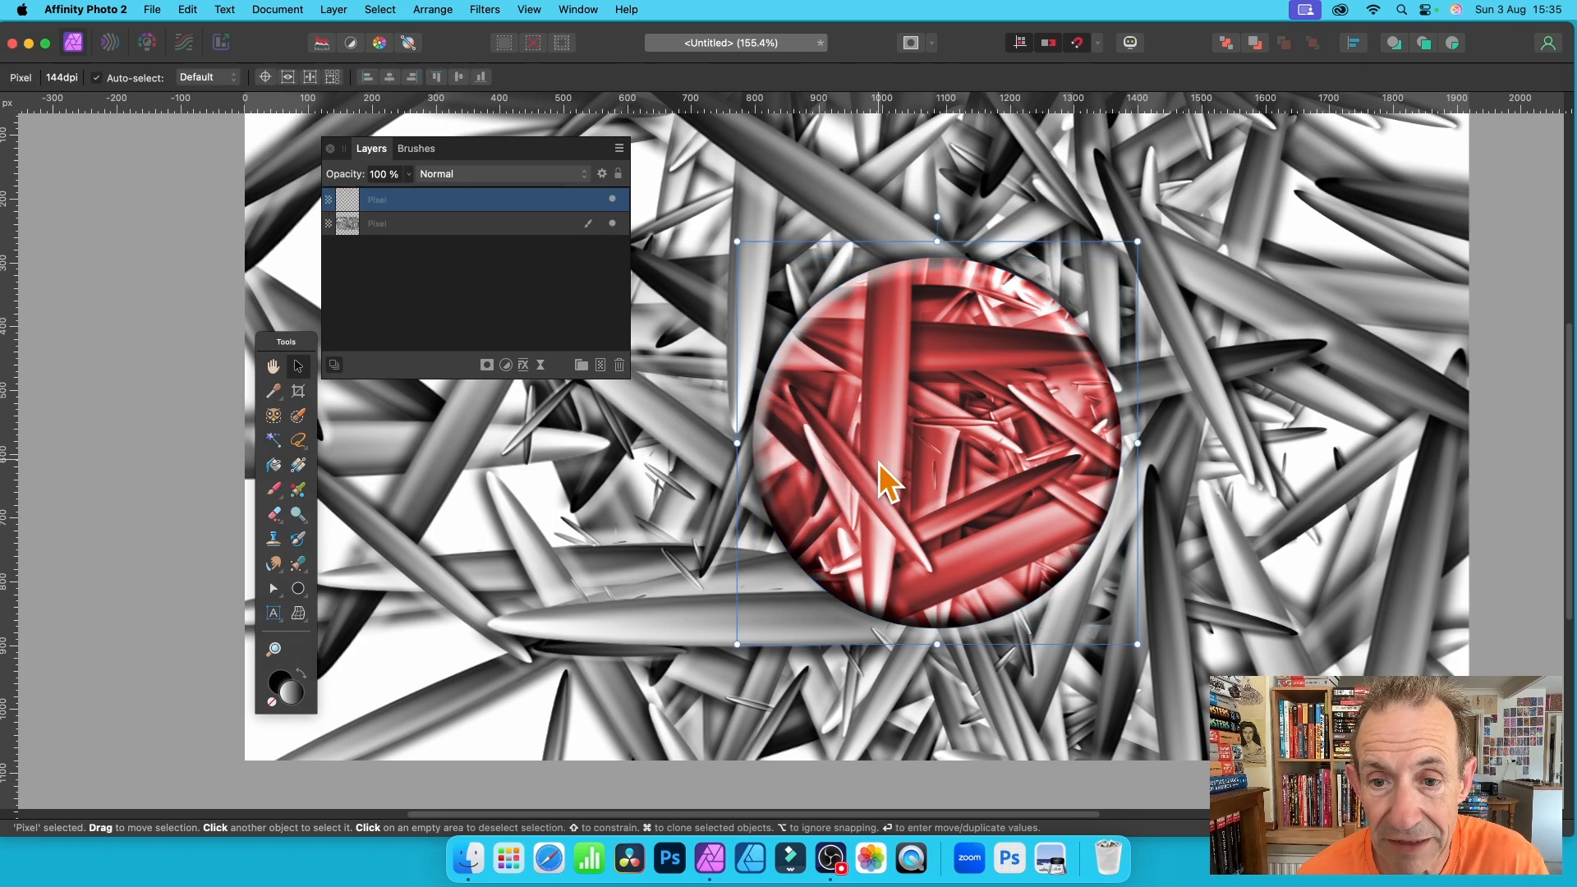
drag(943, 455, 866, 416)
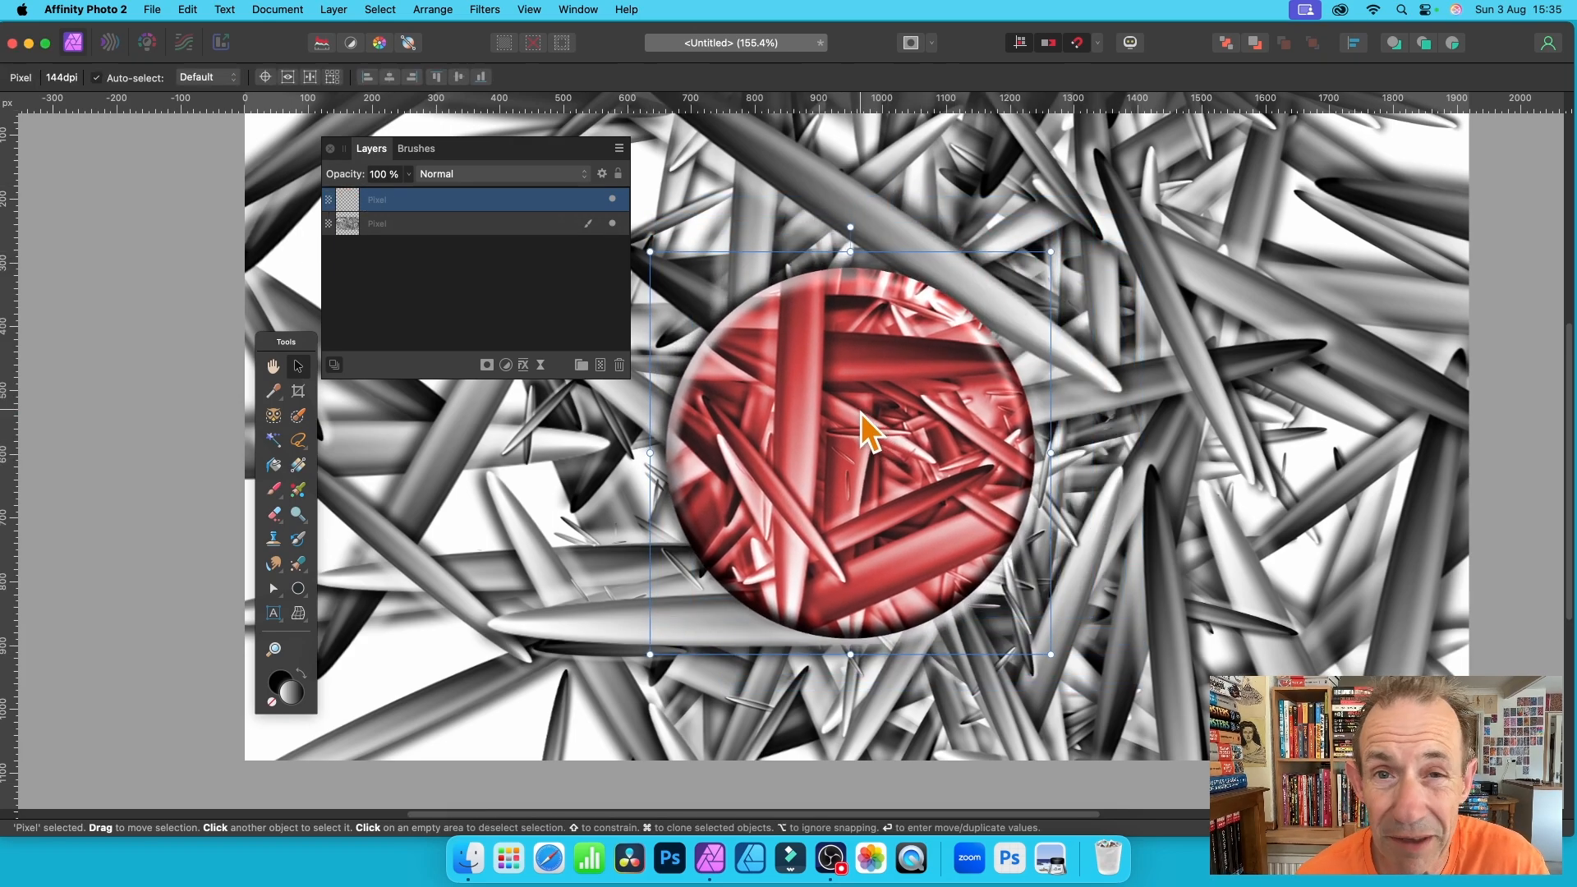
click(476, 5)
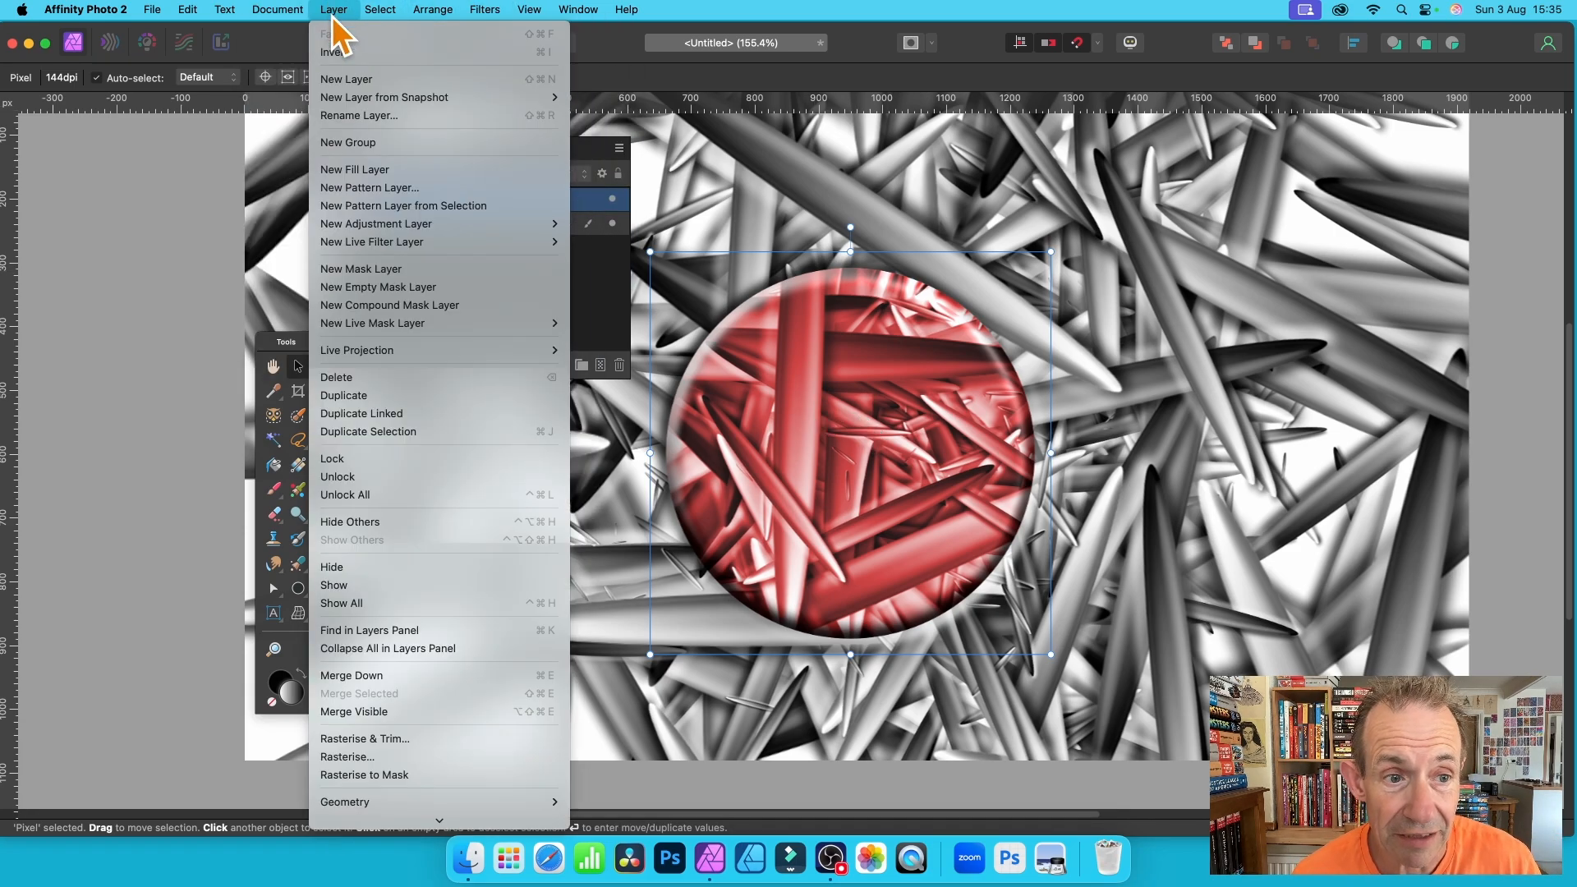
mouse_move(485, 11)
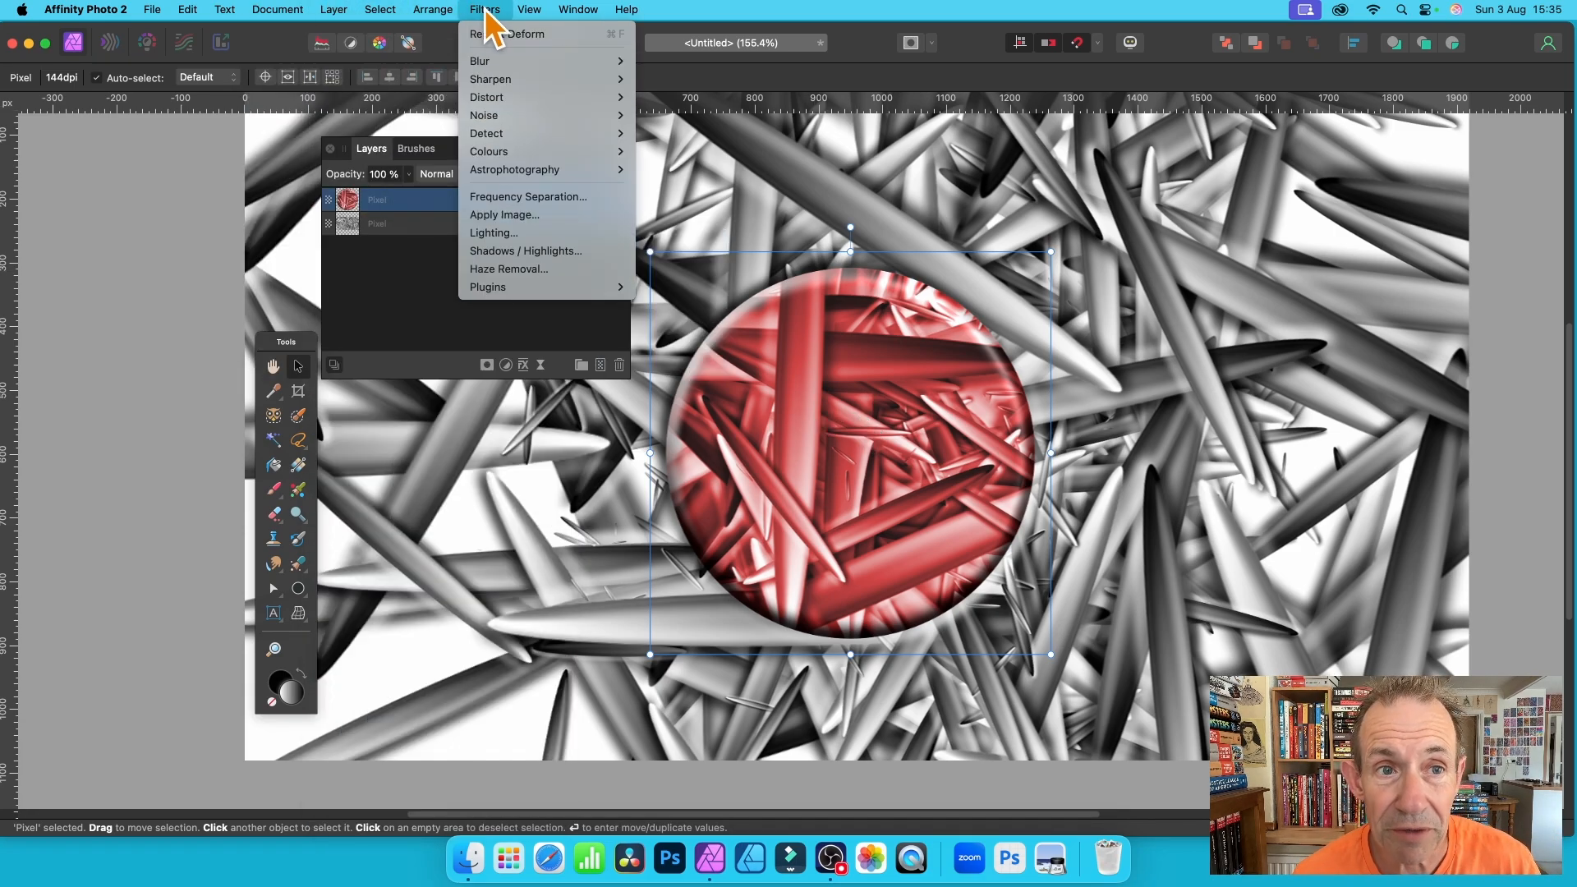
mouse_move(504, 99)
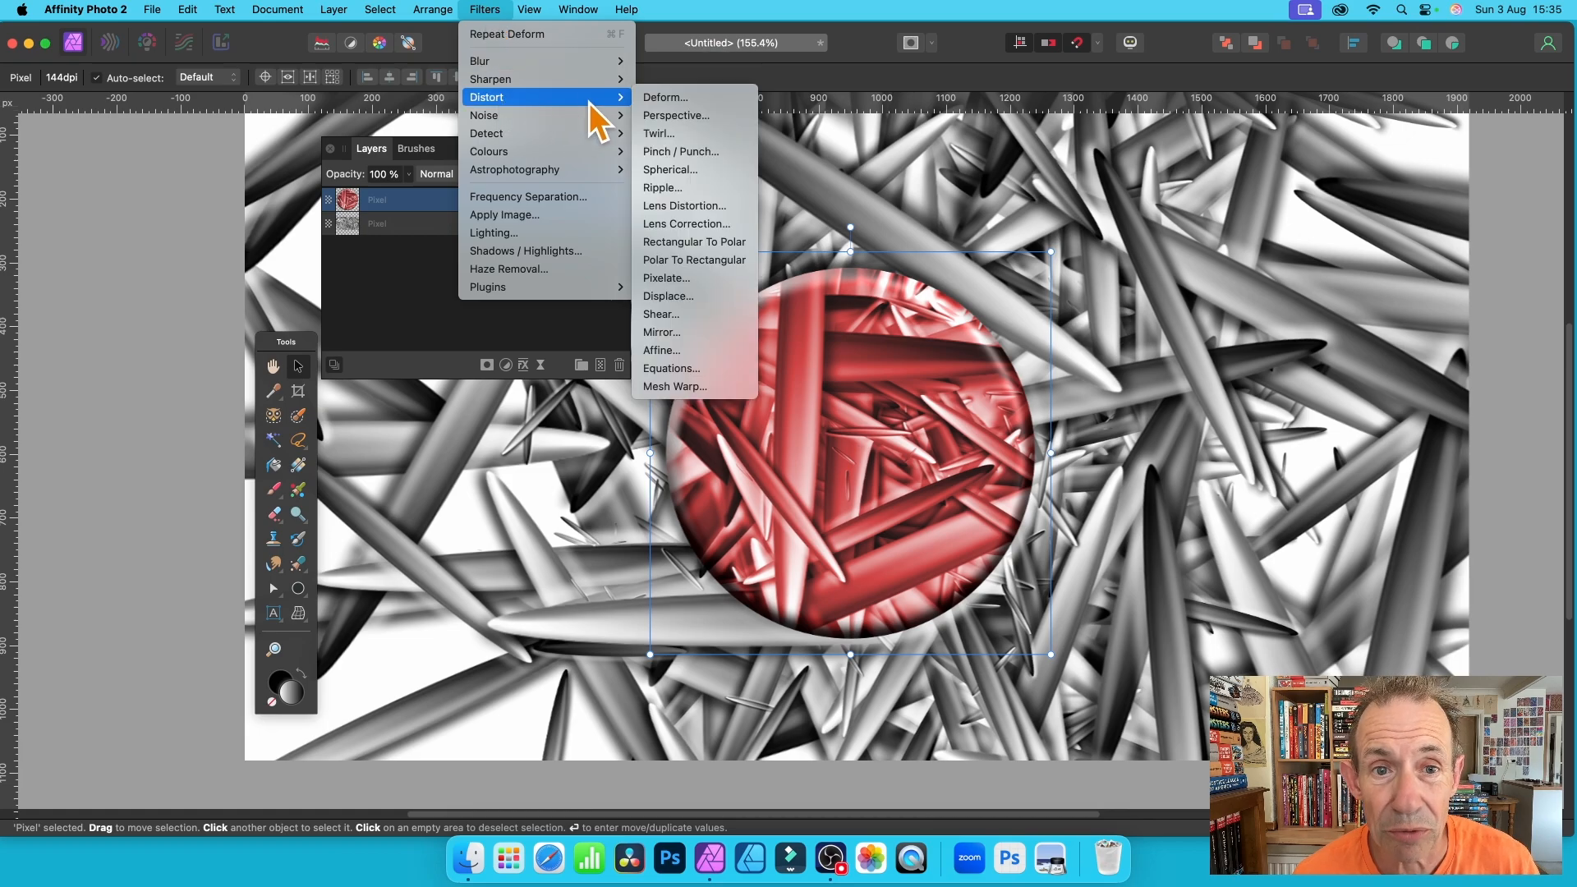
click(678, 96)
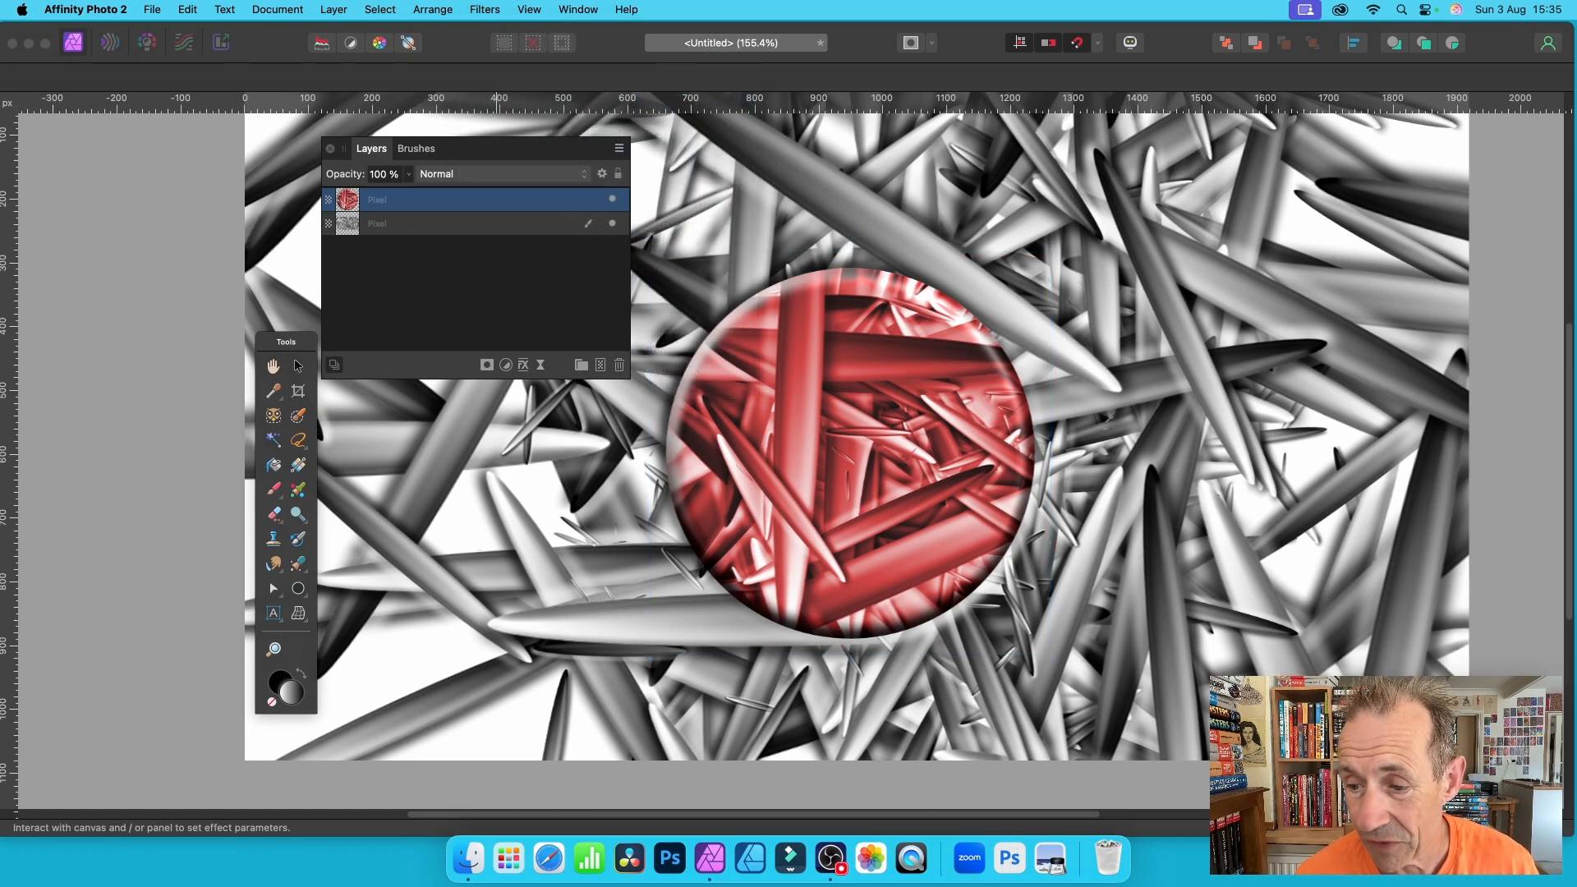
drag(1170, 245, 1086, 180)
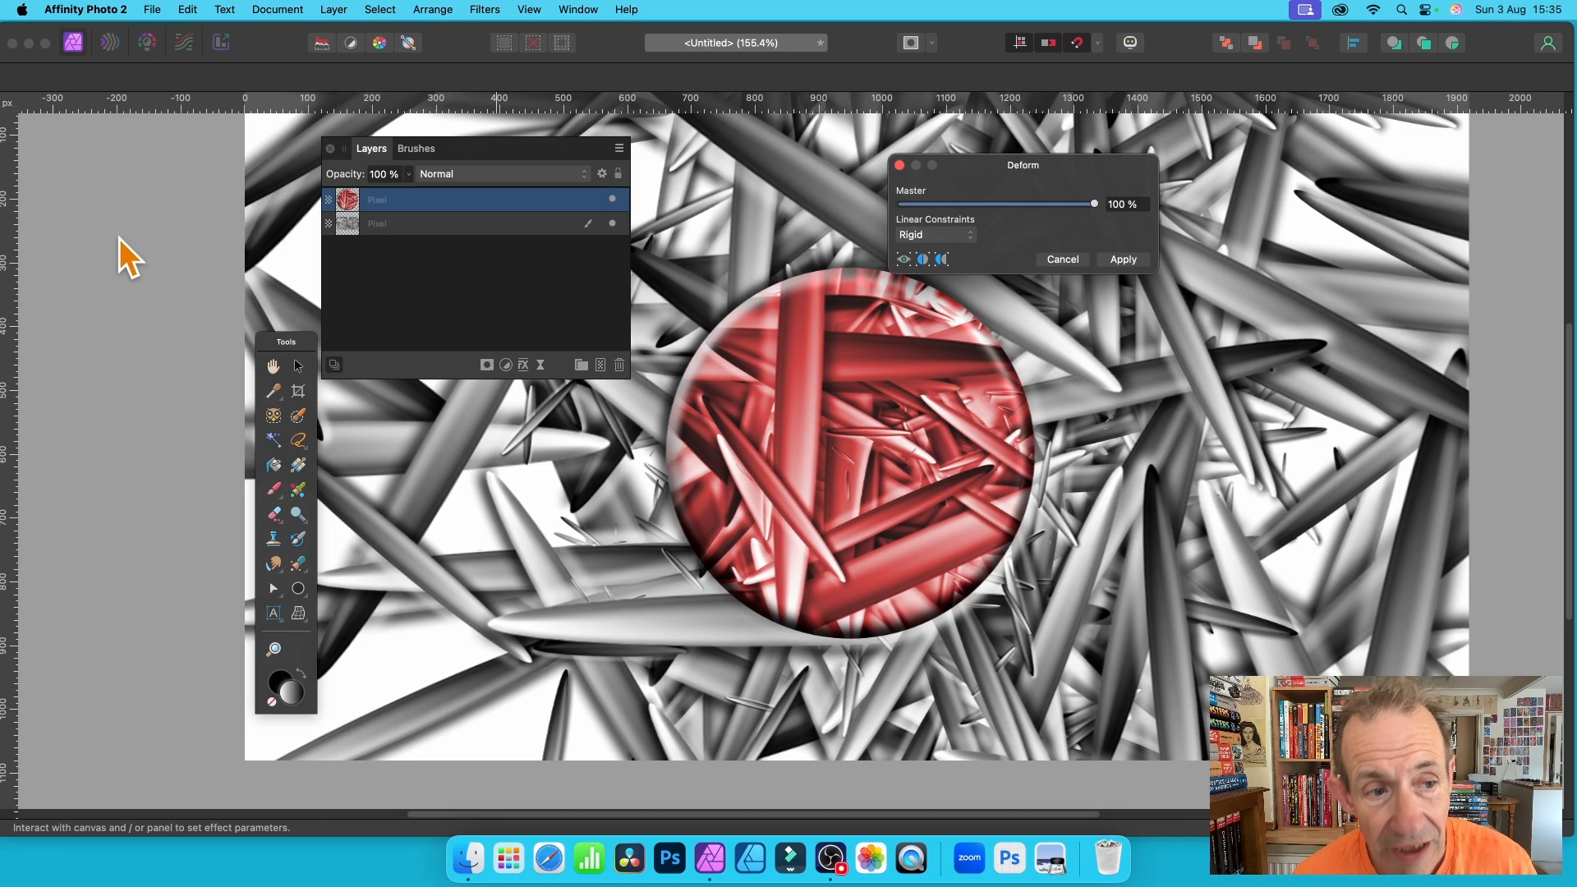
click(297, 367)
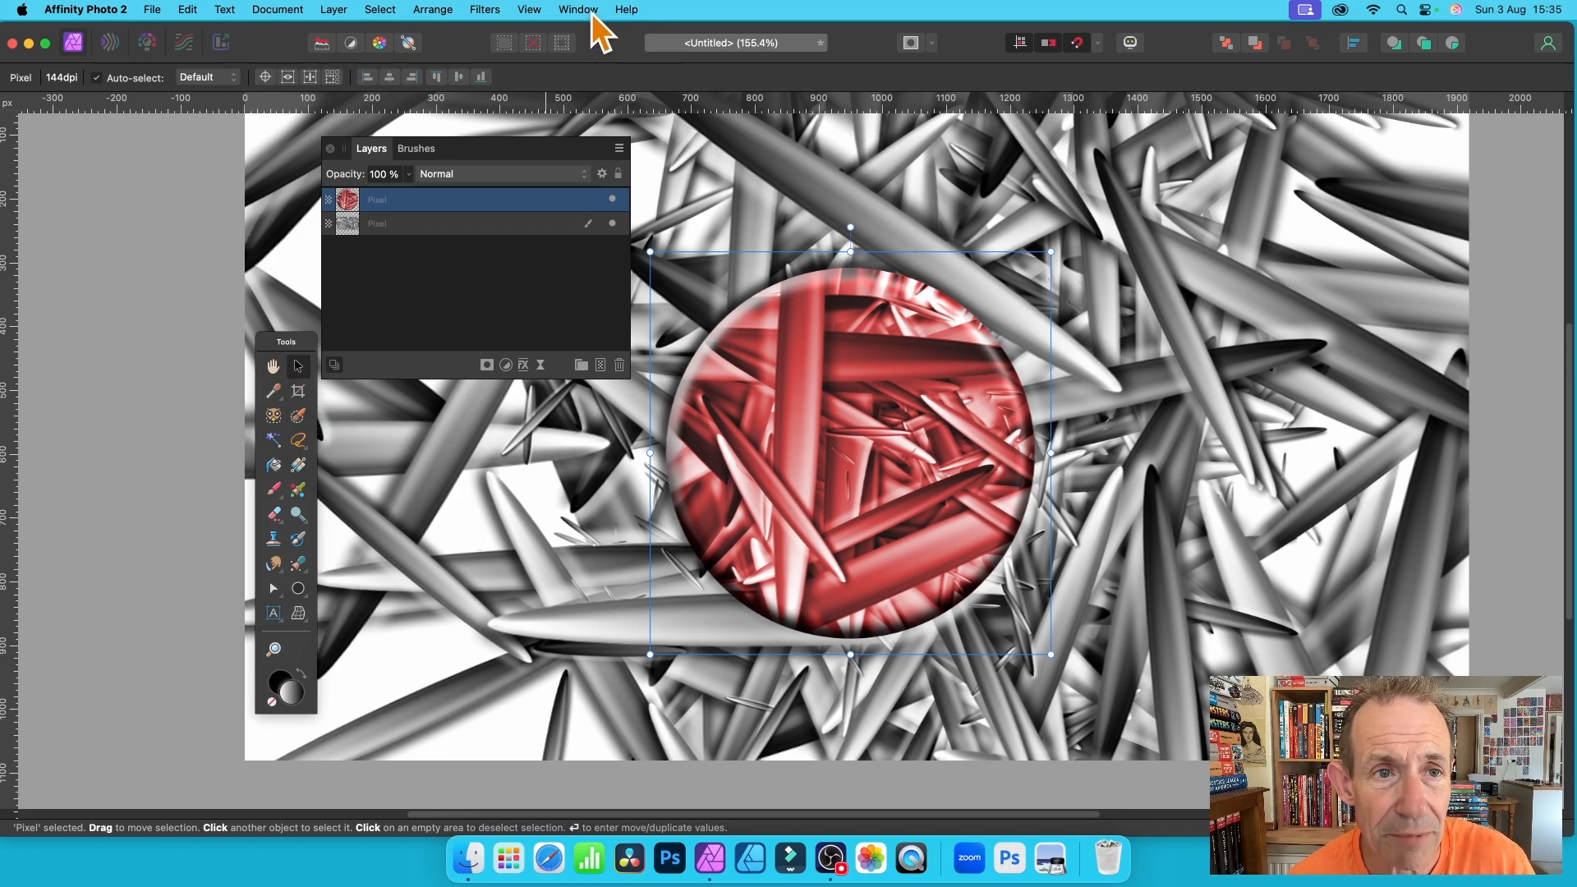
- Start the Deform distort filter on the rasterised circle and place control points around its edge
click(485, 9)
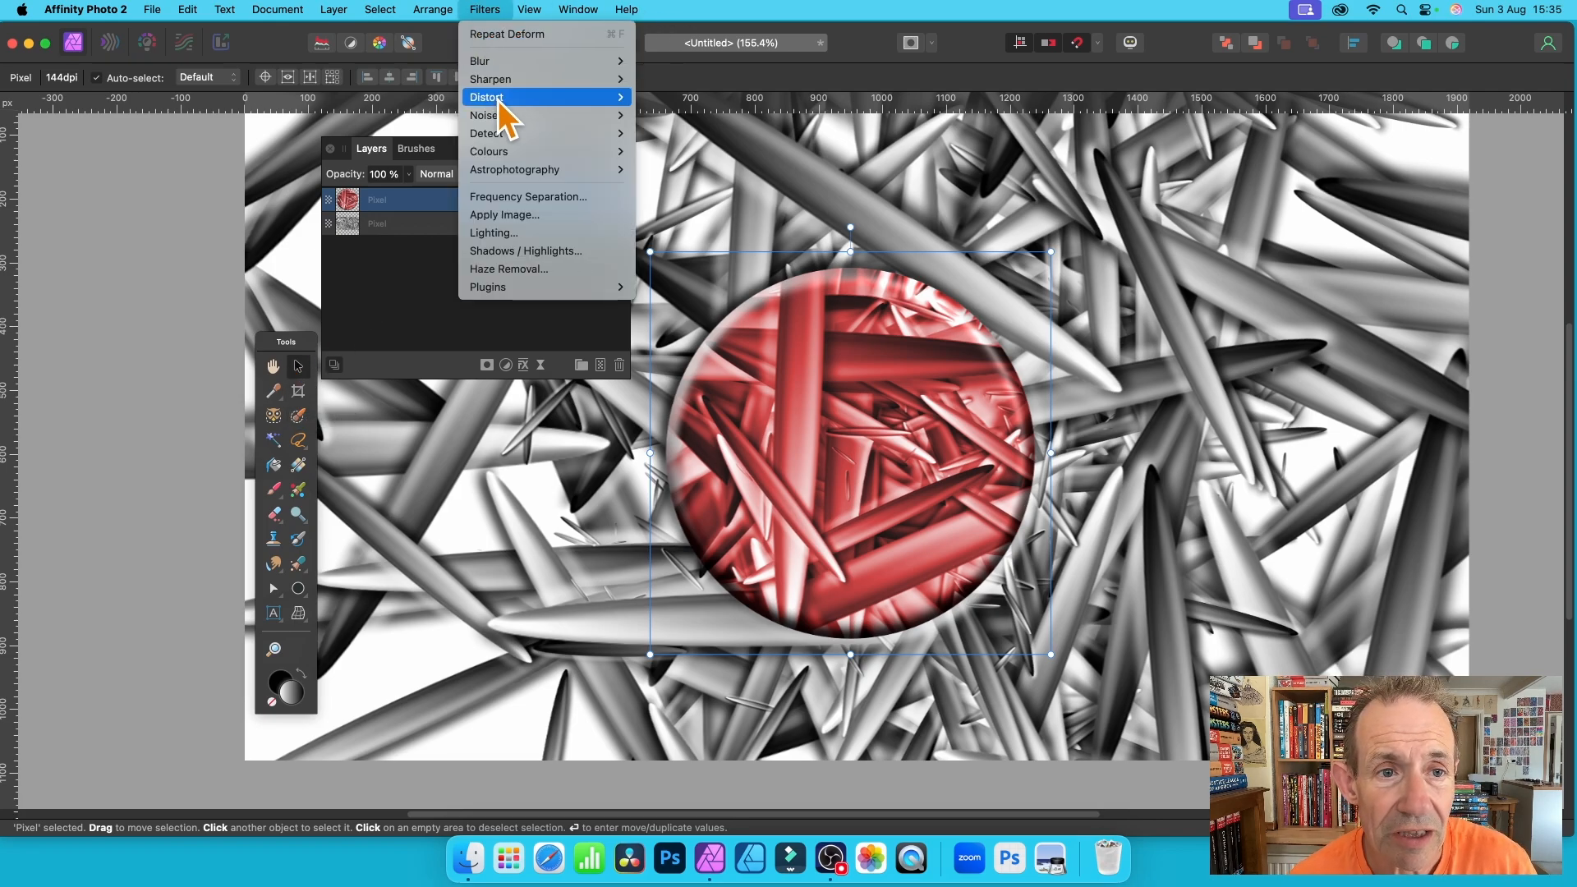
mouse_move(498, 97)
click(691, 100)
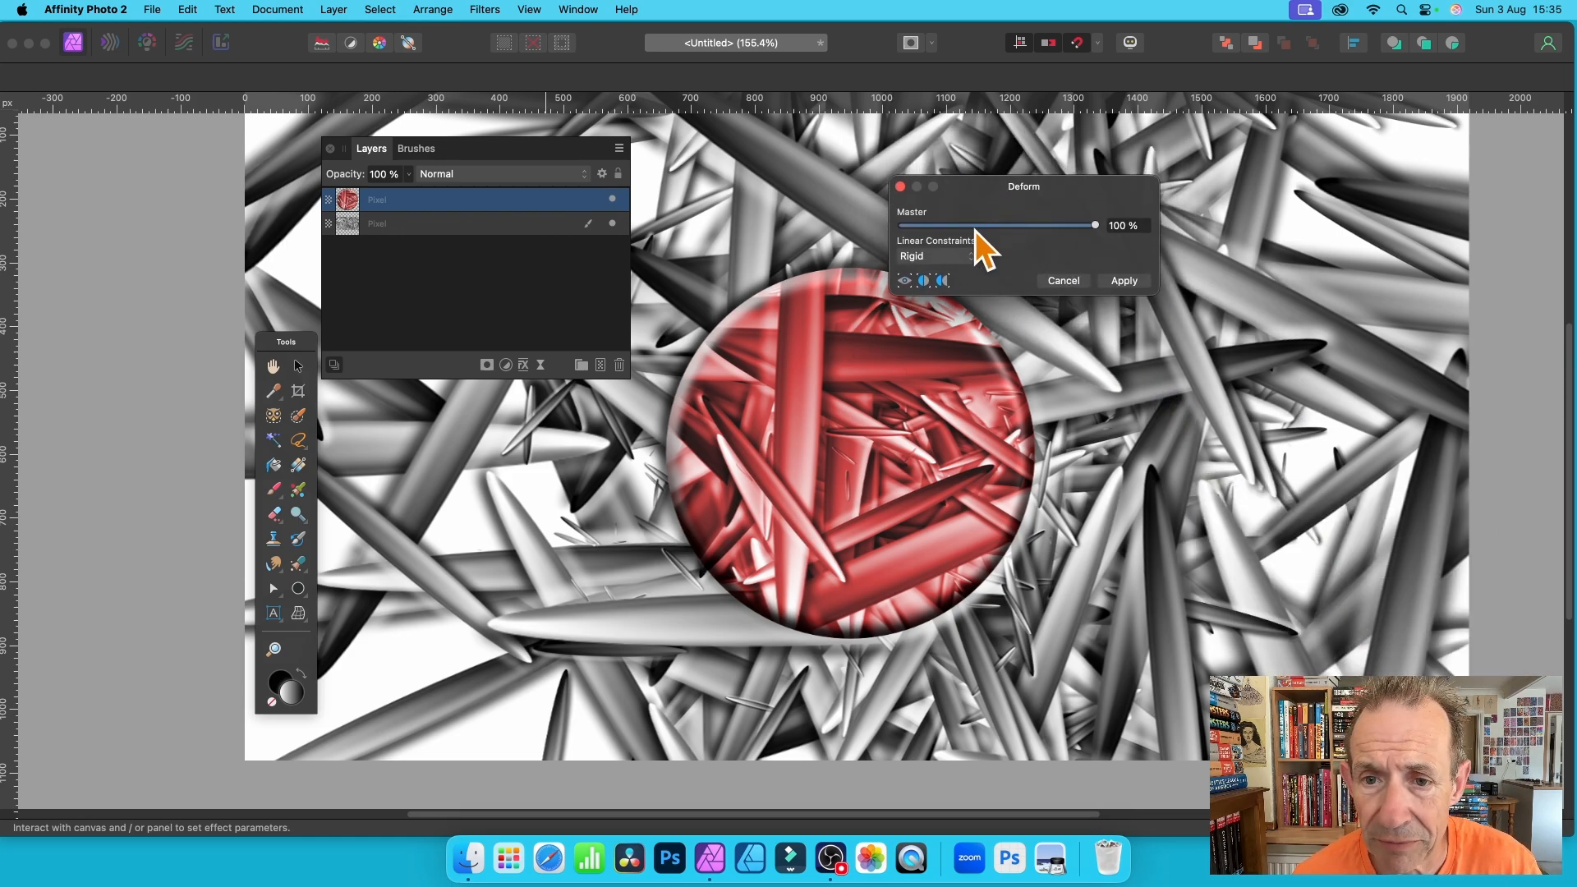
click(767, 294)
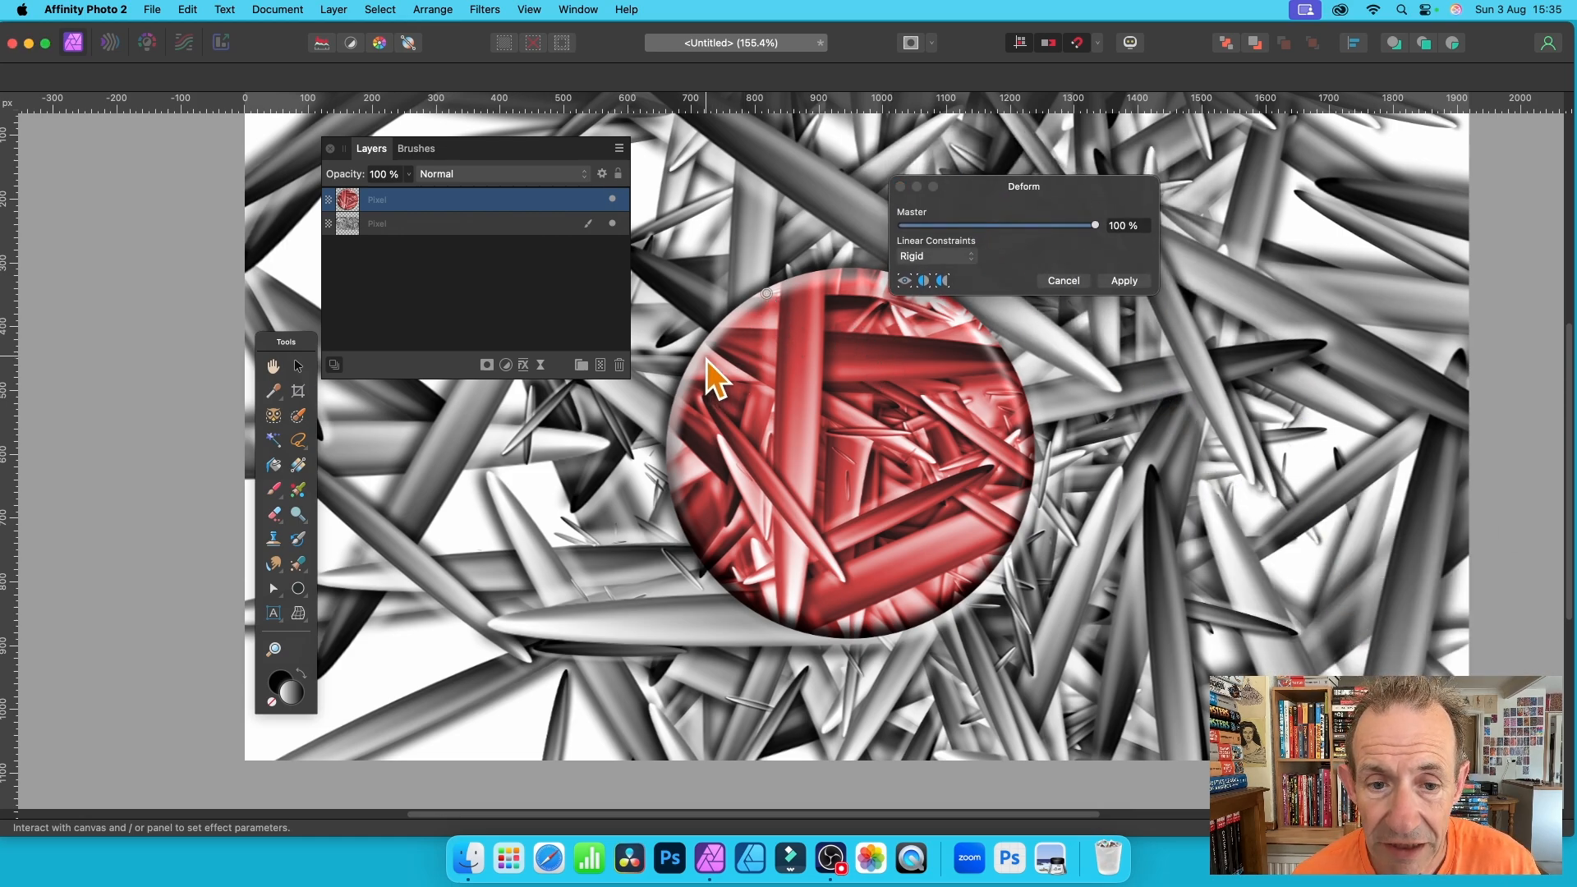
click(706, 356)
click(699, 543)
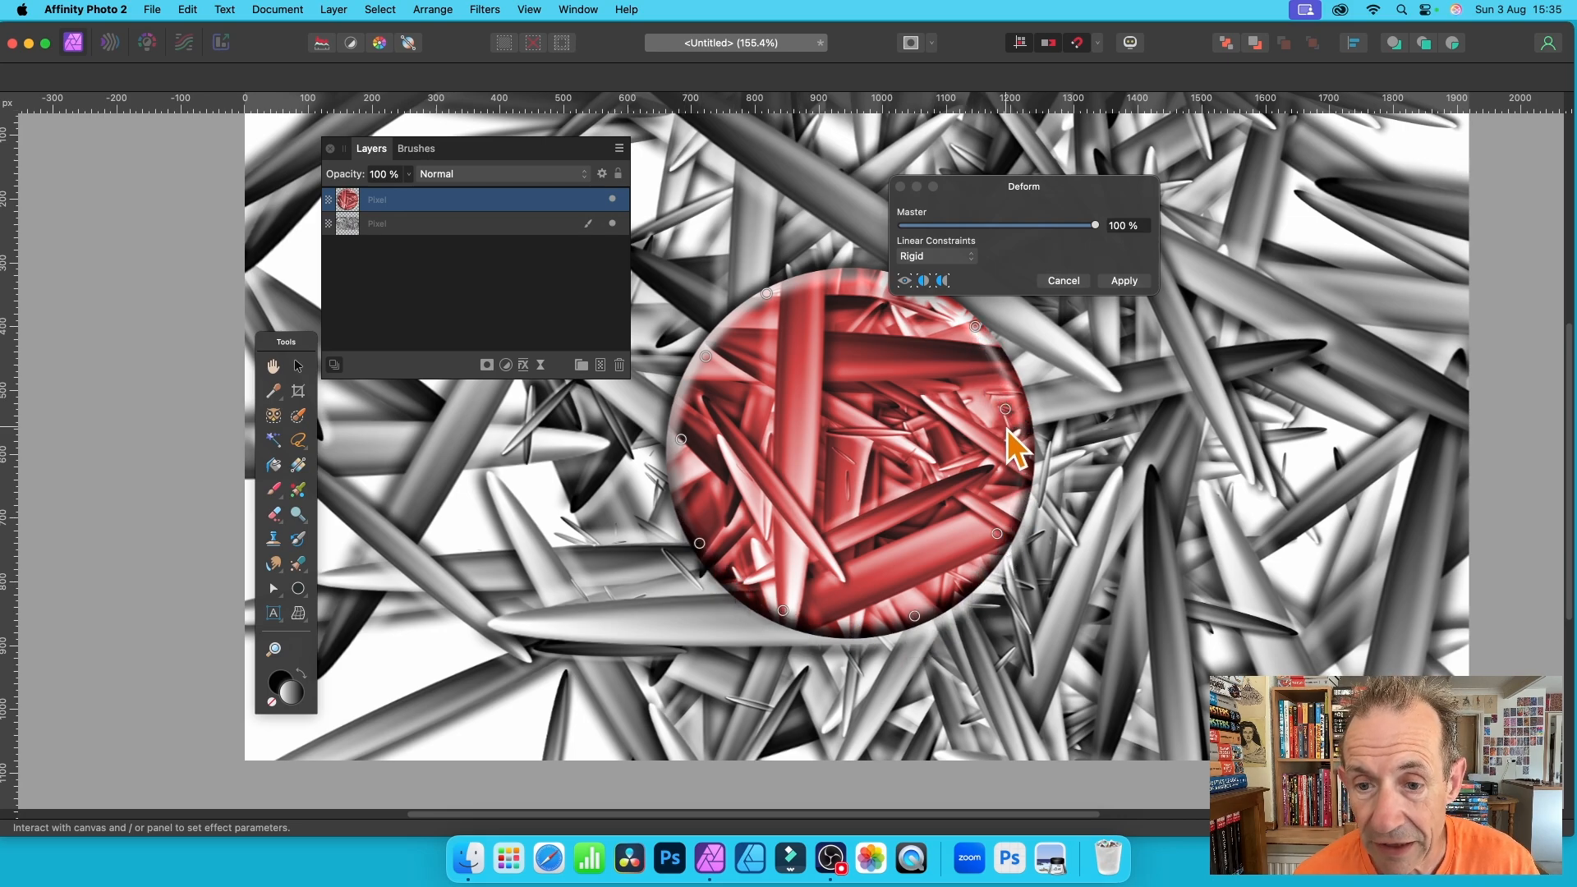
- Stretch the circle into arms by pulling its right, upper-left, left, bottom and lower-right deform points outward
drag(1006, 408, 1070, 384)
drag(1099, 371, 1163, 360)
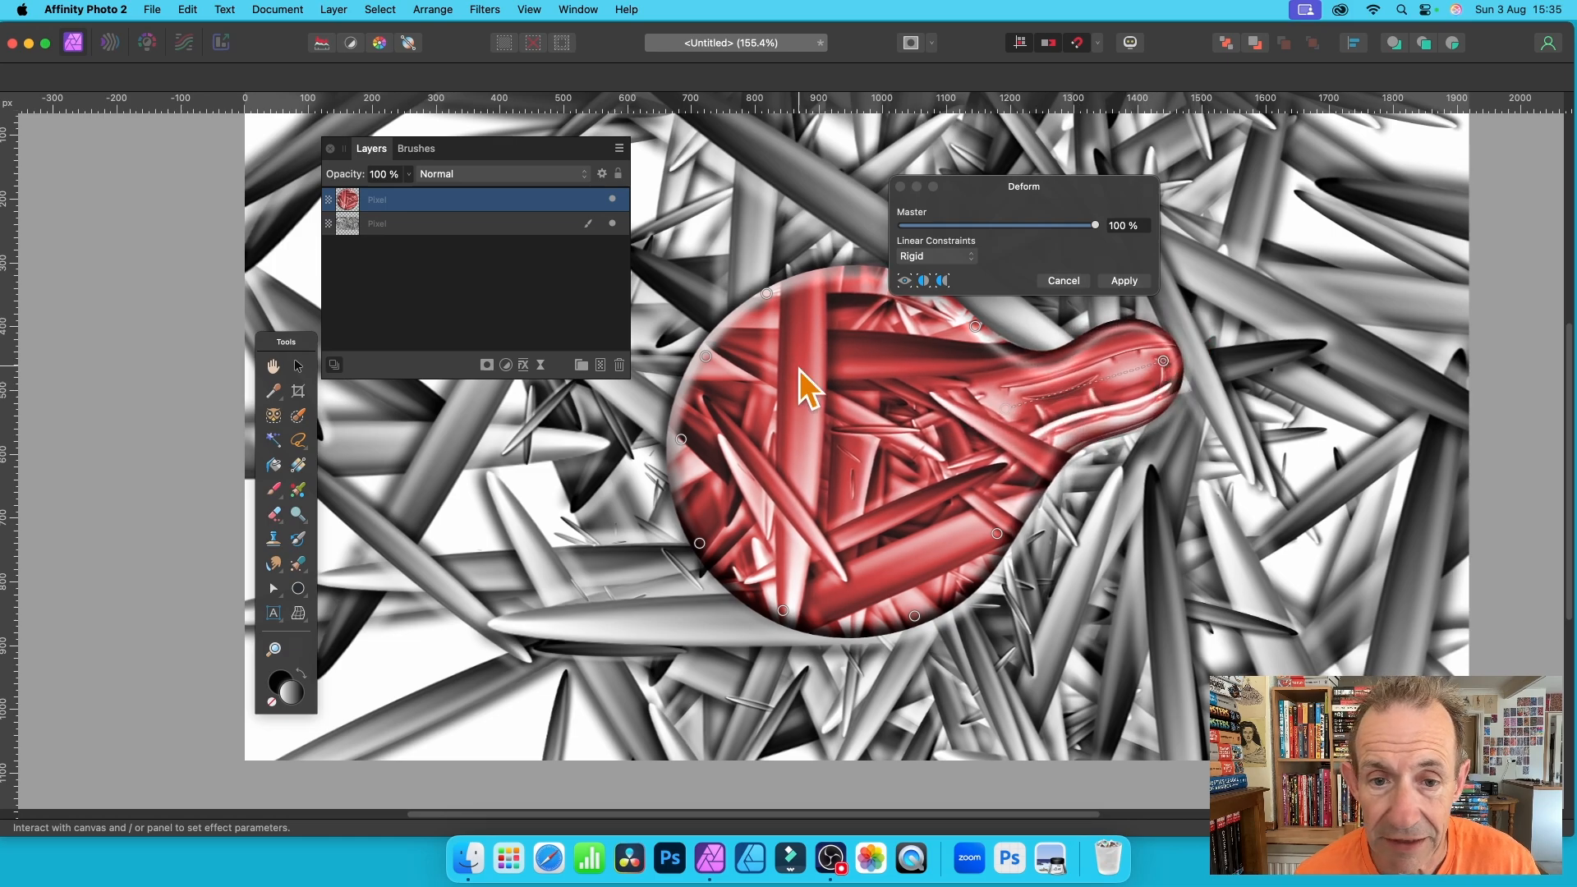
drag(767, 295, 675, 198)
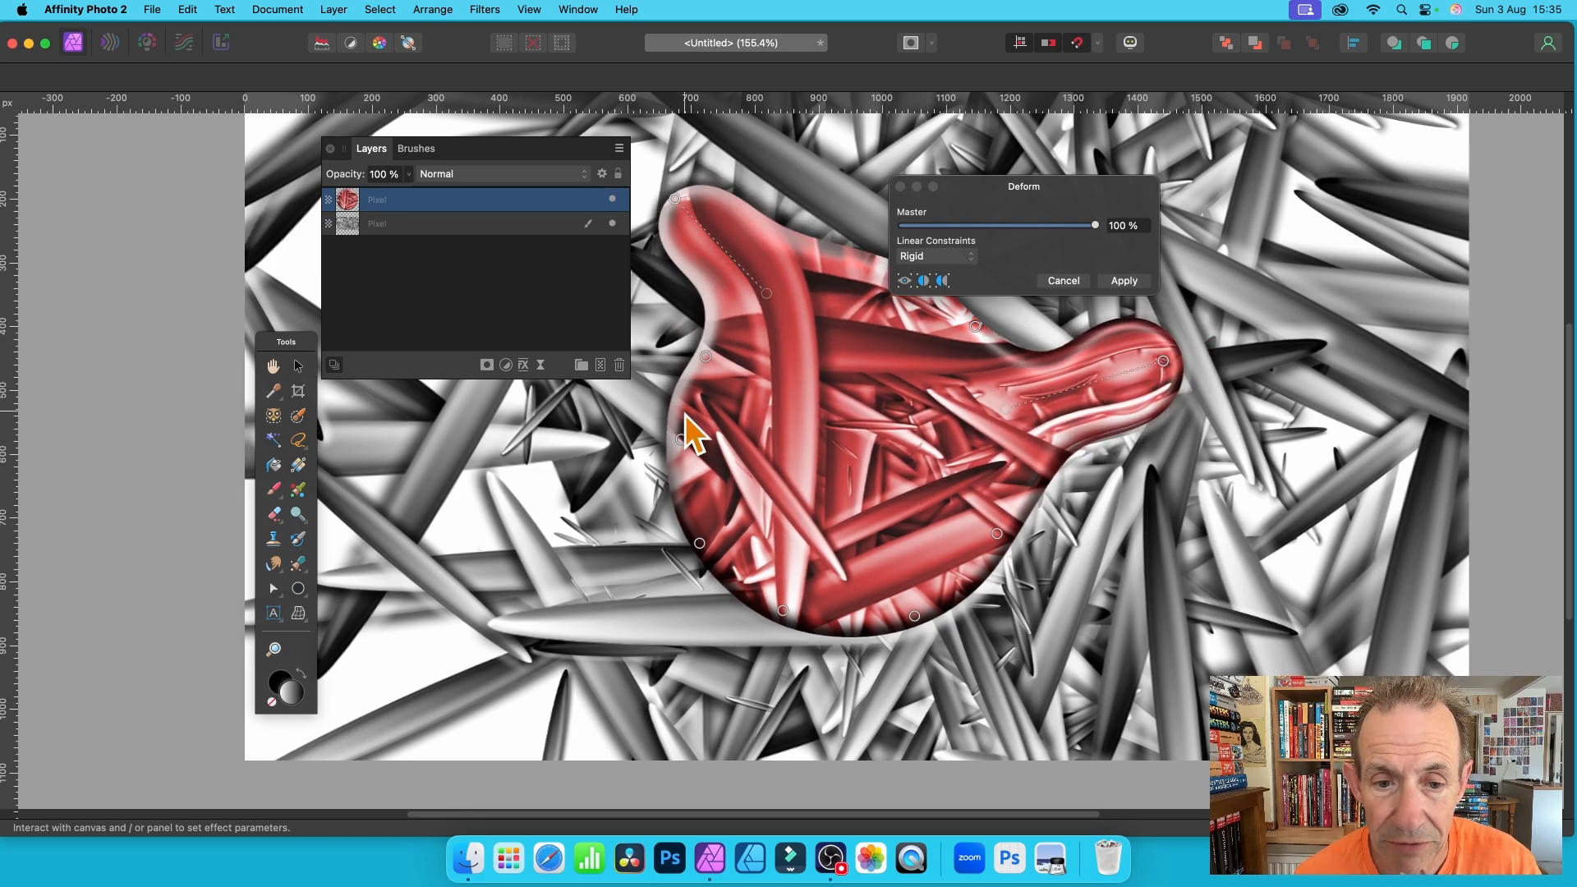
drag(681, 435, 495, 472)
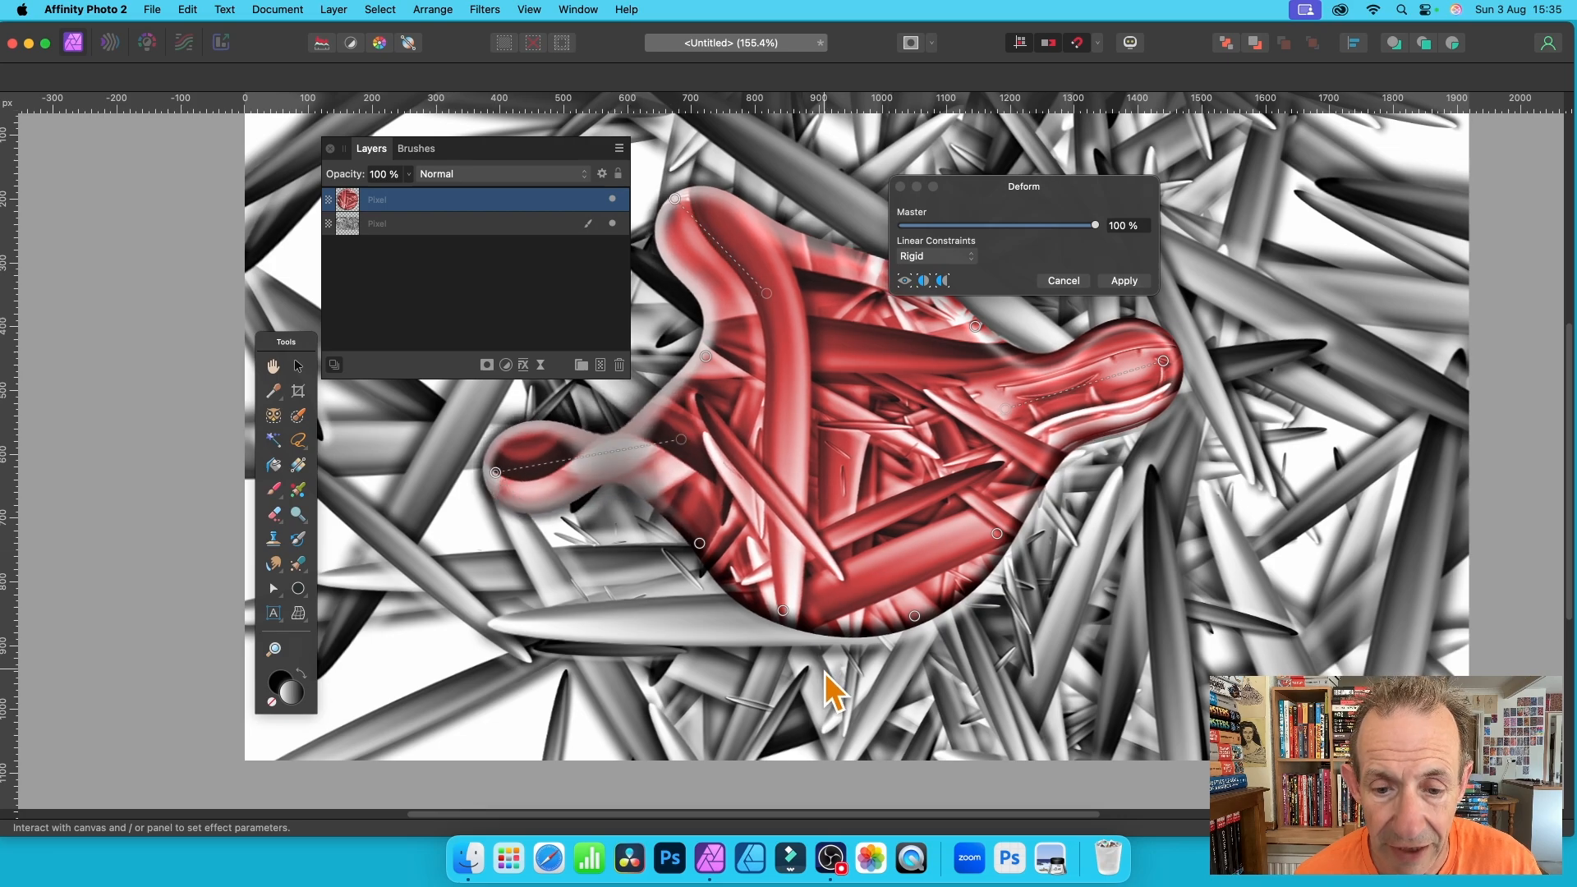
drag(783, 612, 753, 701)
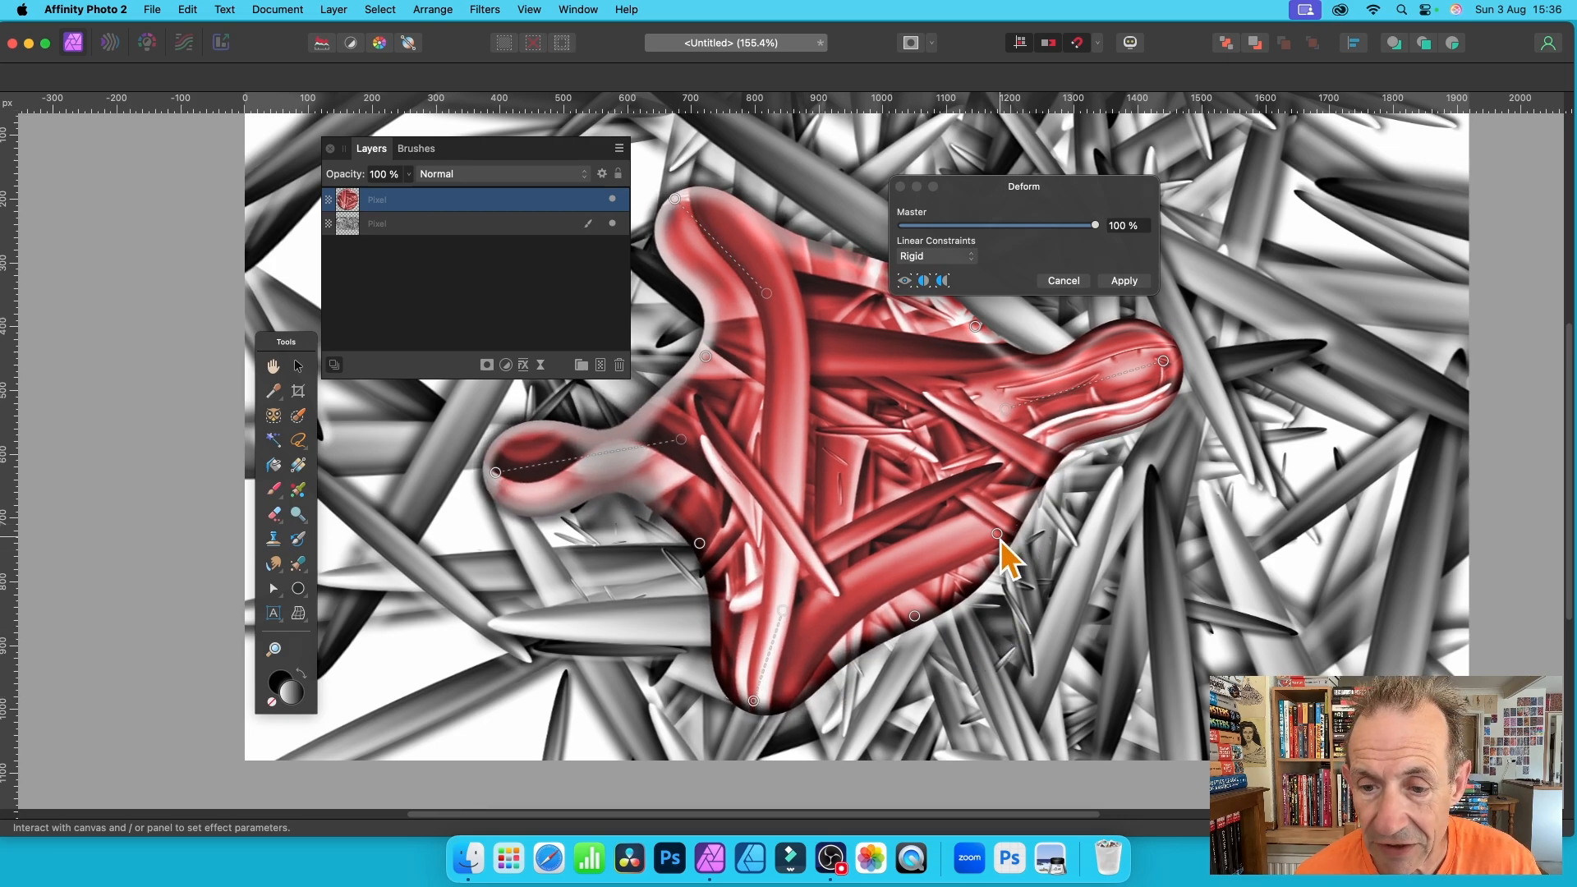
drag(999, 535, 1048, 592)
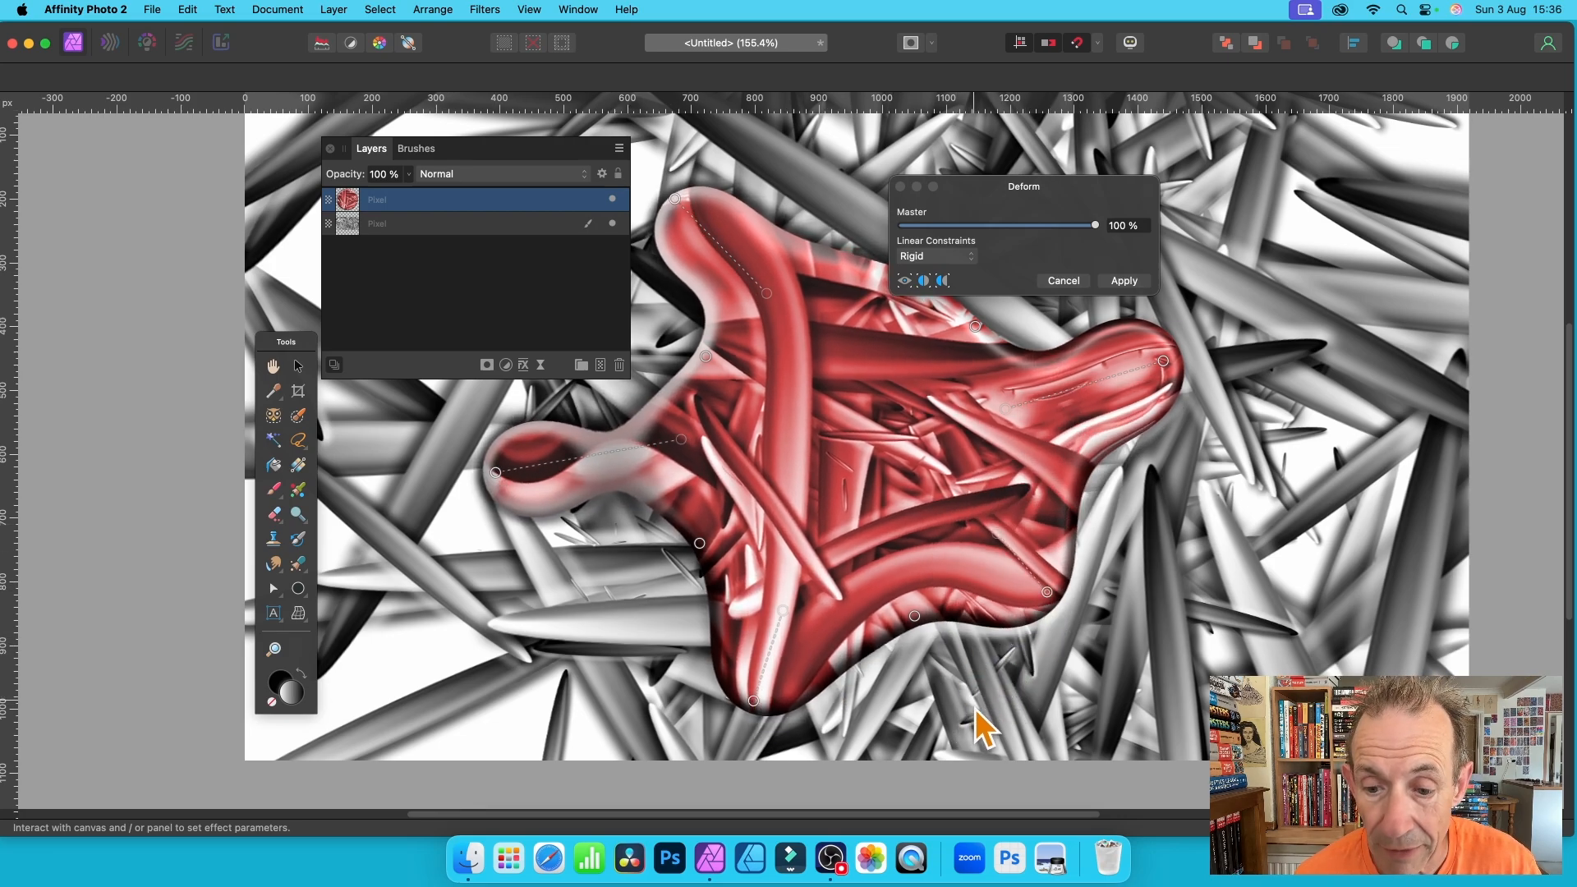
- Add deform points below and above the red shape, push them inward to split off droplets, and apply the deformation
drag(983, 681, 942, 531)
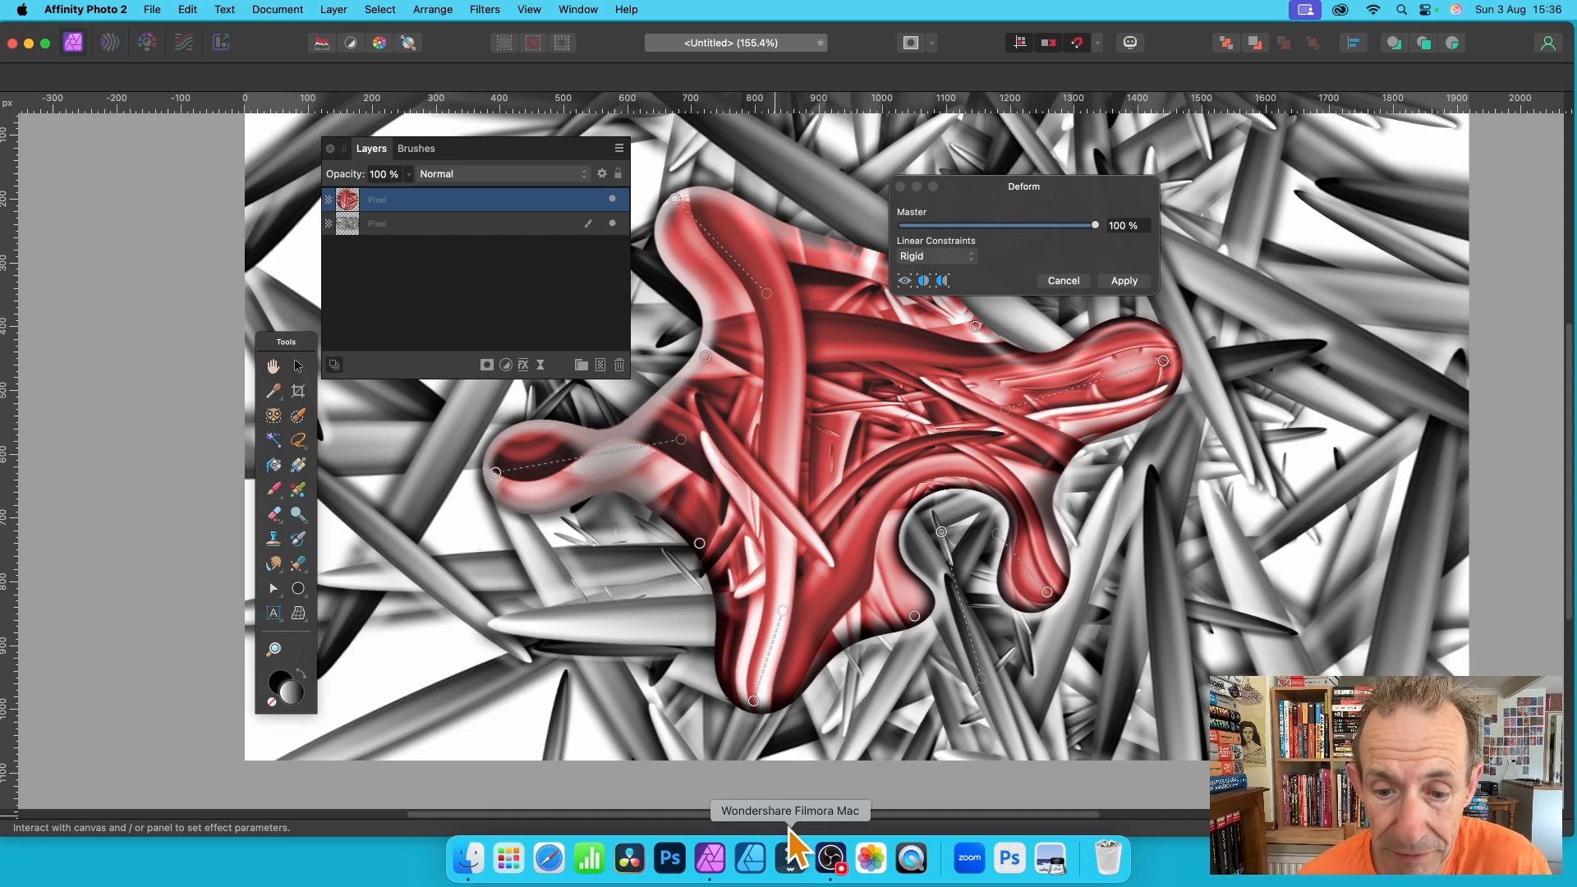
drag(856, 681, 811, 561)
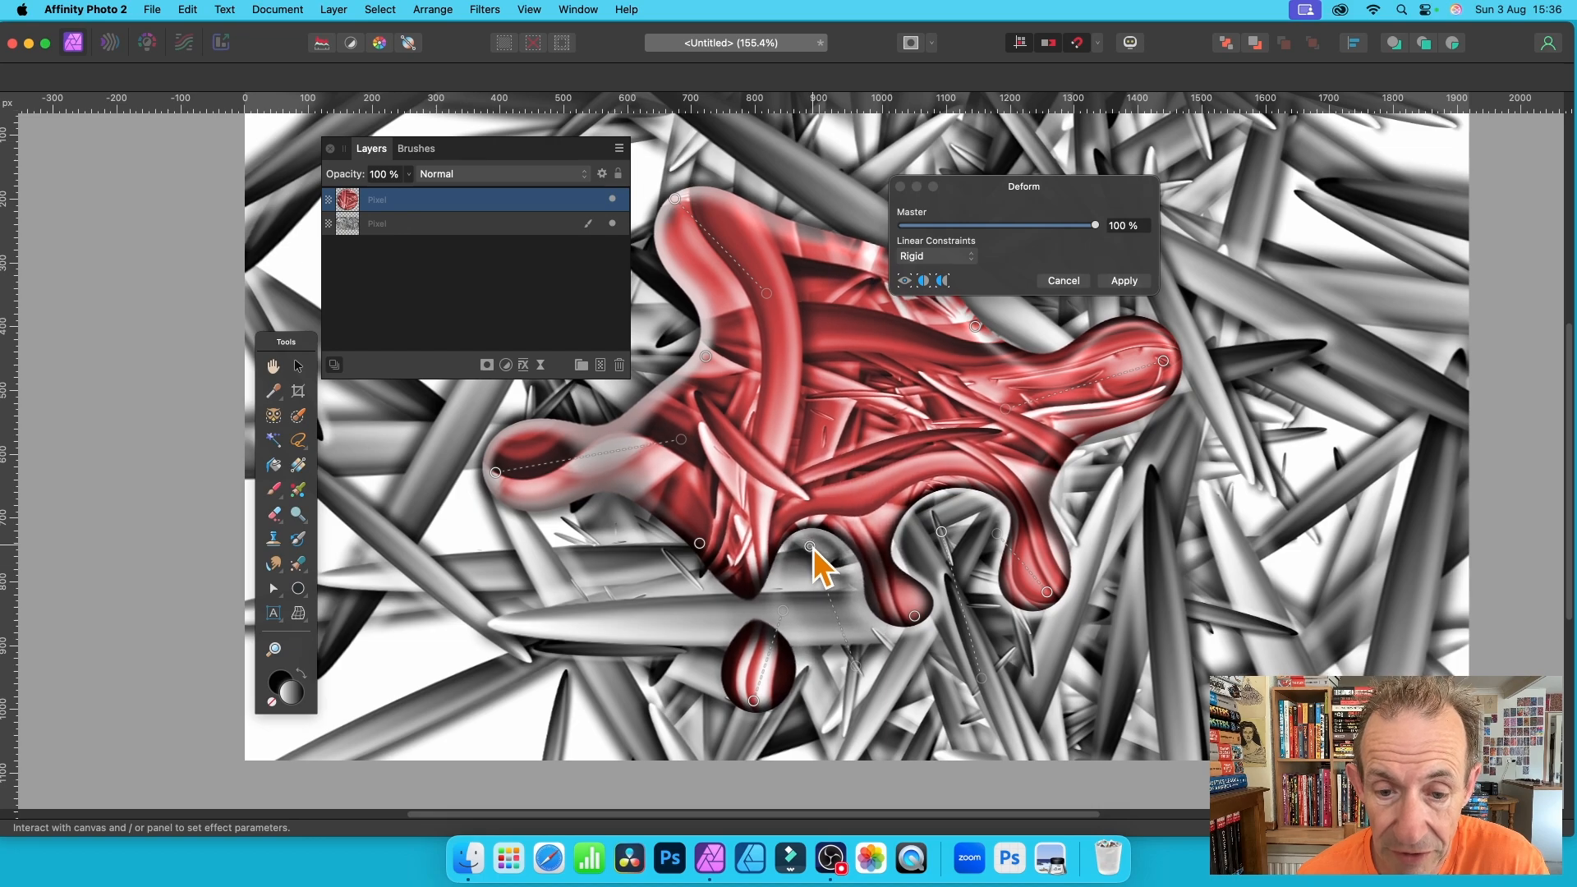
click(815, 171)
drag(816, 174, 794, 246)
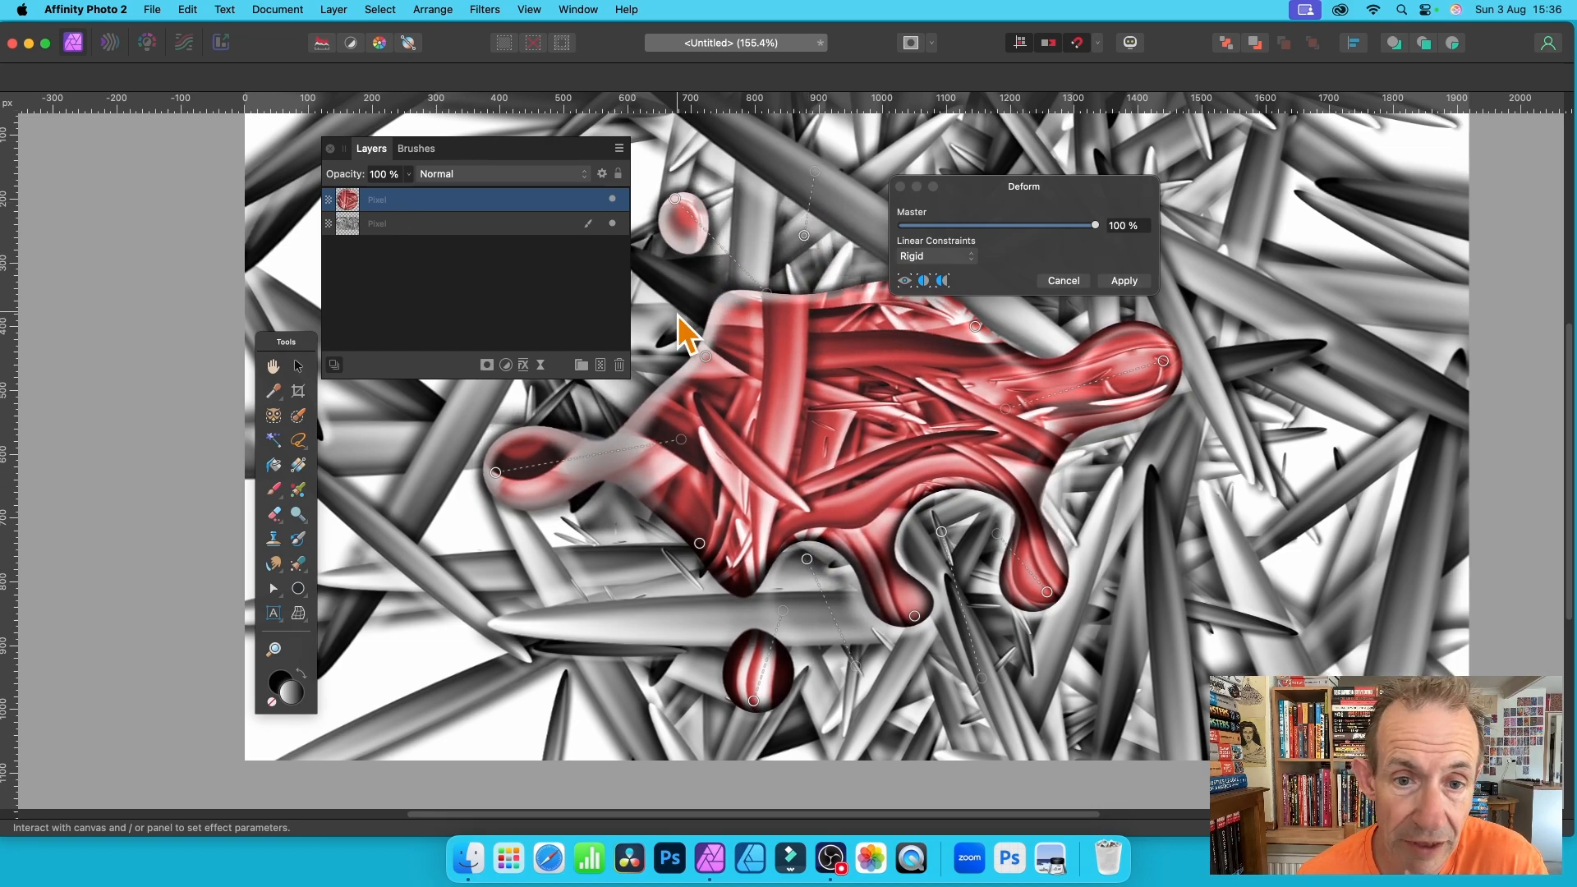
click(1122, 281)
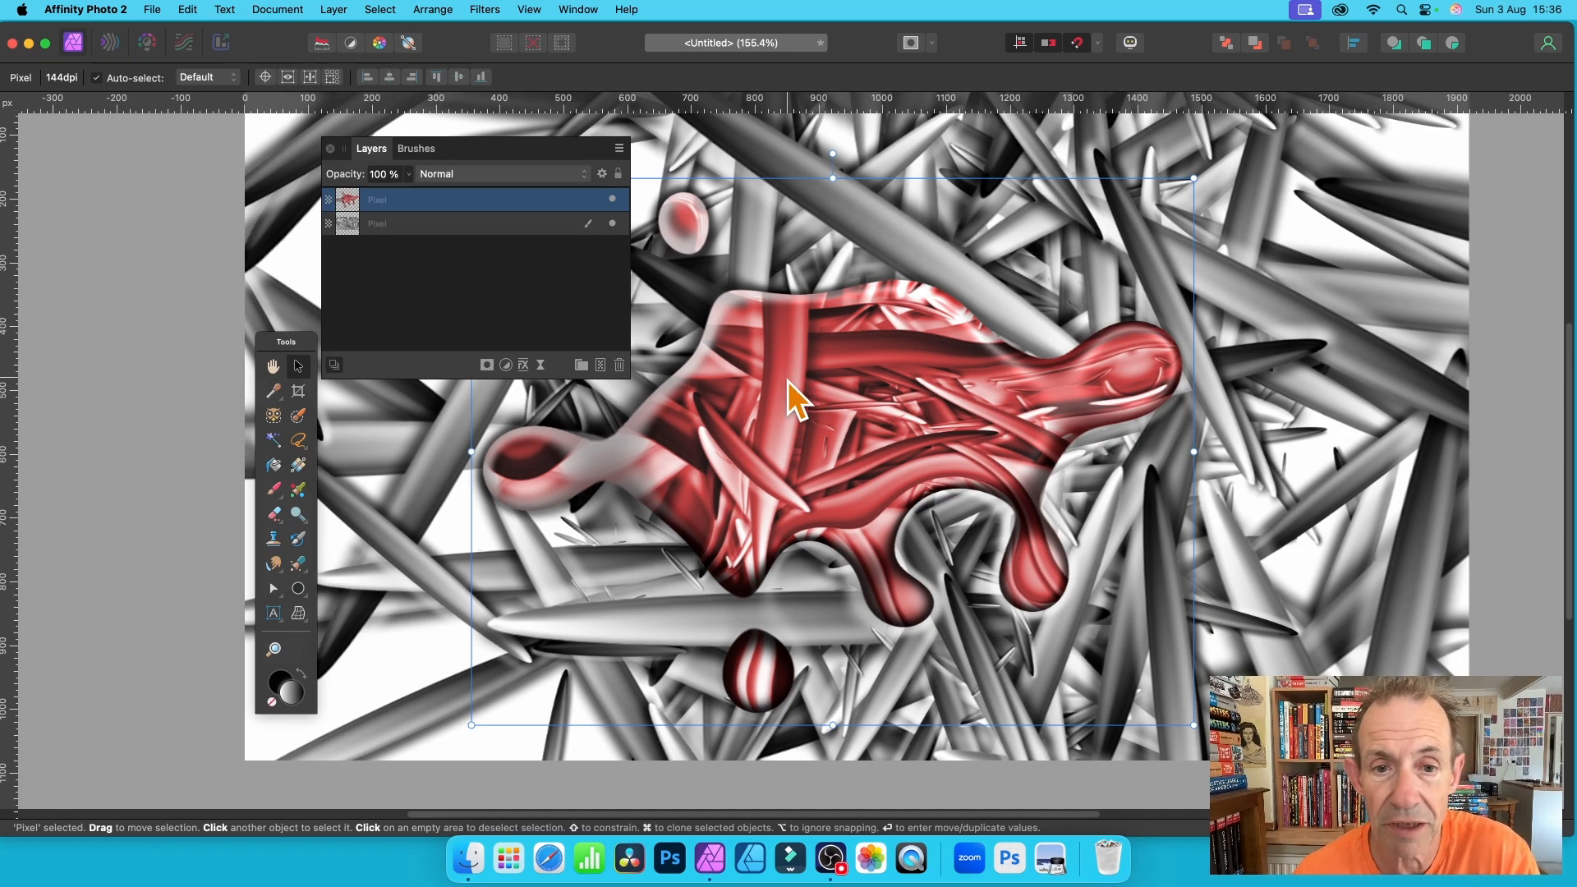
- Scale the deformed red shape down to about 840 px wide around the painting's middle and repeat the Deform filter on it
drag(780, 402, 912, 379)
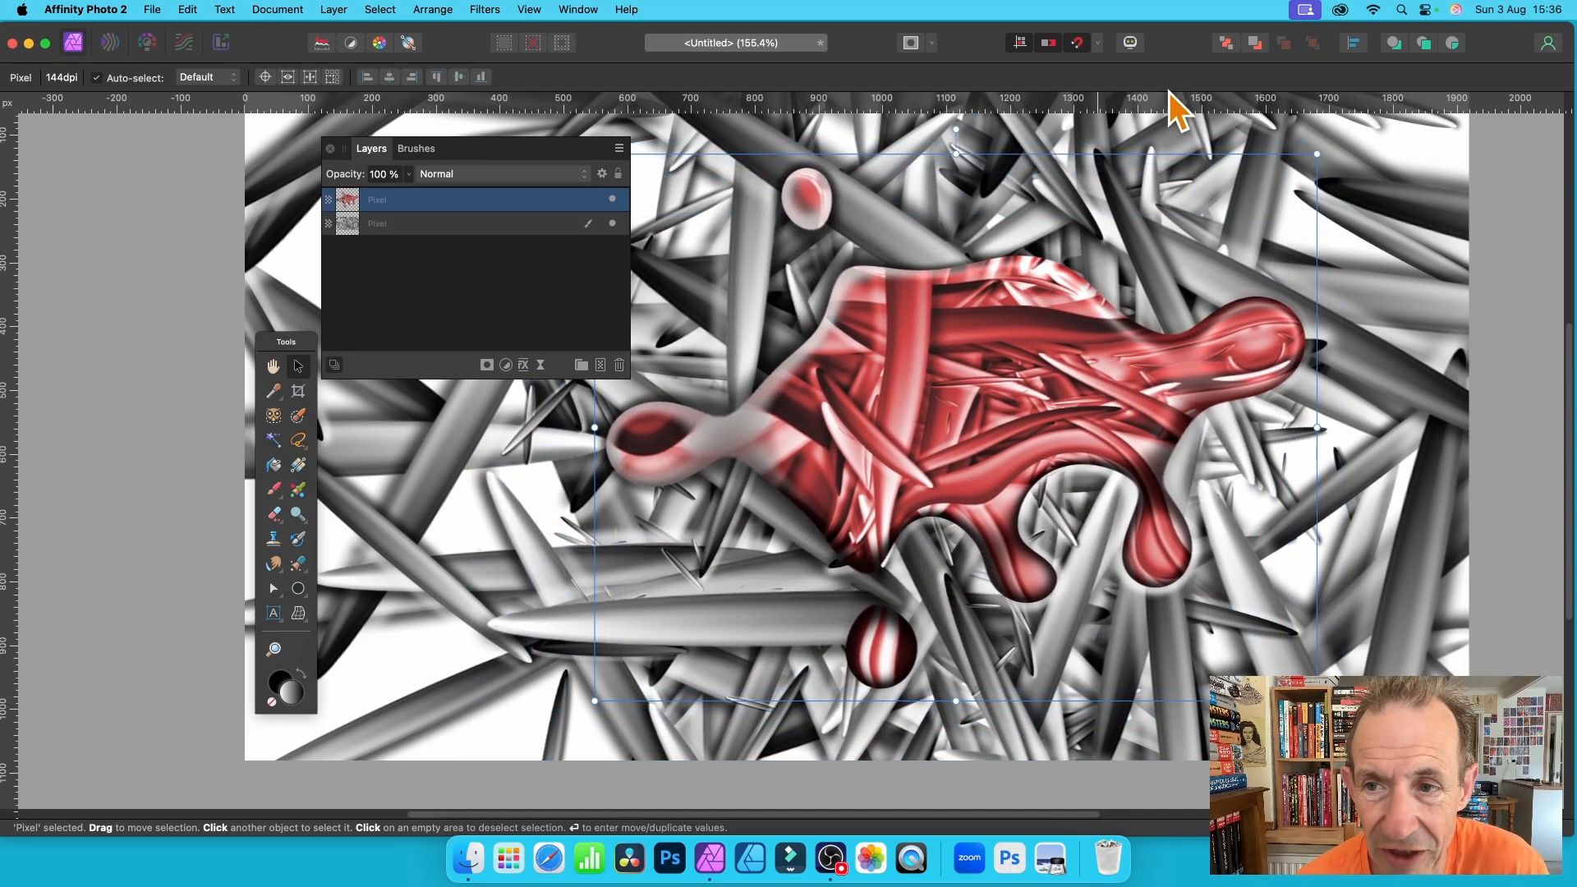
drag(1317, 153, 1131, 295)
drag(956, 479, 1012, 439)
click(484, 10)
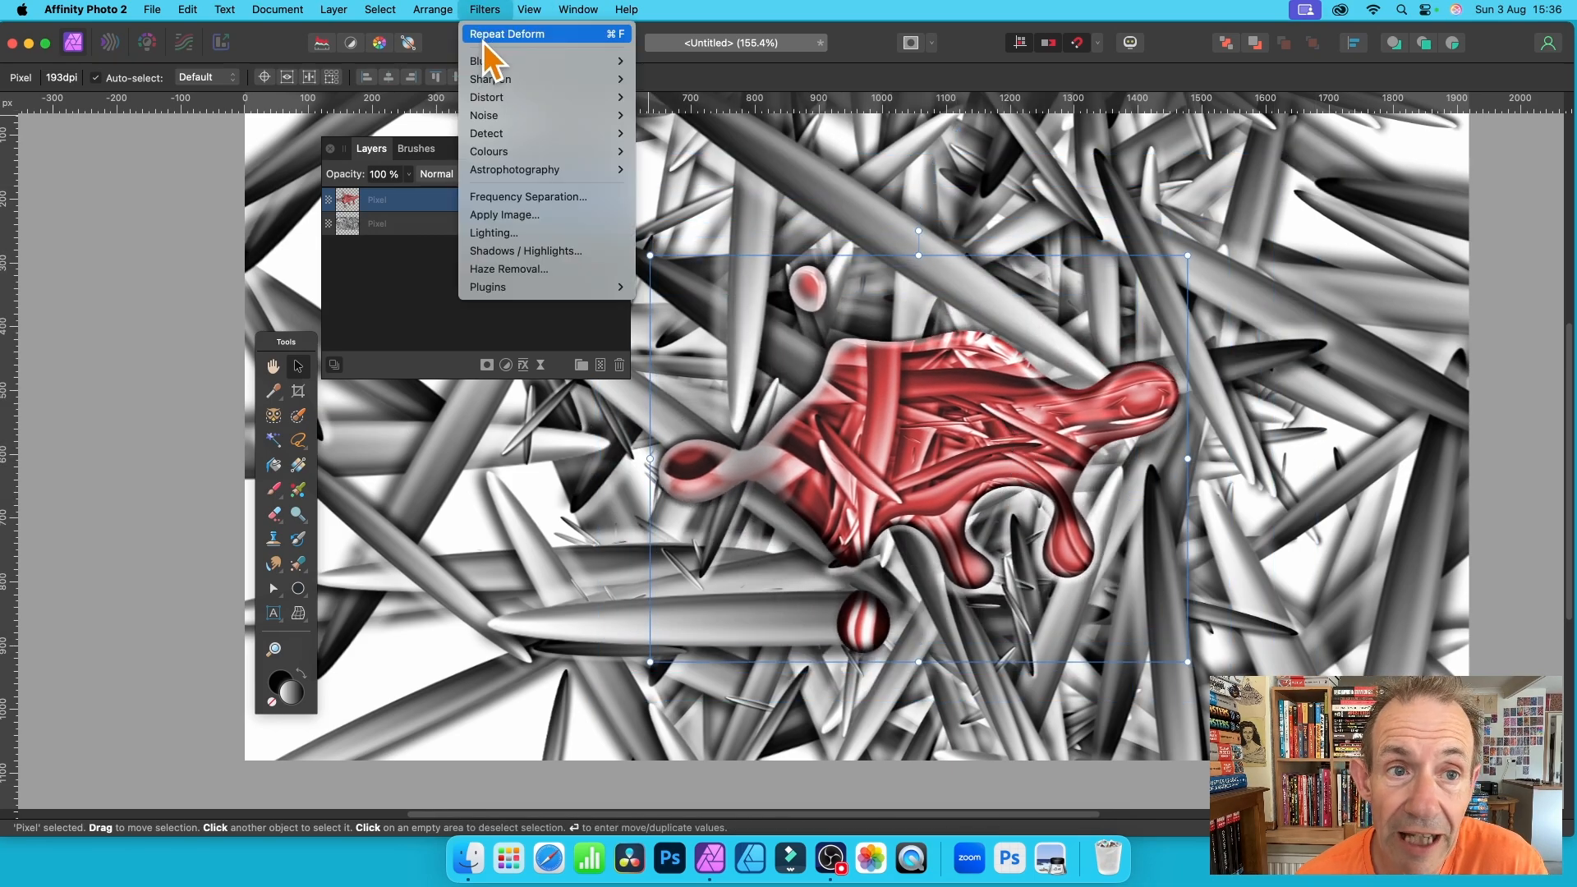
click(485, 37)
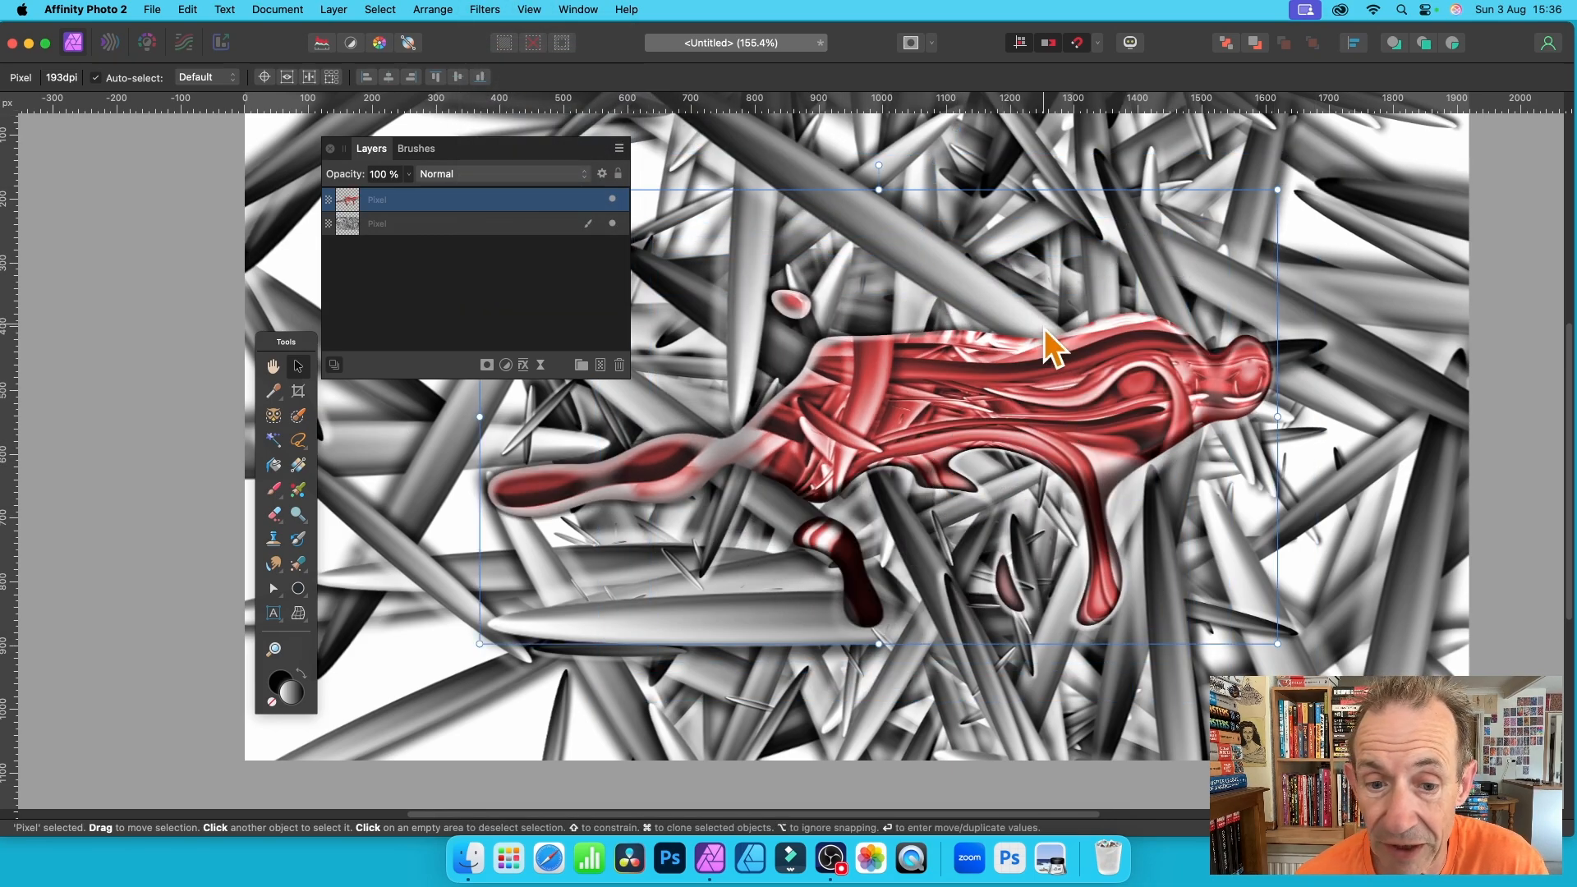
- Undo the last deform on the red shape and rotate the shape by about half a turn
key(super+z)
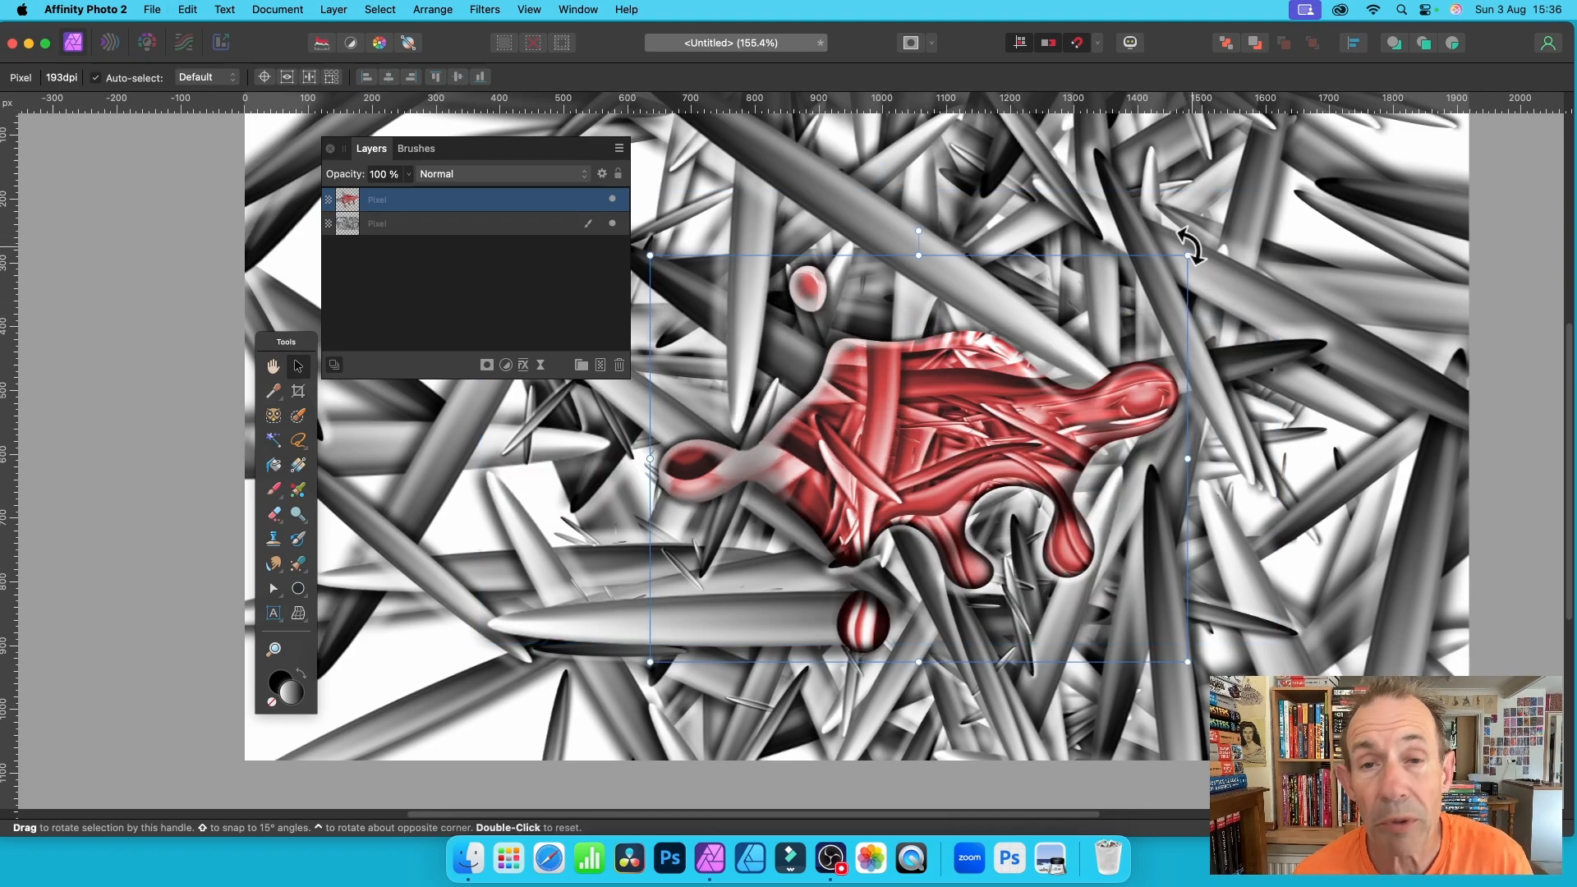
drag(1189, 246, 697, 657)
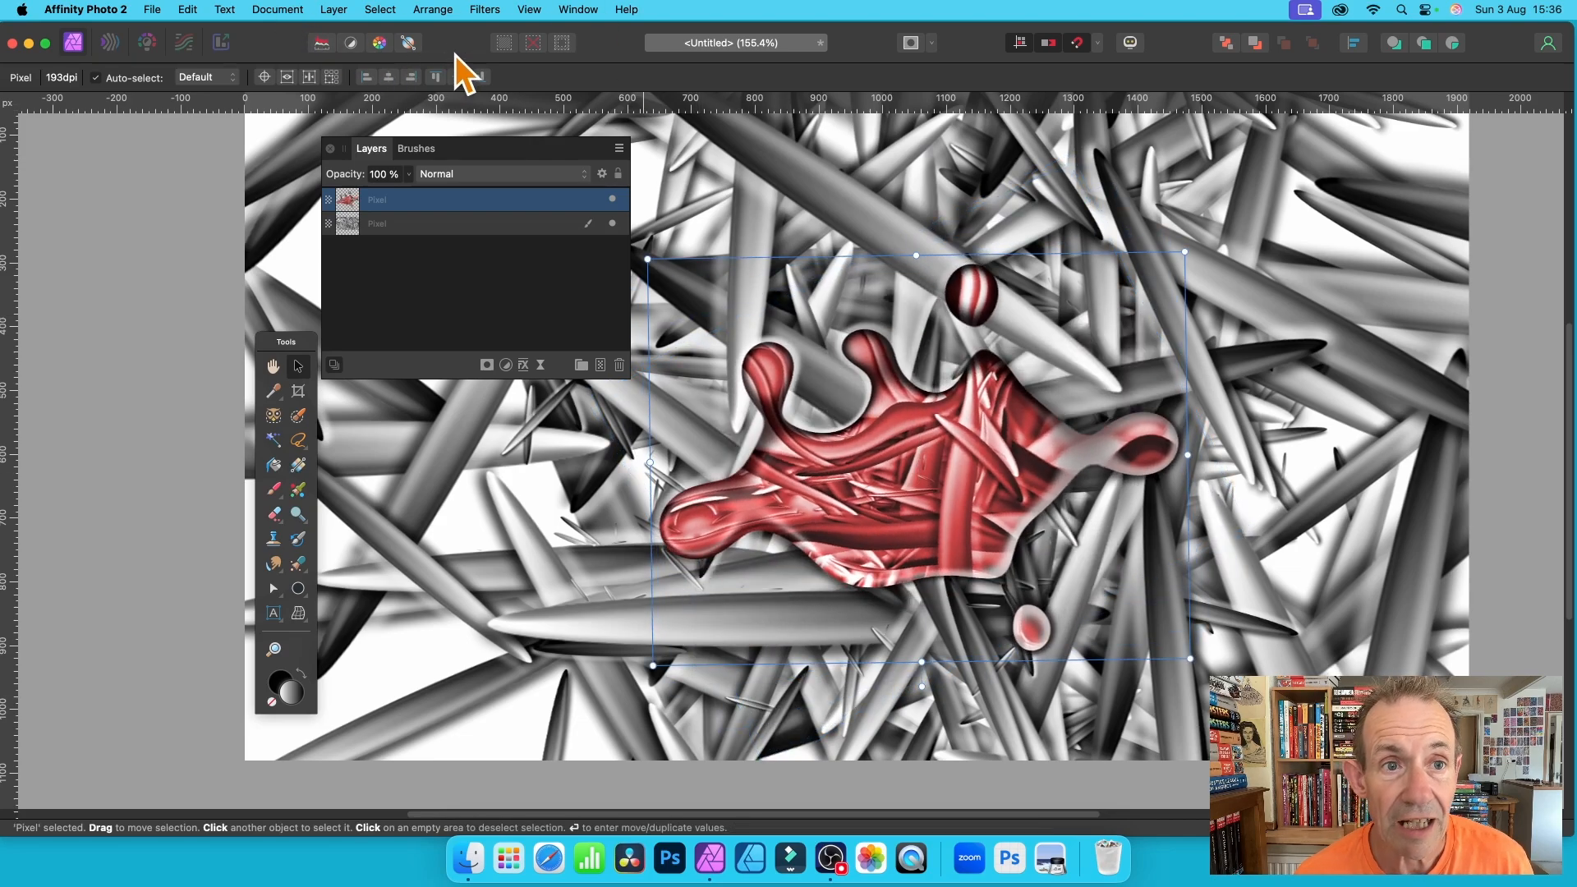
- Repeat the Deform filter twice on the rotated red shape to stretch it further
click(489, 10)
click(488, 34)
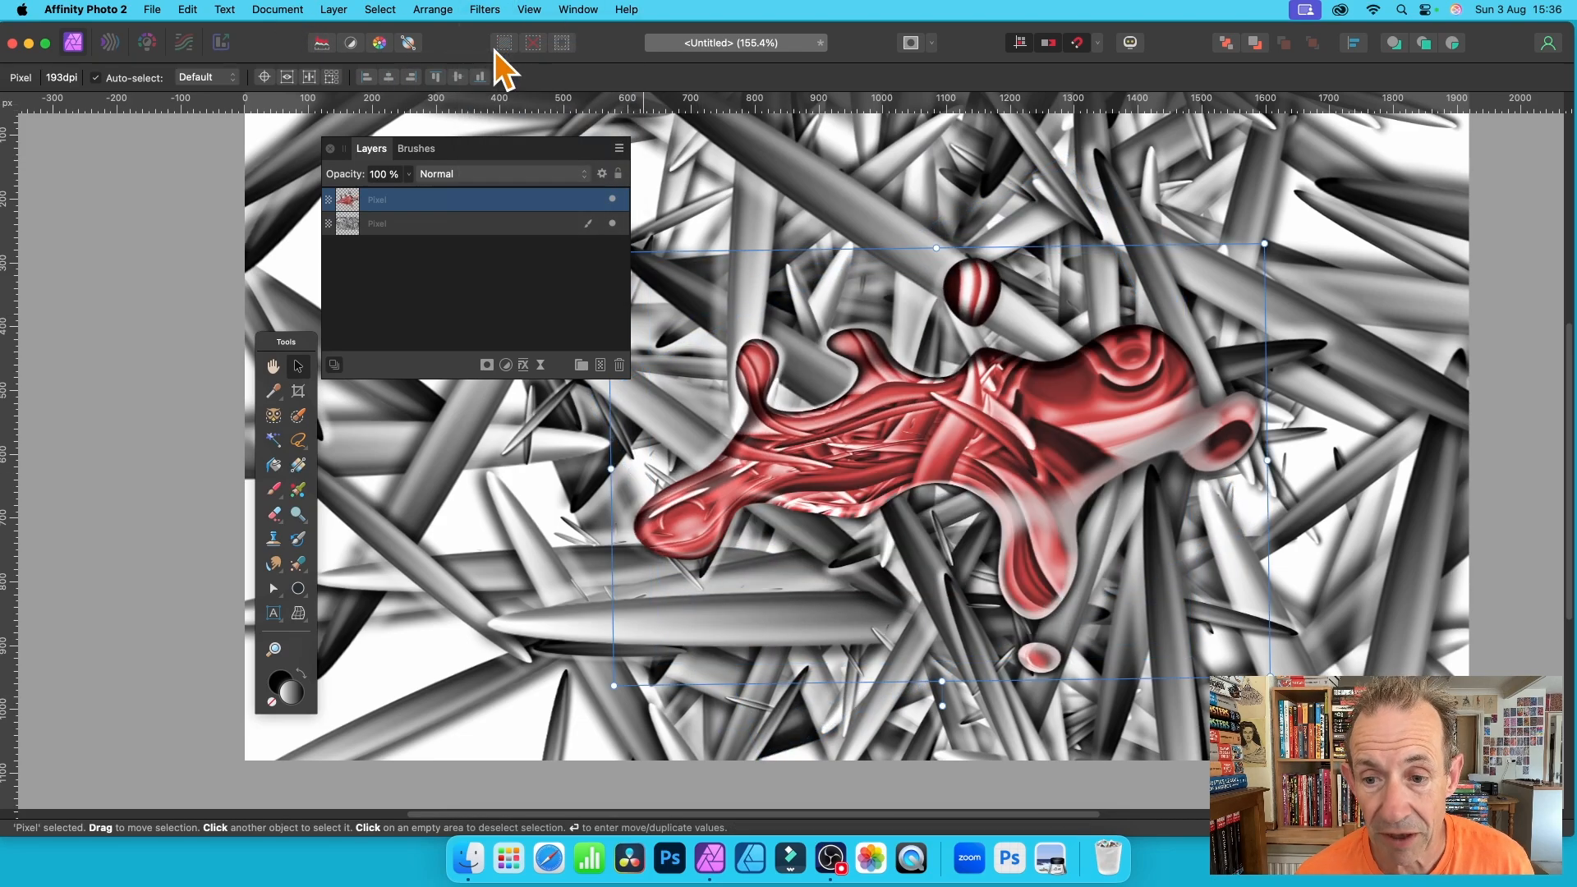
click(496, 10)
click(493, 34)
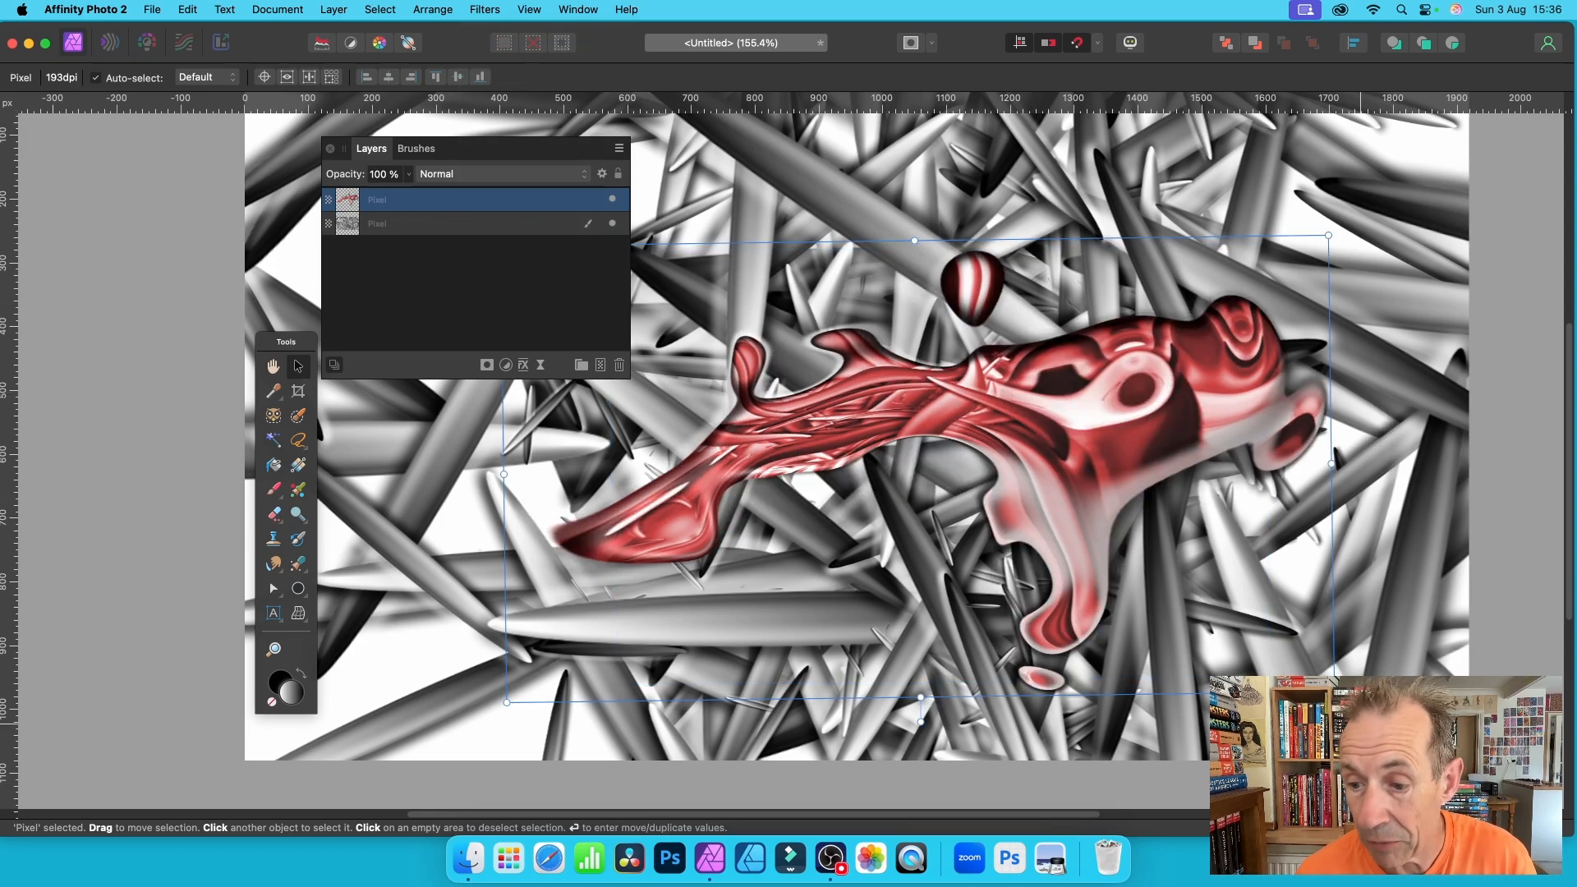
- Scale the red shape down to about 860 px wide and rotate it nearly upright around the middle of the painting
drag(1332, 698, 1068, 505)
drag(916, 427, 943, 391)
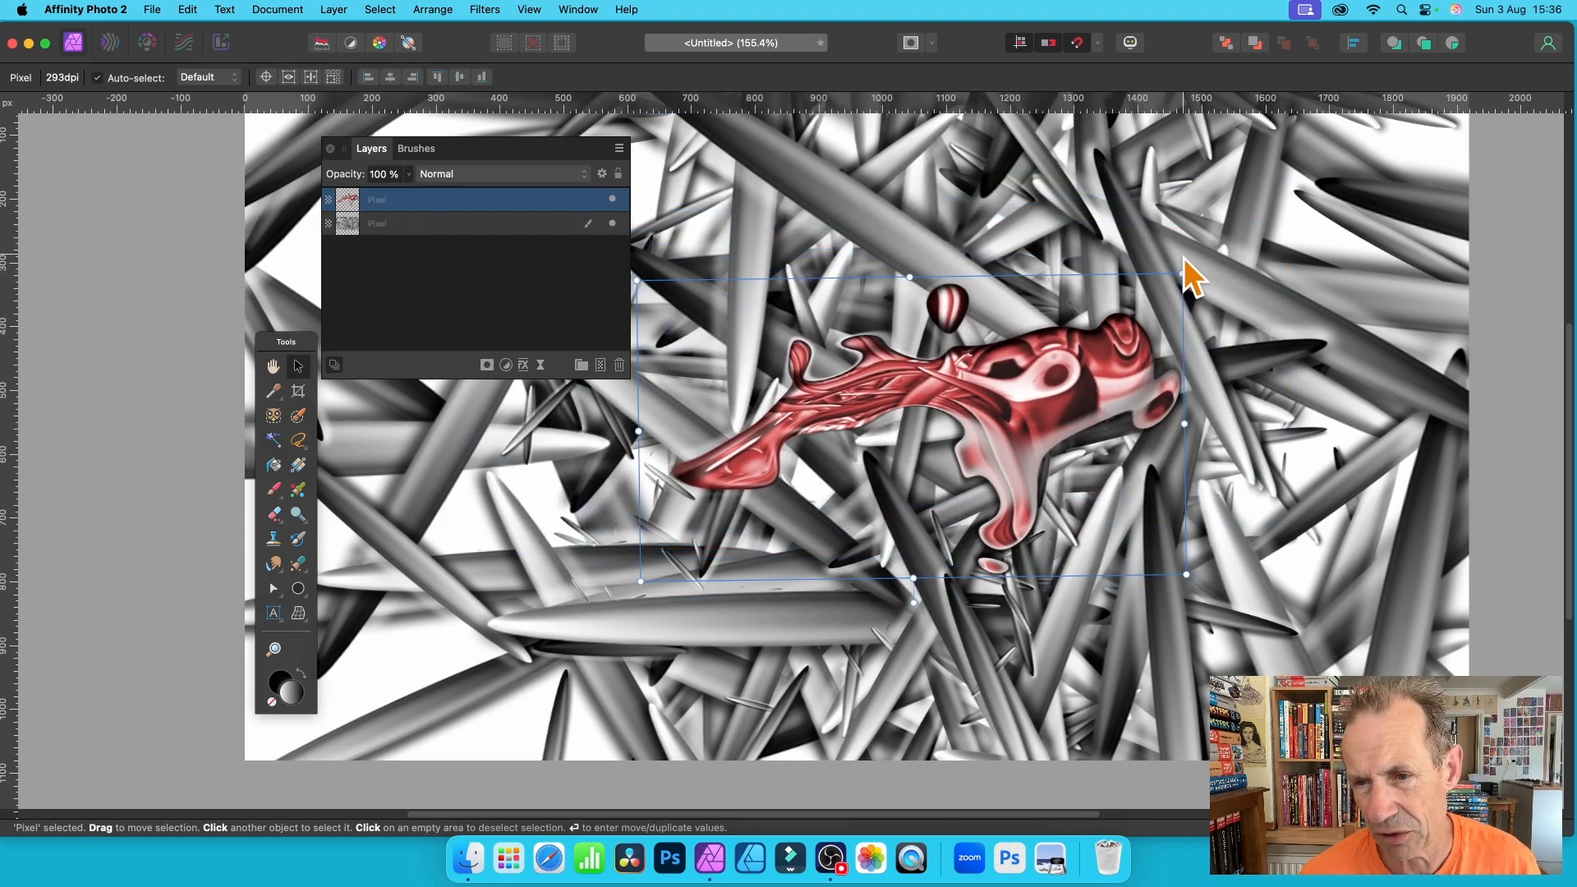
drag(1183, 269, 1165, 237)
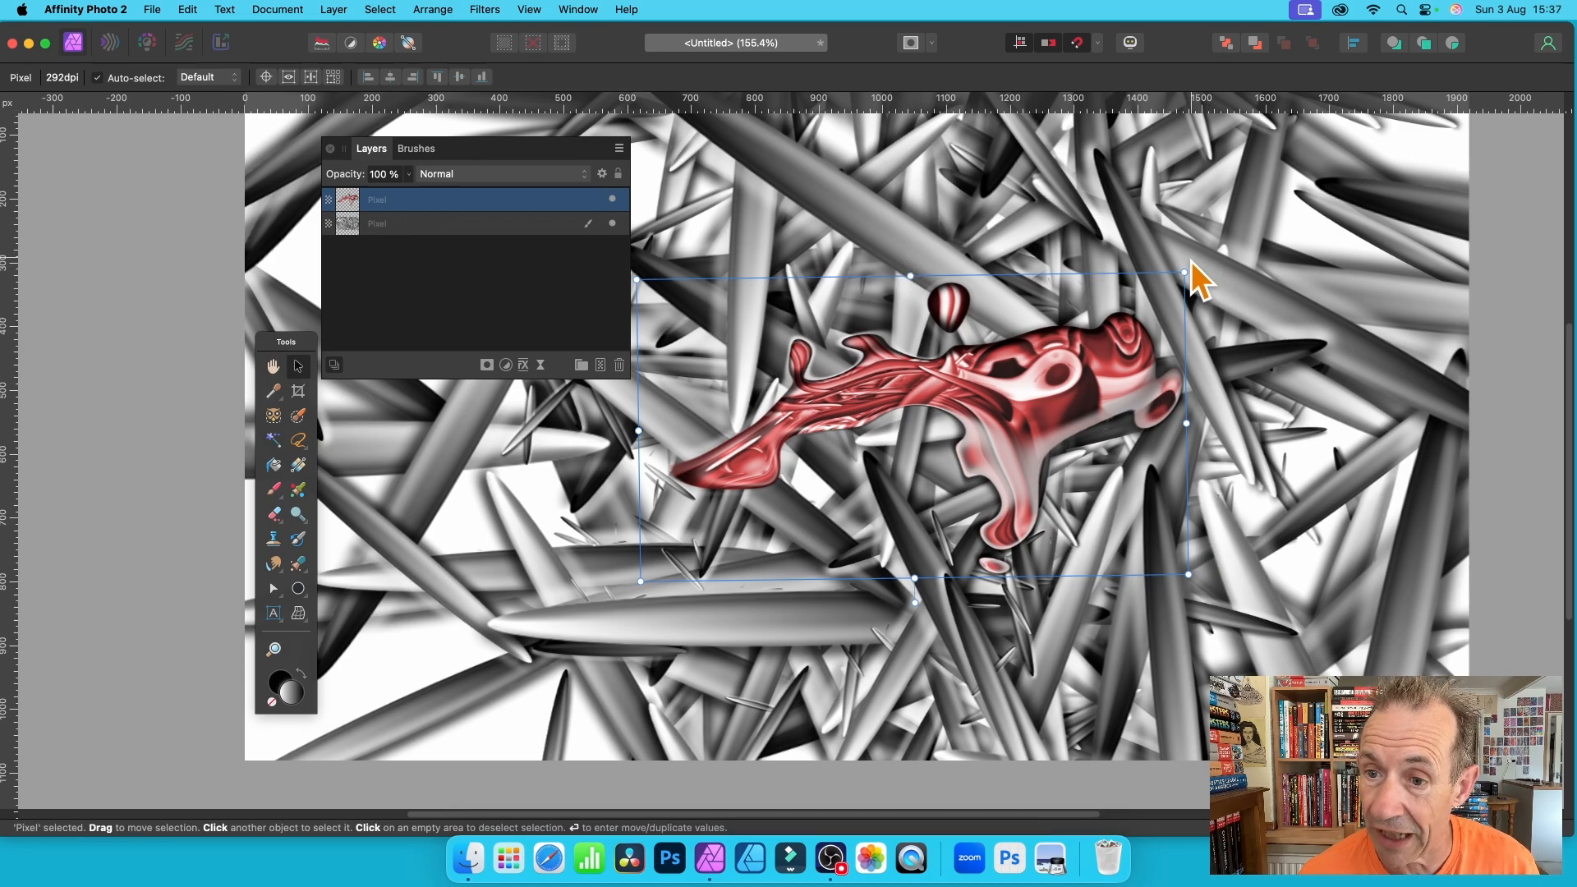
drag(1188, 264, 831, 212)
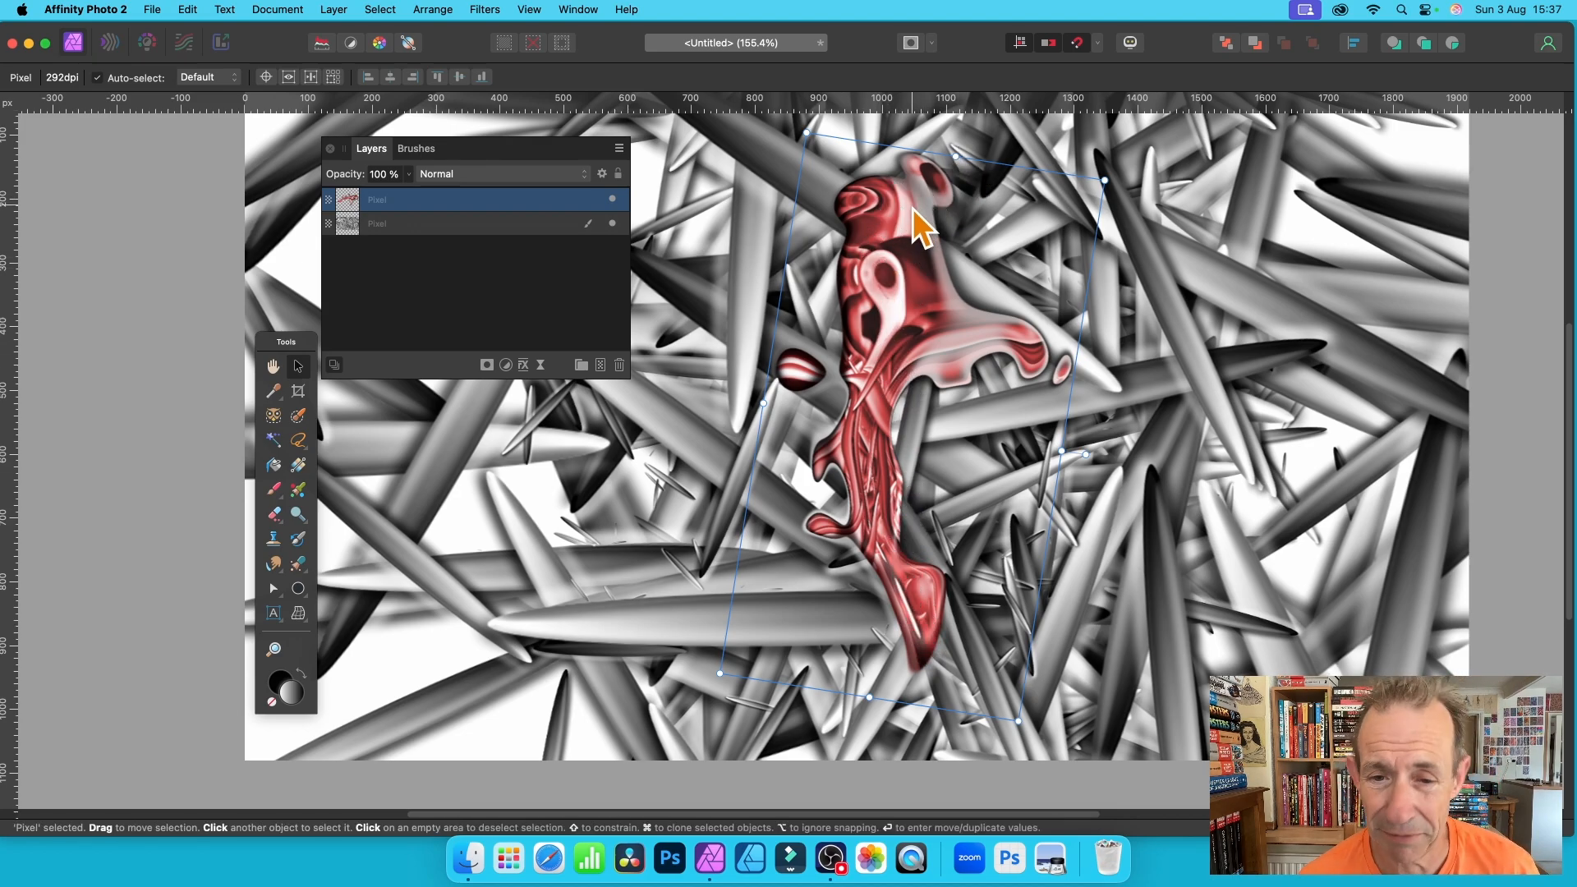
drag(900, 285, 857, 285)
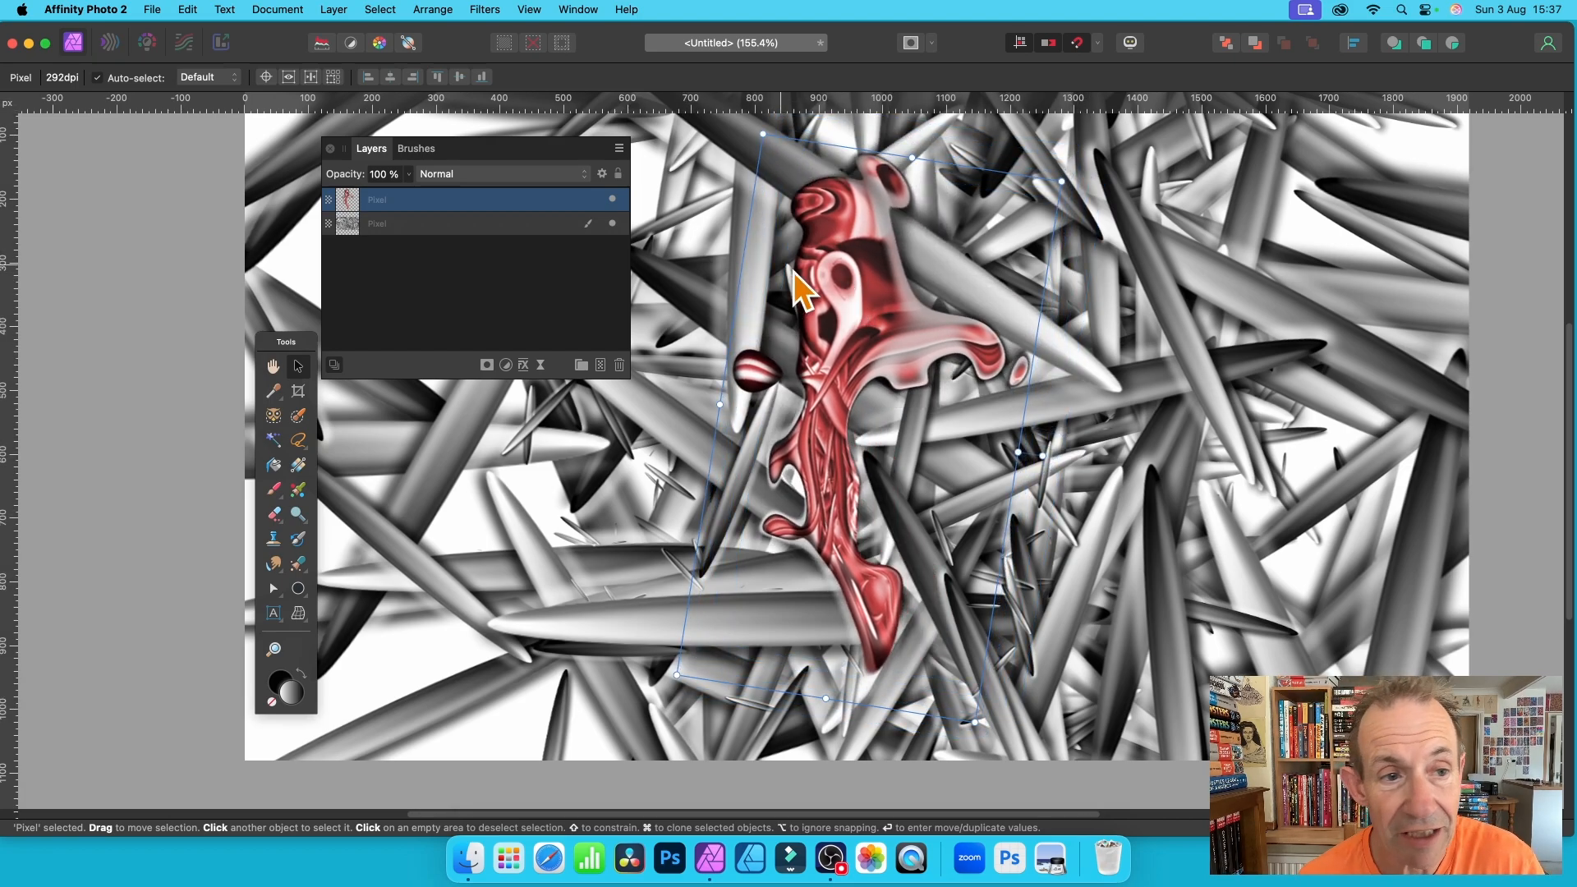
- Create a new brush from the selected red shape in the Basic category and delete the shape from the painting
click(419, 150)
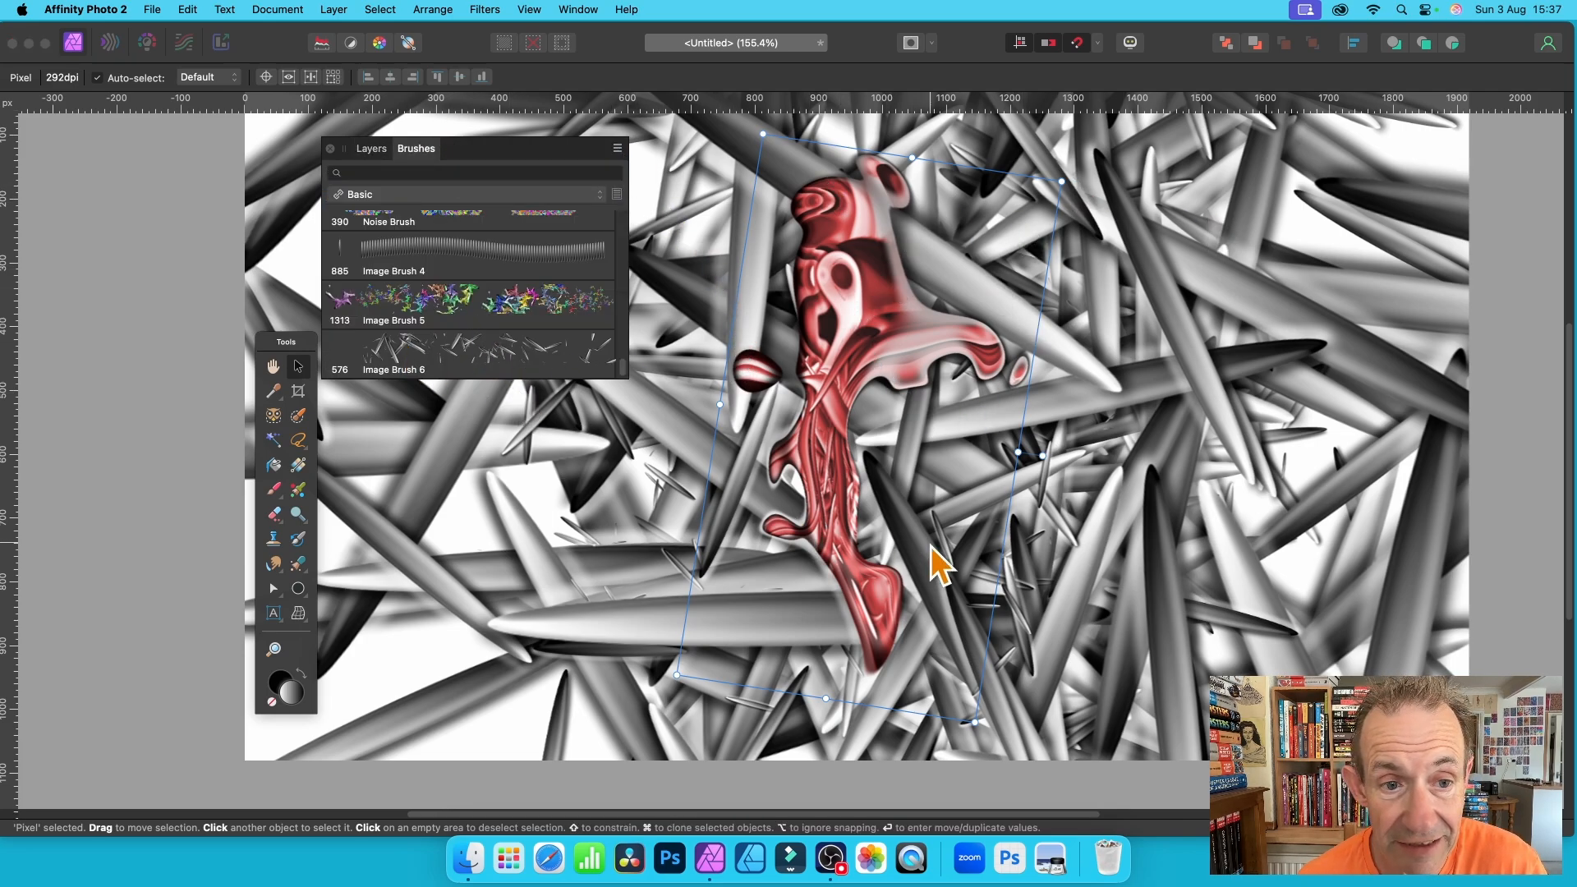
click(332, 10)
click(336, 12)
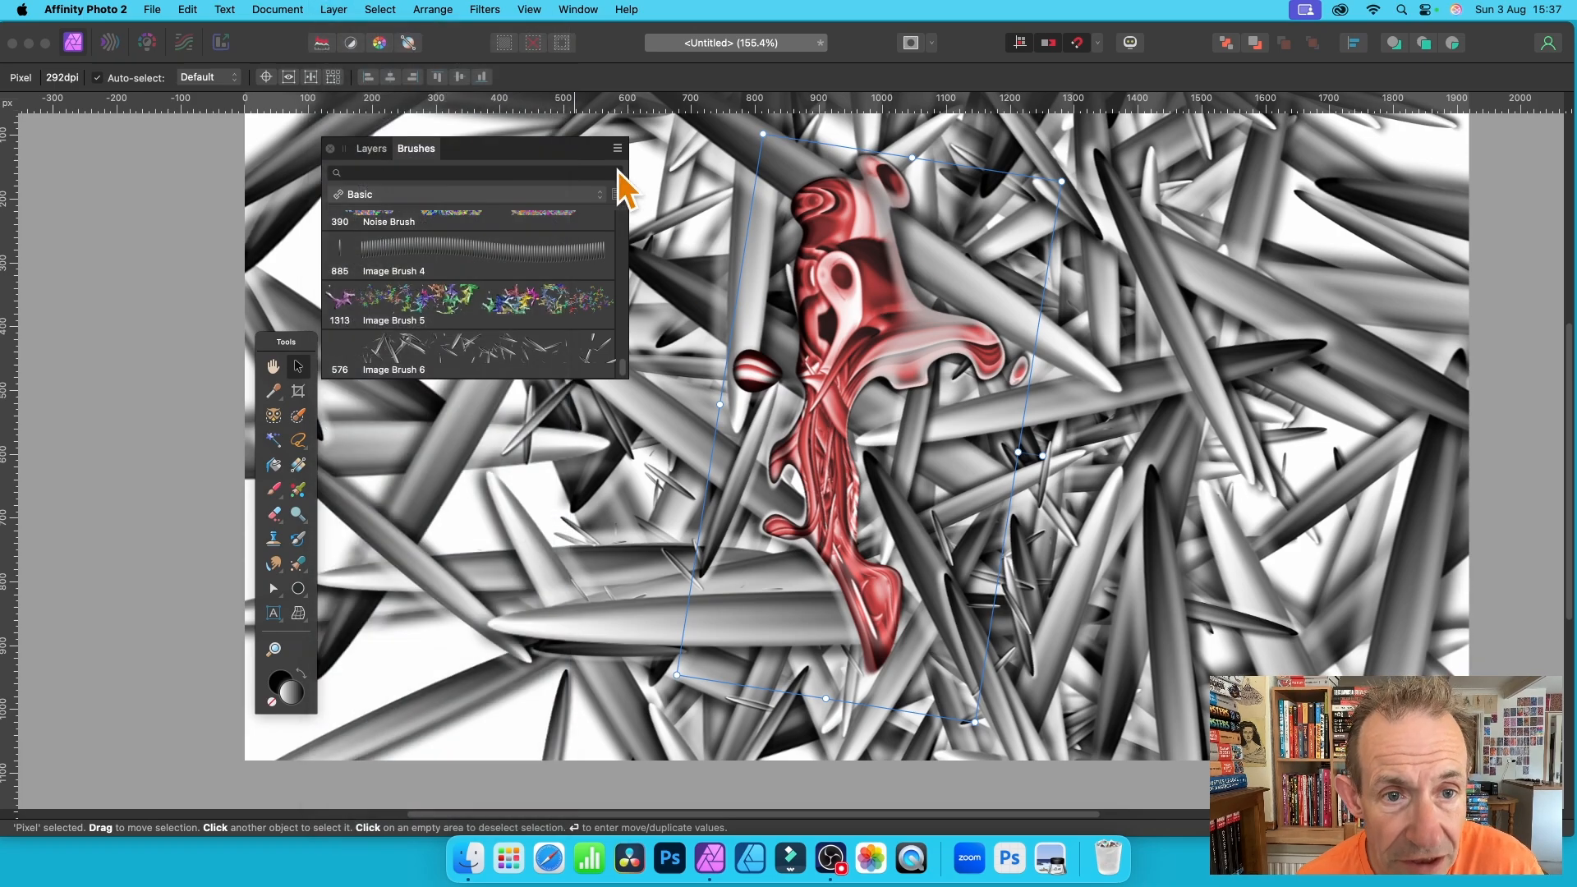
click(370, 150)
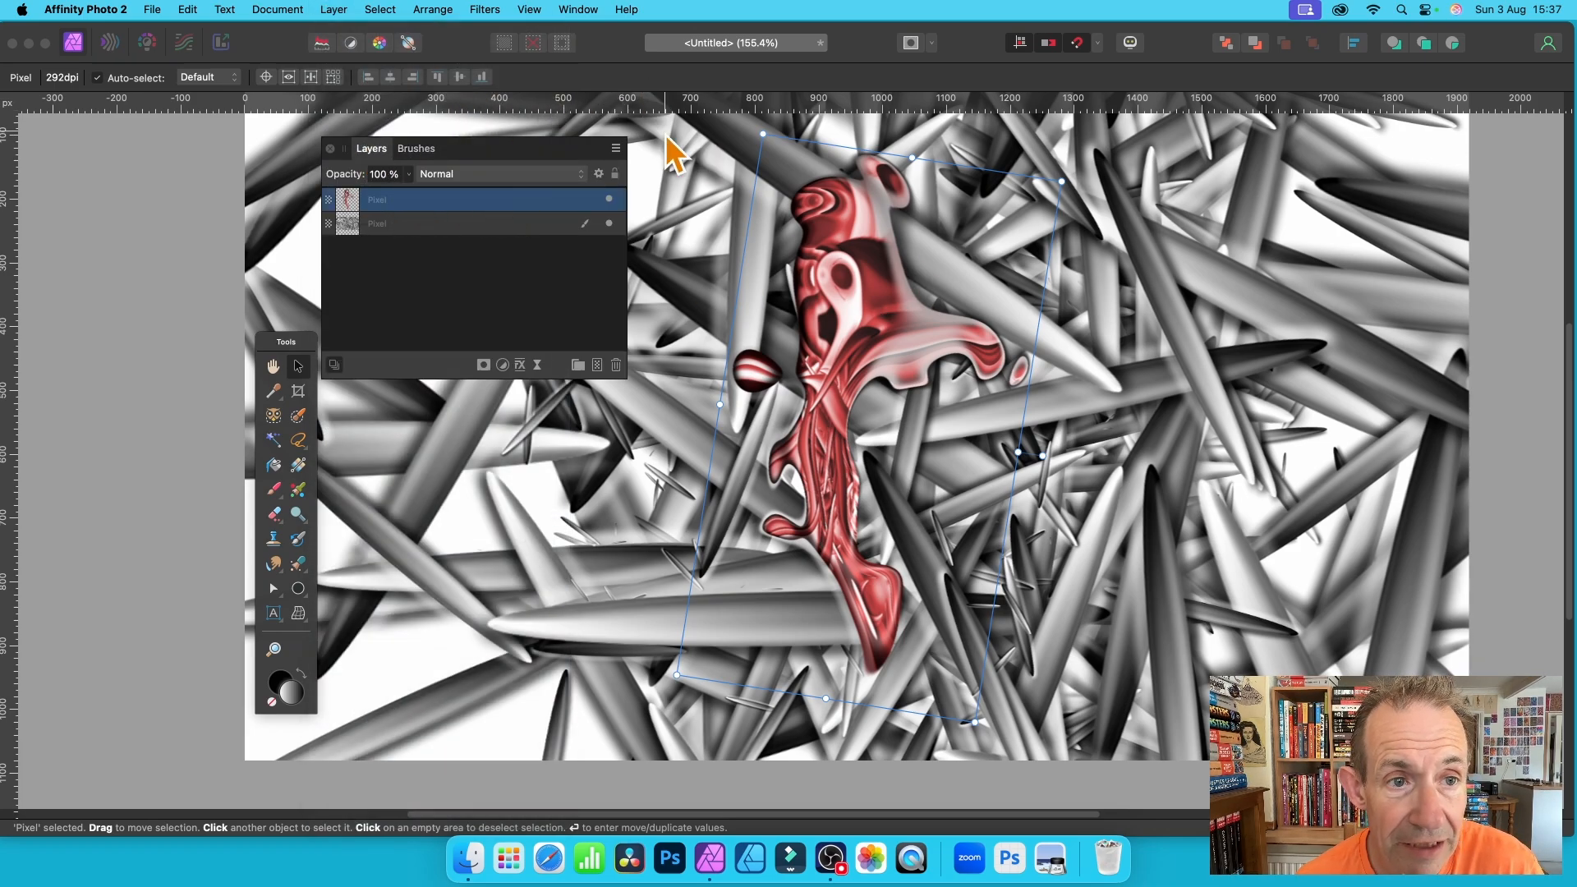
click(419, 148)
click(614, 149)
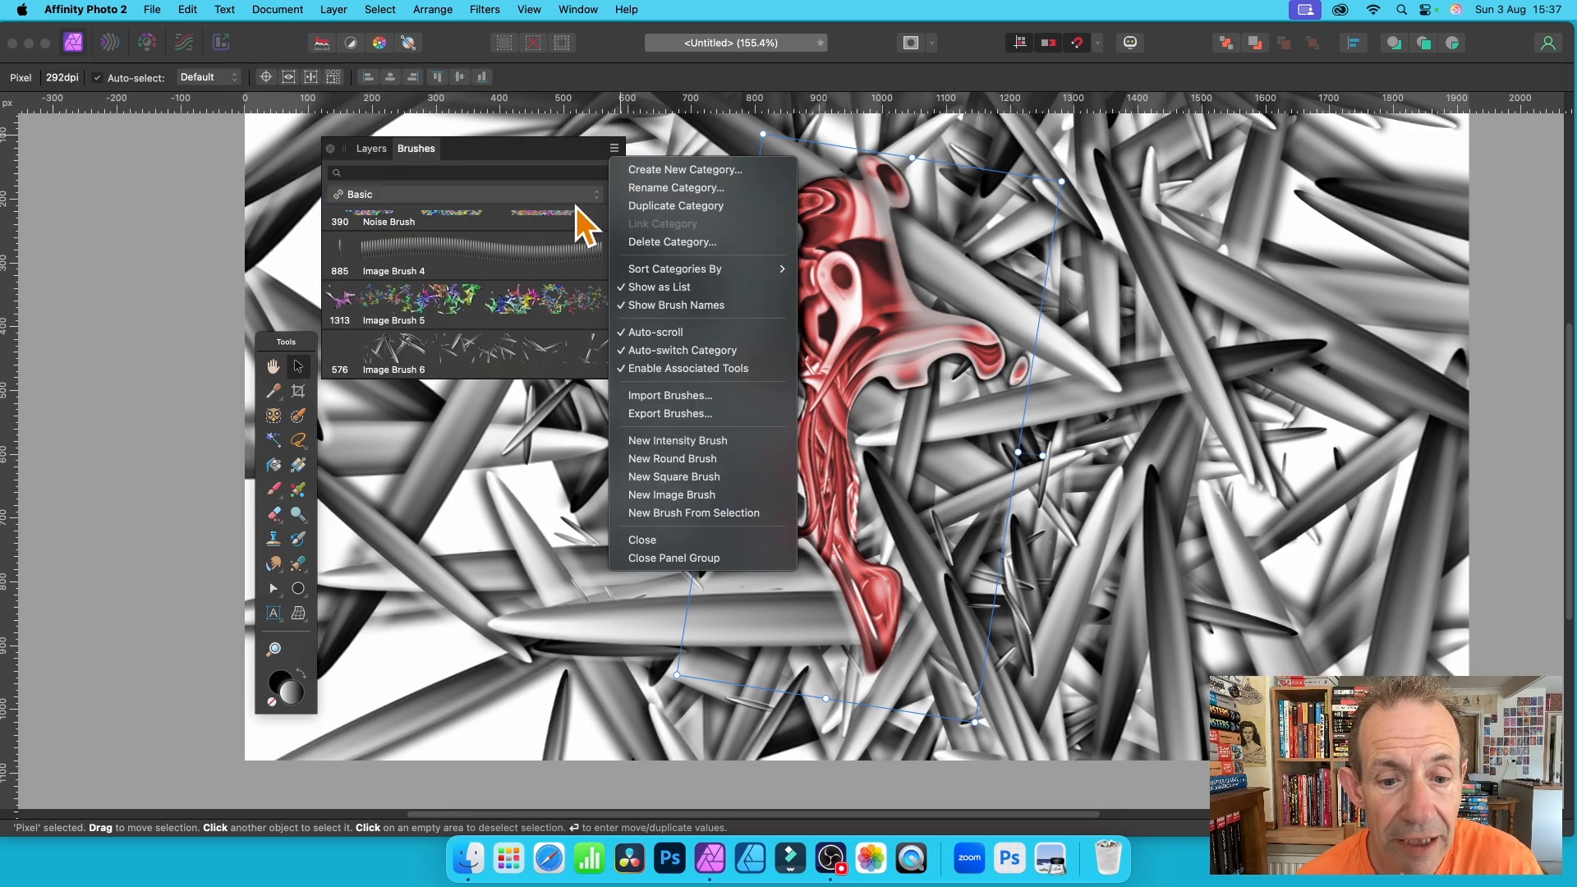
click(689, 514)
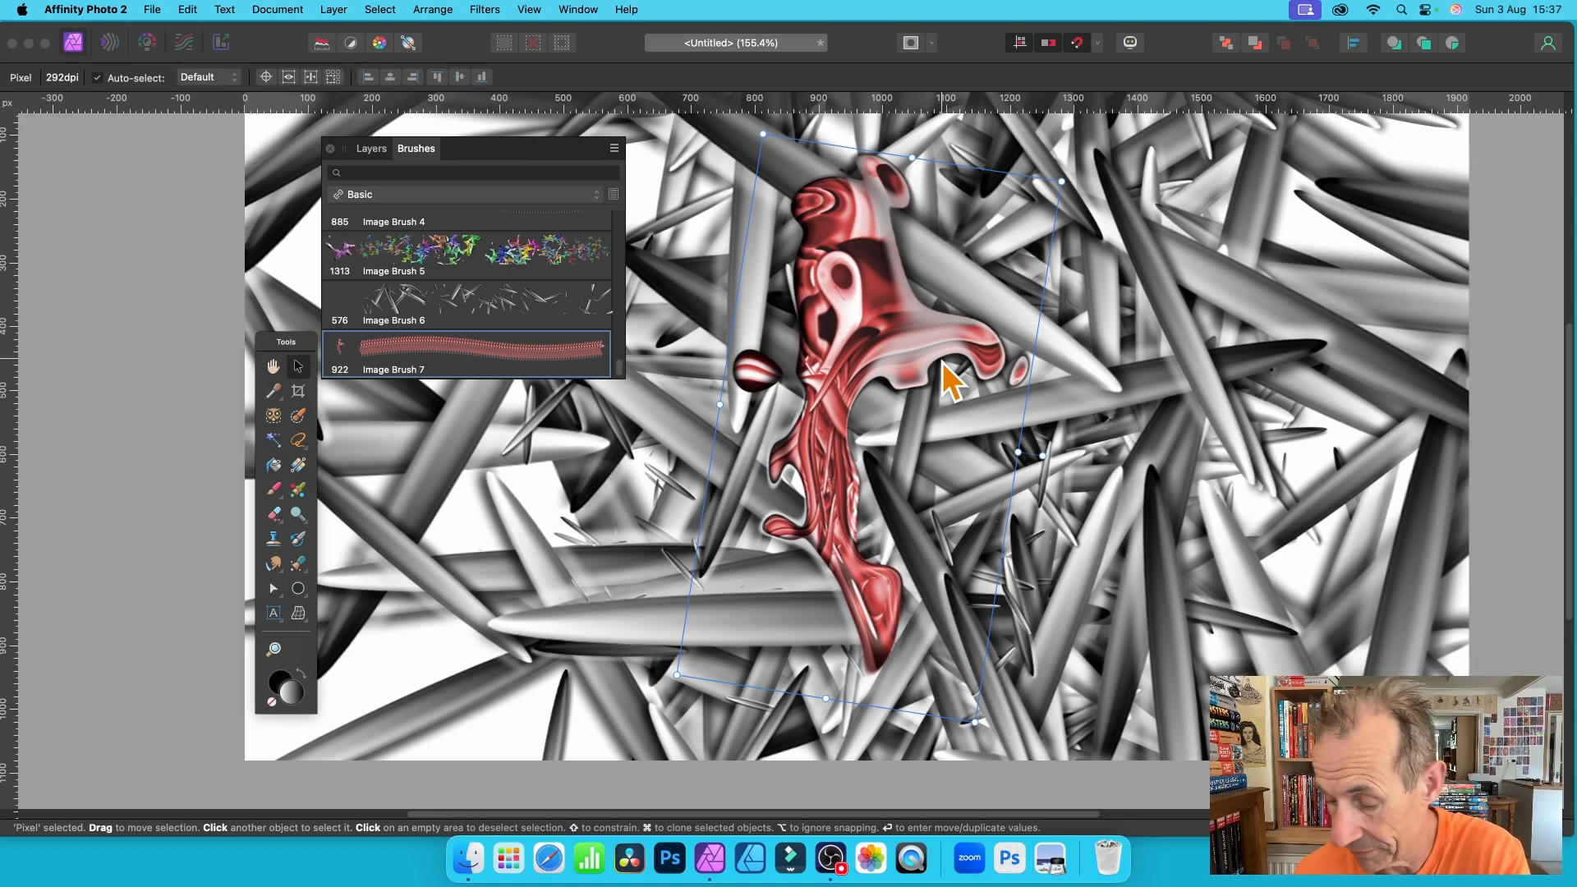
key(Delete)
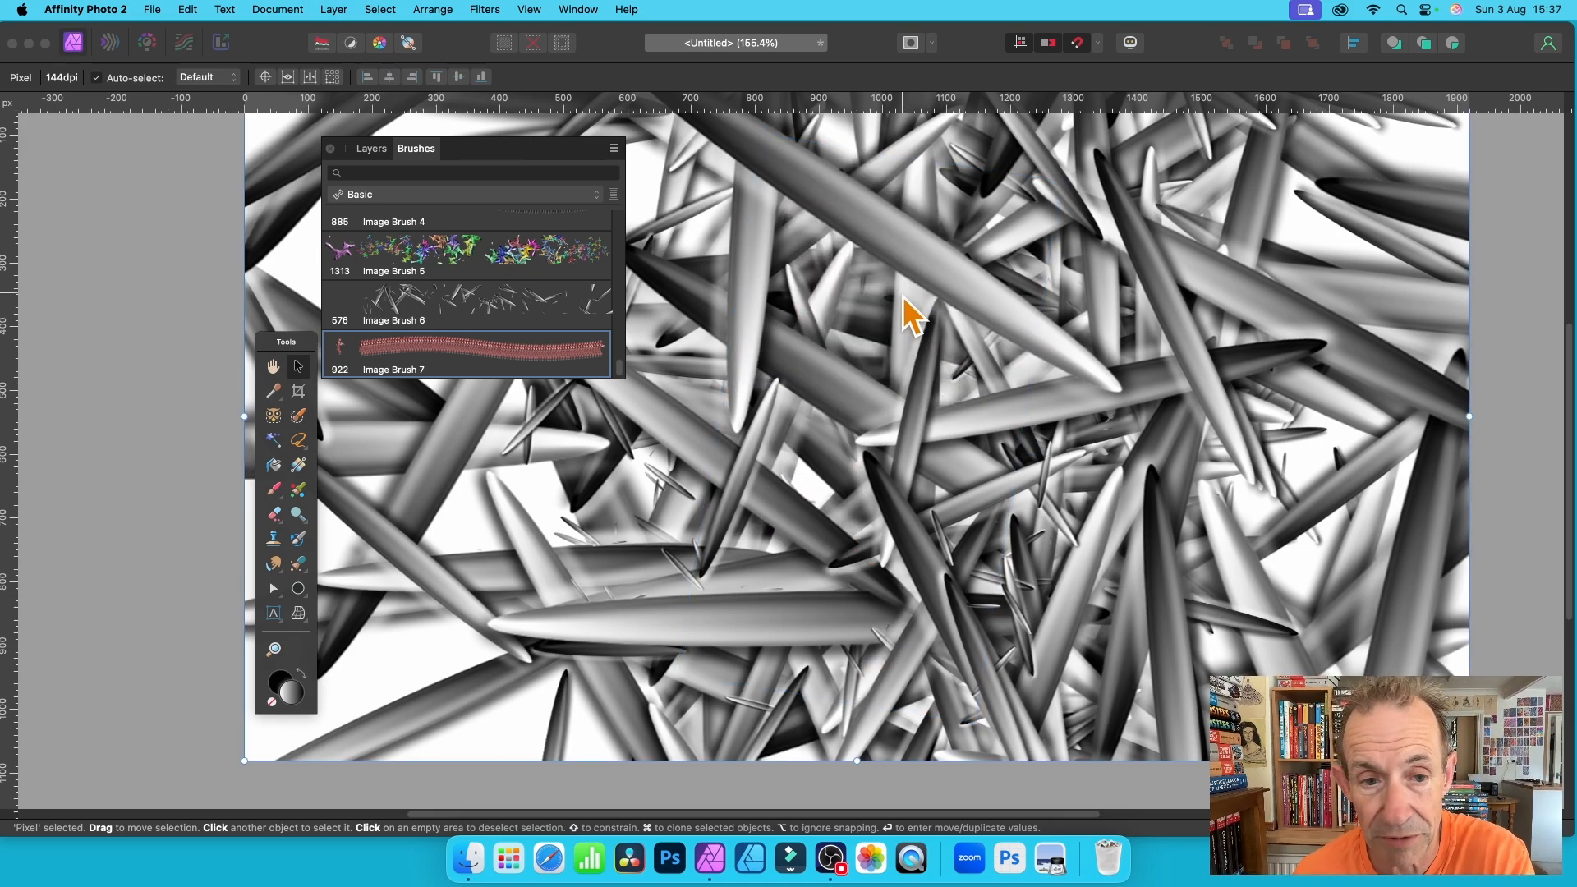
- Open Image Brush 7 for editing and set its size jitter to 74 % with the Random controller
double_click(471, 352)
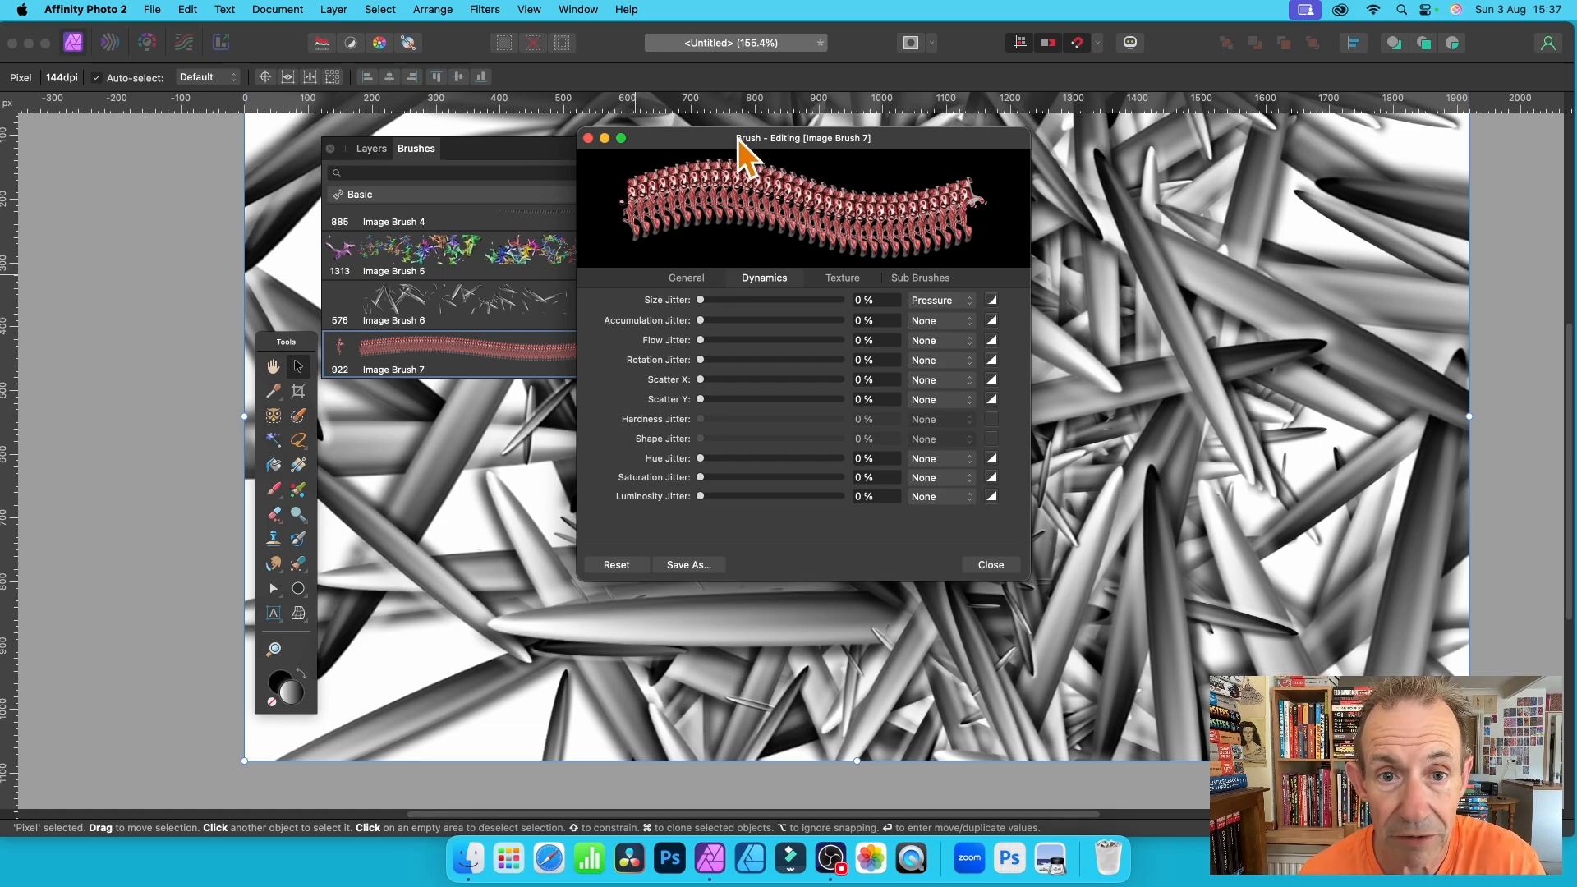
drag(737, 139, 820, 117)
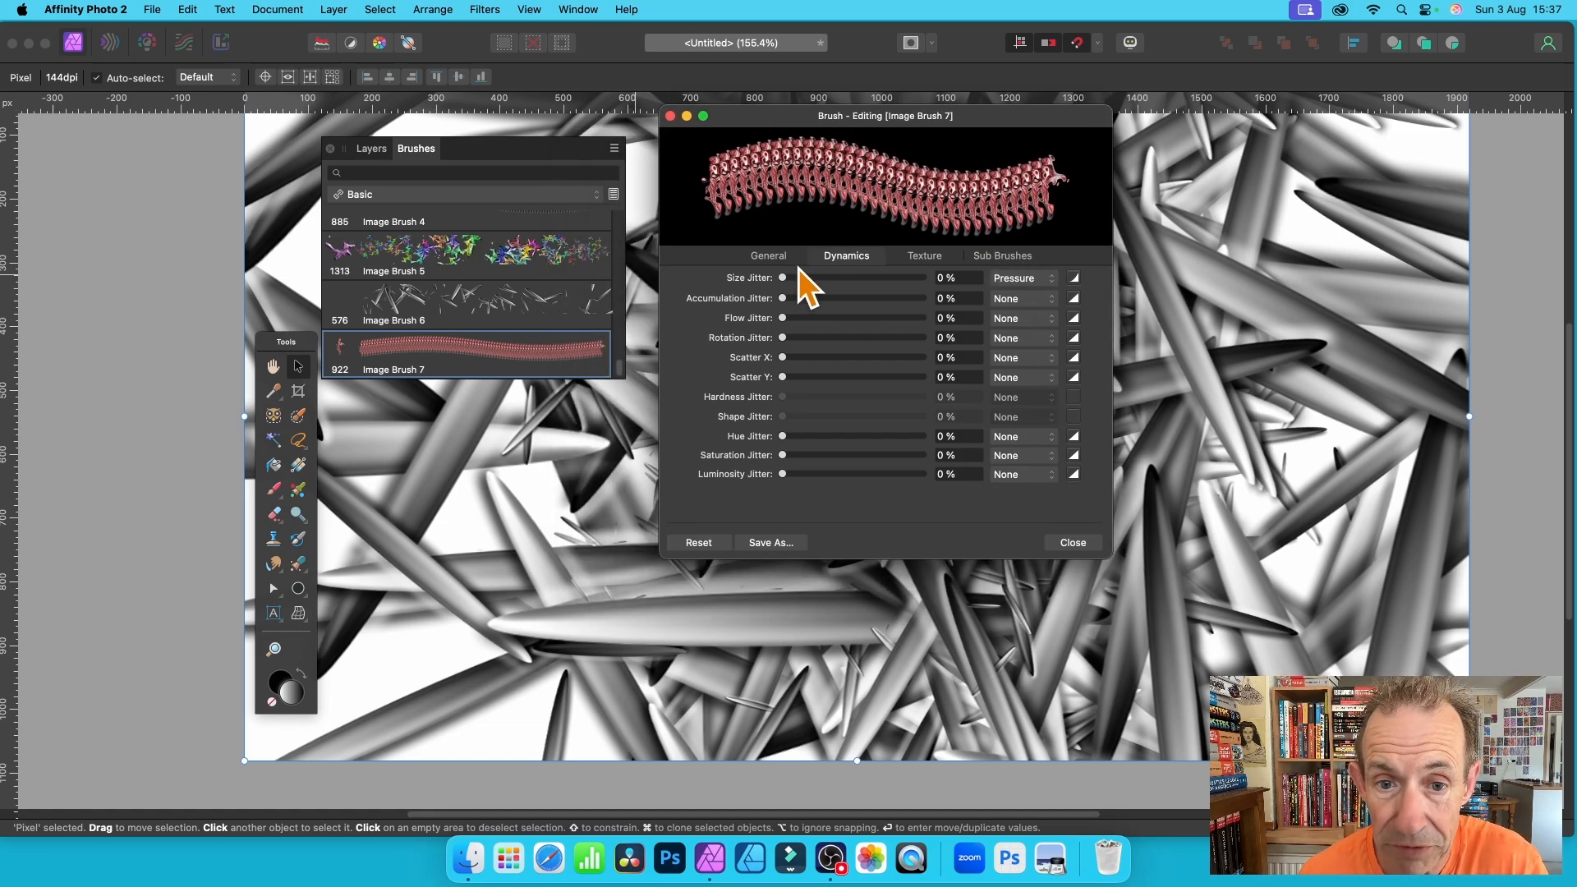
drag(800, 272, 880, 279)
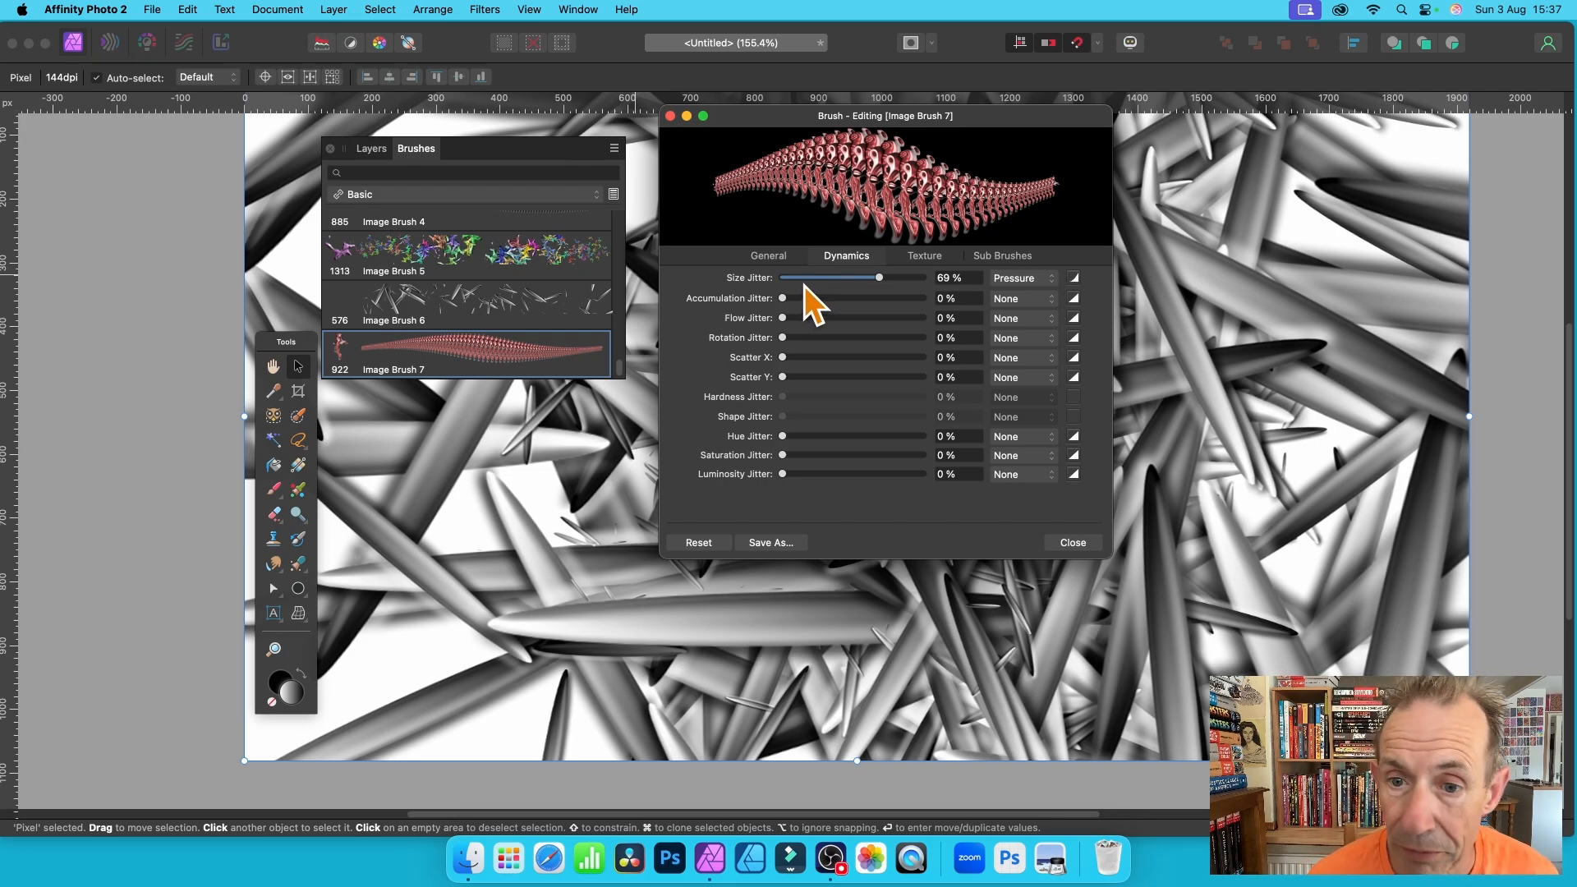
click(1030, 279)
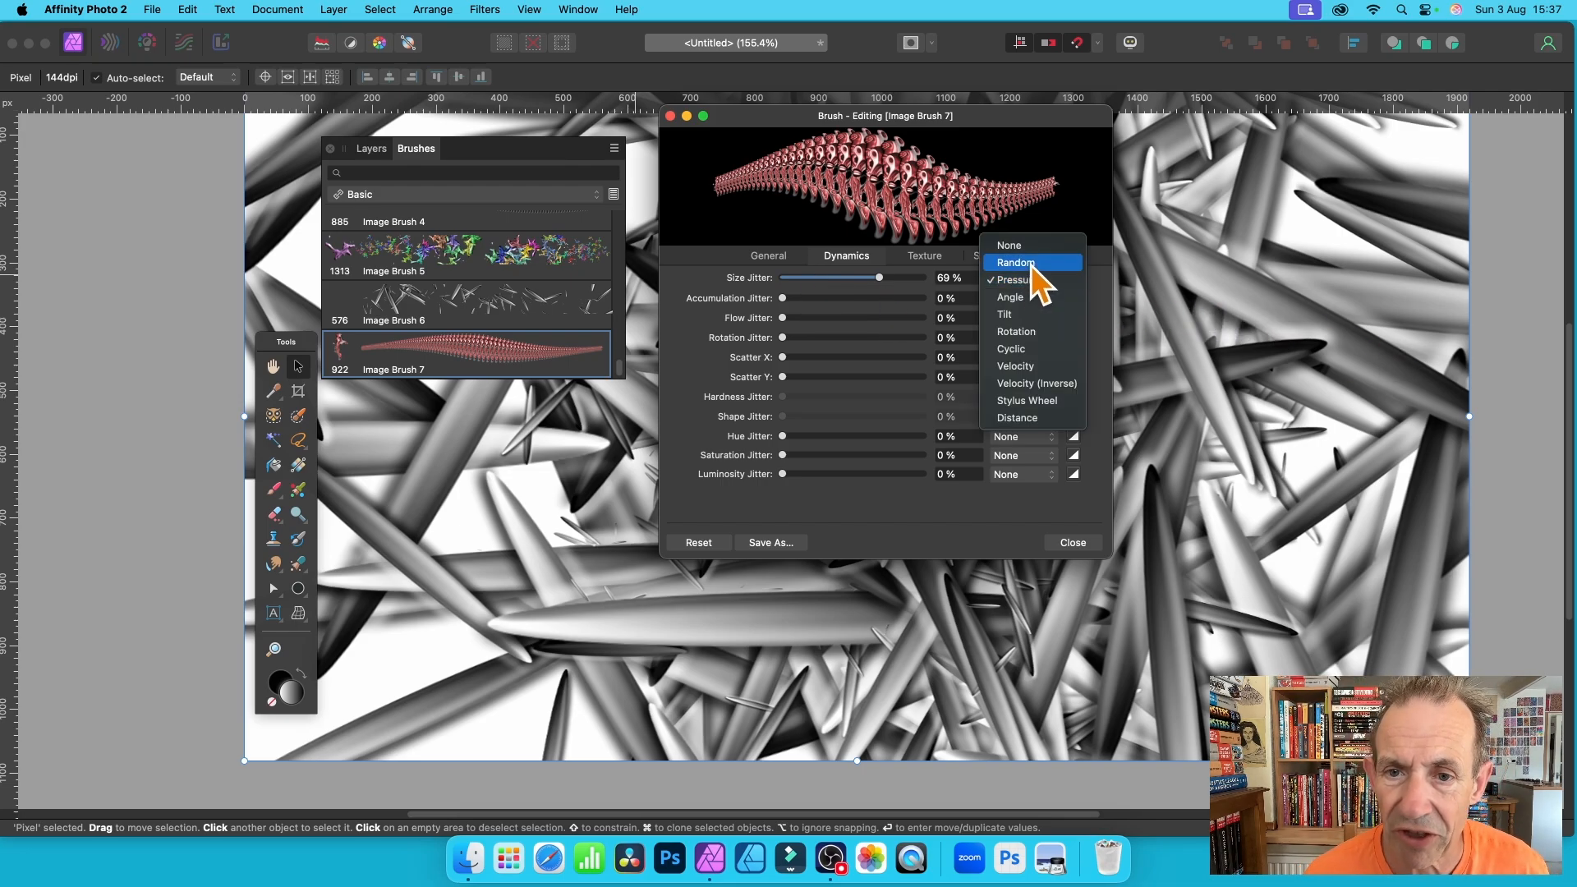
click(1032, 261)
click(889, 278)
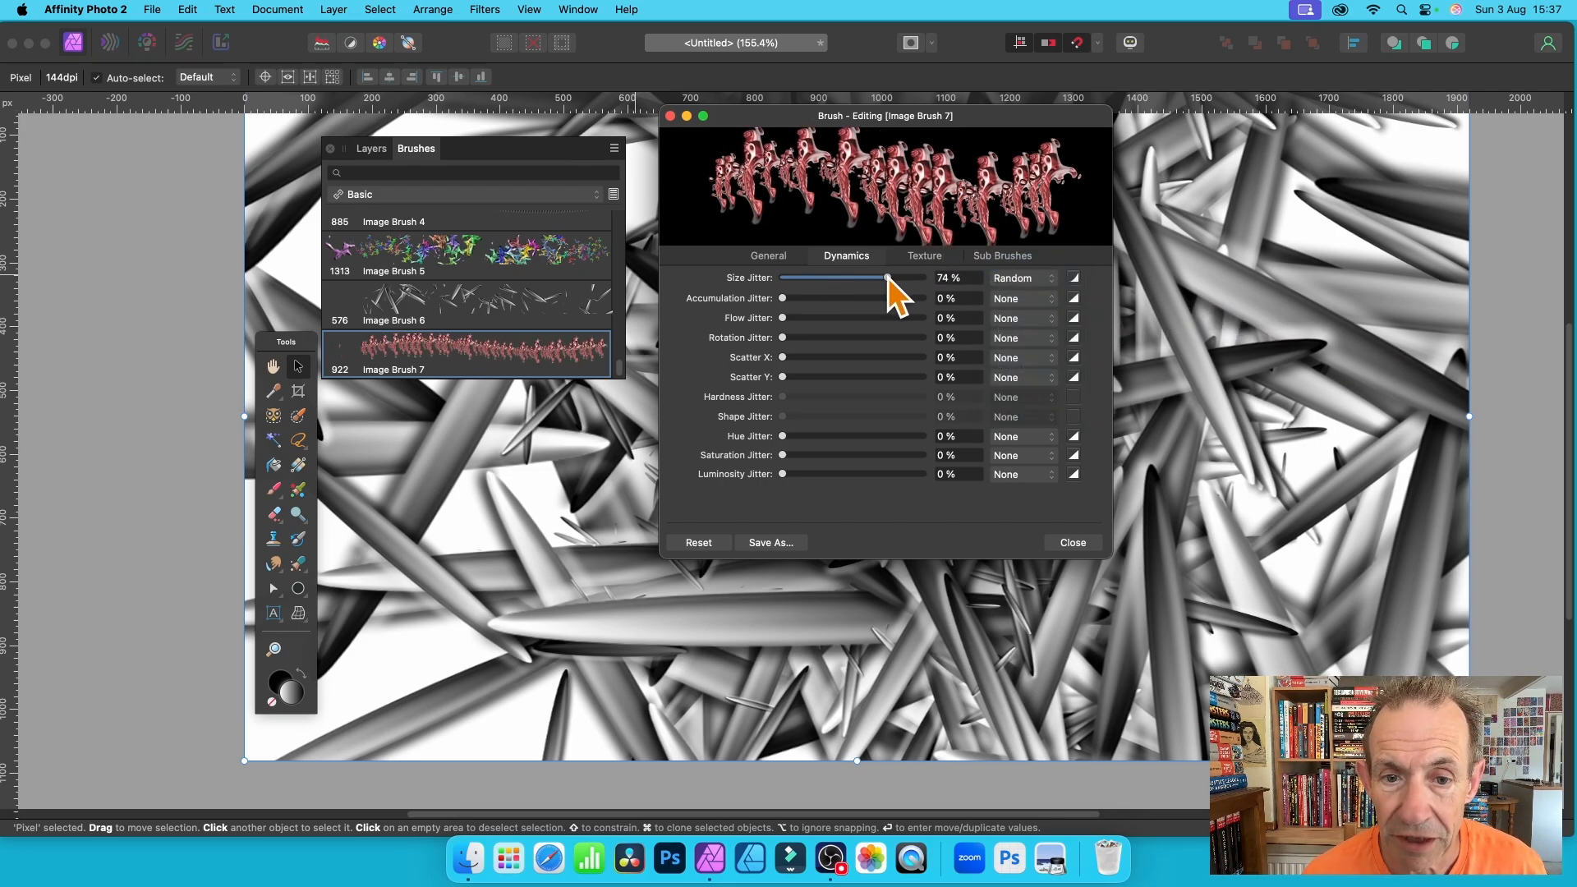
- Switch the size jitter controller to Cyclic and reshape its response curve with a tall early peak and a smaller bump
click(1037, 279)
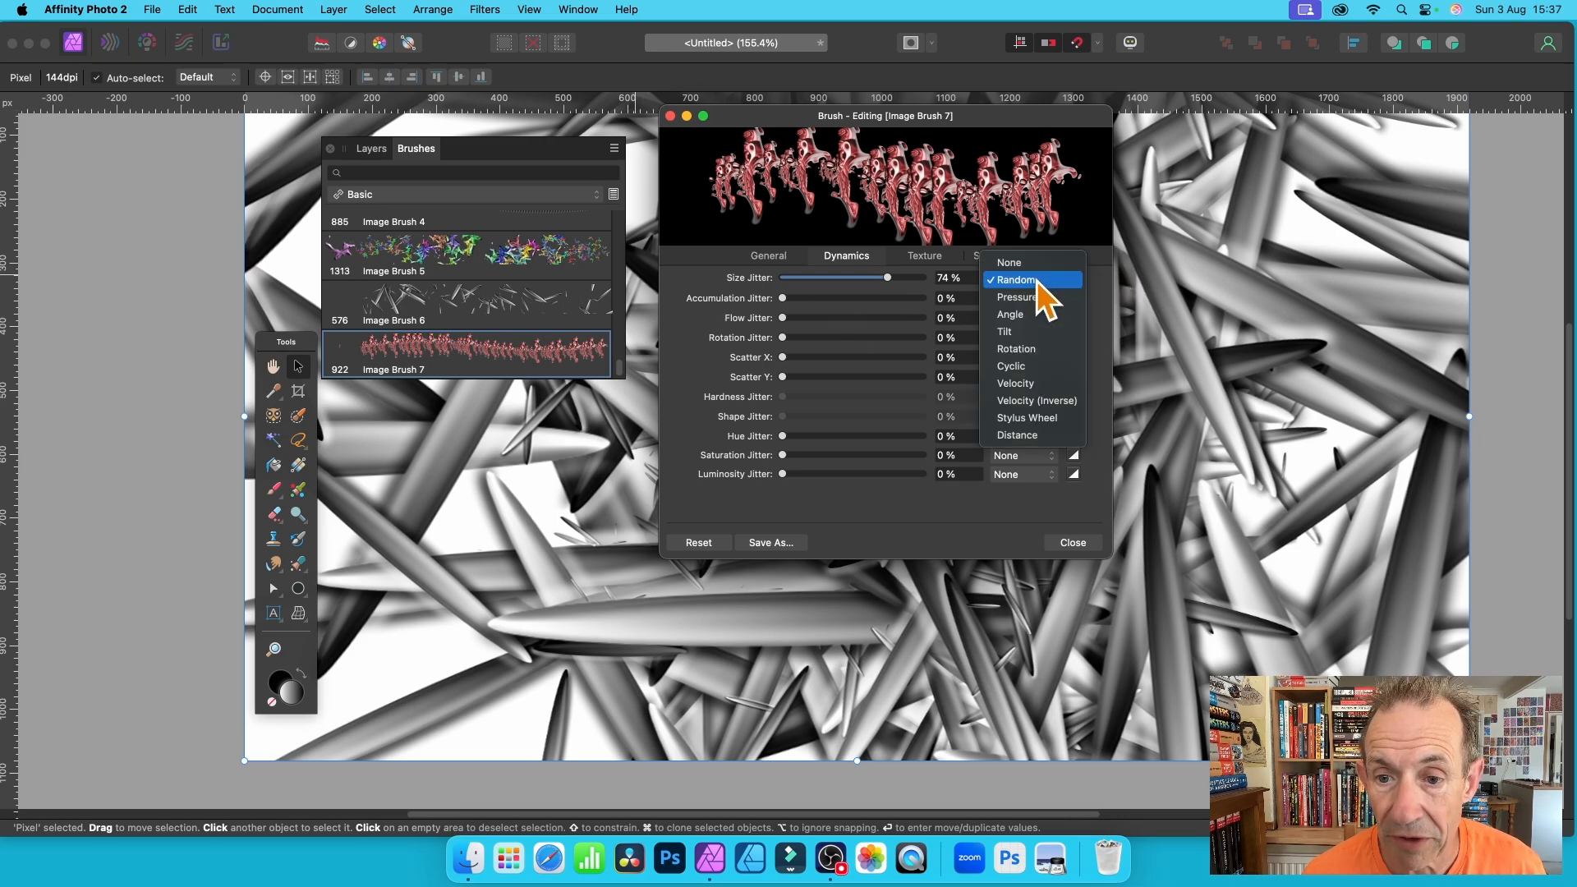
click(1027, 366)
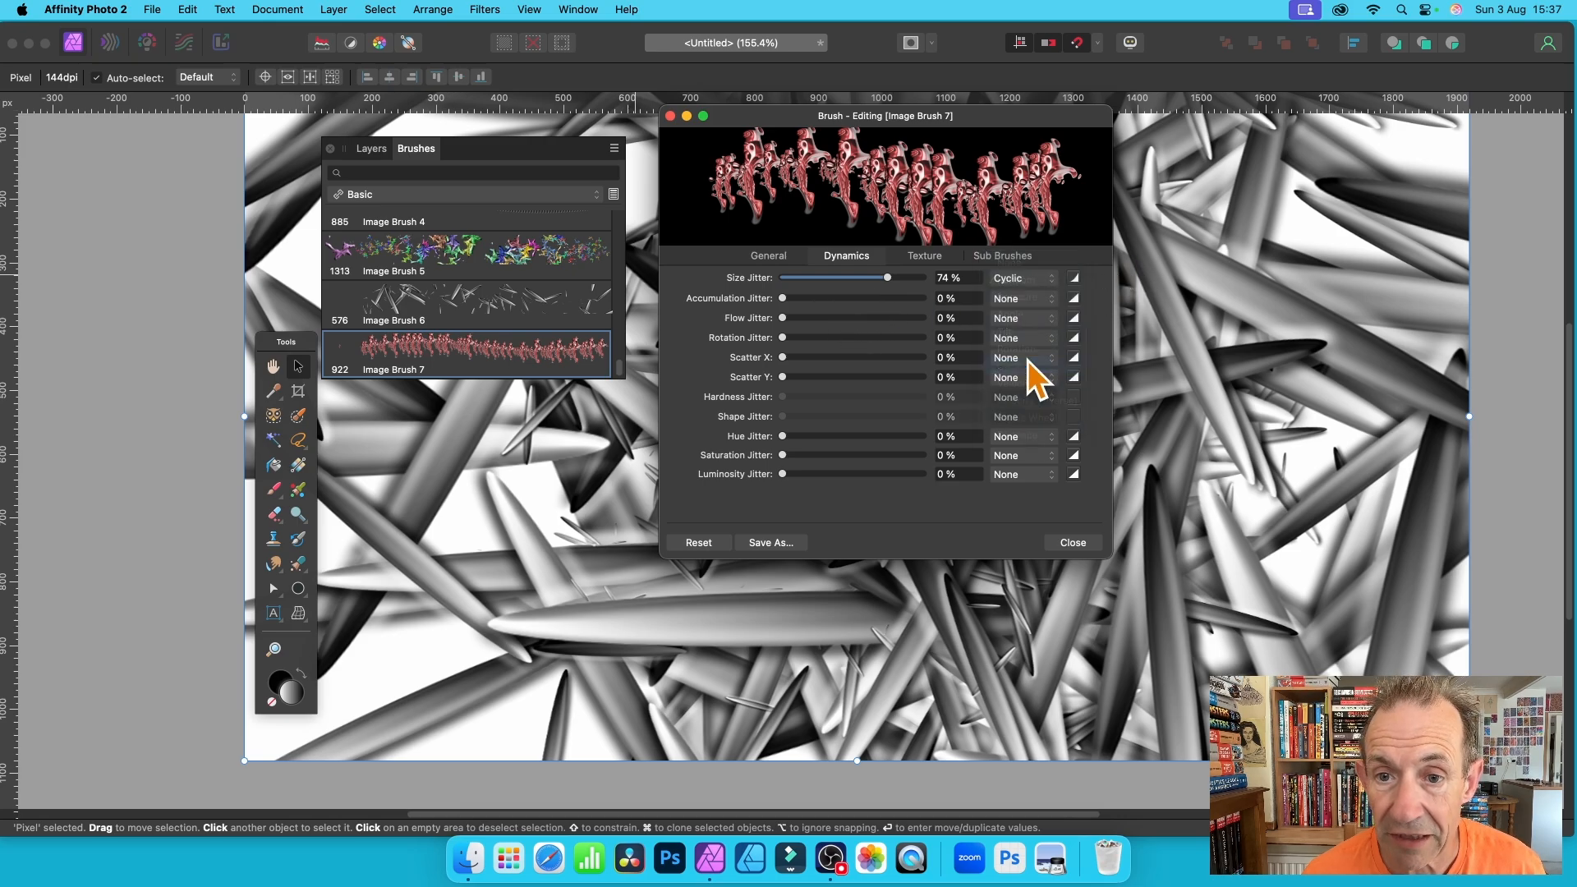
click(1074, 278)
drag(1125, 445, 1125, 347)
mouse_move(1181, 400)
mouse_down()
mouse_move(1173, 311)
mouse_move(1171, 400)
mouse_up()
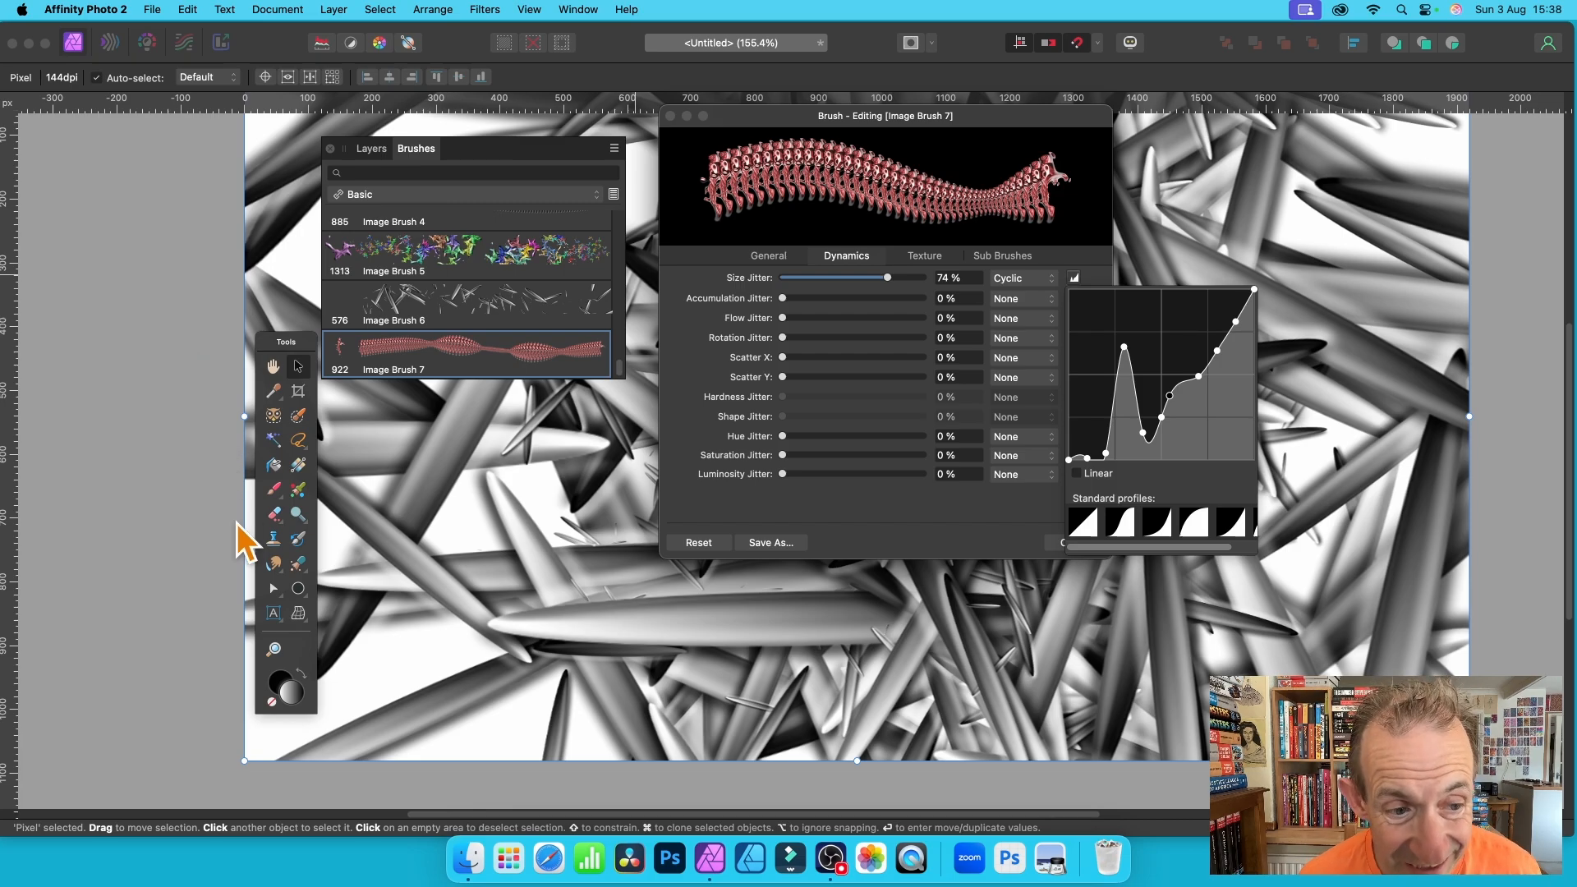
- Paint a wide stroke across the painting with the red image brush
click(274, 491)
mouse_move(545, 529)
mouse_down()
mouse_move(916, 581)
mouse_move(563, 563)
mouse_move(1380, 550)
mouse_move(1126, 511)
mouse_move(1091, 405)
mouse_move(1052, 370)
mouse_up()
click(781, 311)
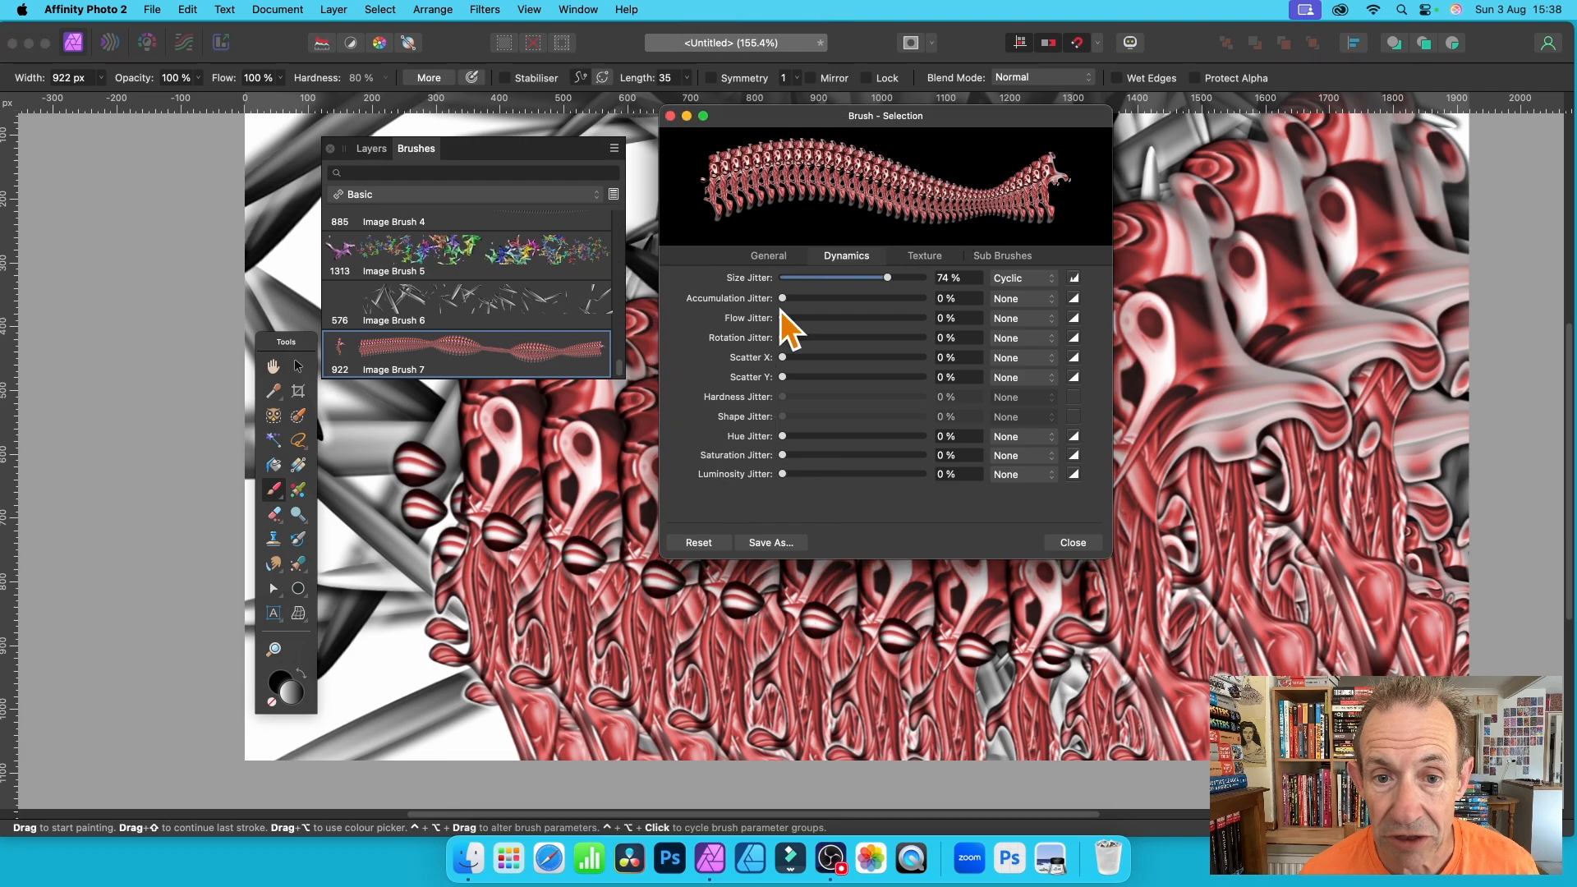
- Reduce the brush spacing to 6 % and paint dense red strokes over the whole canvas
click(769, 256)
drag(799, 369, 788, 368)
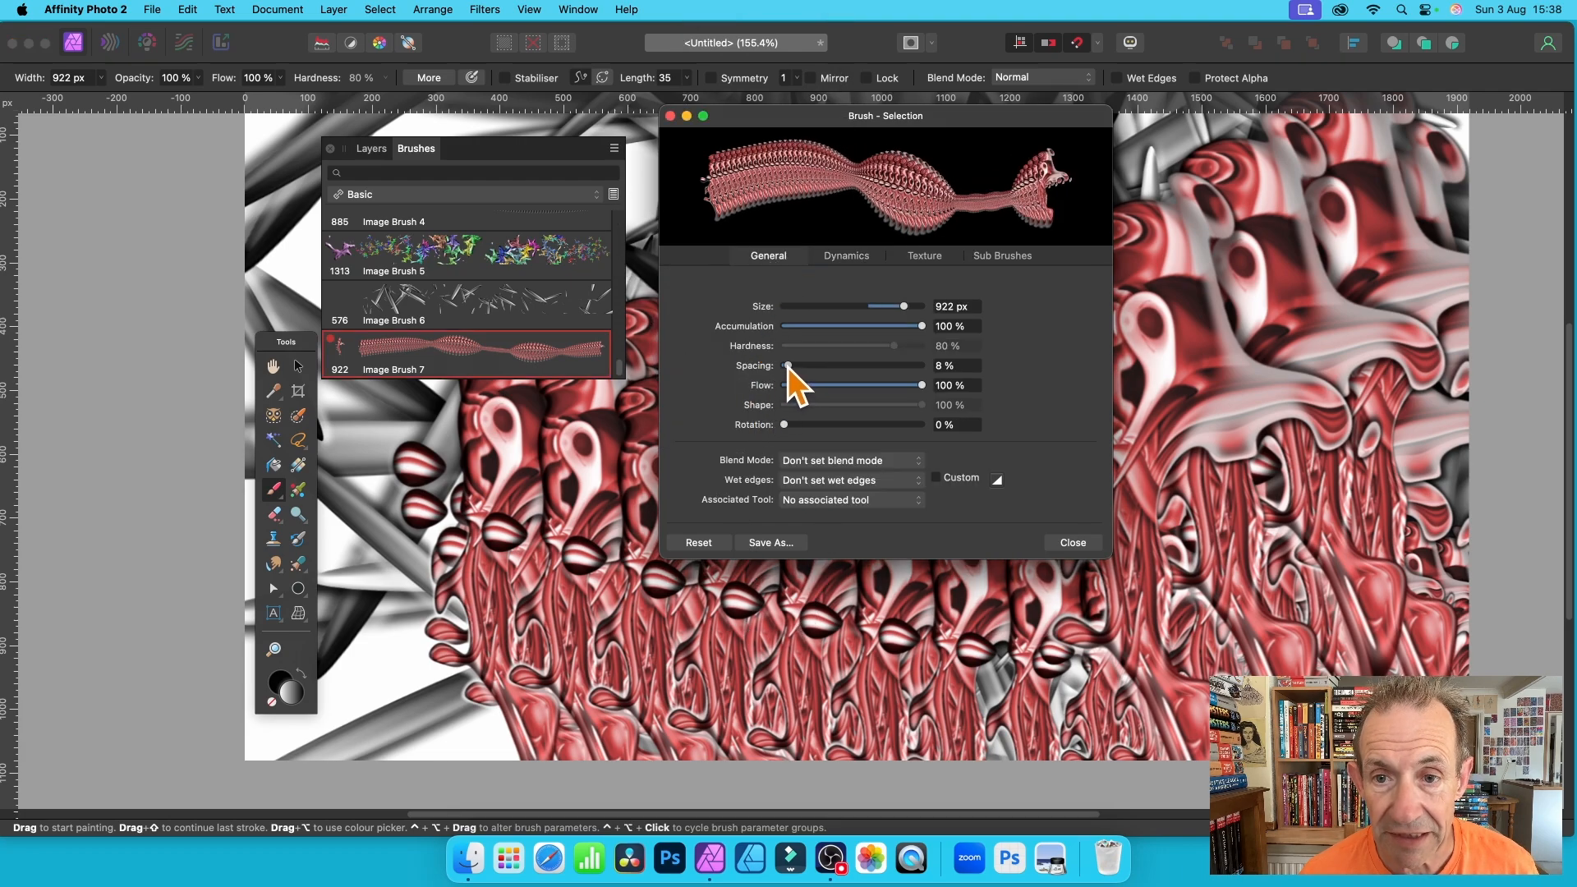
mouse_move(490, 476)
mouse_down()
mouse_move(707, 576)
mouse_move(1479, 477)
mouse_move(1339, 493)
mouse_move(1479, 509)
mouse_move(1446, 452)
mouse_move(1069, 90)
mouse_move(542, 279)
mouse_move(641, 559)
mouse_move(378, 740)
mouse_up()
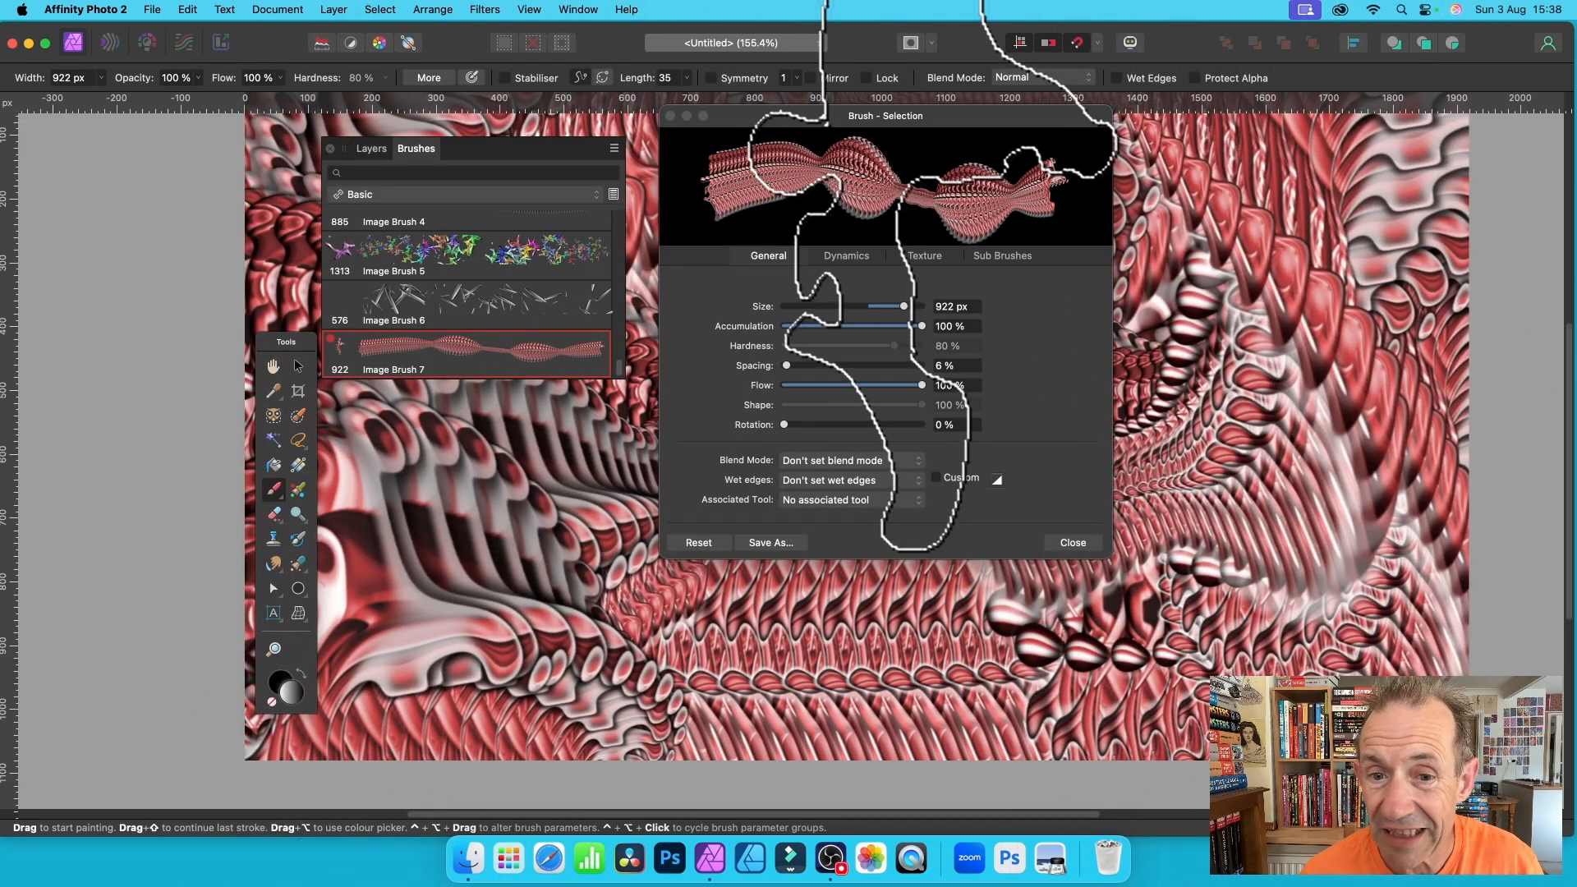
- Set random rotation jitter to 68 %, scatter X to 364 %, scatter Y to 492 % and hue jitter to 90 %
click(858, 261)
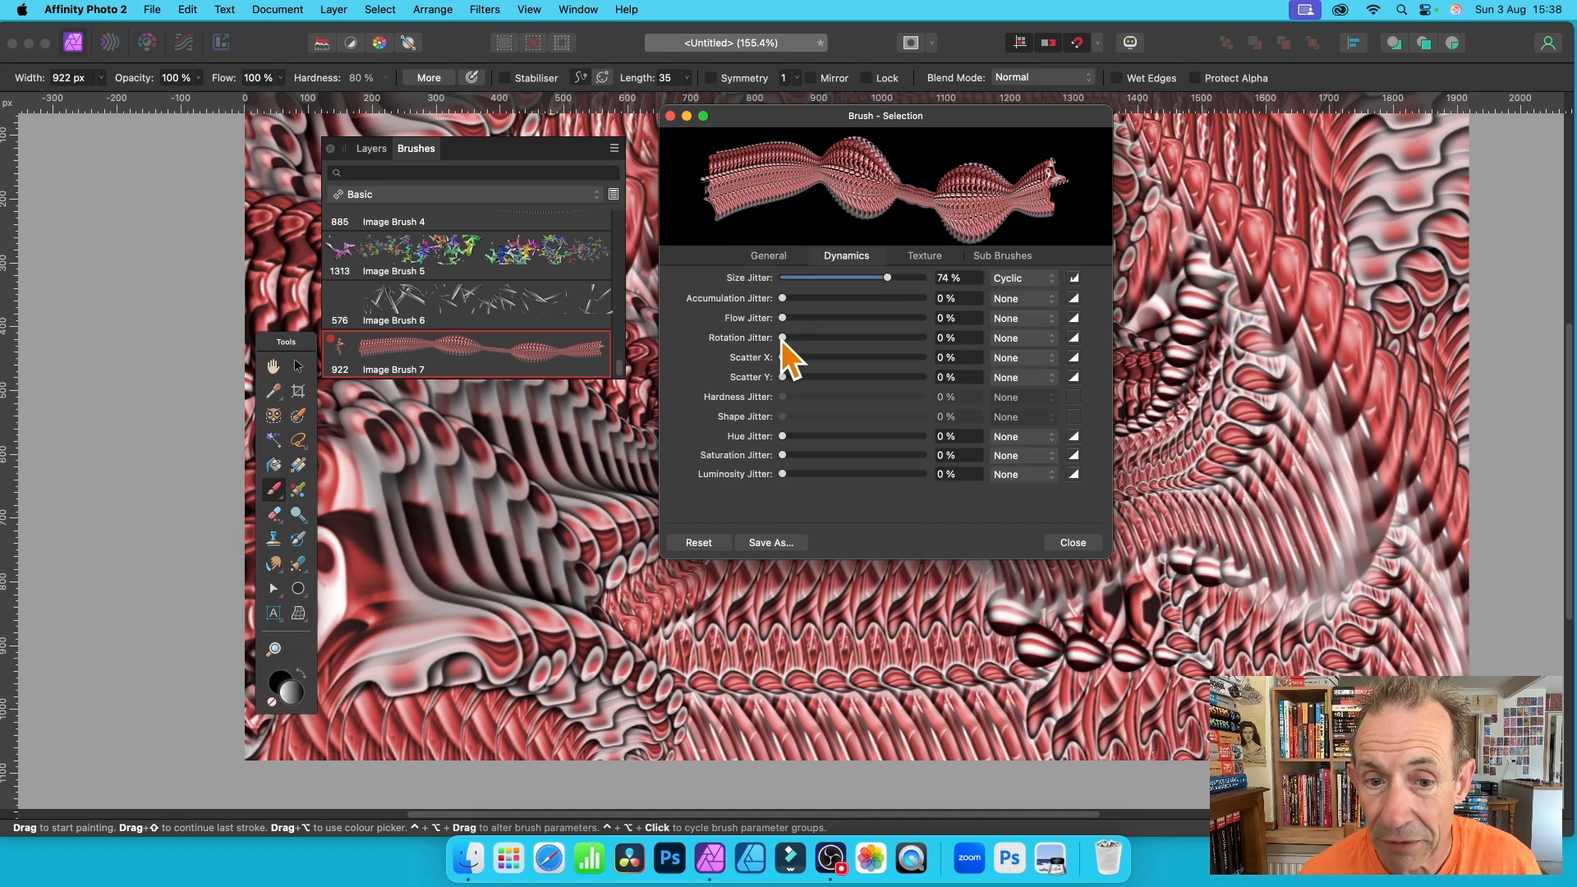
mouse_move(785, 343)
mouse_down()
mouse_move(881, 343)
mouse_move(825, 359)
mouse_move(862, 380)
mouse_up()
drag(795, 438, 909, 435)
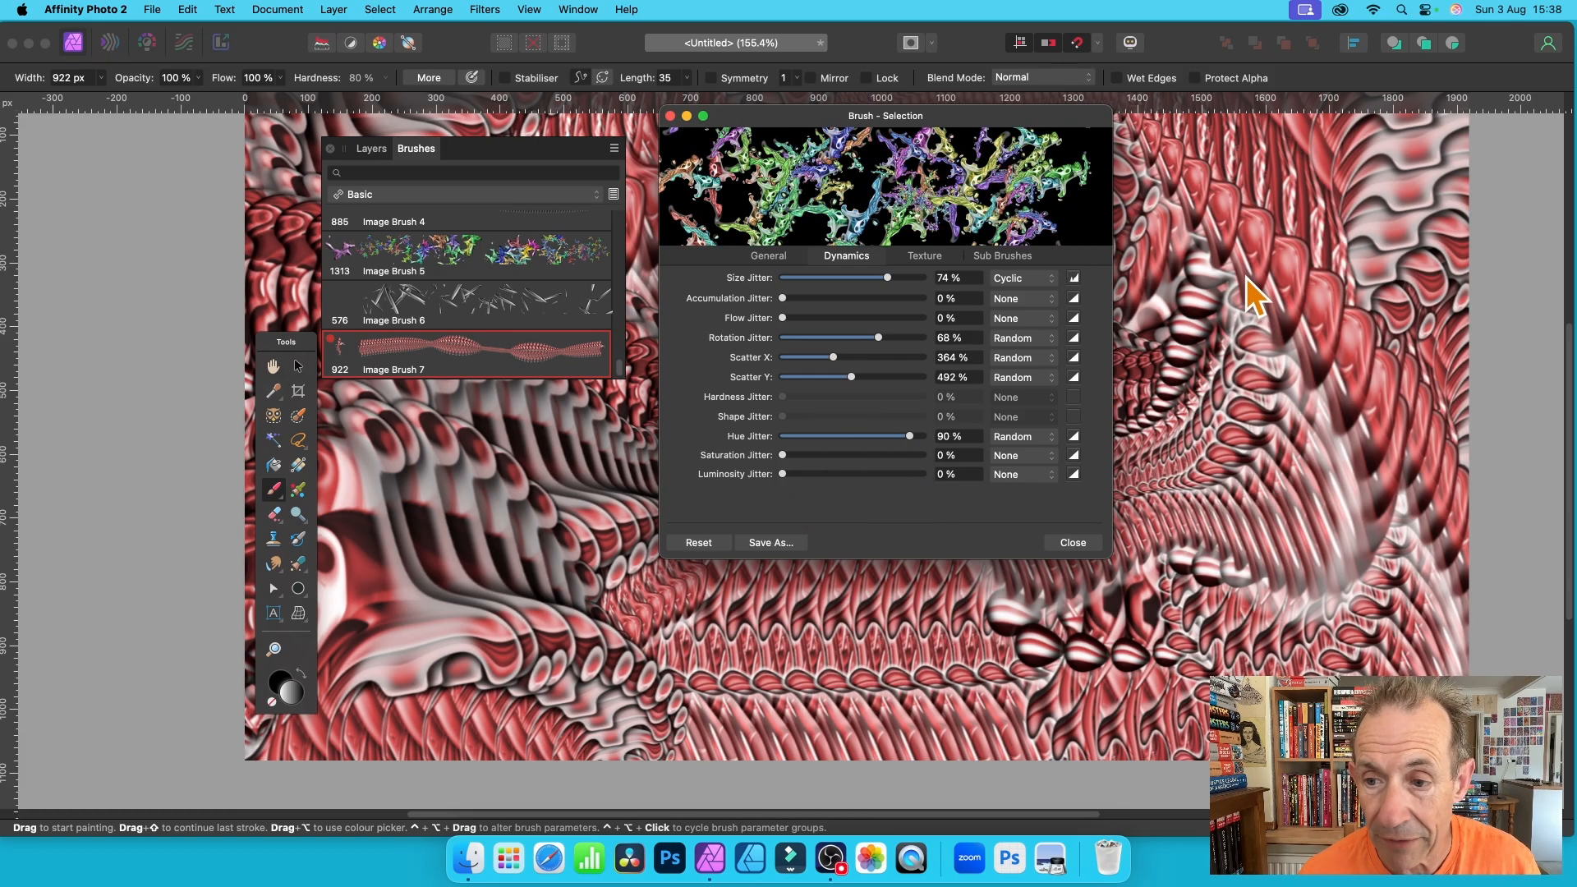
- Cover the canvas with scattered multicoloured shapes, then close the brush settings and move the brush list aside
mouse_move(1249, 295)
mouse_down()
mouse_move(1410, 346)
mouse_move(1379, 486)
mouse_move(1433, 477)
mouse_move(1433, 308)
mouse_move(1486, 339)
mouse_move(1225, 401)
mouse_move(909, 431)
mouse_move(624, 331)
mouse_move(285, 331)
mouse_move(362, 262)
mouse_move(609, 409)
mouse_move(640, 577)
mouse_move(793, 631)
mouse_move(893, 617)
mouse_move(1094, 462)
mouse_move(1324, 524)
mouse_move(1463, 401)
mouse_move(1463, 354)
mouse_move(1410, 277)
mouse_move(262, 431)
mouse_move(408, 571)
mouse_move(409, 555)
mouse_move(139, 632)
mouse_move(139, 493)
mouse_move(662, 323)
mouse_move(1387, 308)
mouse_move(1171, 401)
mouse_move(393, 169)
mouse_move(508, 162)
mouse_move(801, 231)
mouse_move(579, 210)
mouse_up()
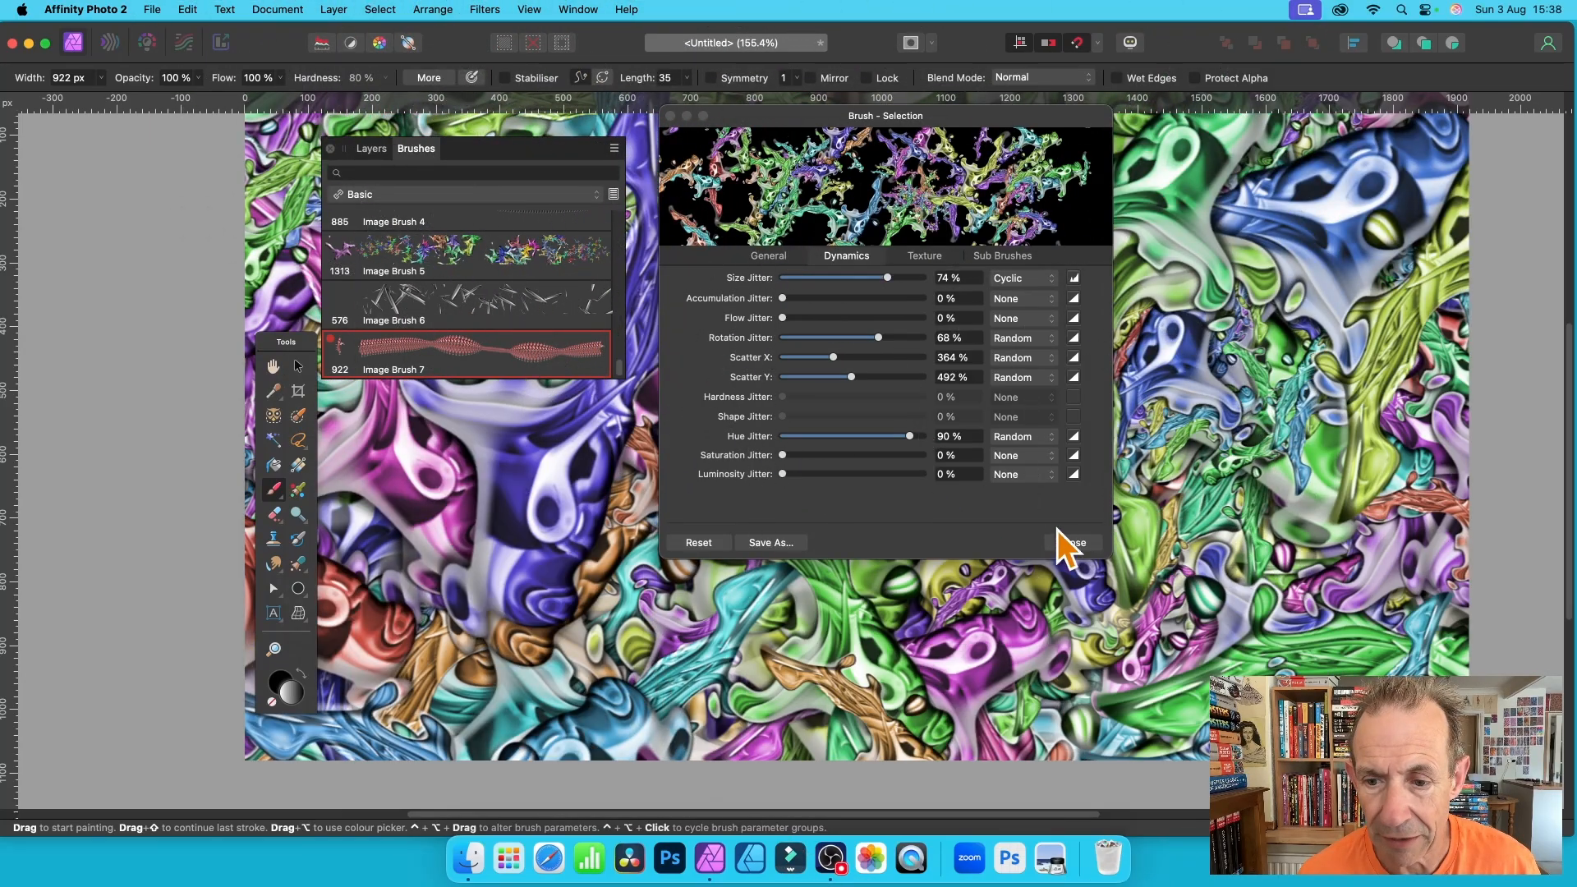
click(1078, 545)
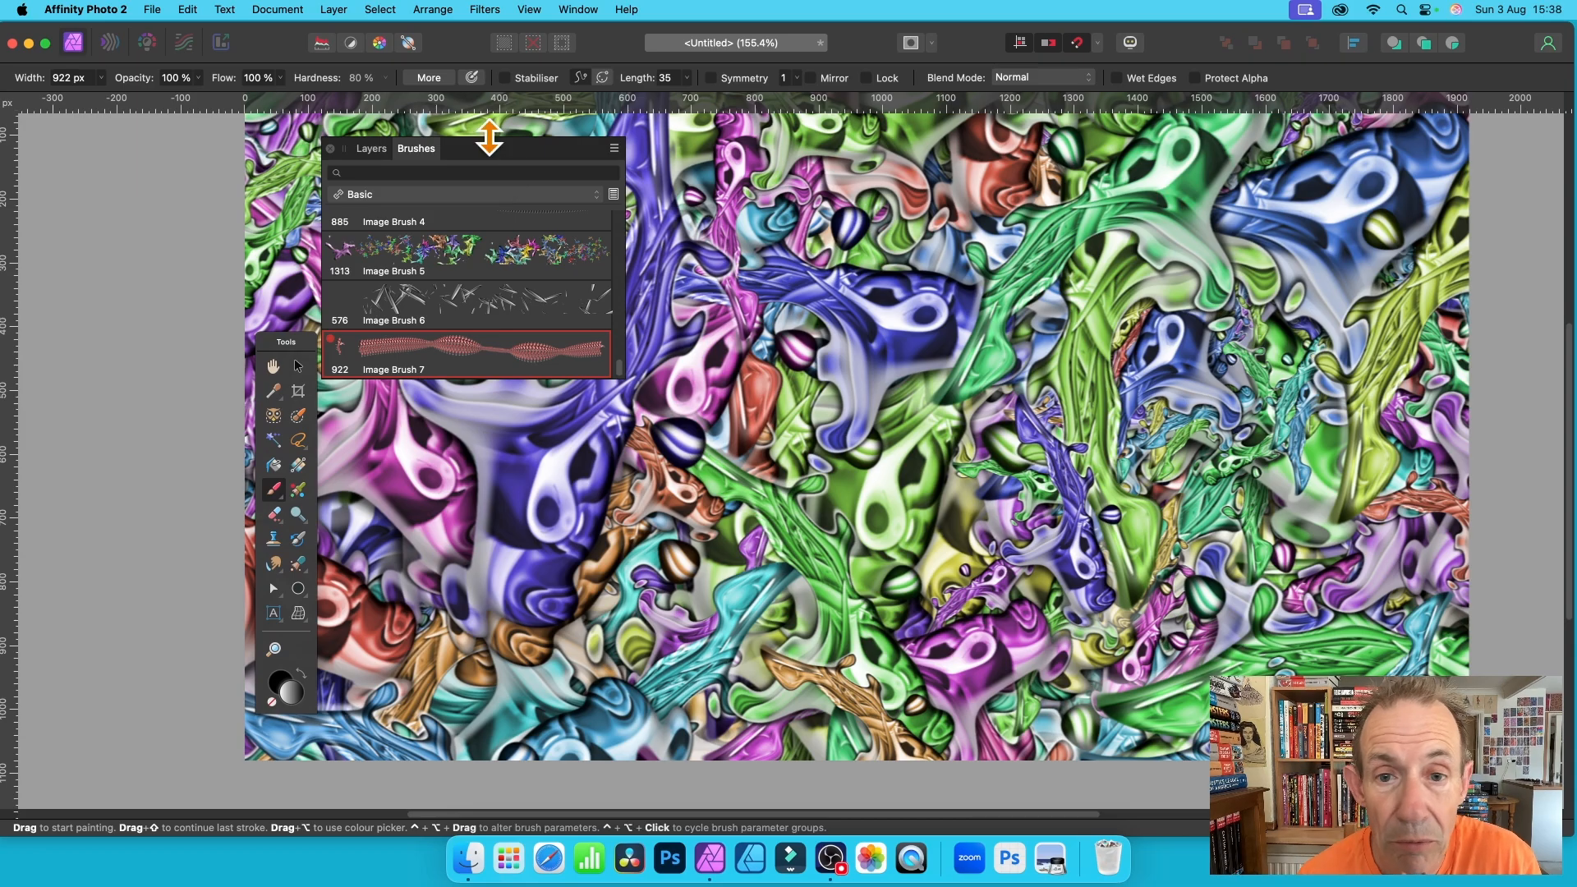
mouse_move(488, 150)
mouse_down()
mouse_move(1412, 174)
mouse_move(1060, 156)
mouse_move(882, 115)
mouse_up()
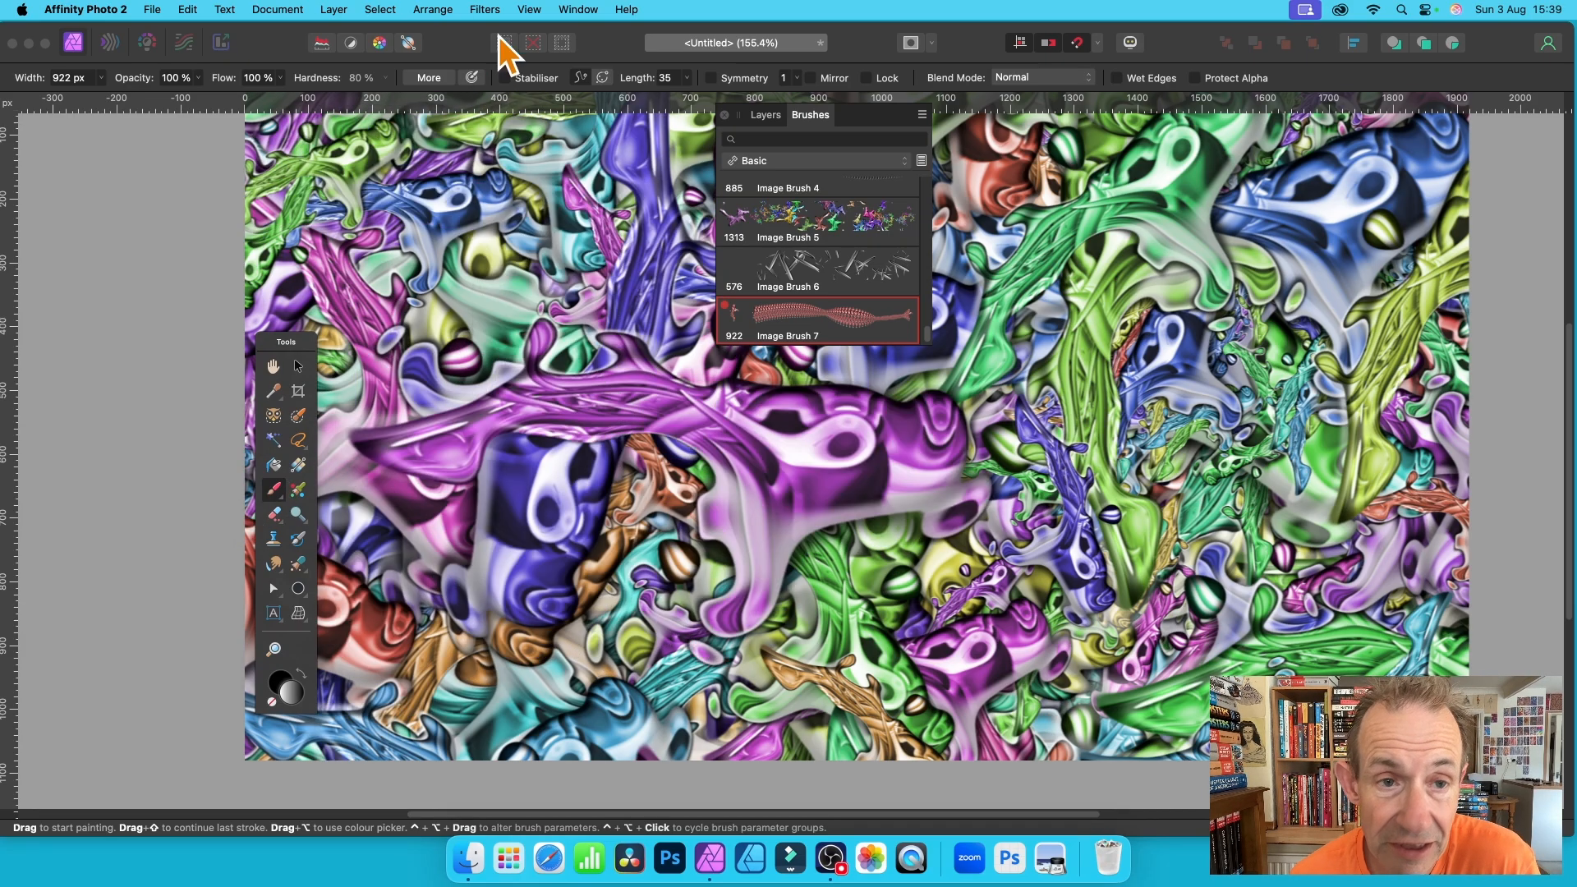
- Add a new layer and paint smaller multicoloured shapes on it with the brush width set to 270 px, then show the layer list
click(333, 9)
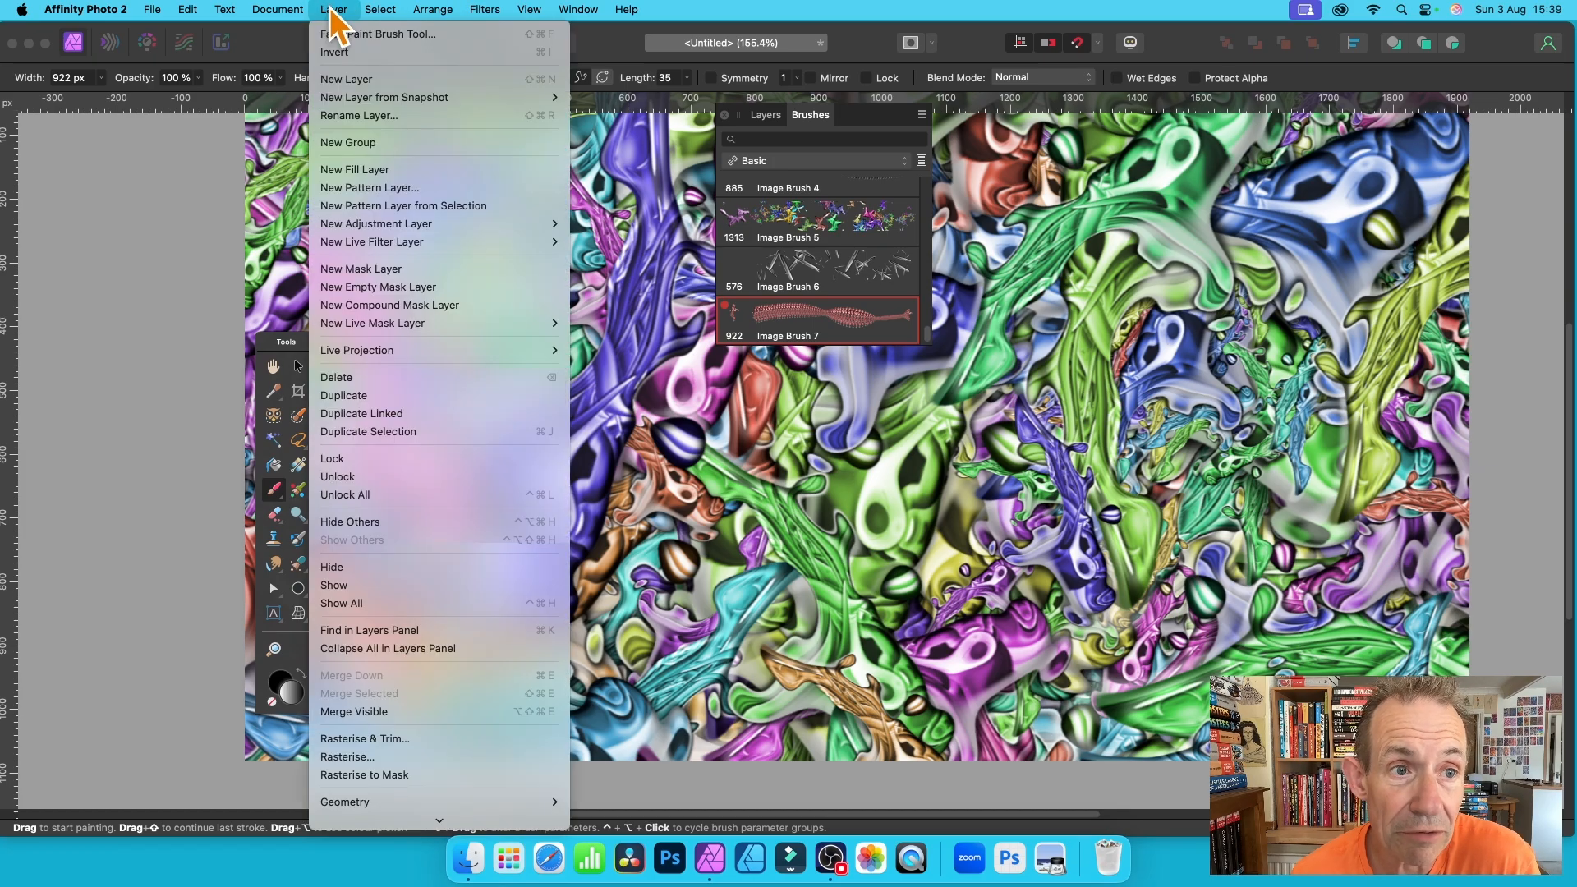
click(342, 82)
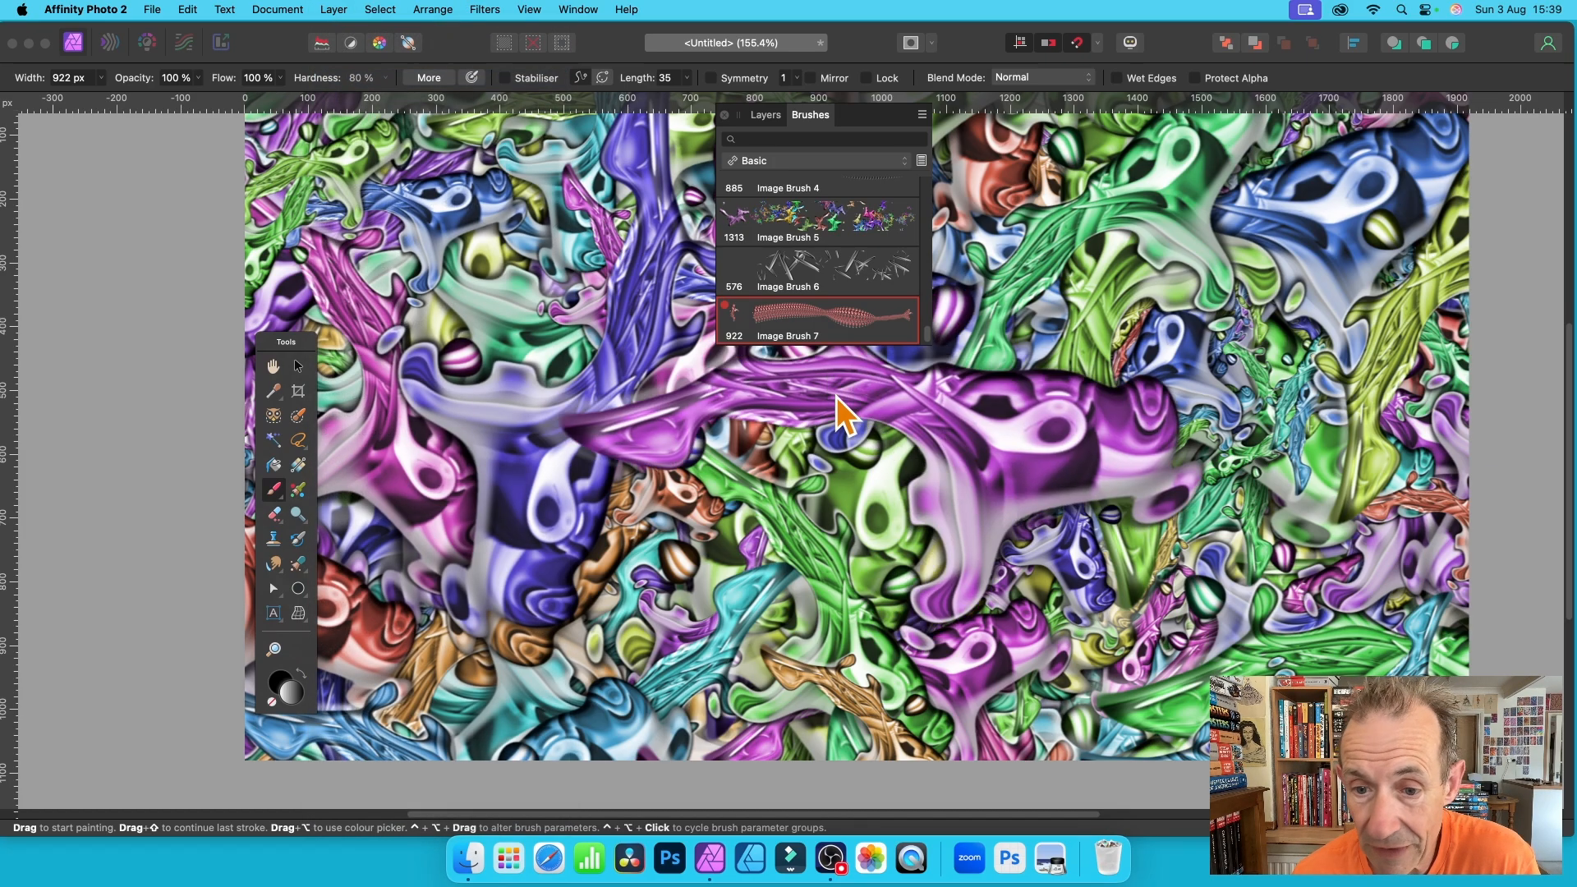
click(99, 78)
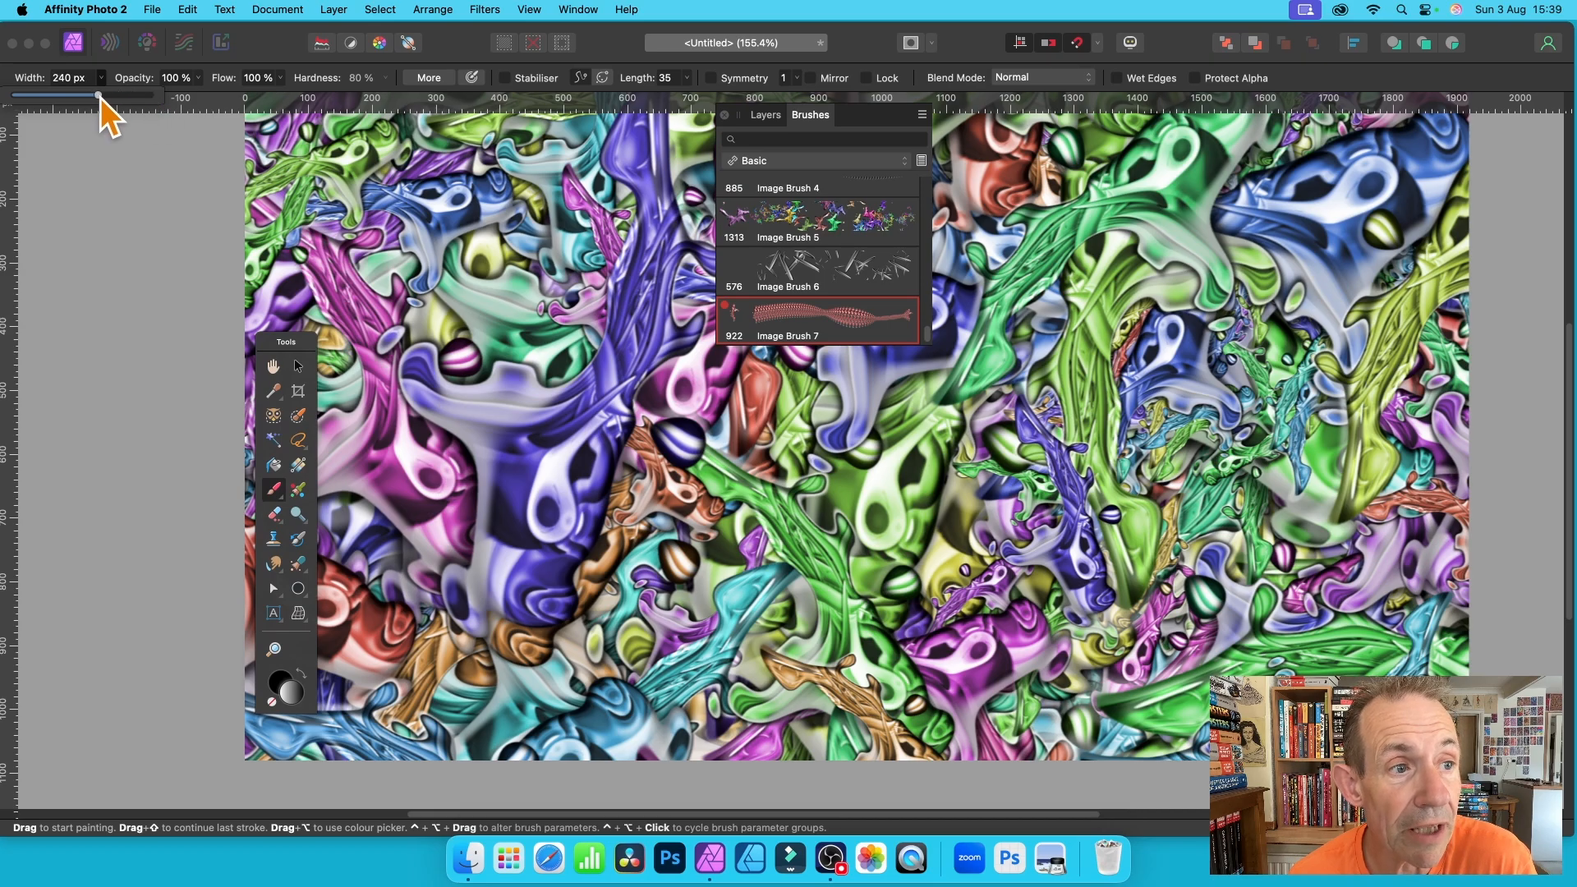
drag(99, 95, 105, 95)
mouse_move(663, 417)
mouse_down()
mouse_move(662, 463)
mouse_move(781, 458)
mouse_move(831, 486)
mouse_move(1208, 477)
mouse_up()
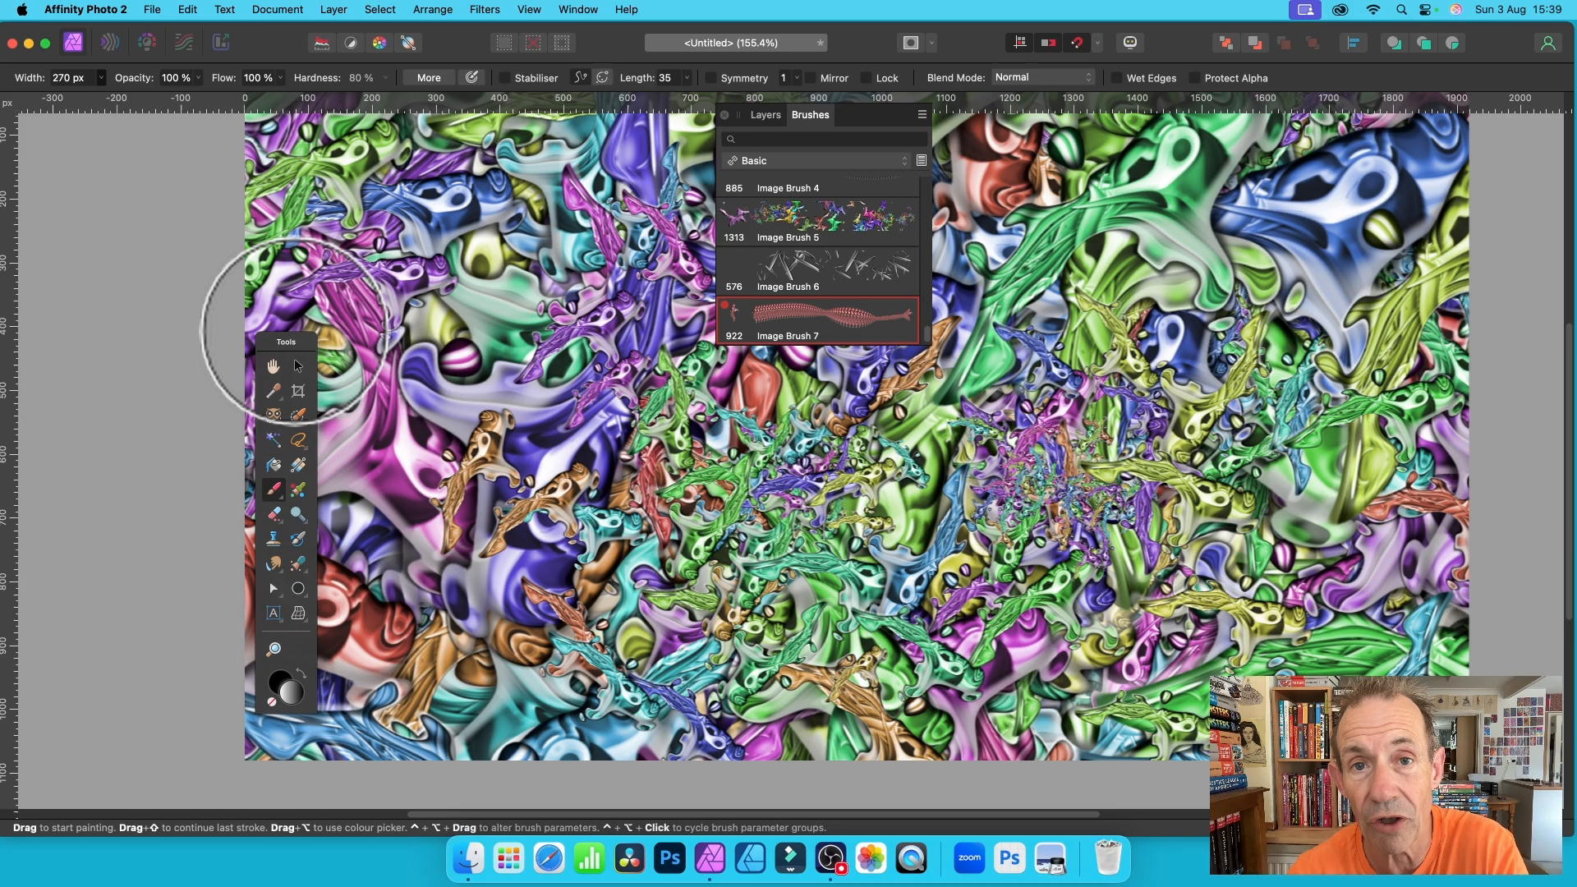
click(769, 116)
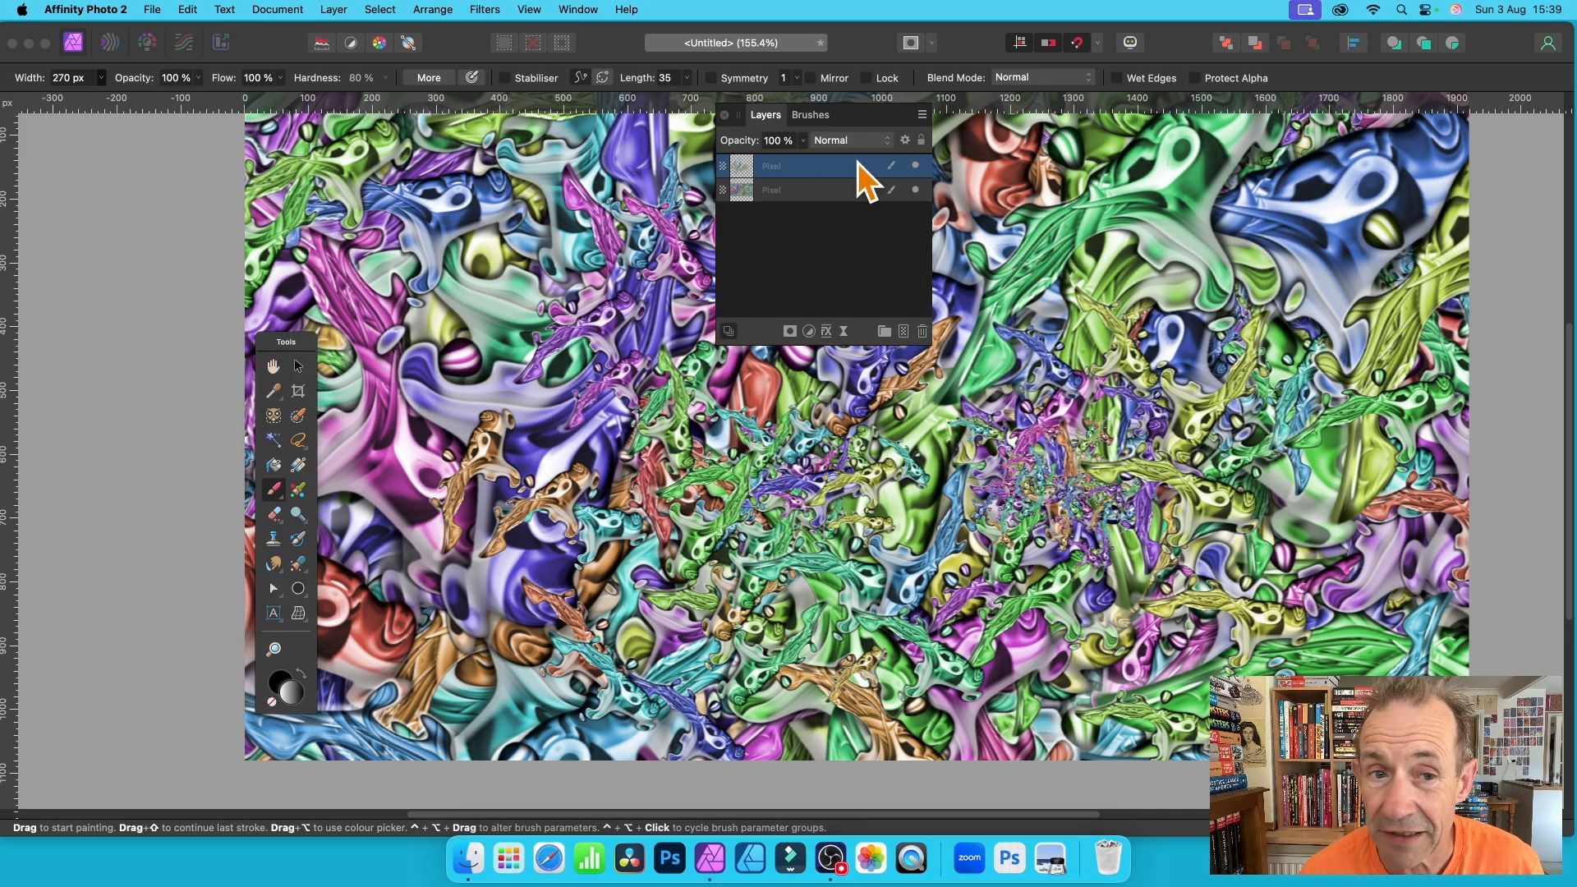
- Add a Pillow bevel/emboss effect to the upper layer with a radius of 12.8 px and soften of 1.2 px
click(828, 332)
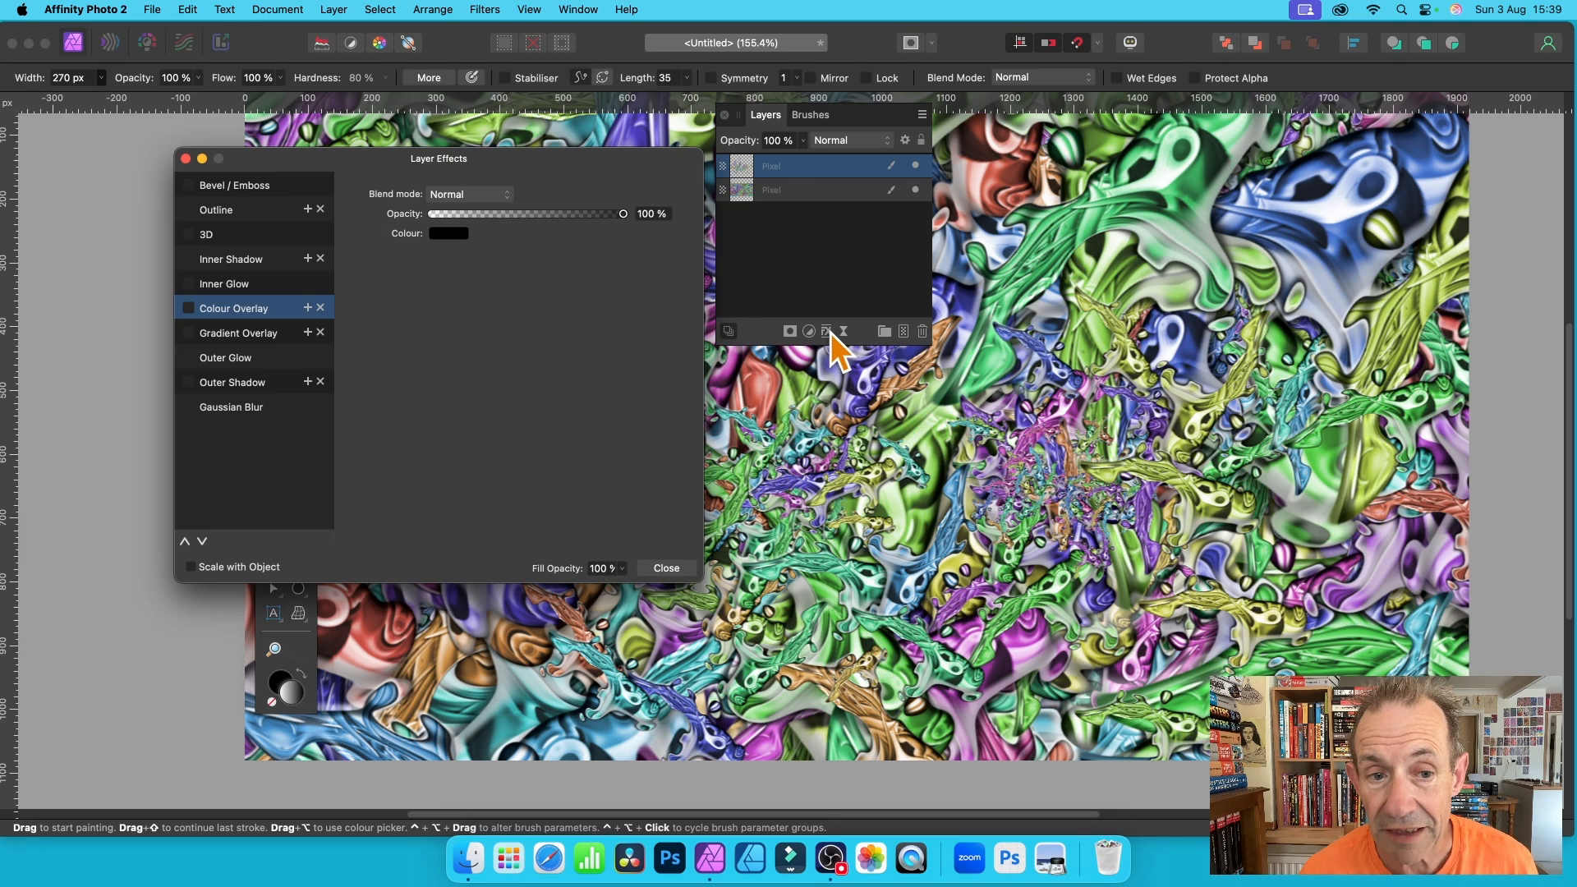
click(228, 187)
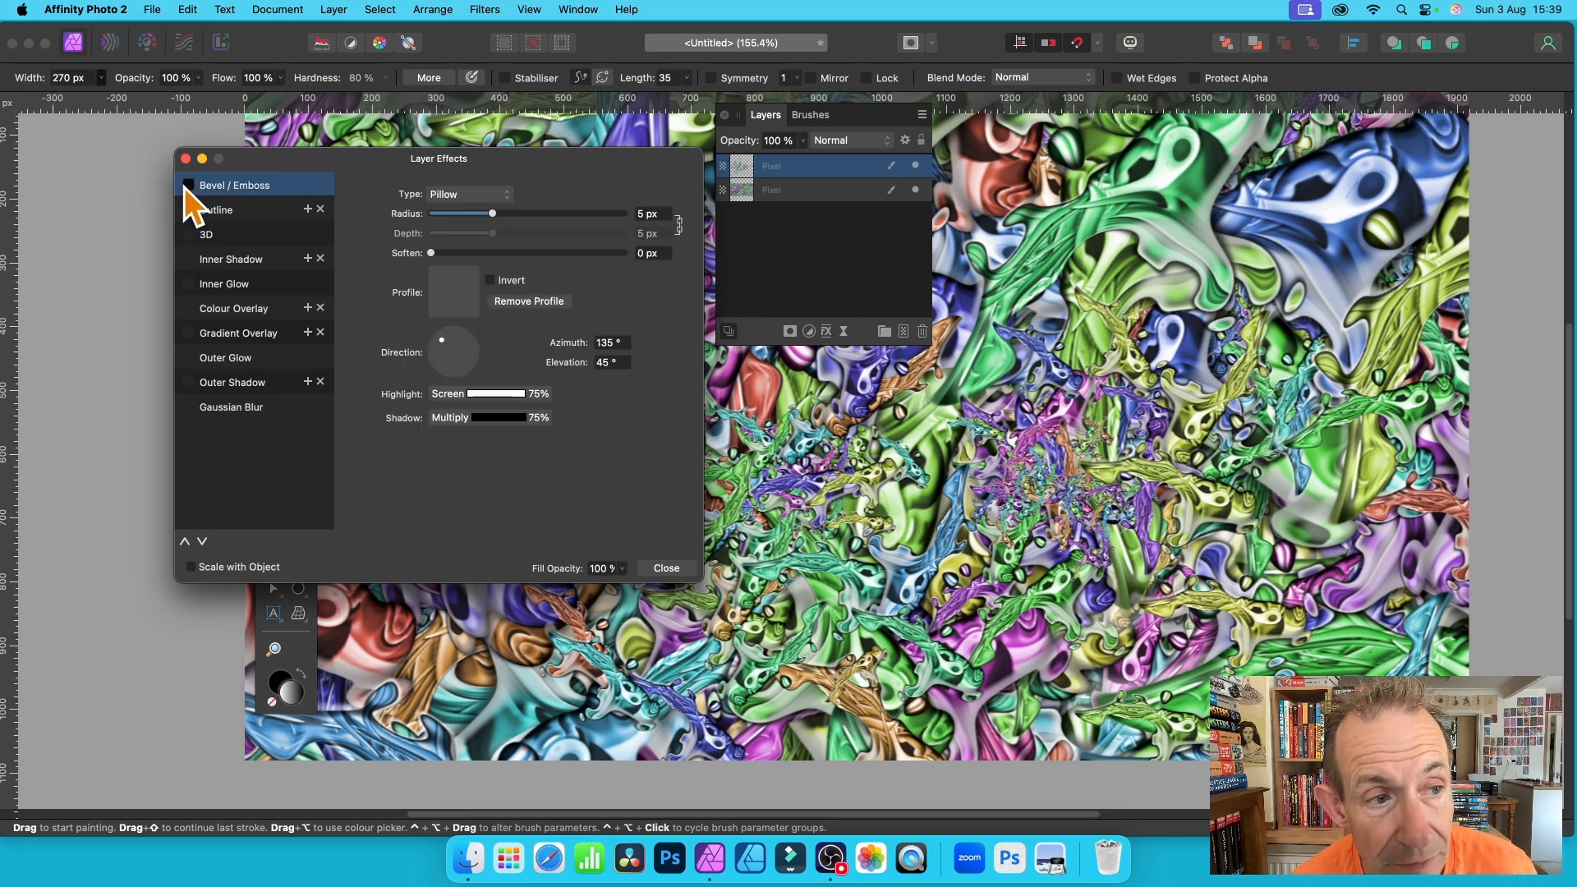
click(189, 185)
mouse_move(510, 214)
mouse_down()
mouse_move(587, 215)
mouse_move(506, 215)
mouse_move(569, 215)
mouse_move(521, 229)
mouse_up()
drag(432, 253, 460, 253)
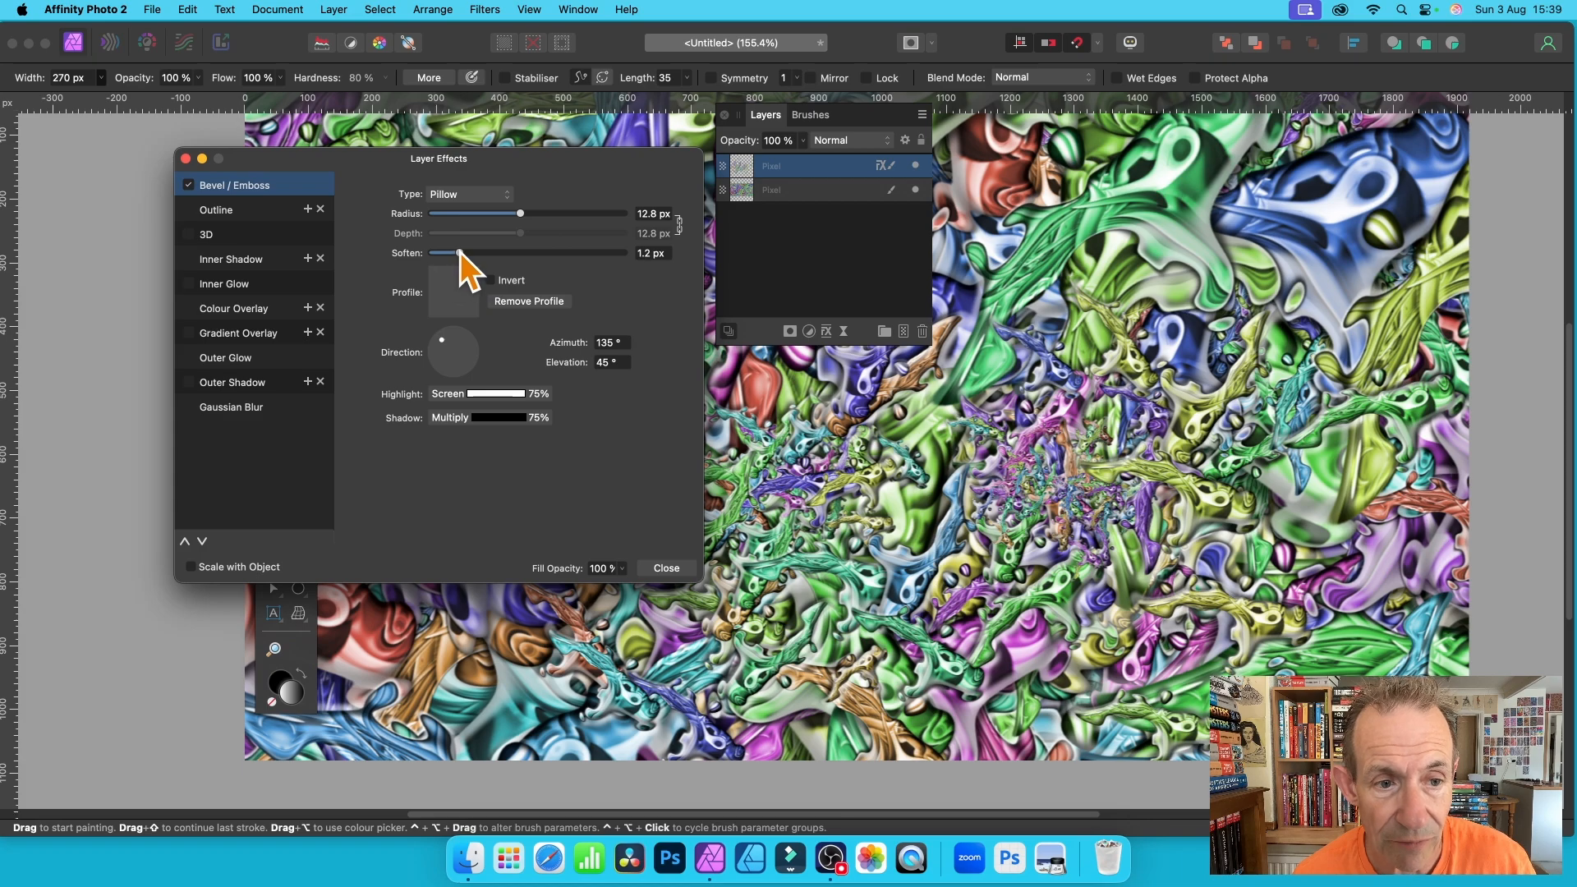
- Set the bevel's light direction to azimuth -33.7° and elevation 66.2°, choose the S-shaped standard profile, and close the layer effects
mouse_move(445, 342)
mouse_down()
mouse_move(462, 361)
mouse_move(460, 349)
mouse_up()
click(451, 293)
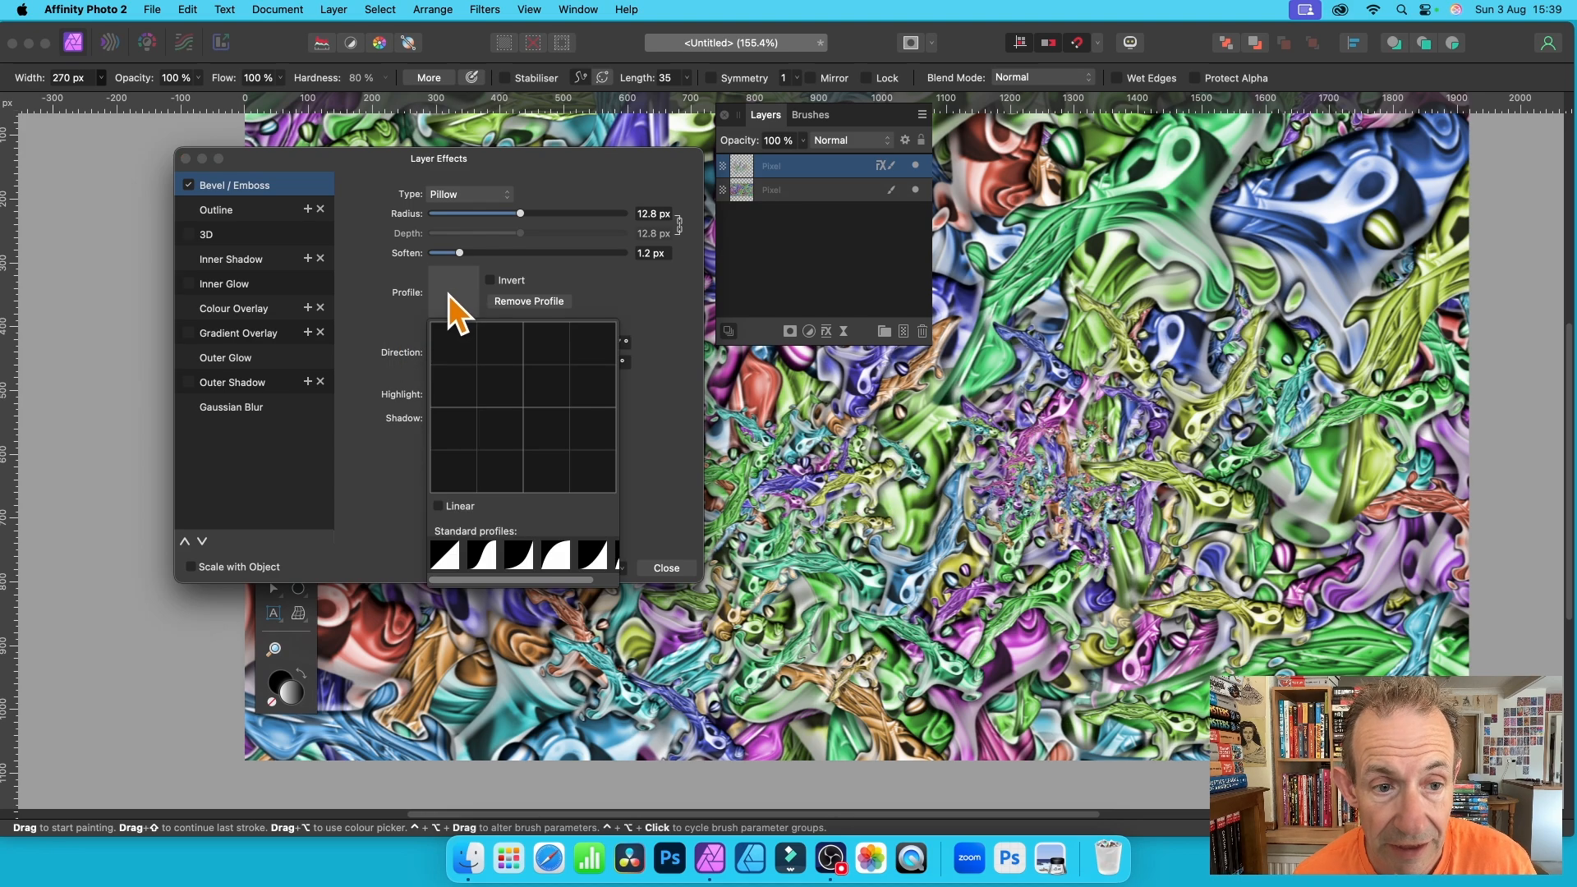
click(514, 554)
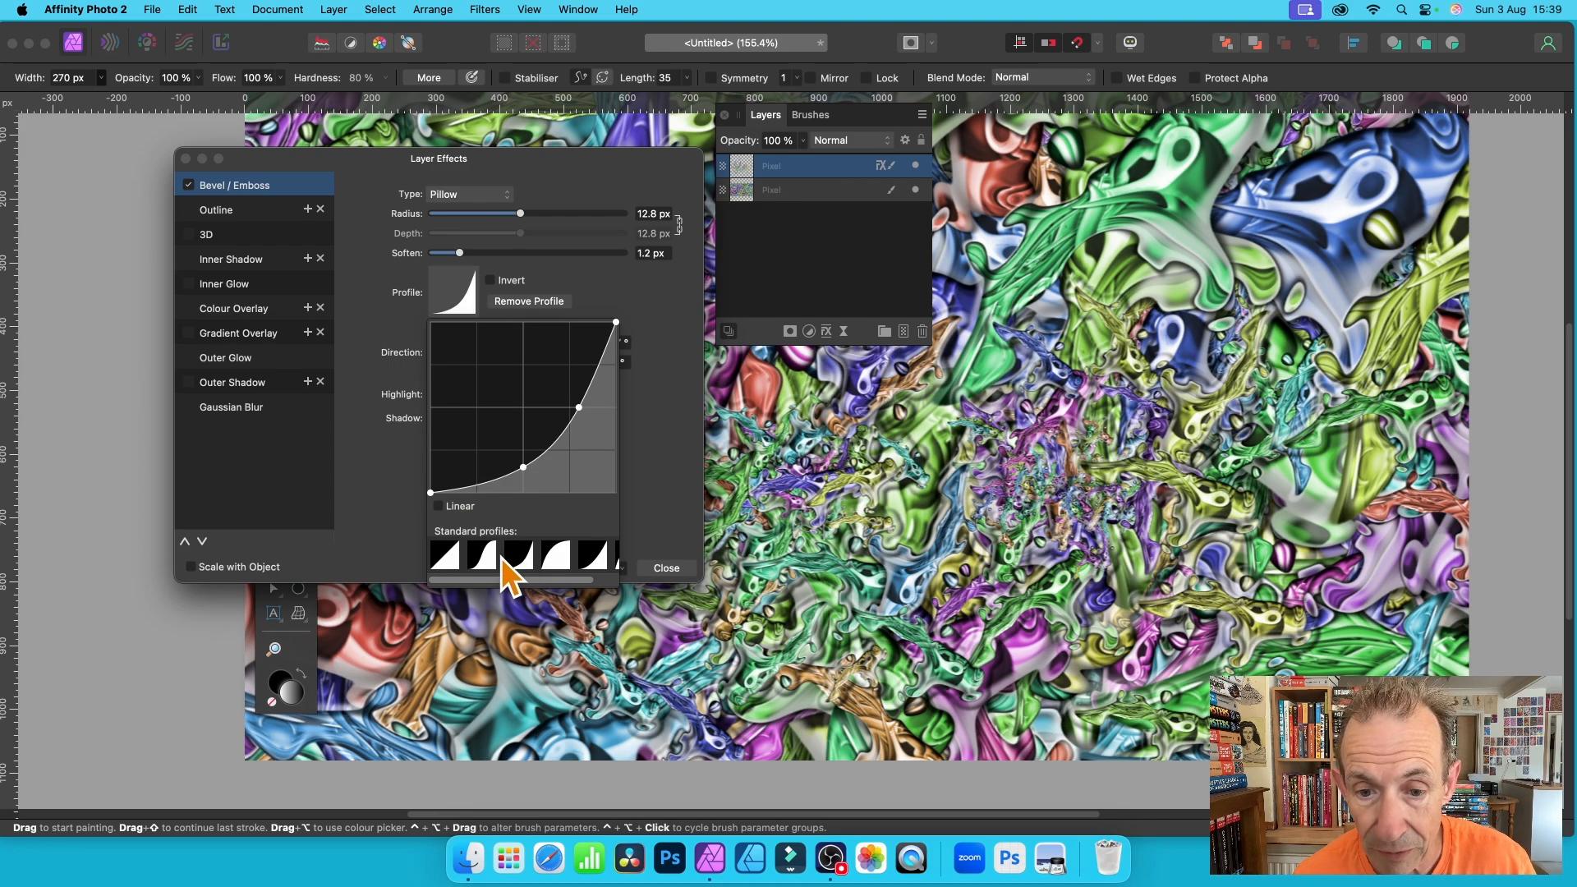
click(478, 557)
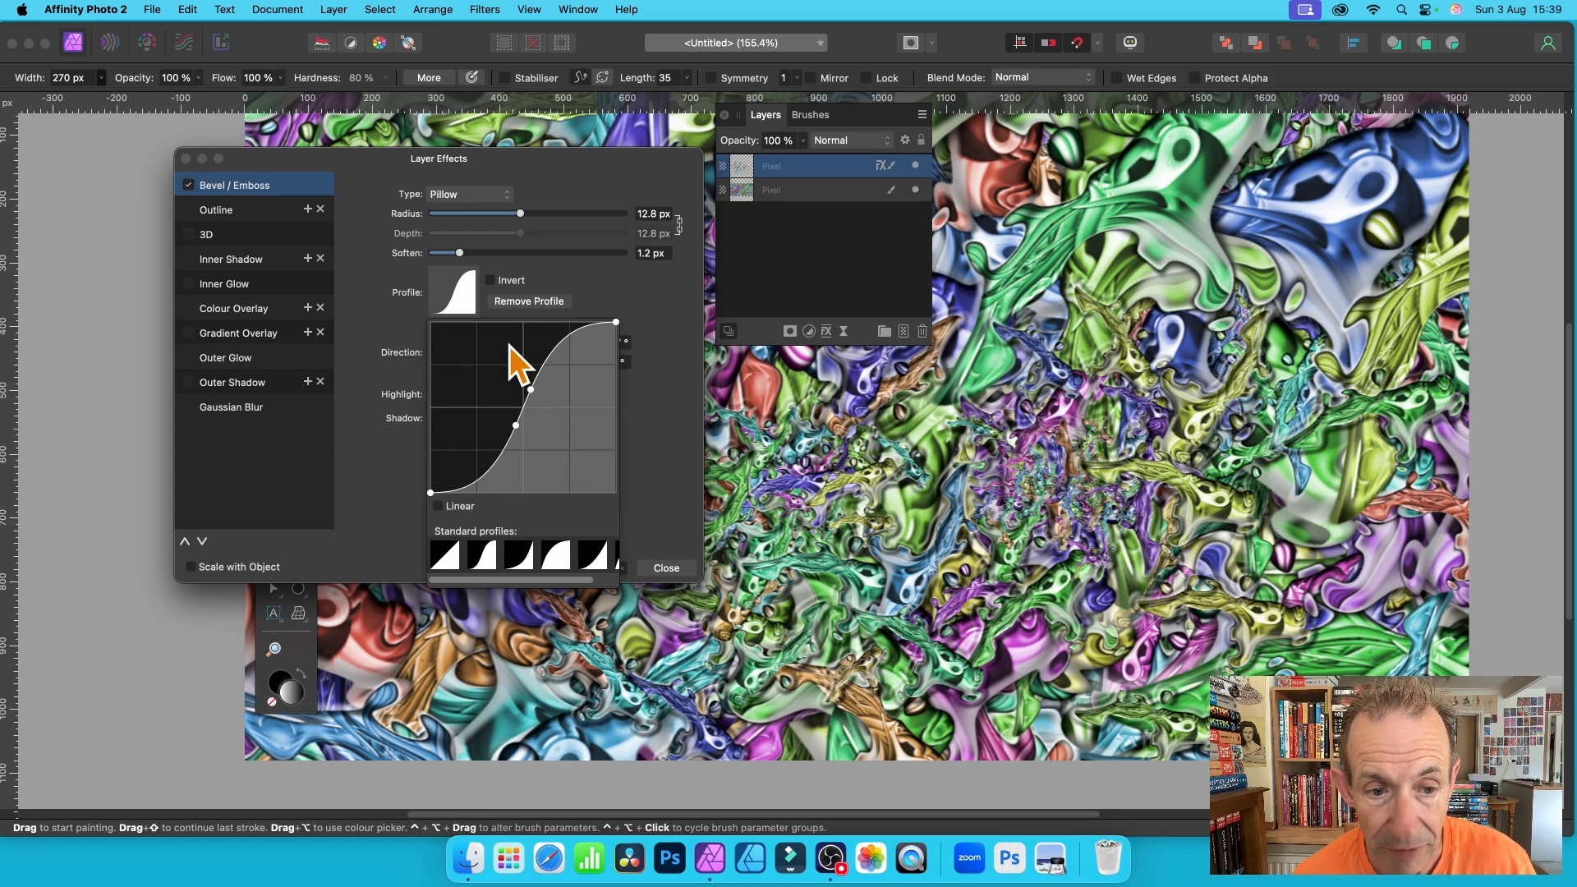
click(687, 403)
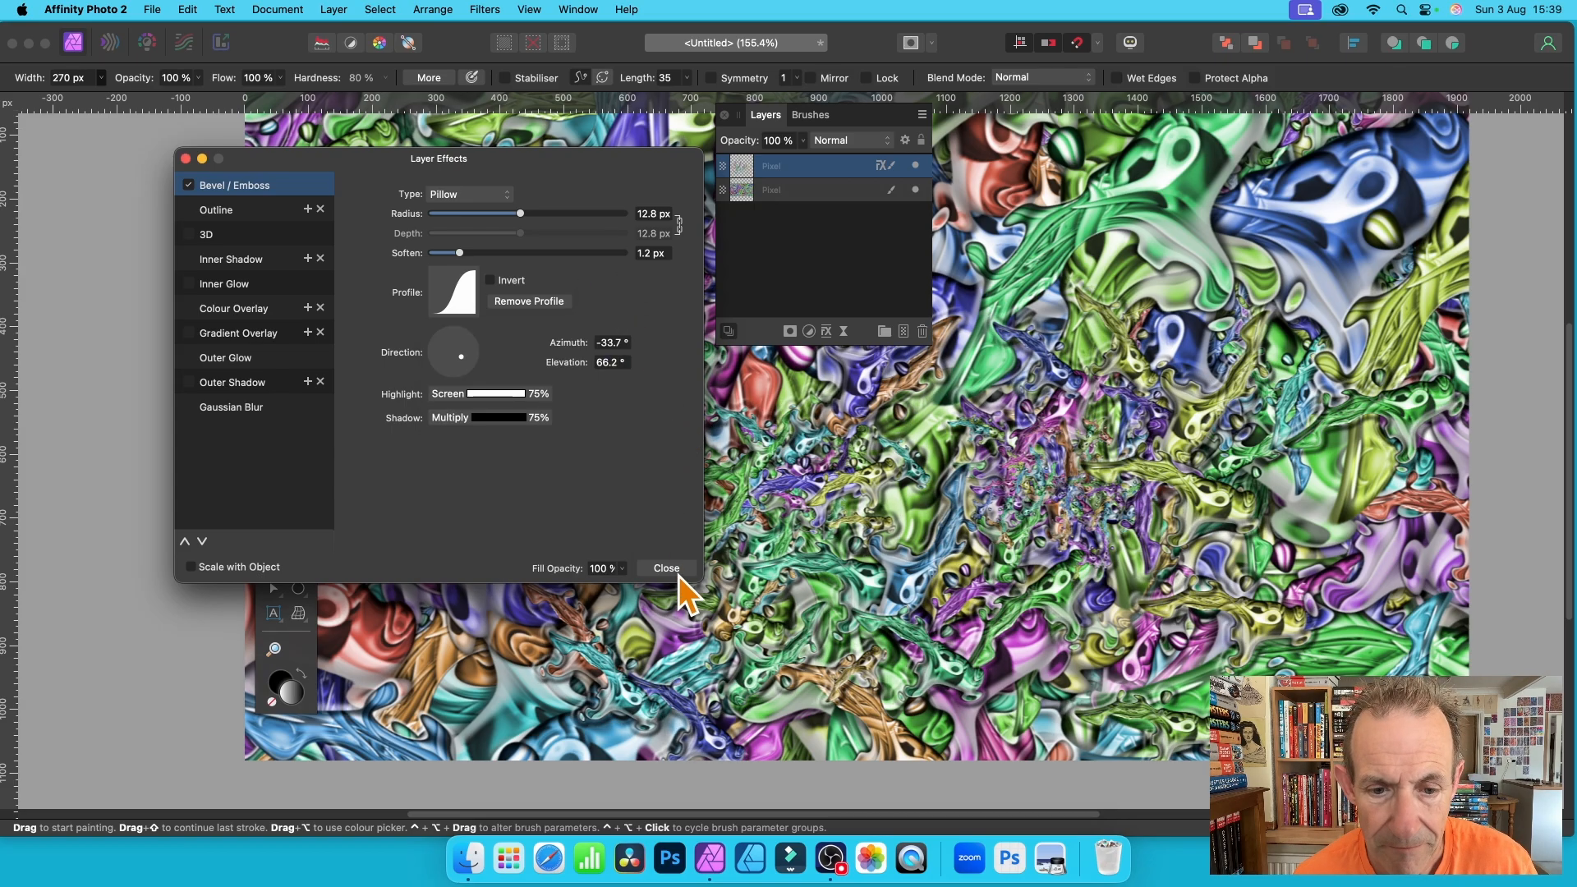
click(677, 574)
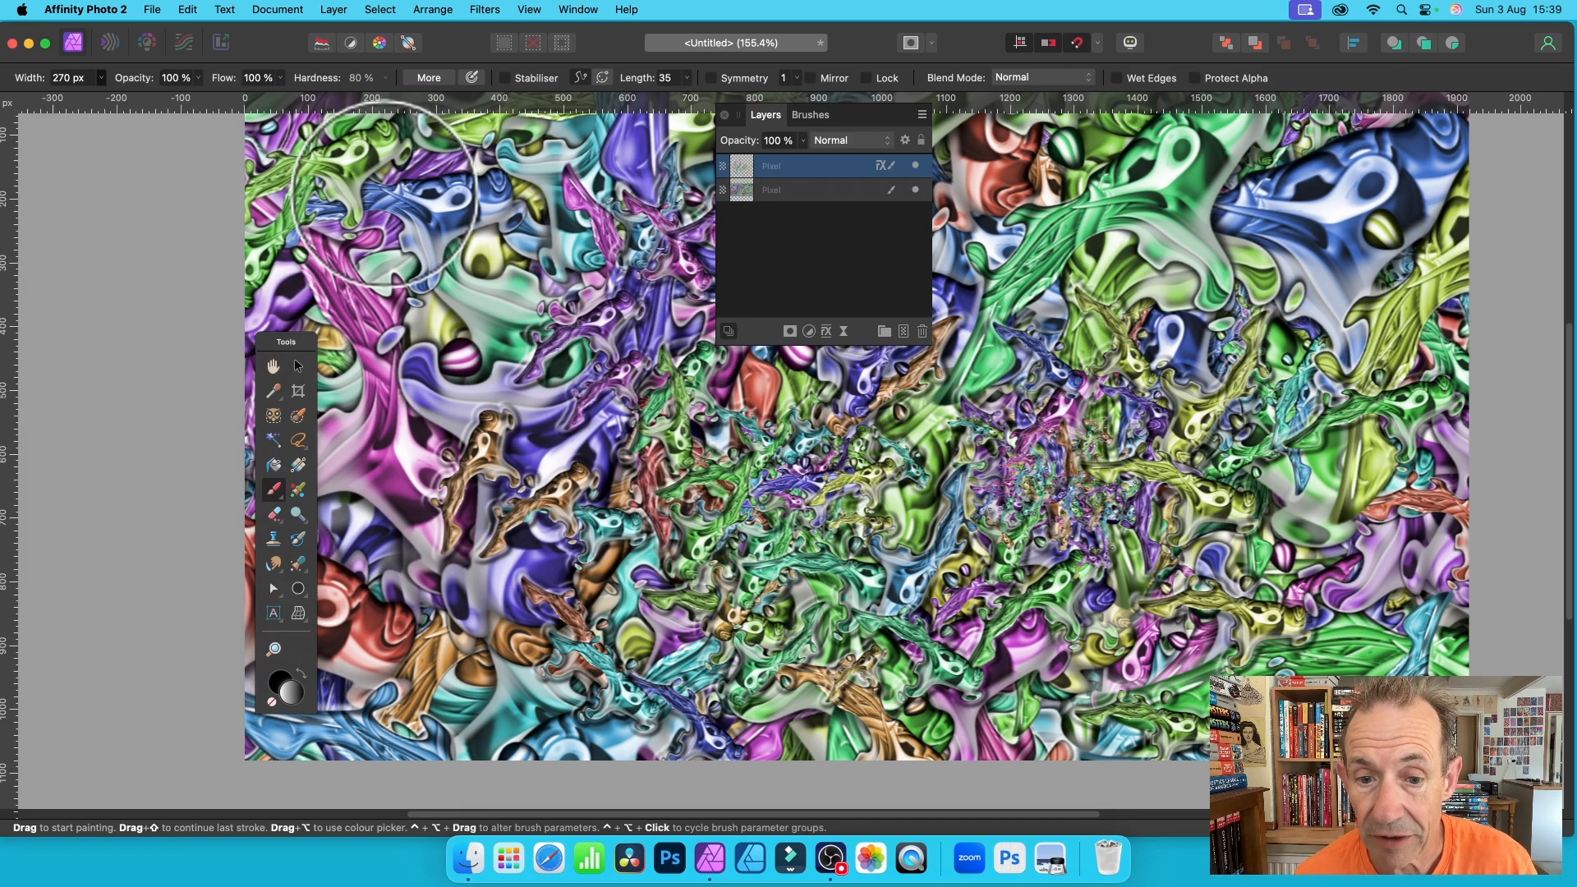
- Make two copies of the beveled layer and offset them to spread the shapes over the canvas's left side
click(274, 391)
click(298, 366)
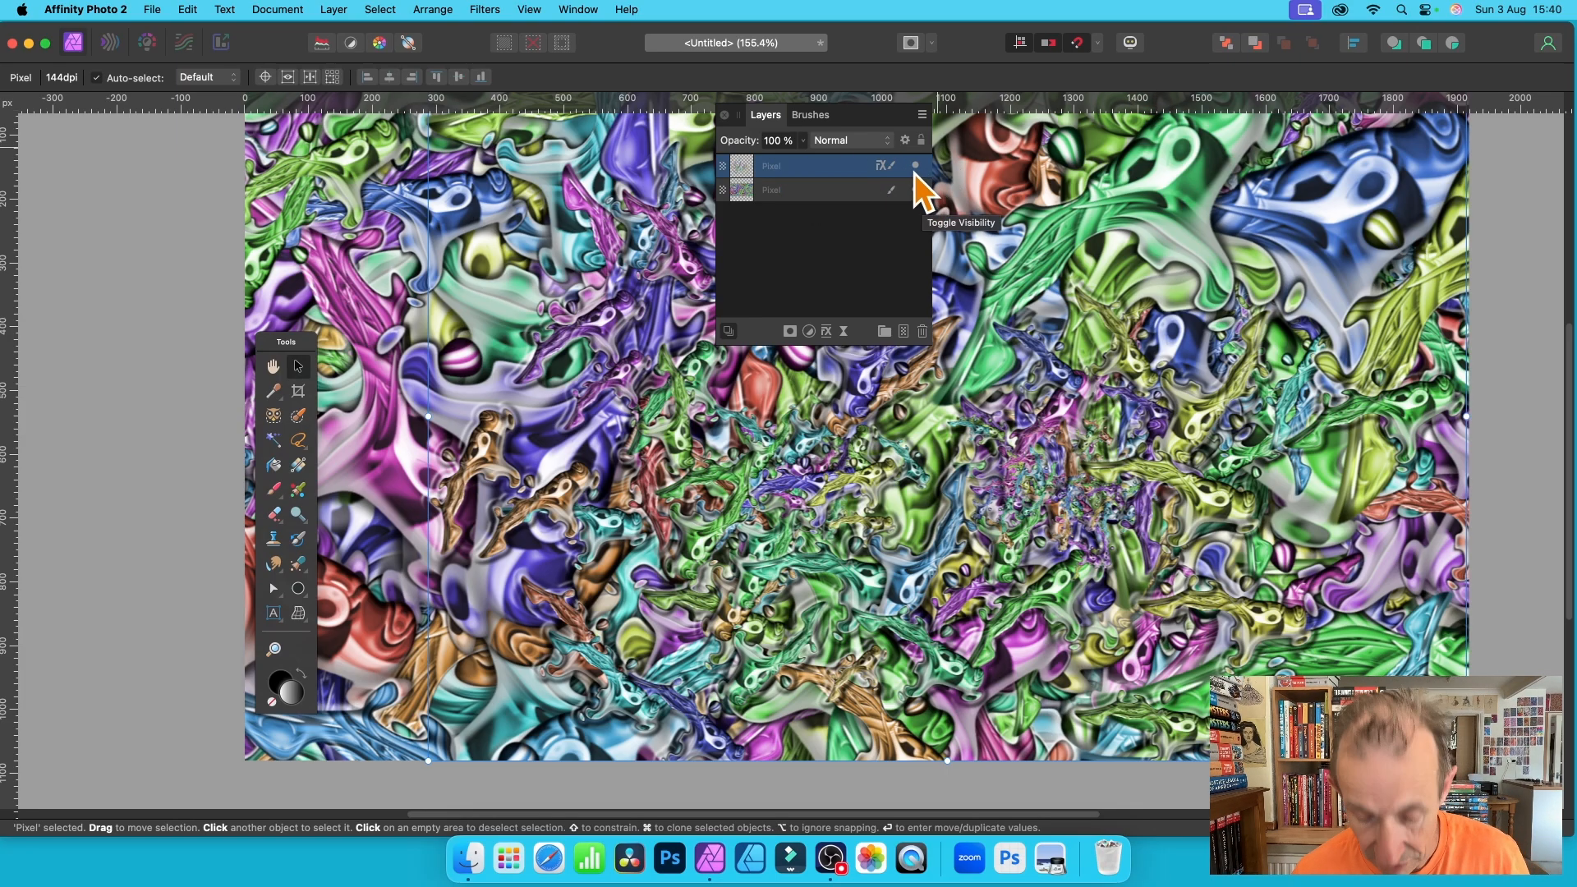
drag(662, 263, 522, 203)
drag(604, 239, 374, 423)
key(super+j)
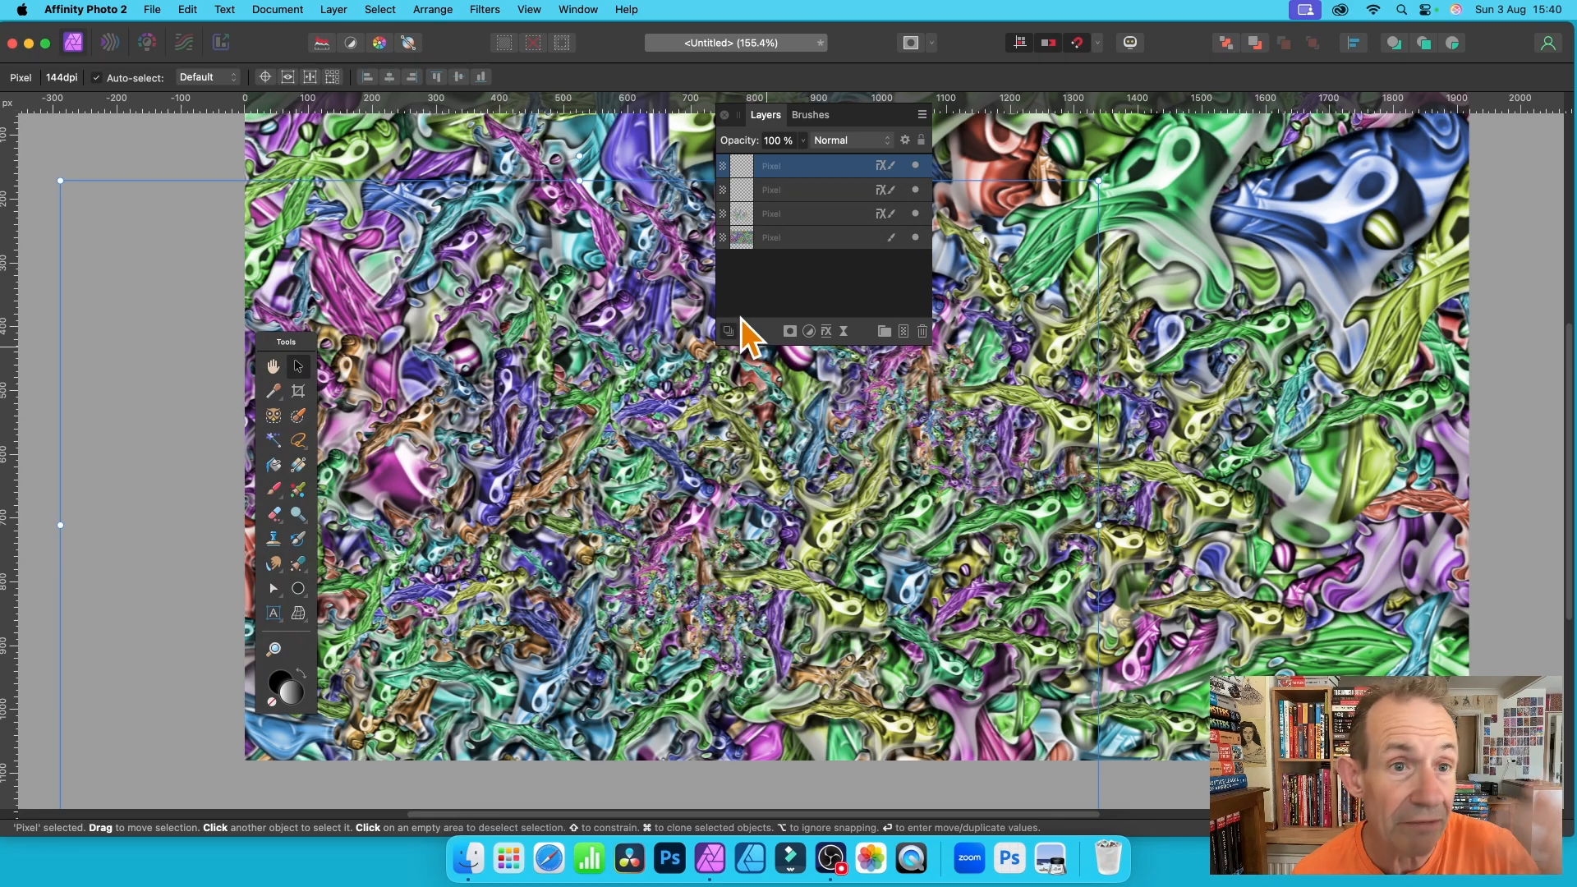
- Distort the topmost copy with a Mesh Warp by pulling its edges and added mesh nodes into curves, and apply it
click(493, 10)
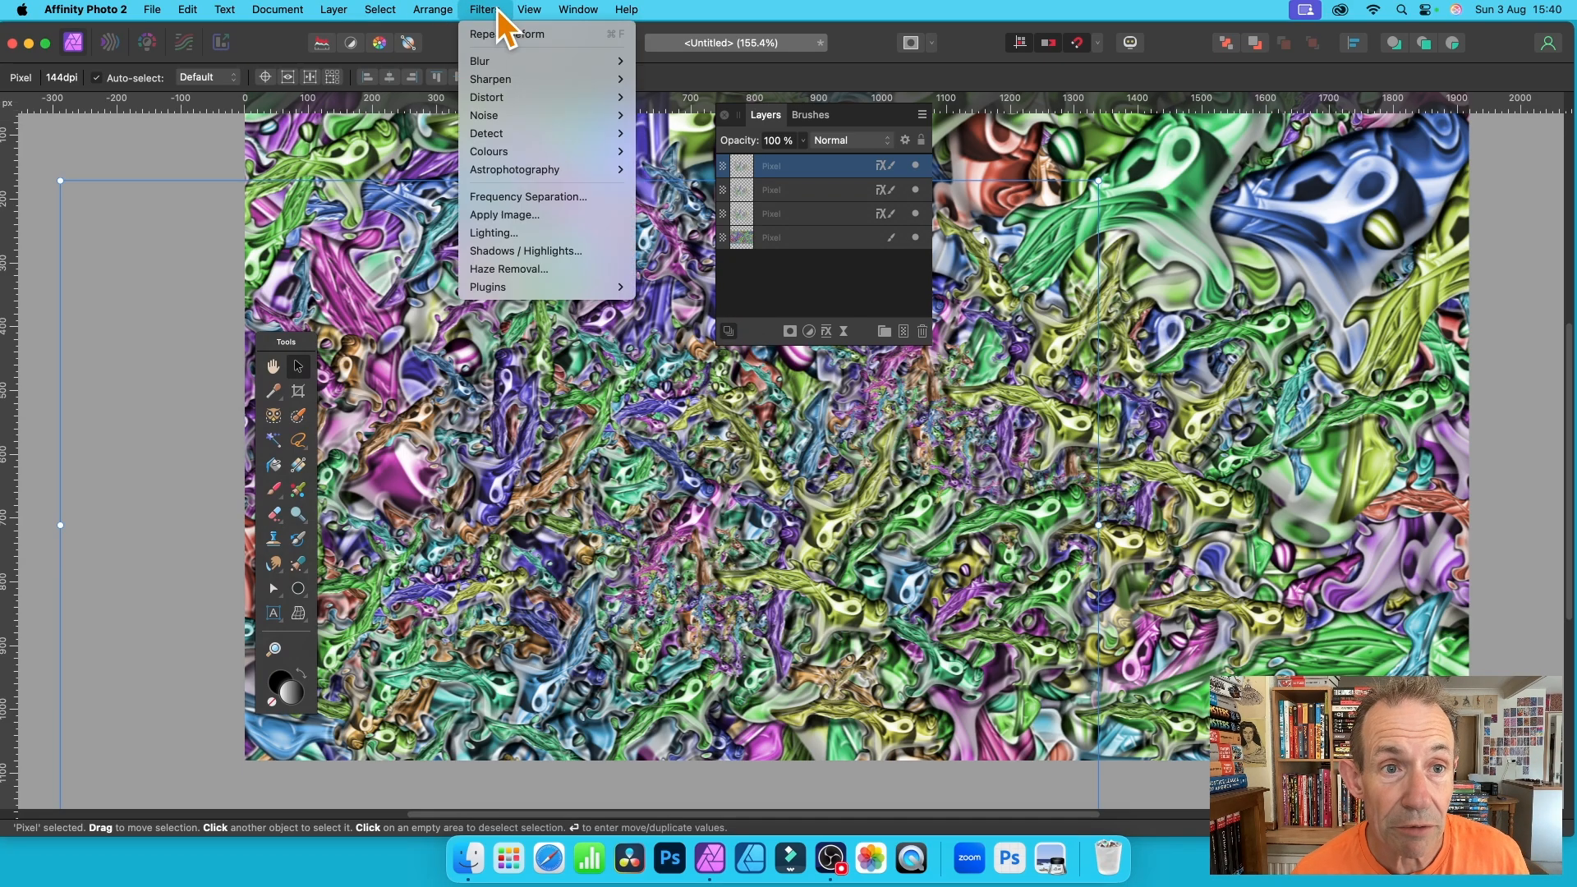
mouse_move(500, 99)
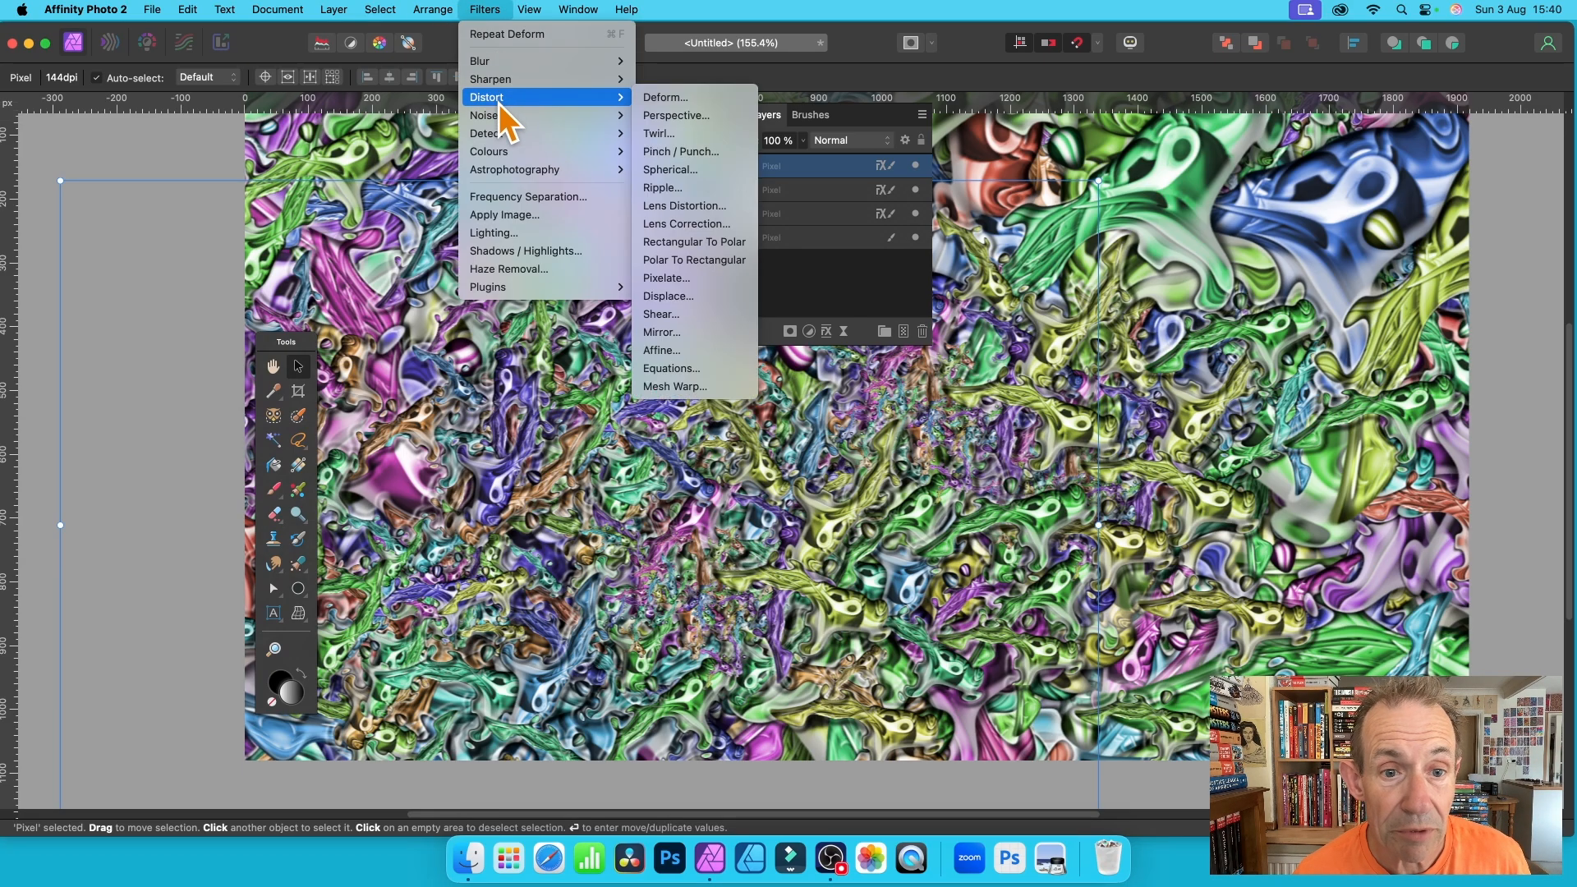
click(700, 387)
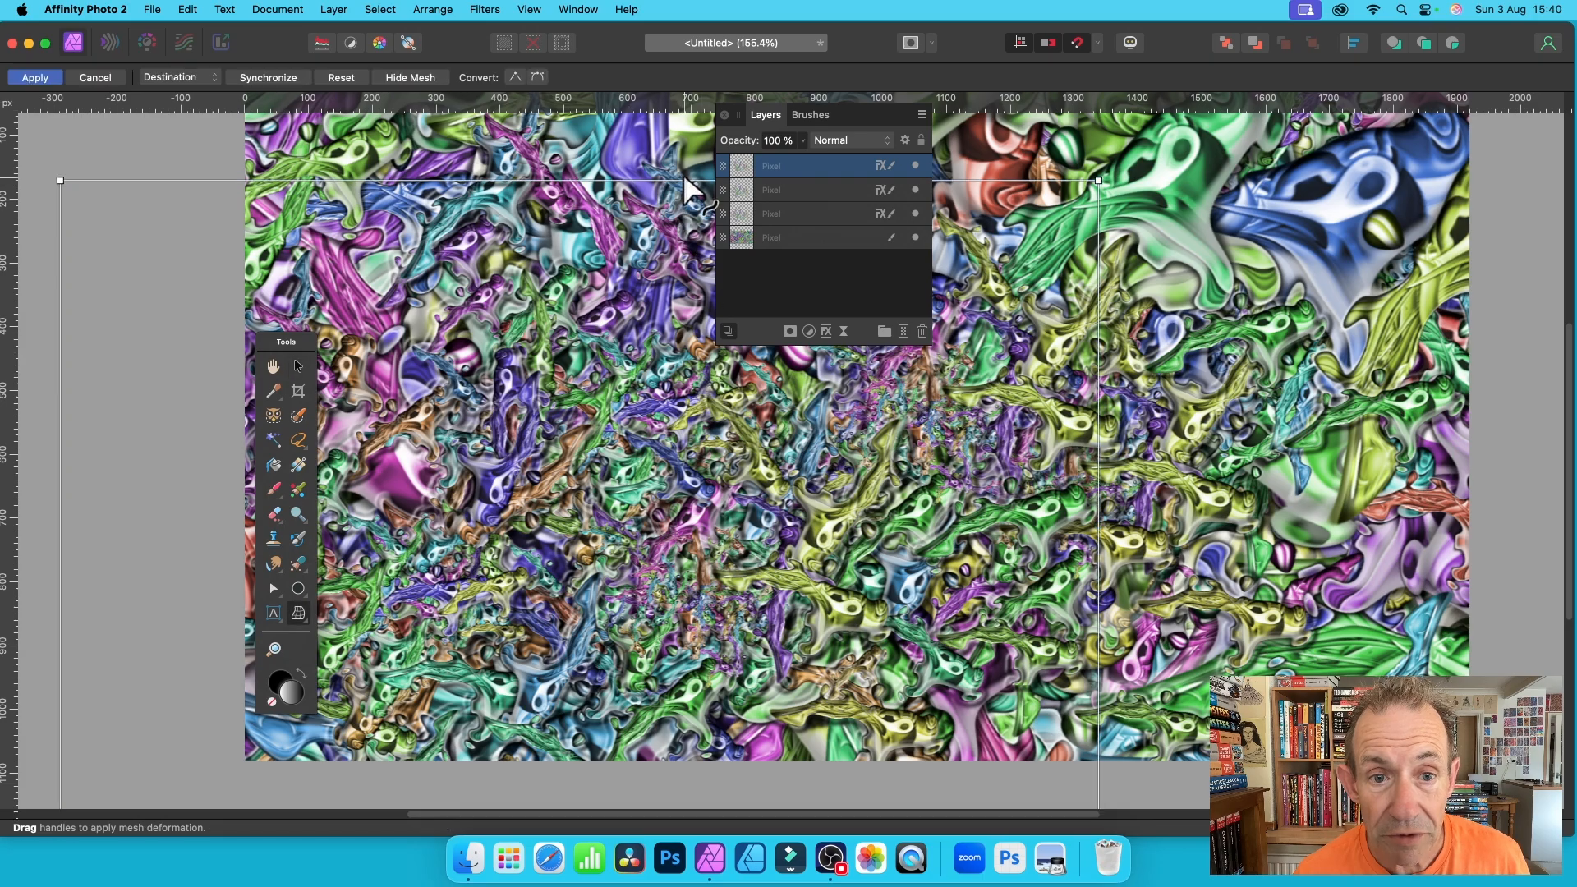
drag(683, 179, 664, 539)
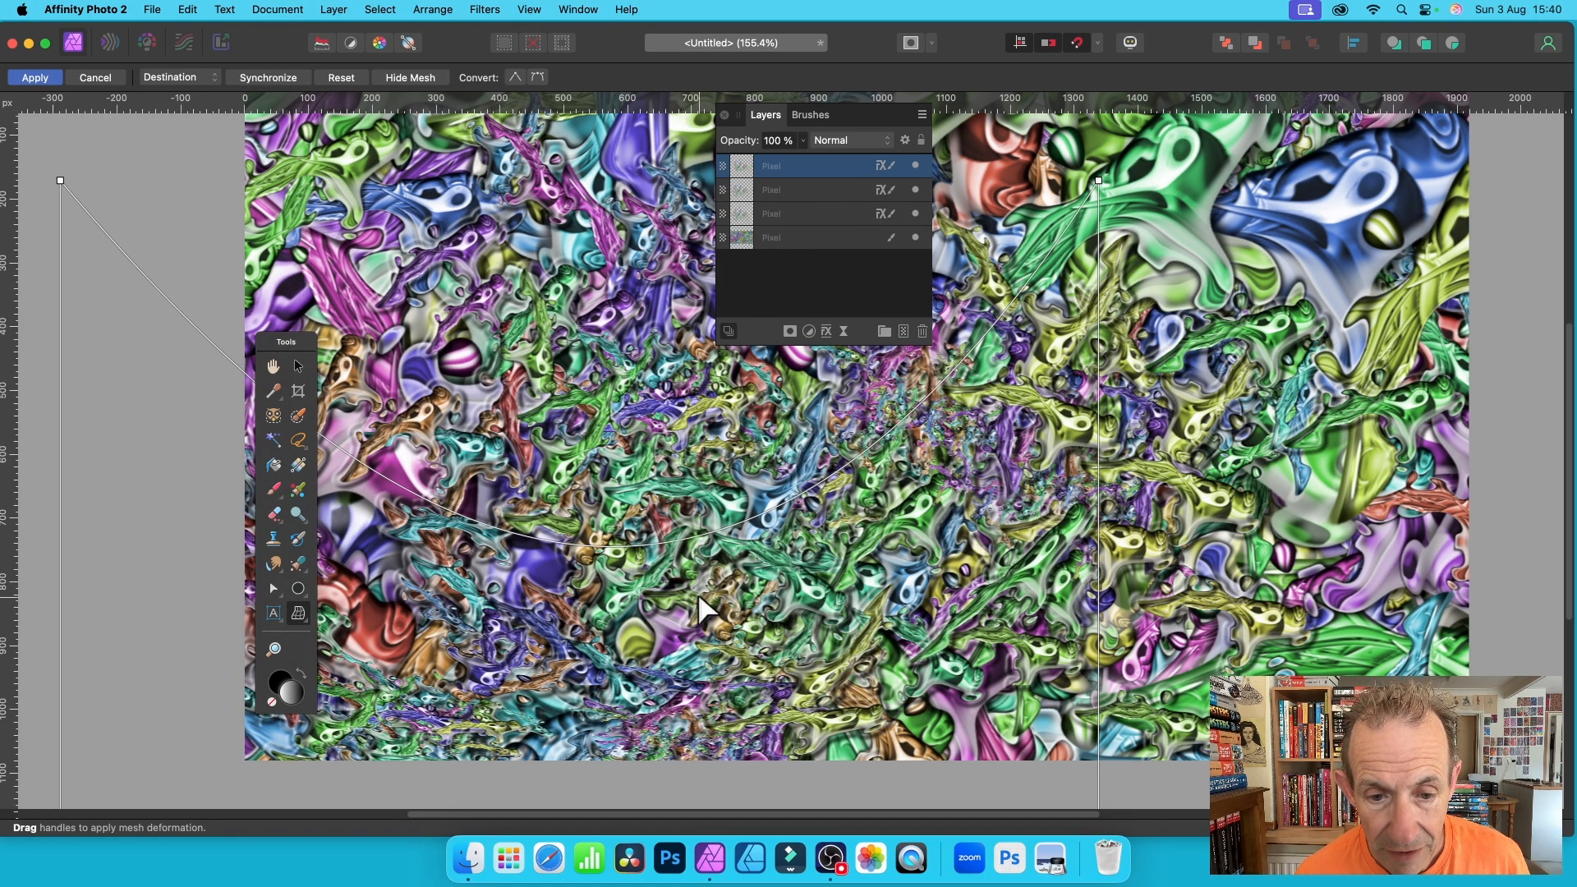
drag(1100, 179, 1166, 290)
double_click(855, 585)
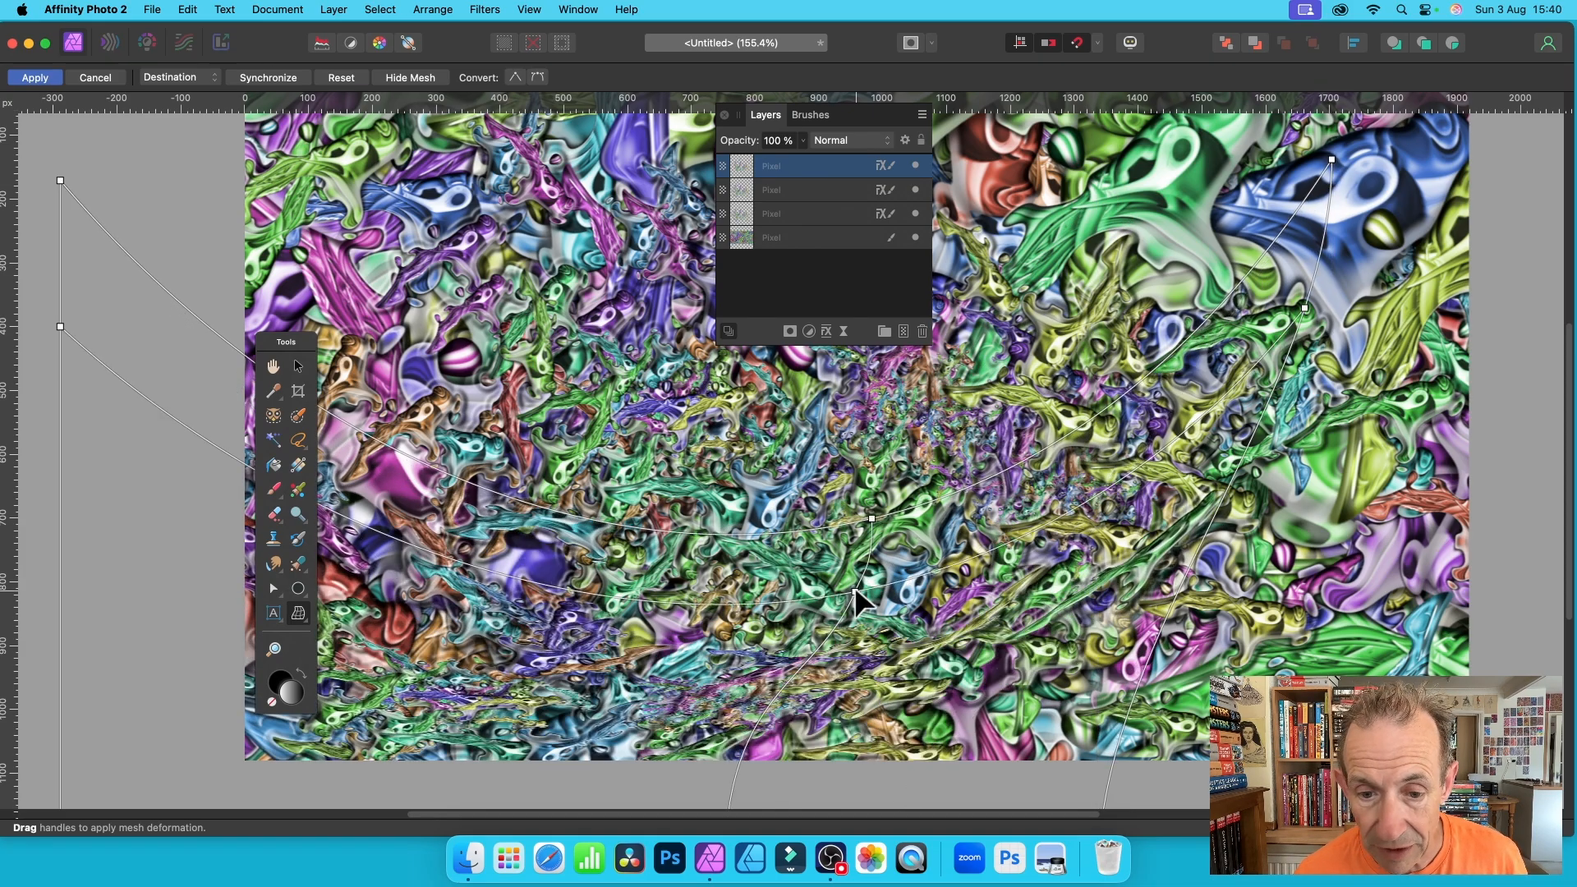
drag(854, 585, 385, 152)
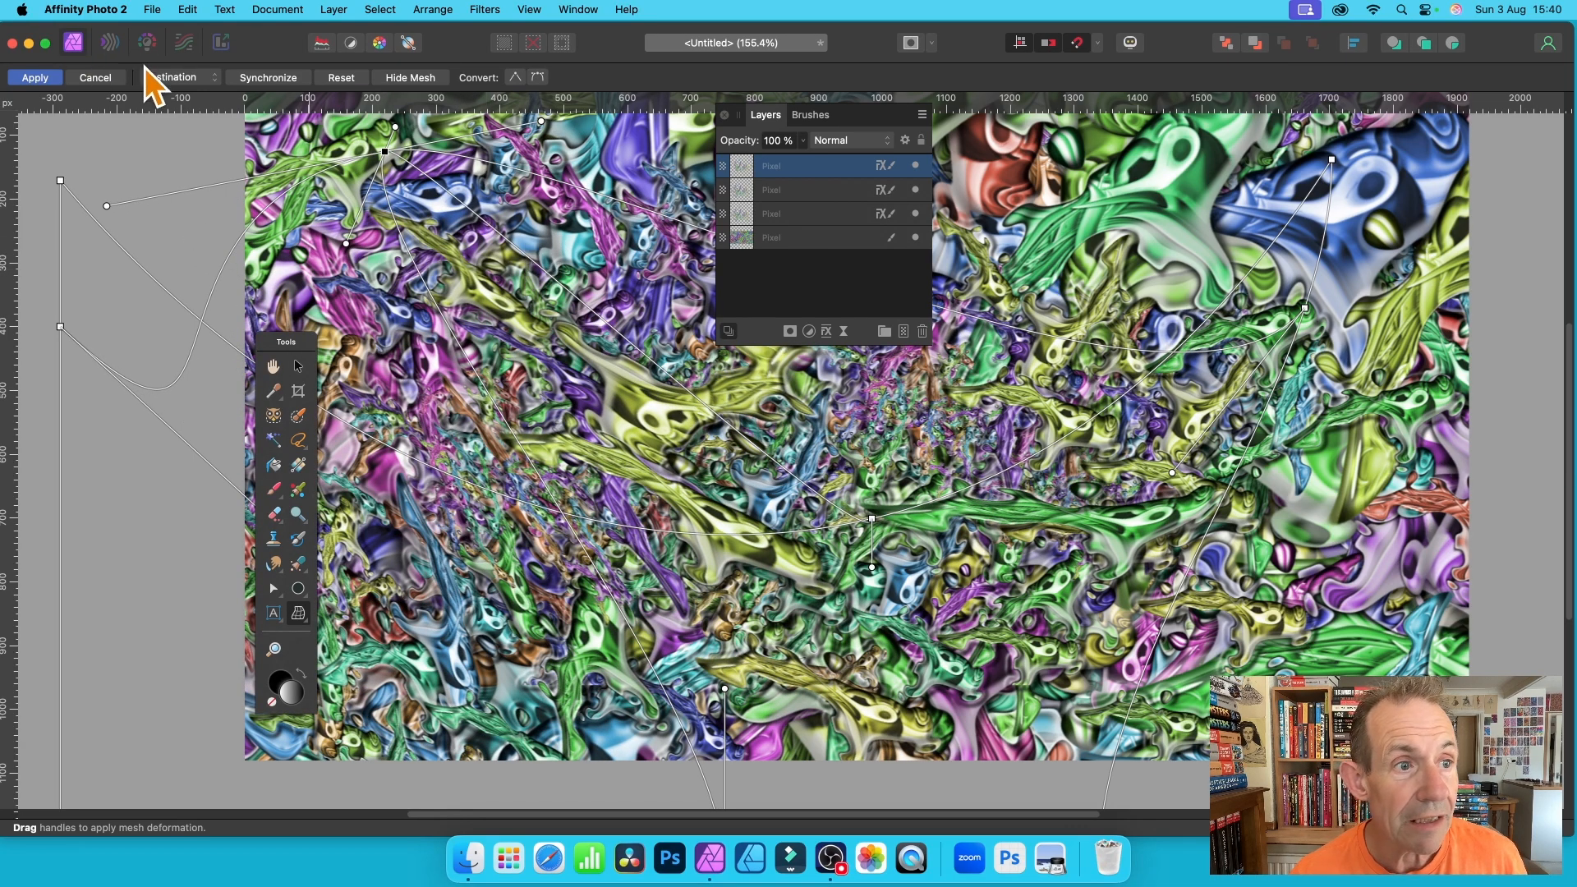
click(48, 80)
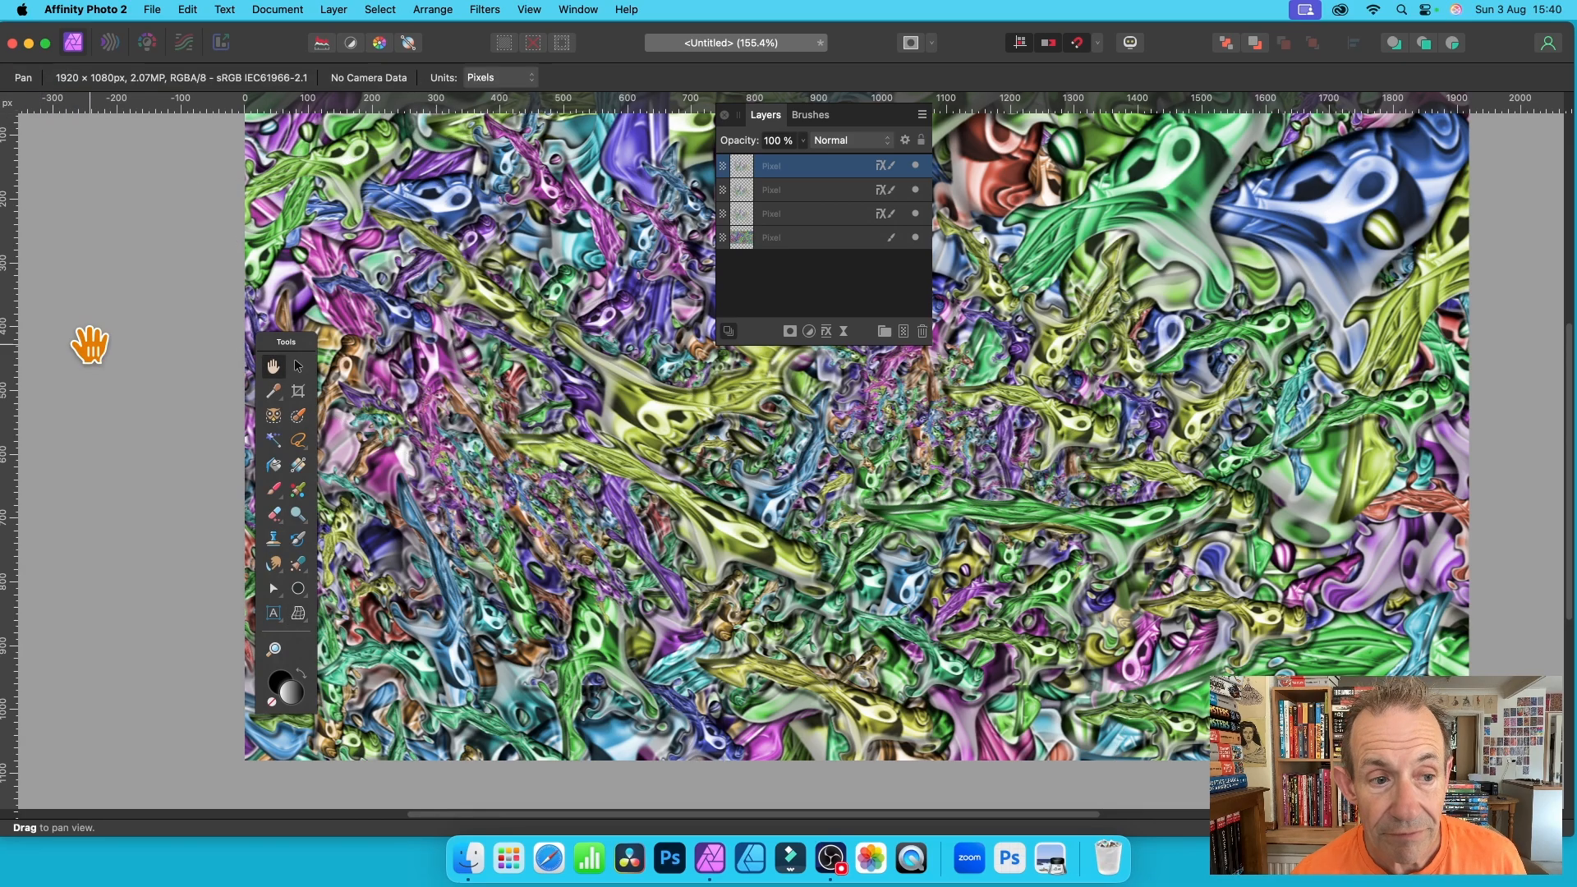
- Move the warped layer toward the canvas's upper right and place two duplicates of it over the artwork
click(298, 367)
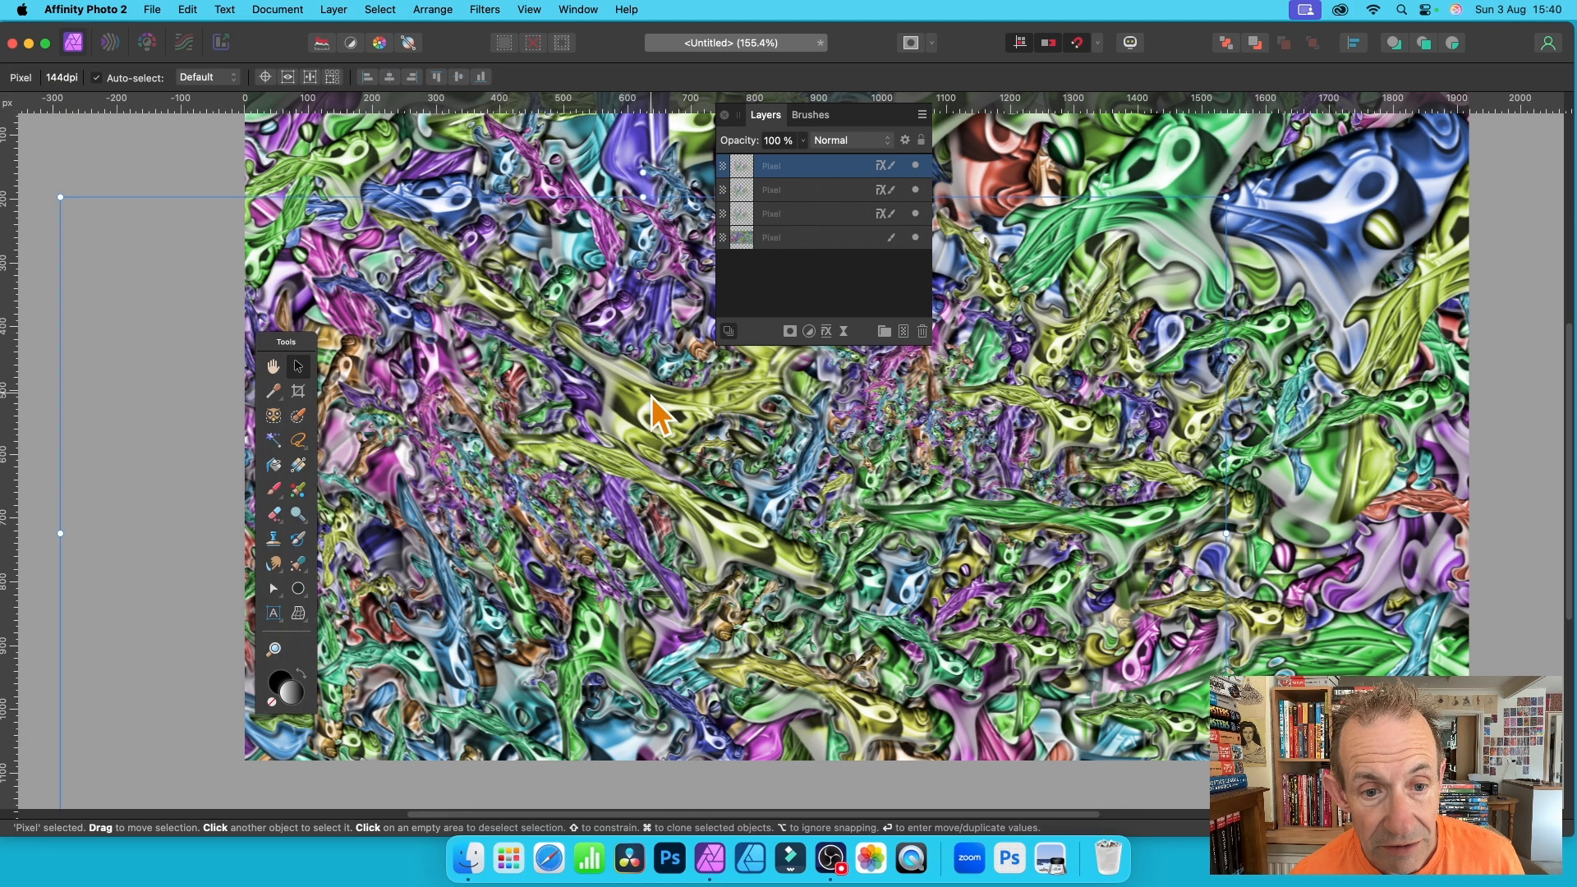
mouse_move(652, 397)
mouse_down()
mouse_move(539, 238)
mouse_move(611, 293)
mouse_move(570, 263)
mouse_move(568, 281)
mouse_move(878, 318)
mouse_move(1003, 256)
mouse_move(1024, 197)
mouse_up()
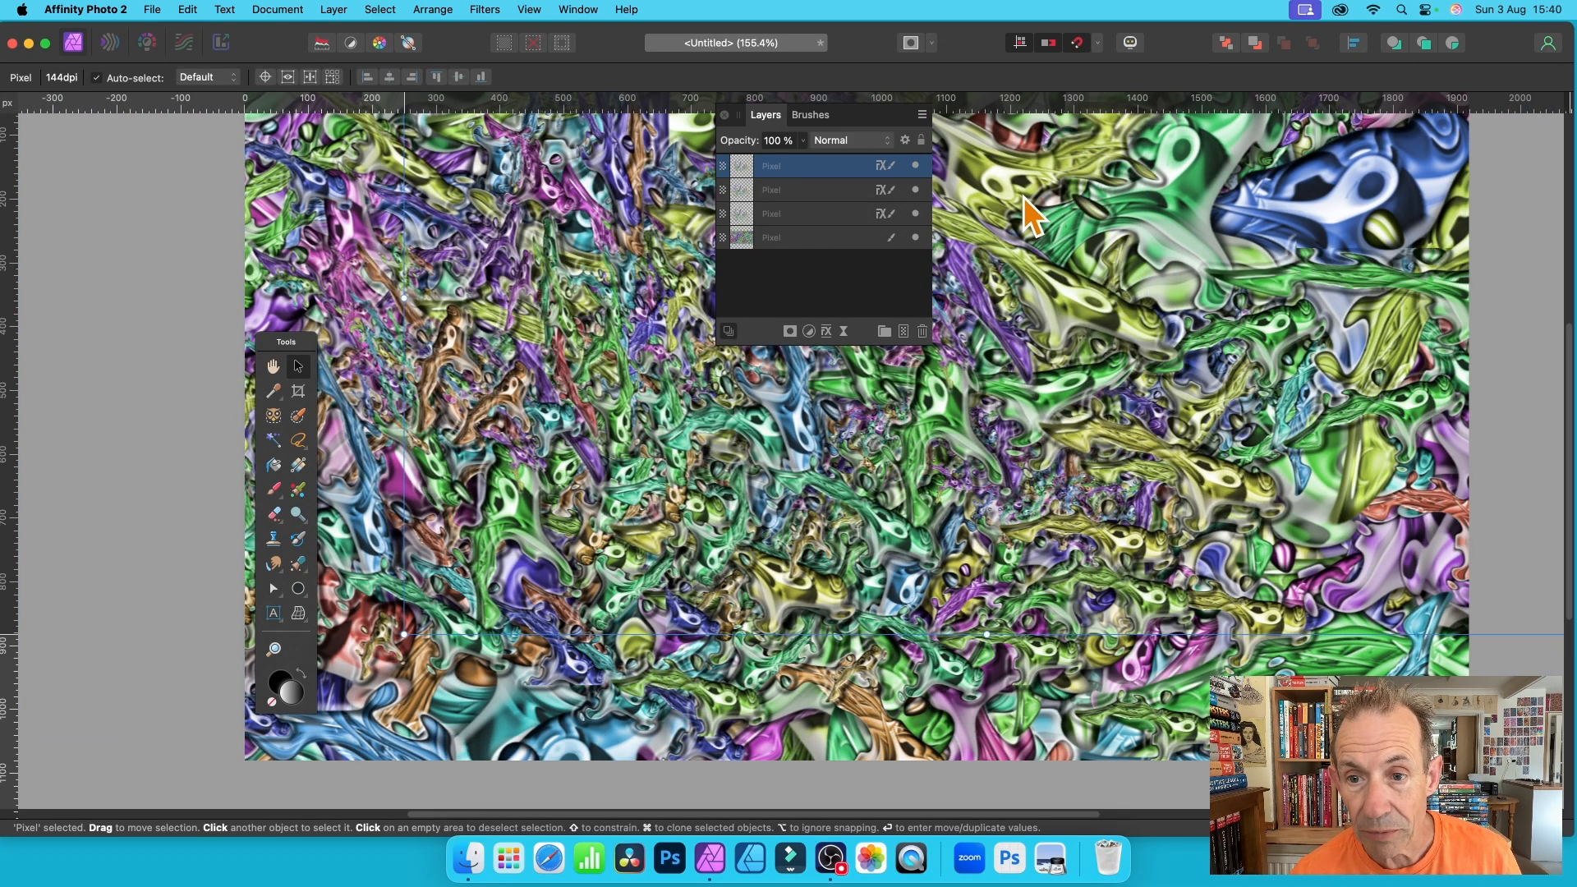
mouse_move(1052, 324)
mouse_down()
mouse_move(1098, 429)
mouse_move(1105, 500)
mouse_move(1107, 472)
mouse_up()
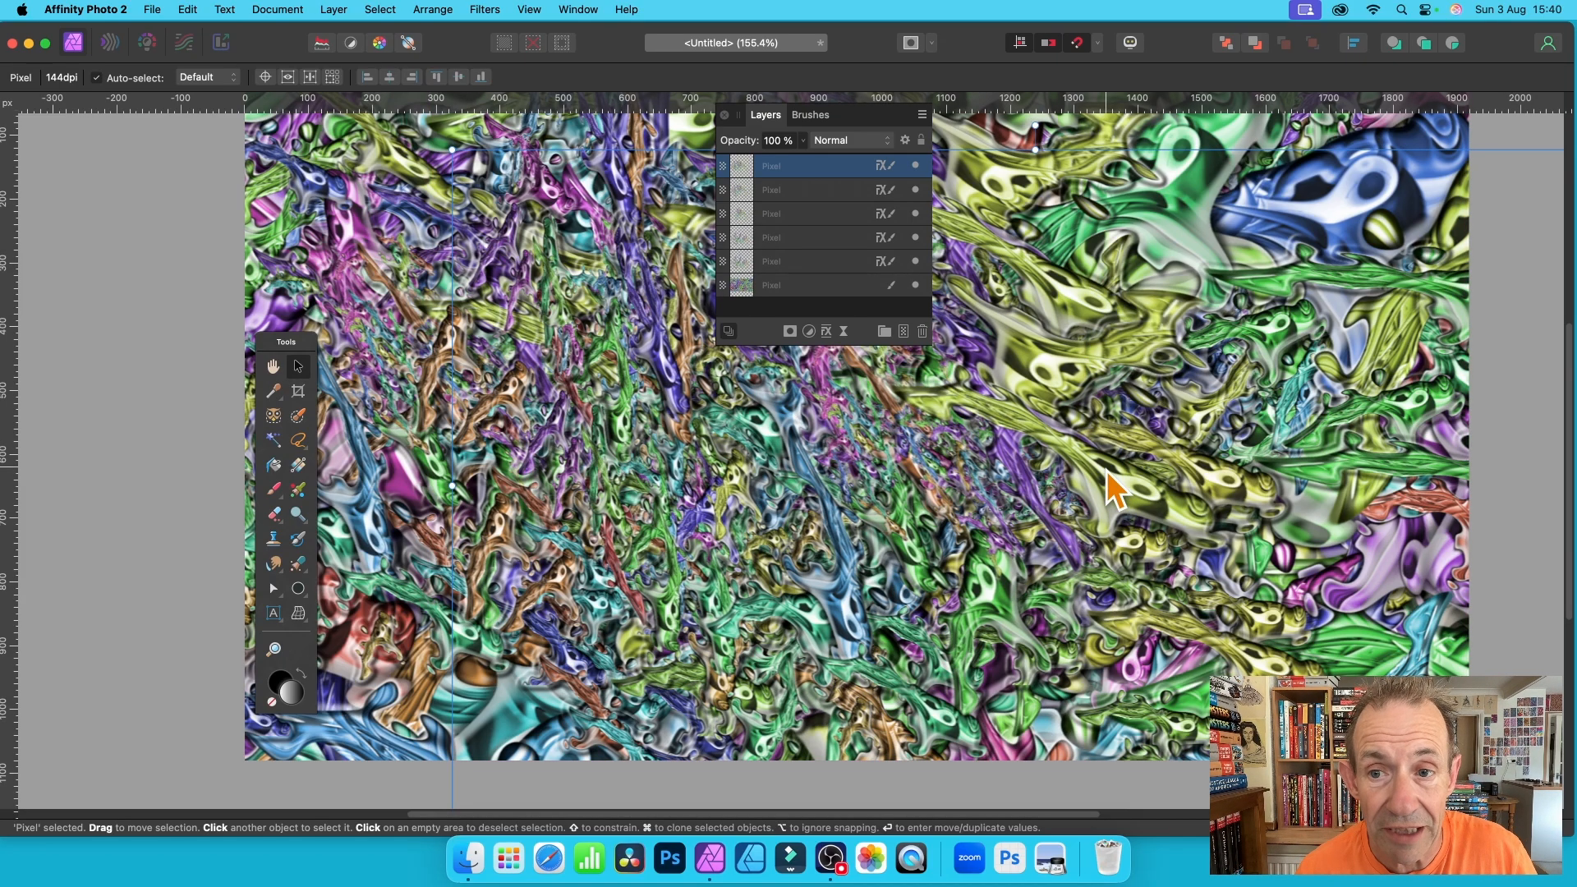
- Select all six layers and merge them into a single pixel layer
shift+click(800, 290)
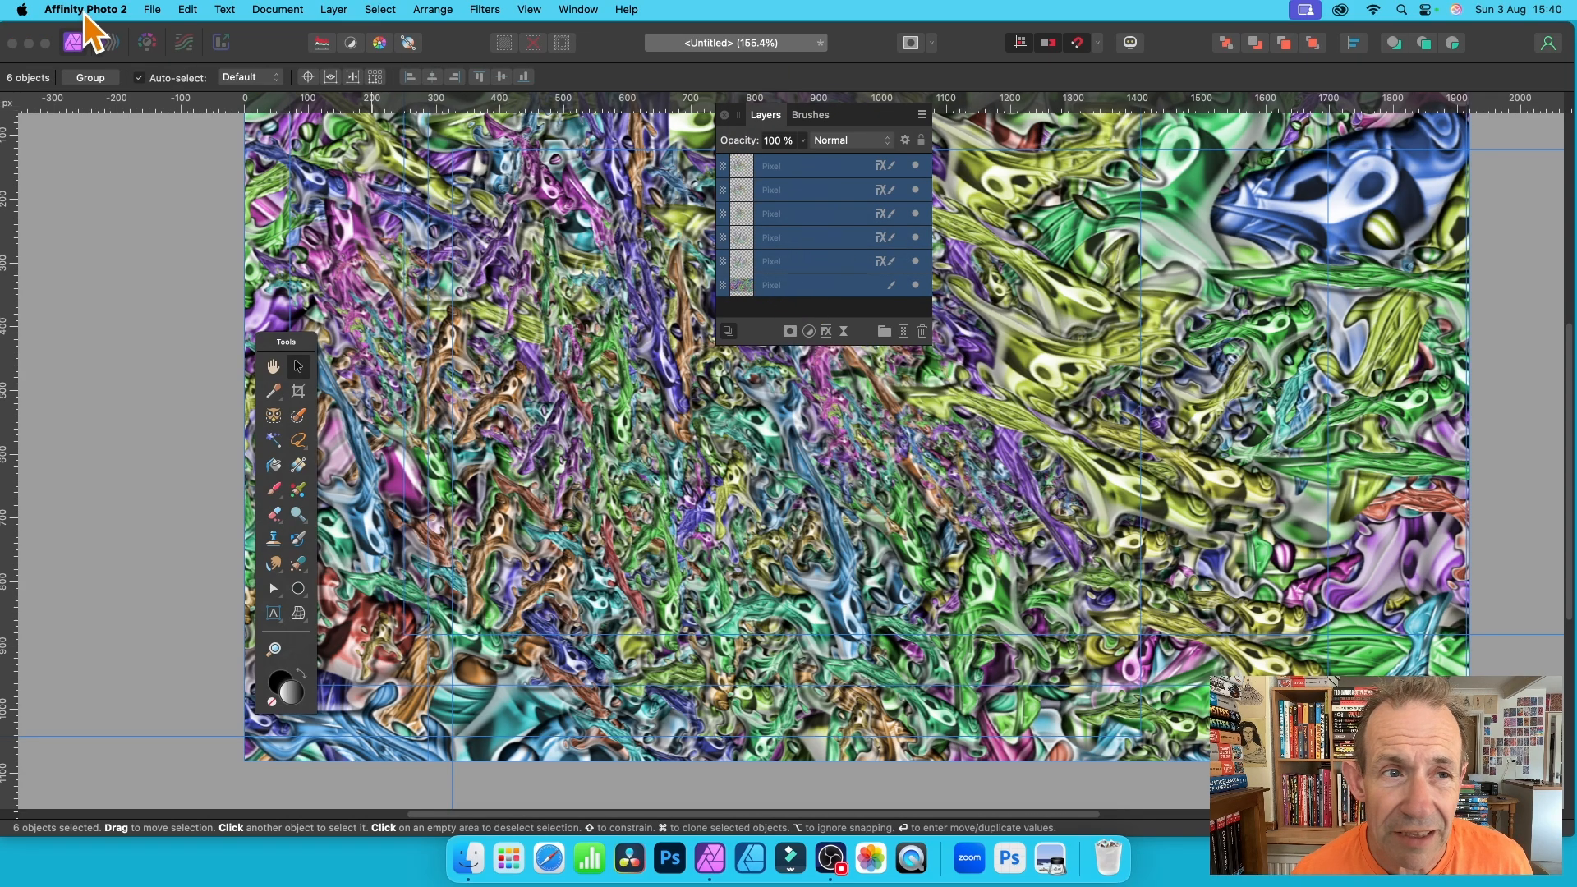
click(328, 10)
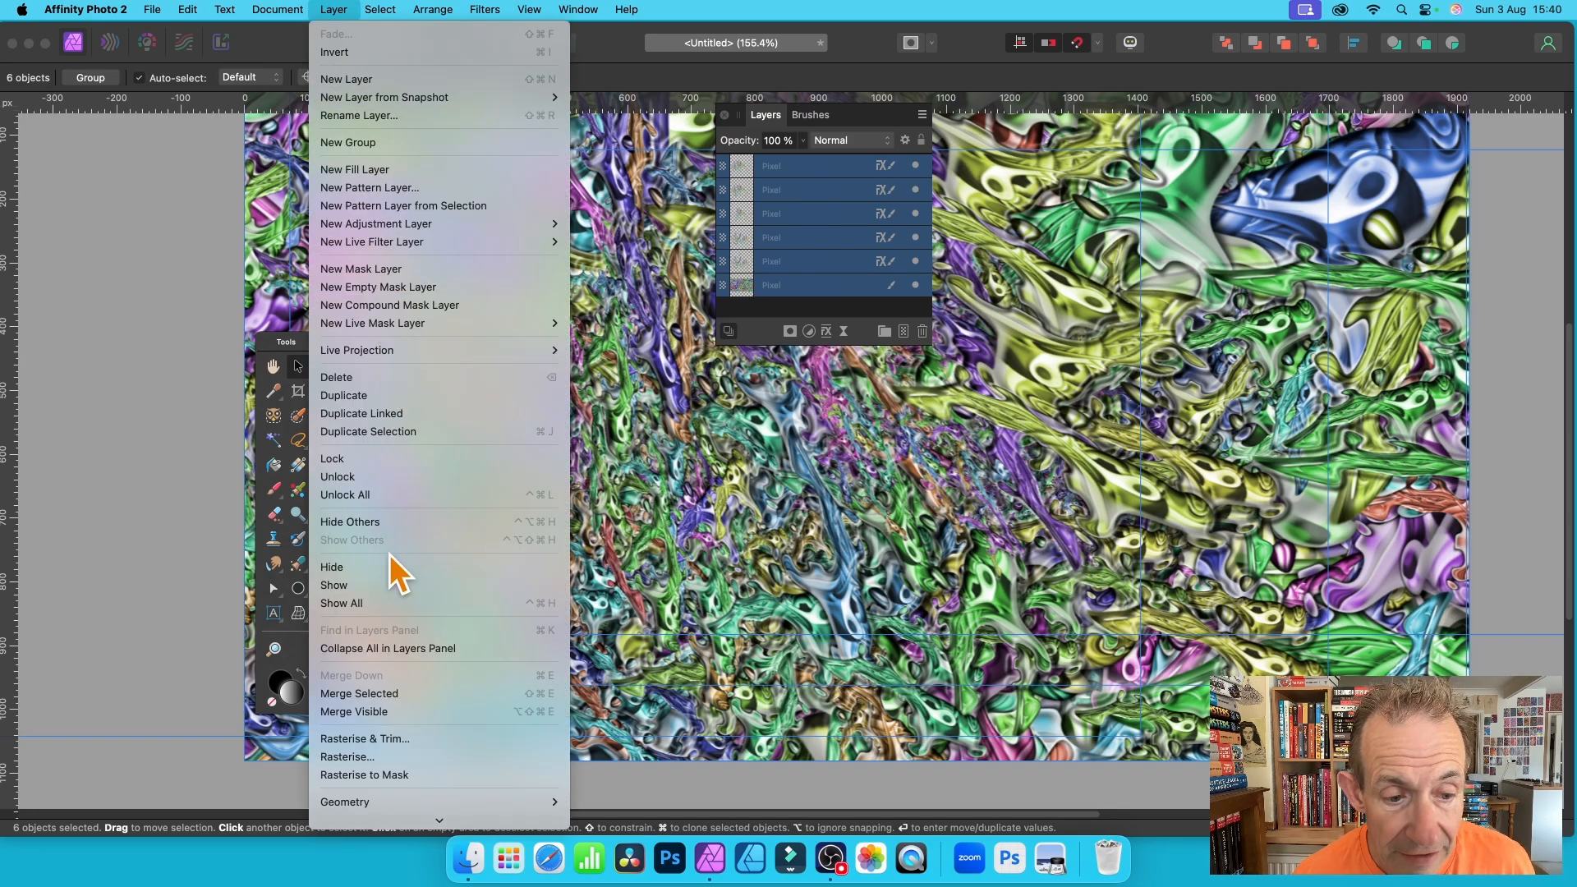
click(397, 693)
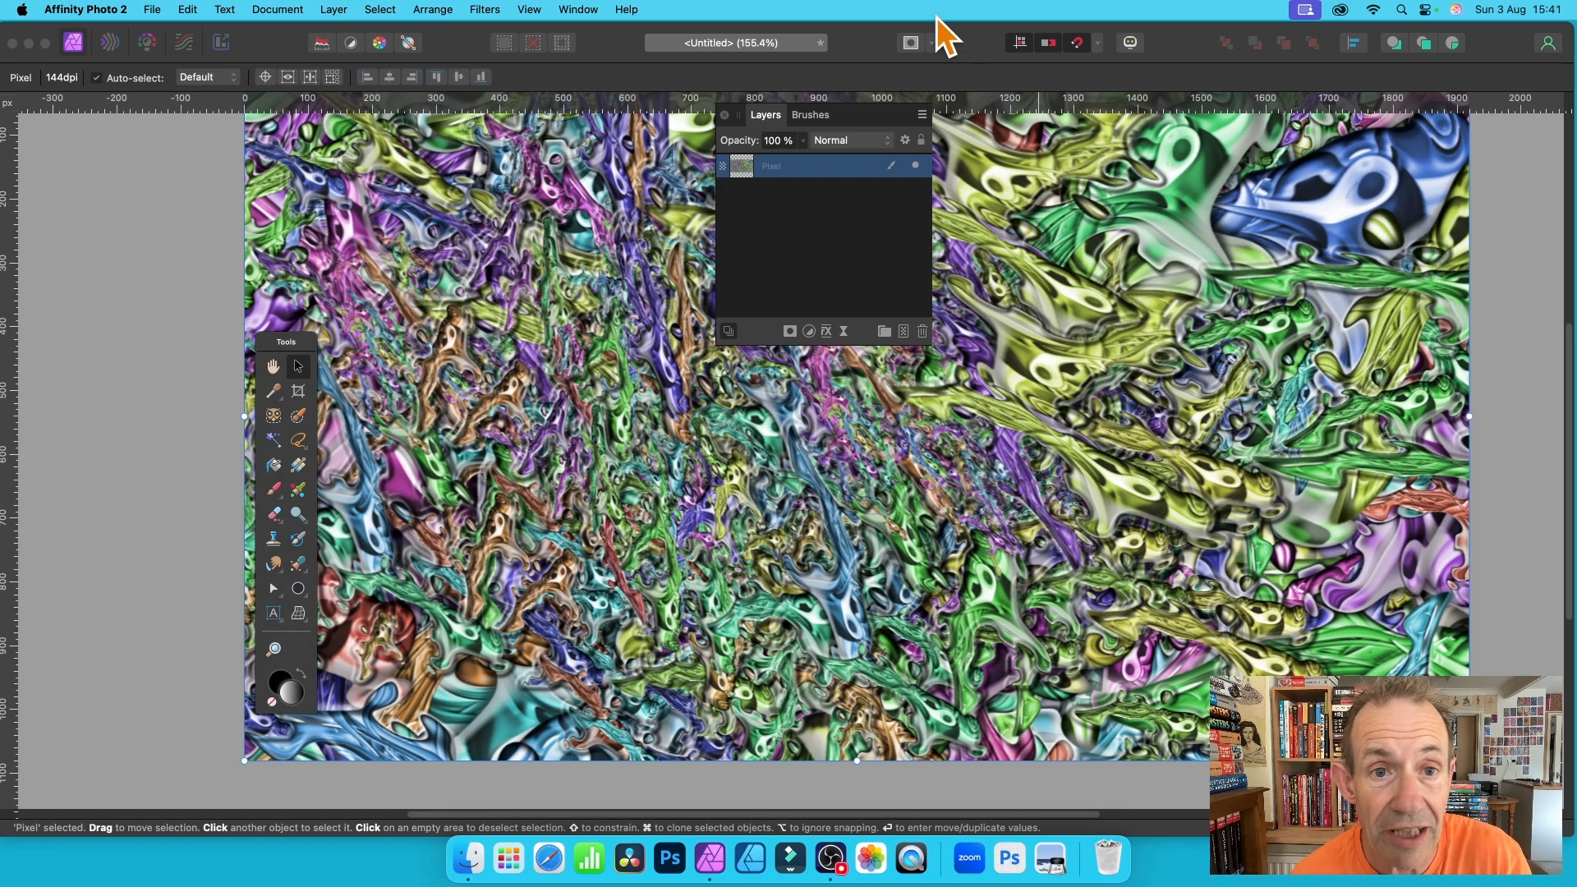
click(489, 10)
mouse_move(511, 96)
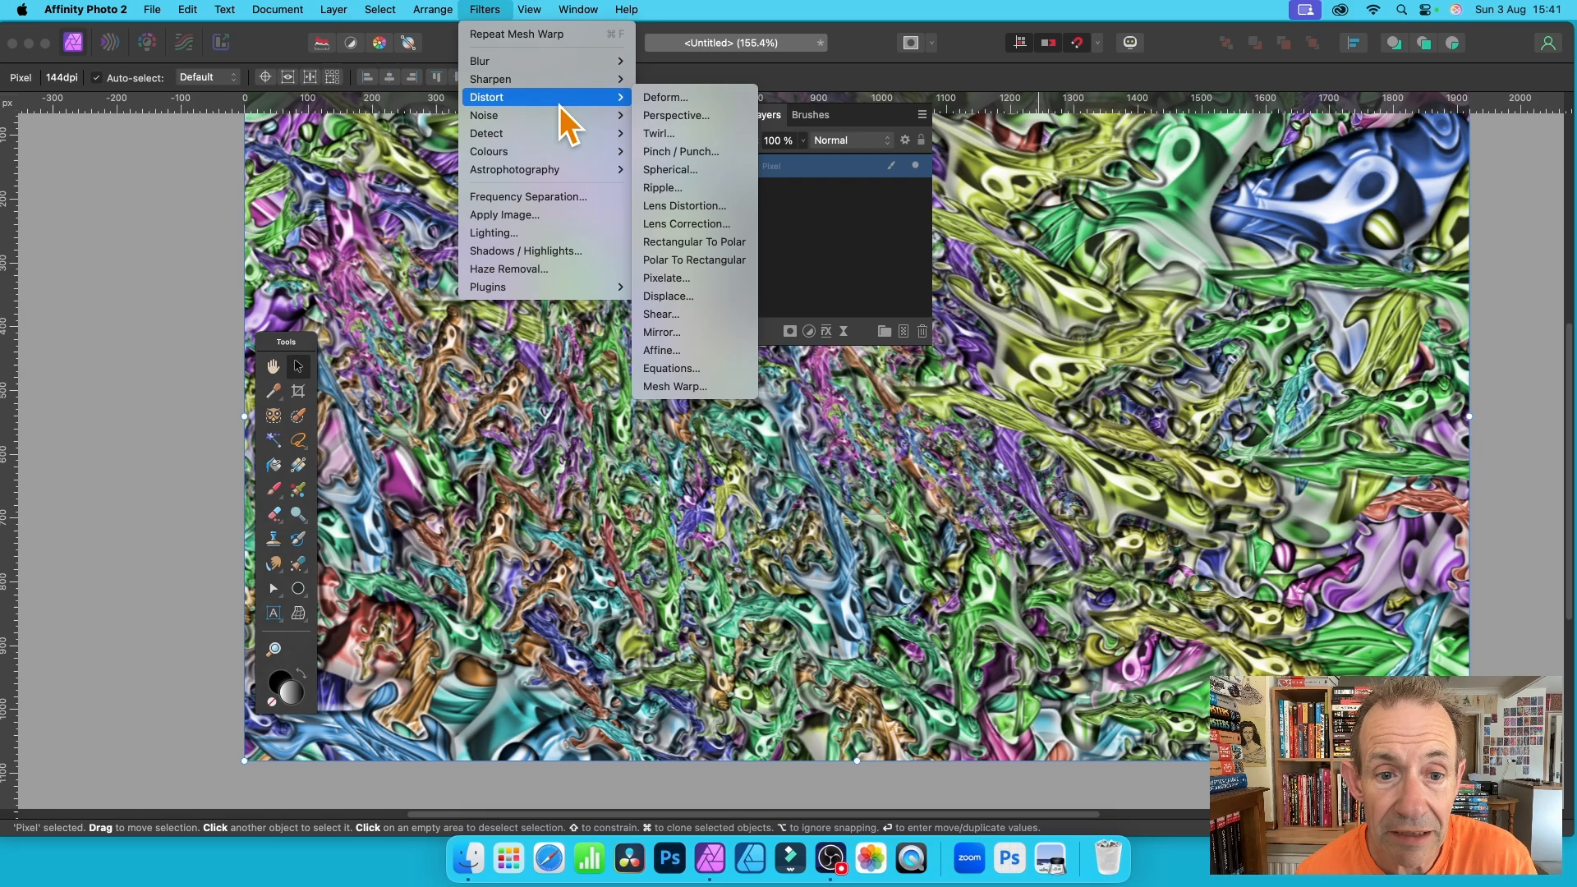
click(694, 388)
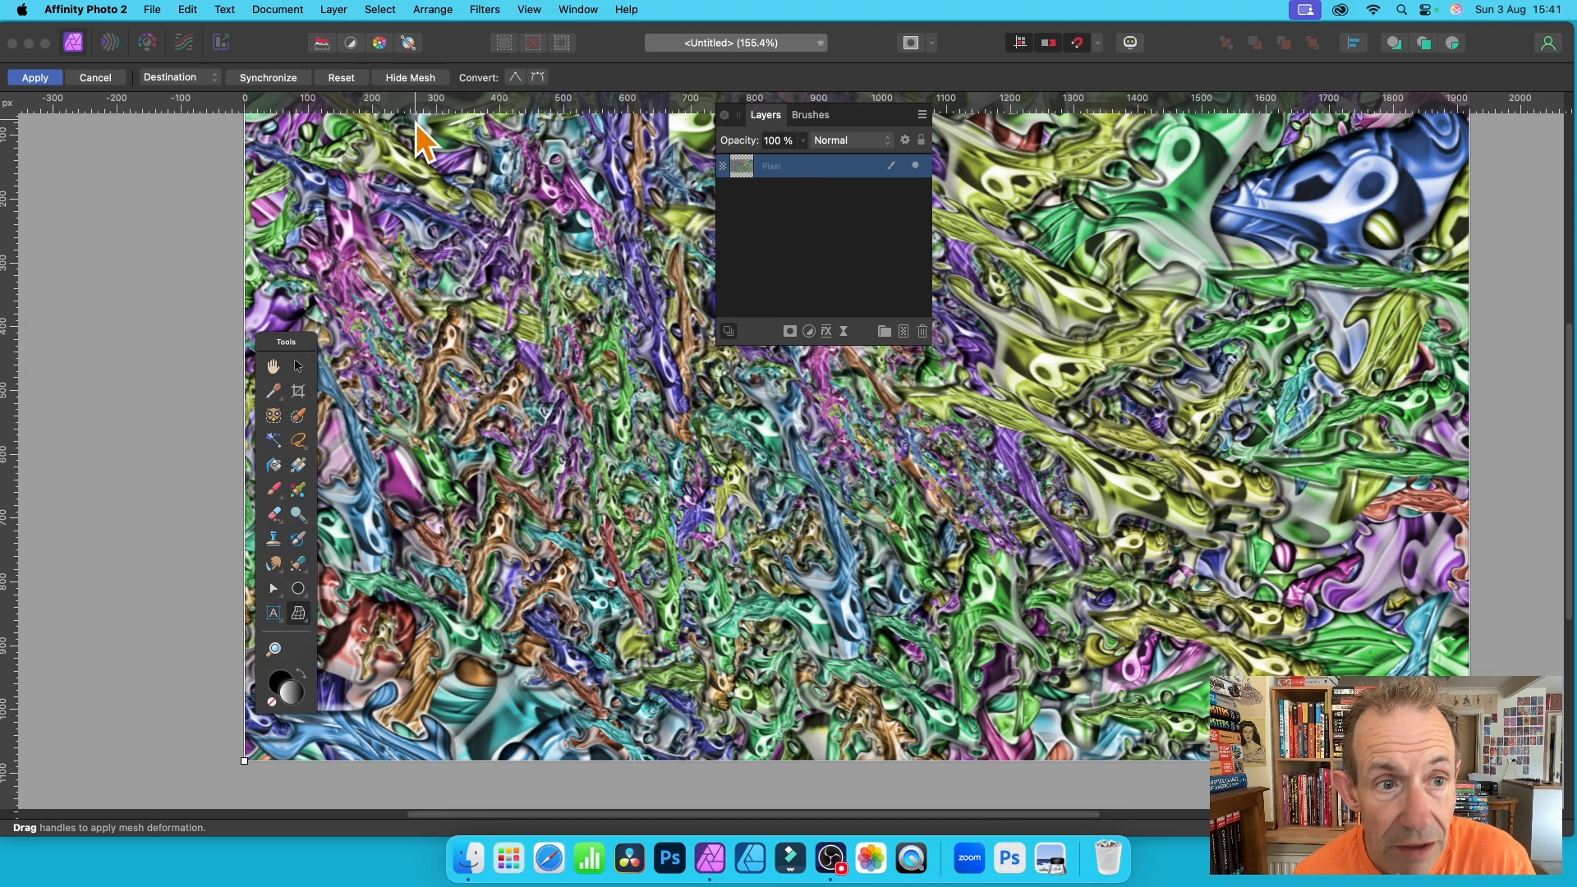
mouse_move(243, 227)
mouse_down()
mouse_move(479, 245)
mouse_move(258, 246)
mouse_up()
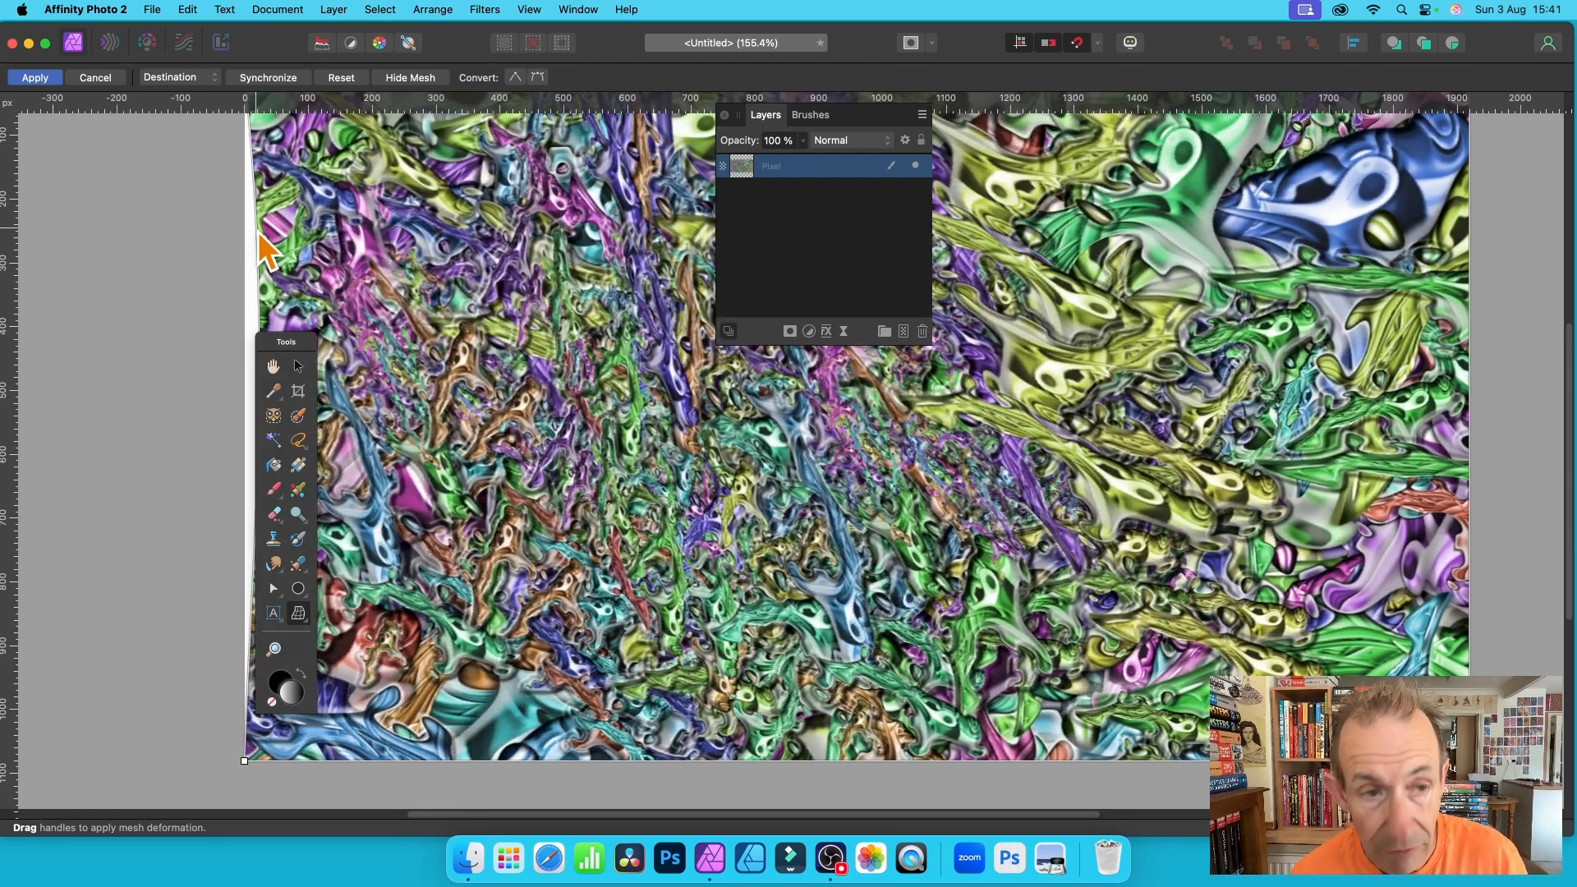
click(109, 82)
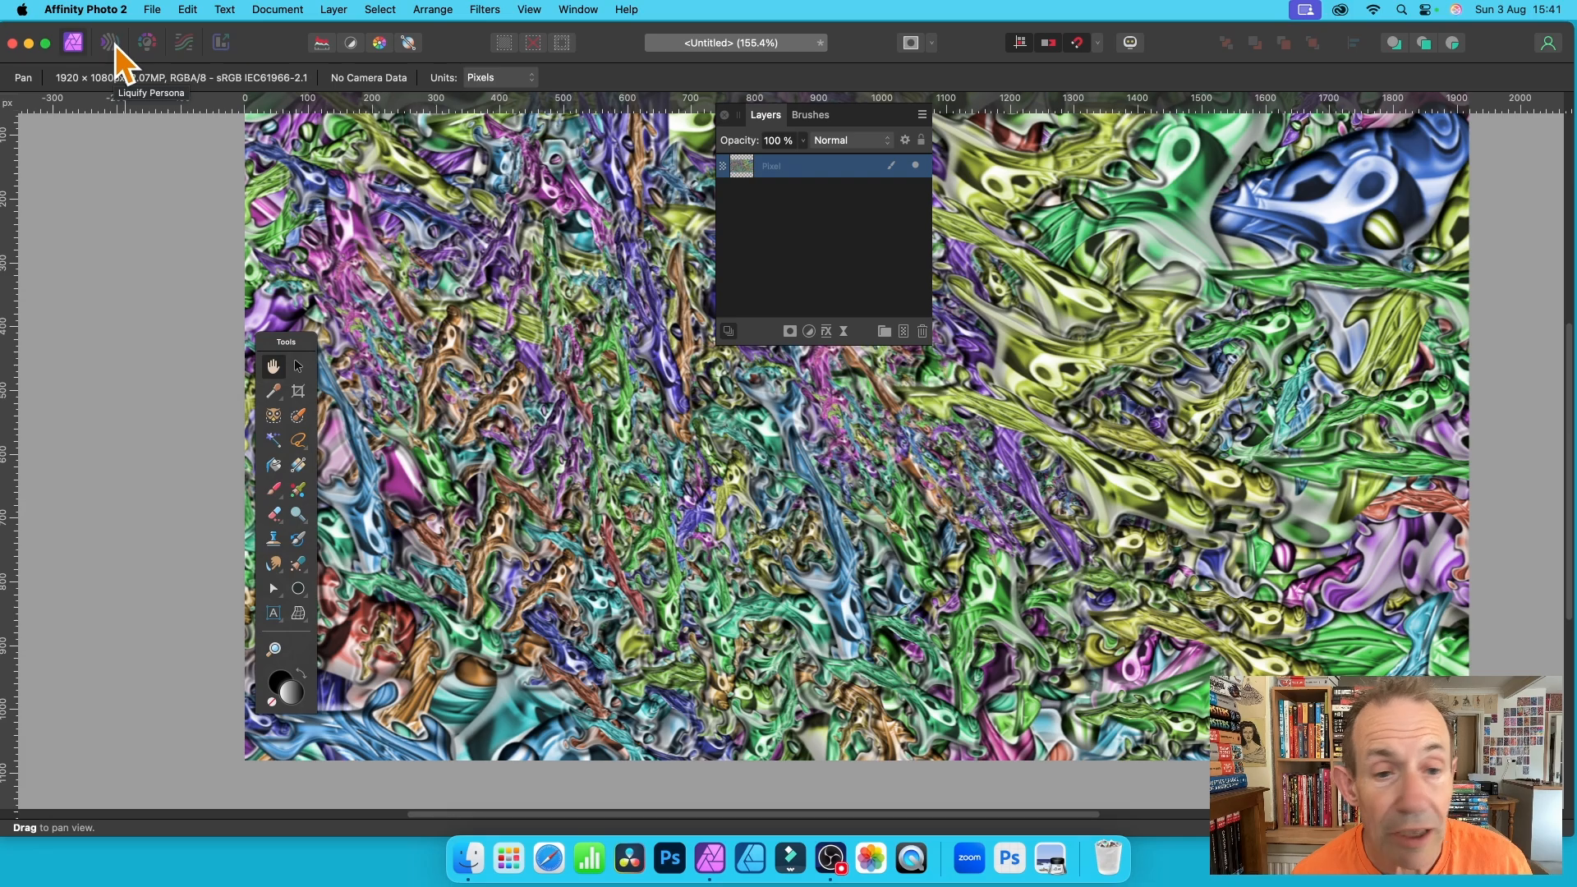
- Push the merged artwork into flowing swirls with the Liquify Push Forward tool at 480 px brush size and apply the result
click(113, 46)
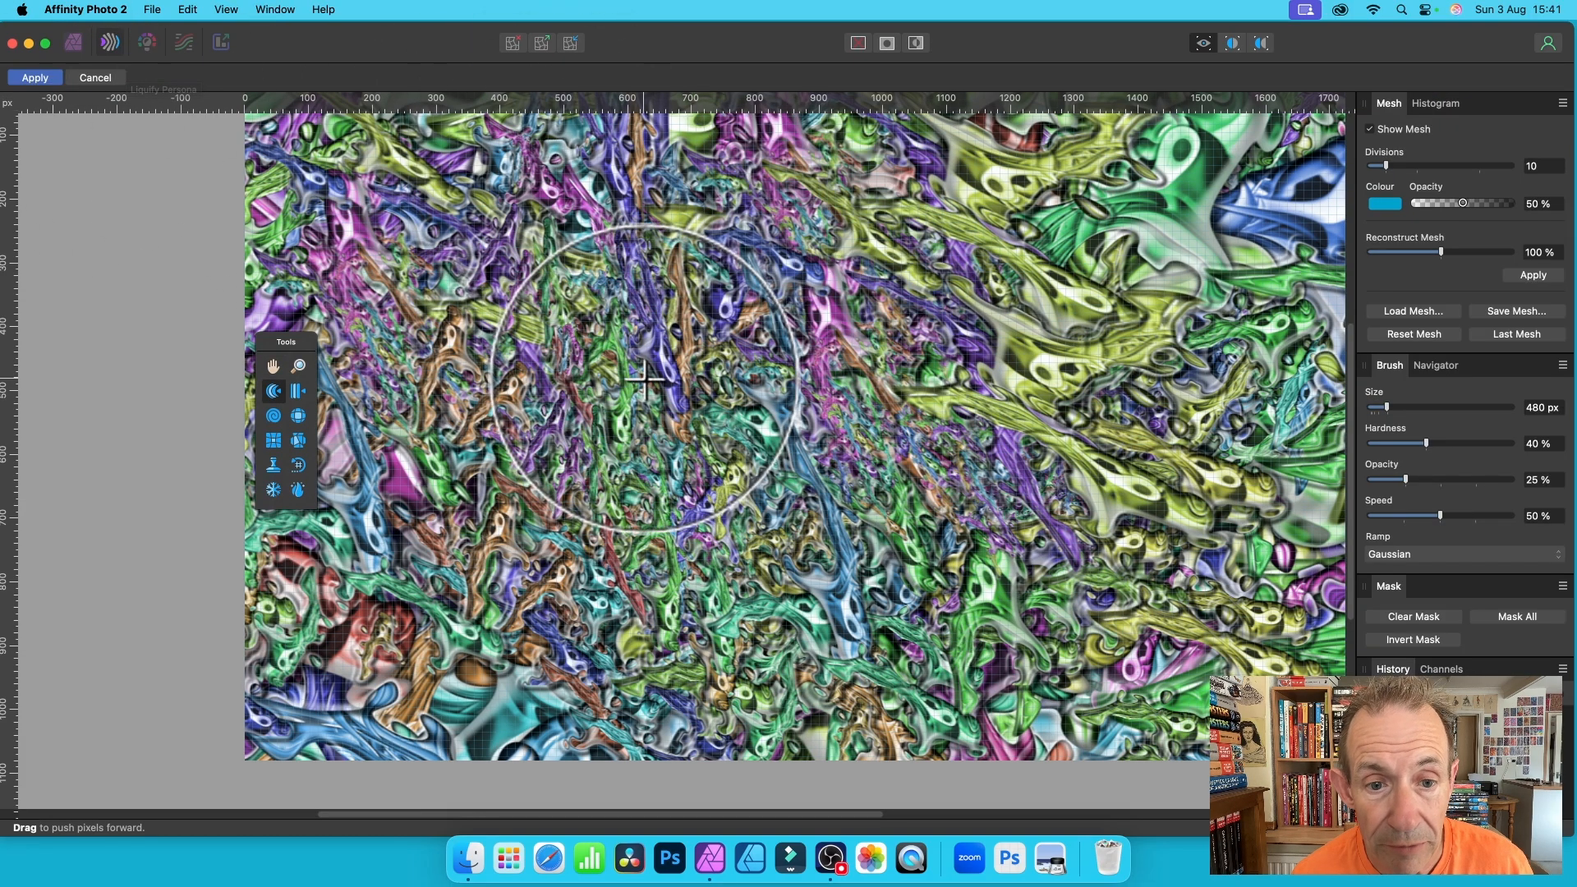
mouse_move(649, 355)
mouse_down()
mouse_move(429, 263)
mouse_move(416, 271)
mouse_move(545, 346)
mouse_move(315, 256)
mouse_move(544, 344)
mouse_move(323, 241)
mouse_move(567, 346)
mouse_move(289, 239)
mouse_up()
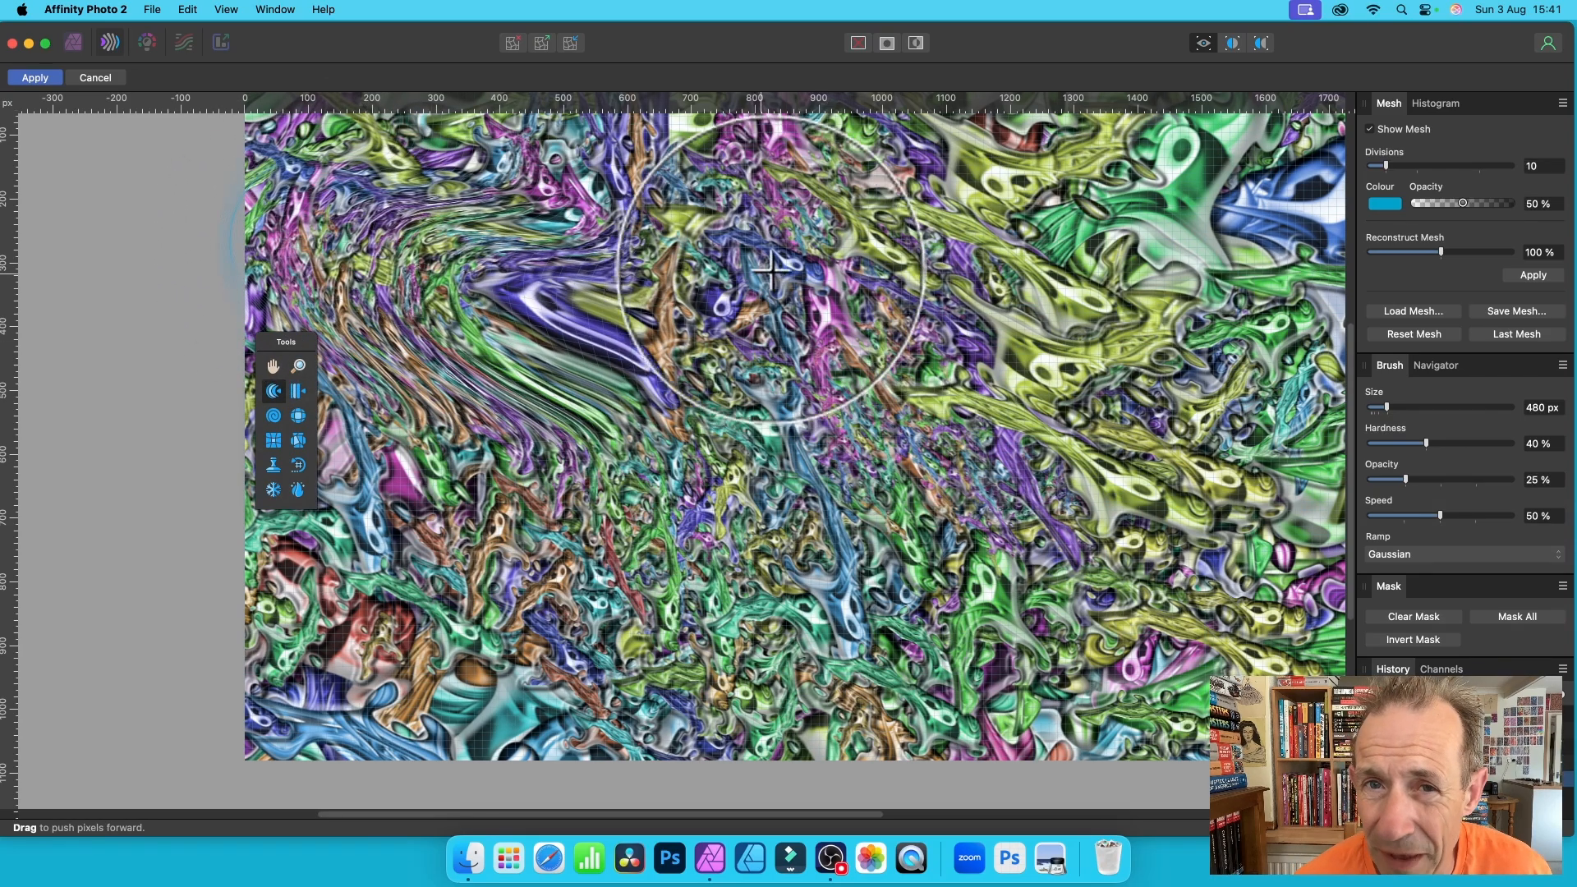
mouse_move(768, 271)
mouse_down()
mouse_move(882, 235)
mouse_move(876, 311)
mouse_move(947, 231)
mouse_move(1034, 172)
mouse_move(1056, 222)
mouse_move(1022, 302)
mouse_move(1122, 205)
mouse_move(946, 389)
mouse_move(1115, 225)
mouse_move(1003, 472)
mouse_move(1089, 482)
mouse_move(1230, 541)
mouse_move(938, 586)
mouse_move(907, 526)
mouse_move(1063, 633)
mouse_move(830, 570)
mouse_move(881, 696)
mouse_move(704, 568)
mouse_move(561, 715)
mouse_move(548, 570)
mouse_move(486, 594)
mouse_move(375, 682)
mouse_move(473, 583)
mouse_move(451, 574)
mouse_move(365, 636)
mouse_move(414, 619)
mouse_move(443, 580)
mouse_move(335, 647)
mouse_move(436, 606)
mouse_move(490, 552)
mouse_move(340, 638)
mouse_move(472, 542)
mouse_move(476, 562)
mouse_move(432, 570)
mouse_move(407, 448)
mouse_up()
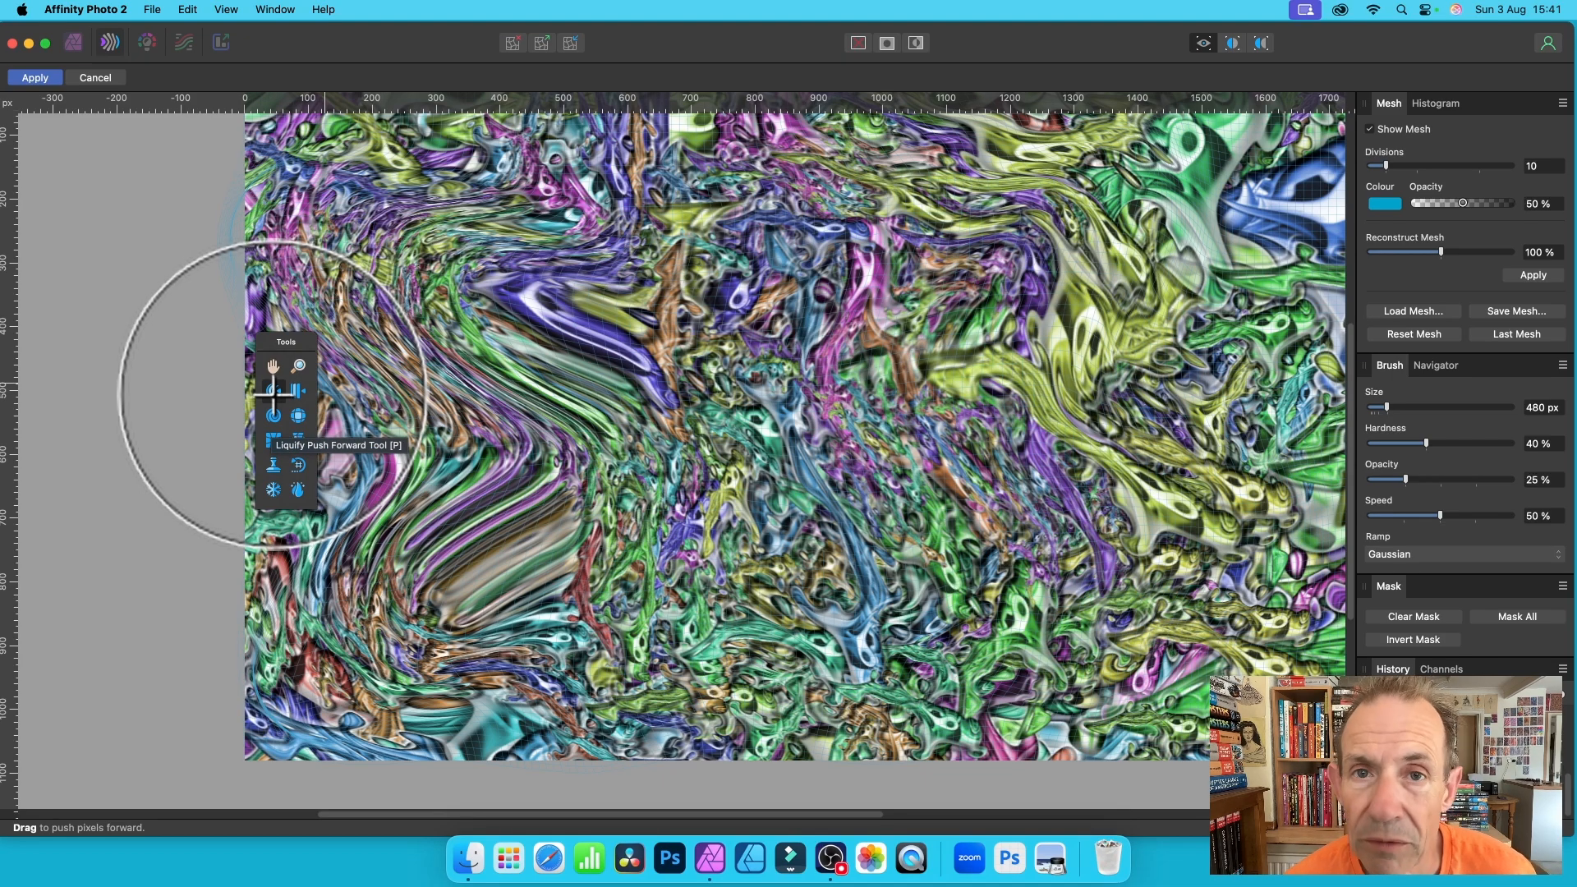
click(44, 81)
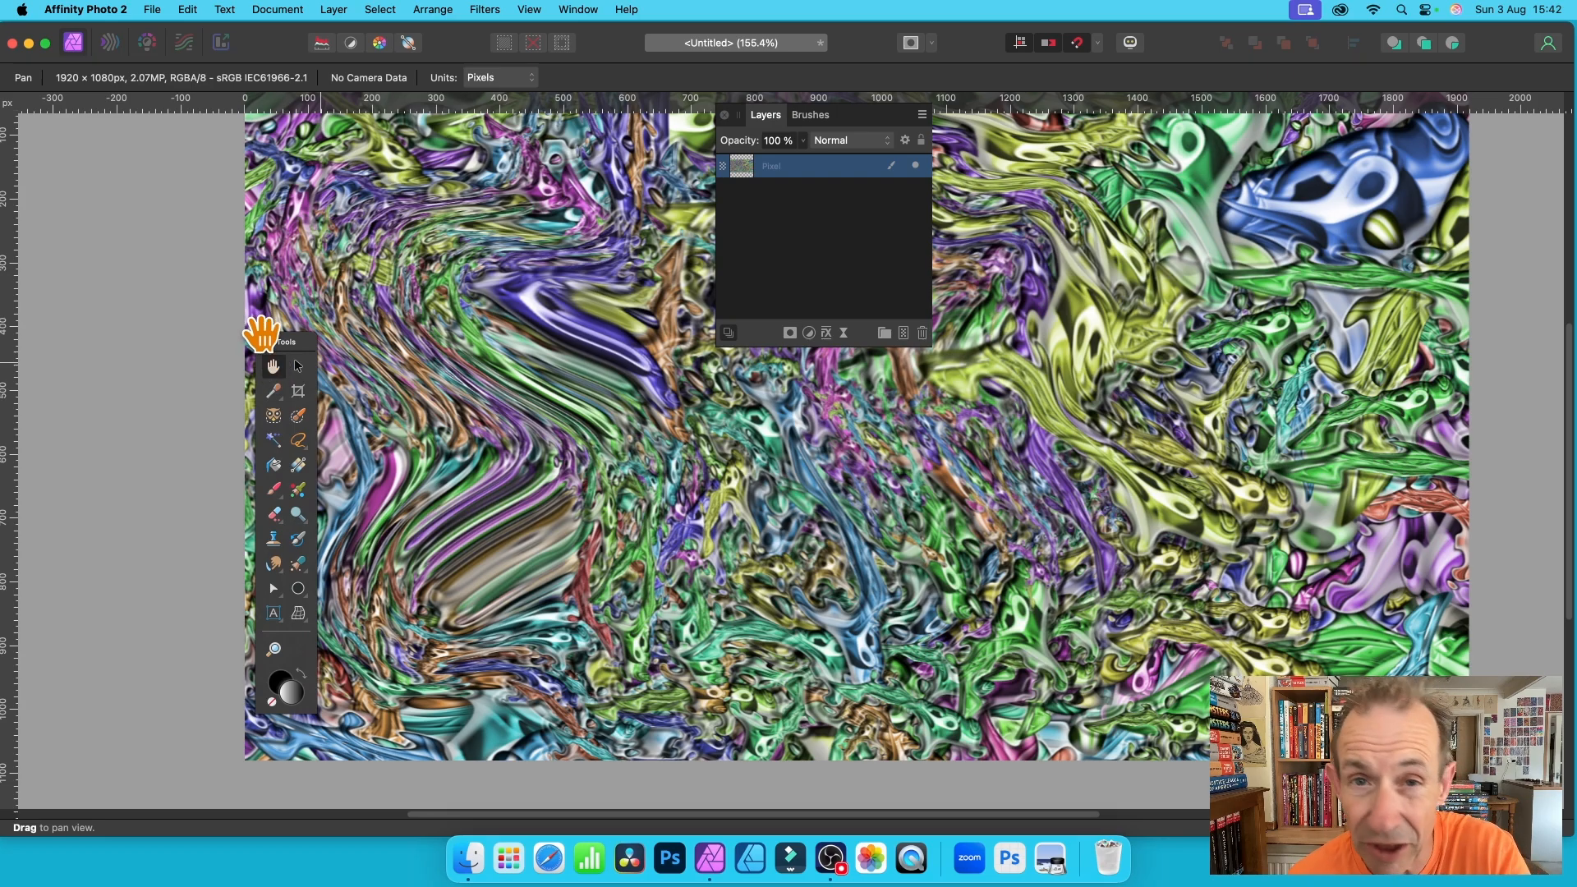
- Duplicate the liquified layer and start a Displace filter on the copy, loading its map from the layers beneath
right_click(788, 165)
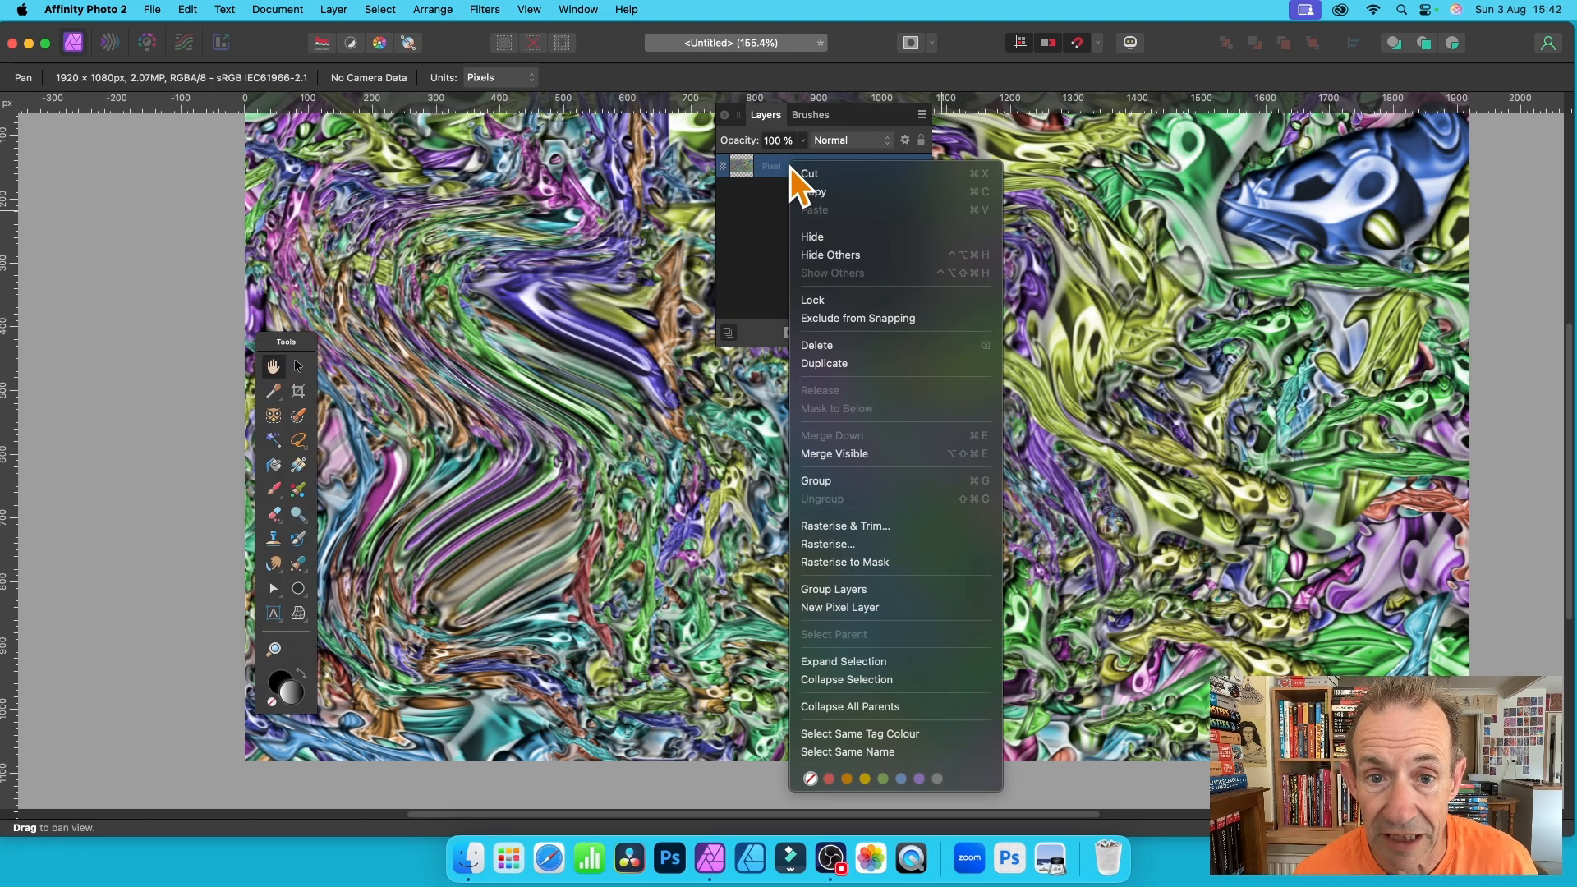
click(855, 362)
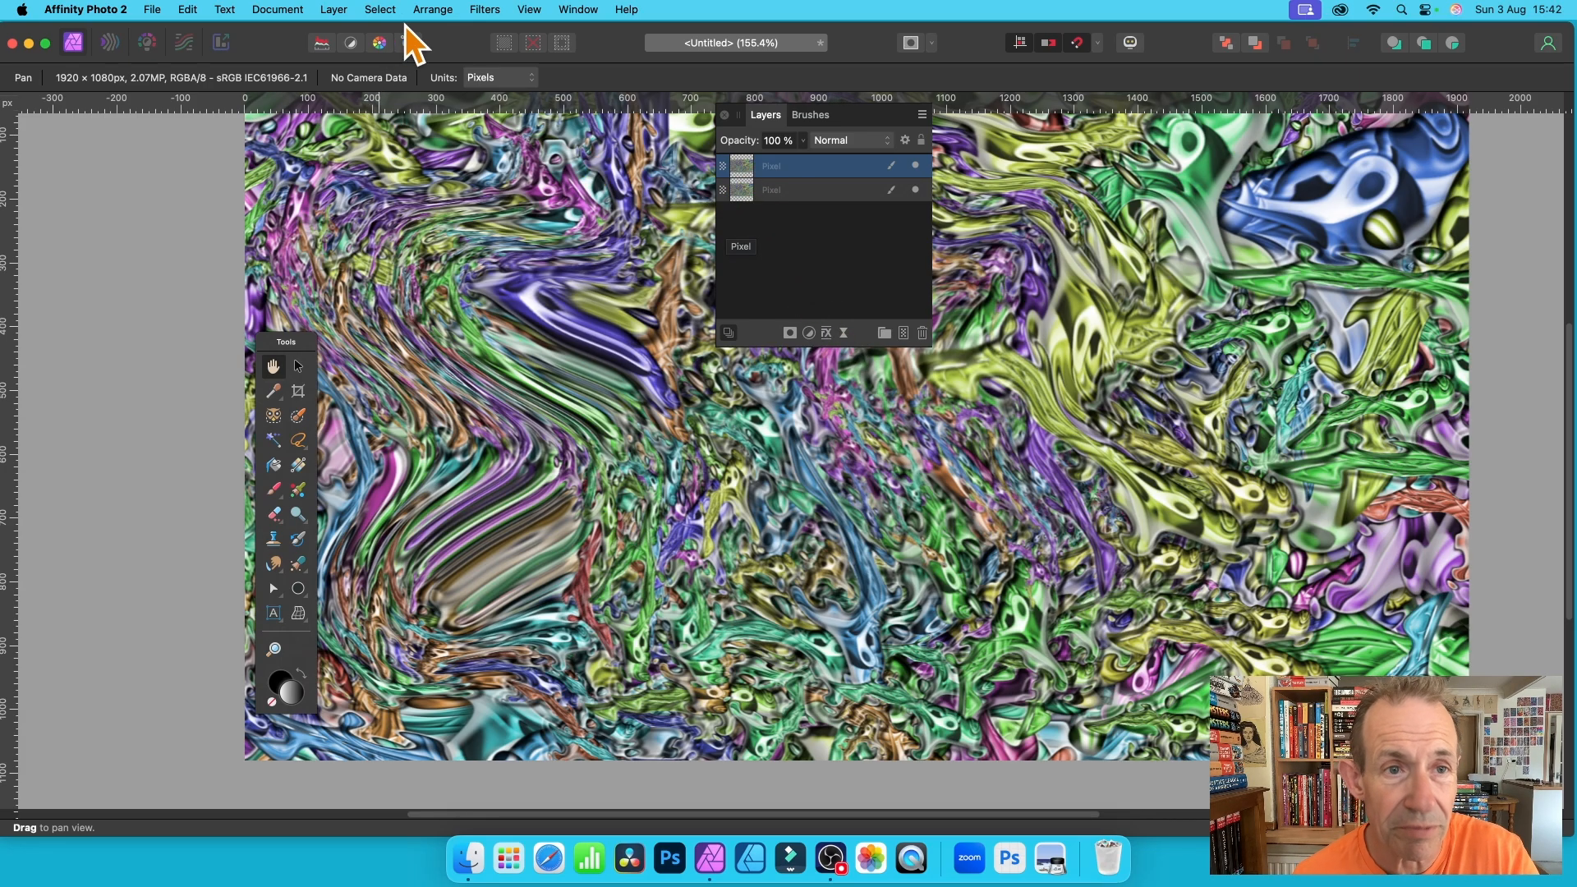
click(494, 10)
mouse_move(496, 98)
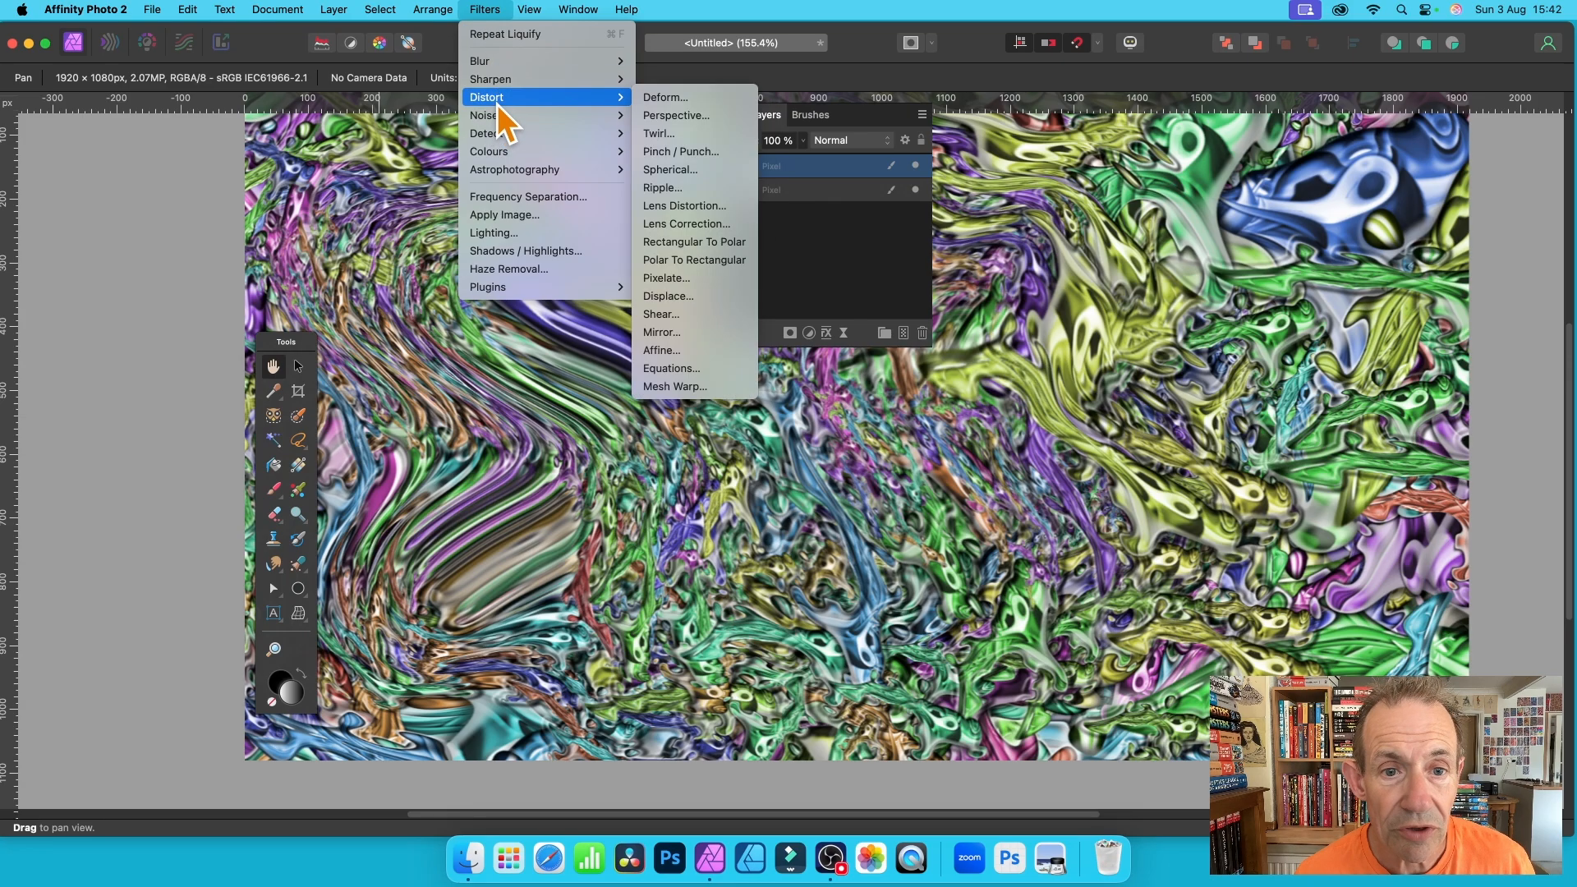
click(679, 297)
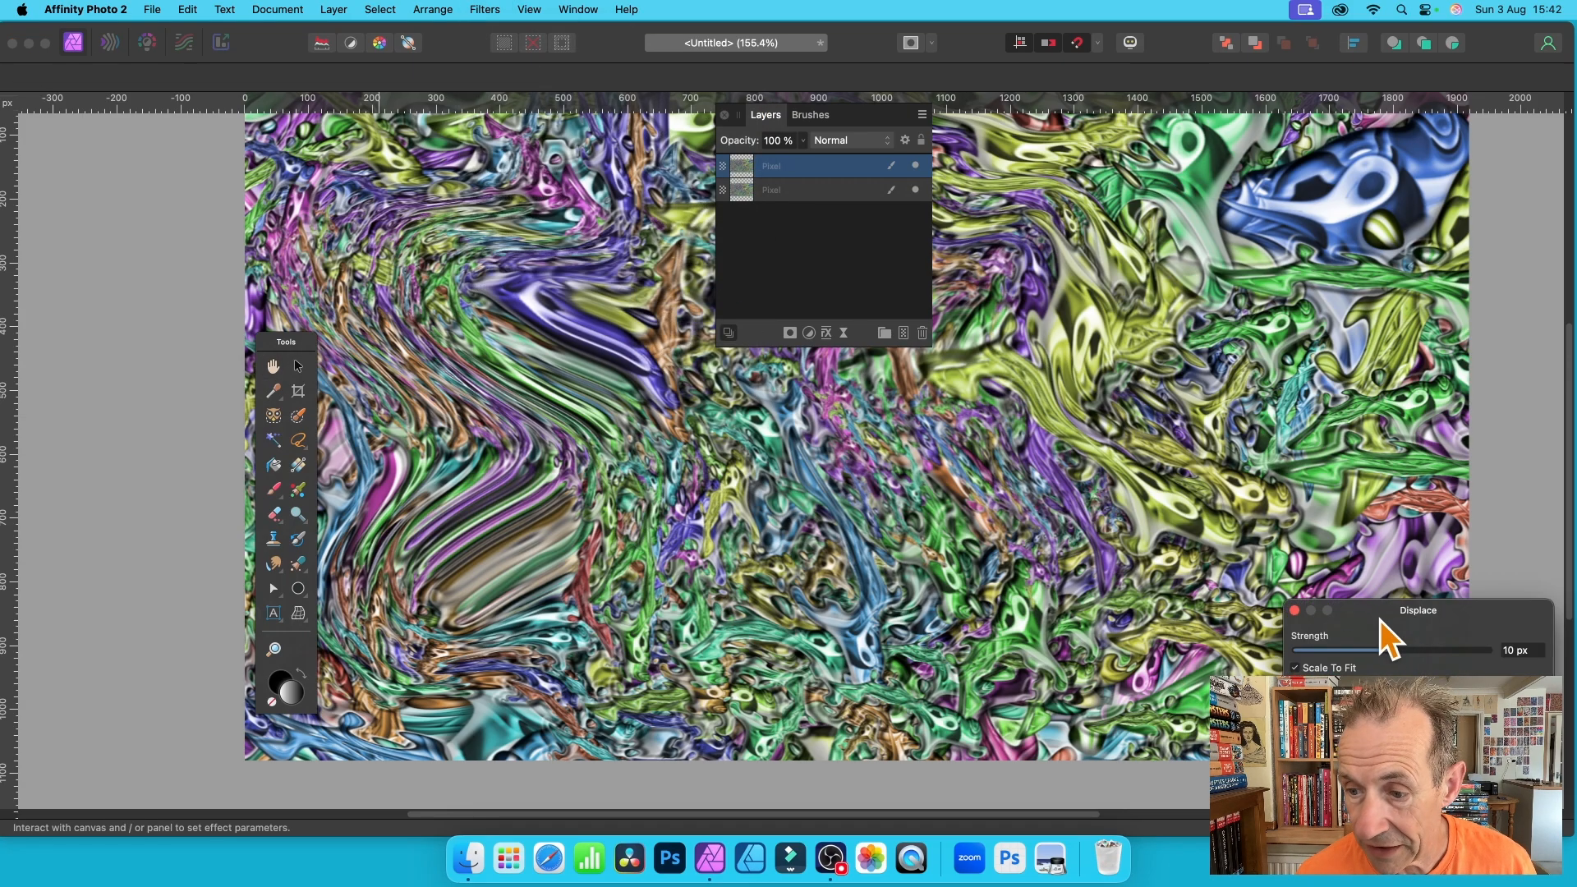
drag(1381, 620, 928, 263)
click(921, 413)
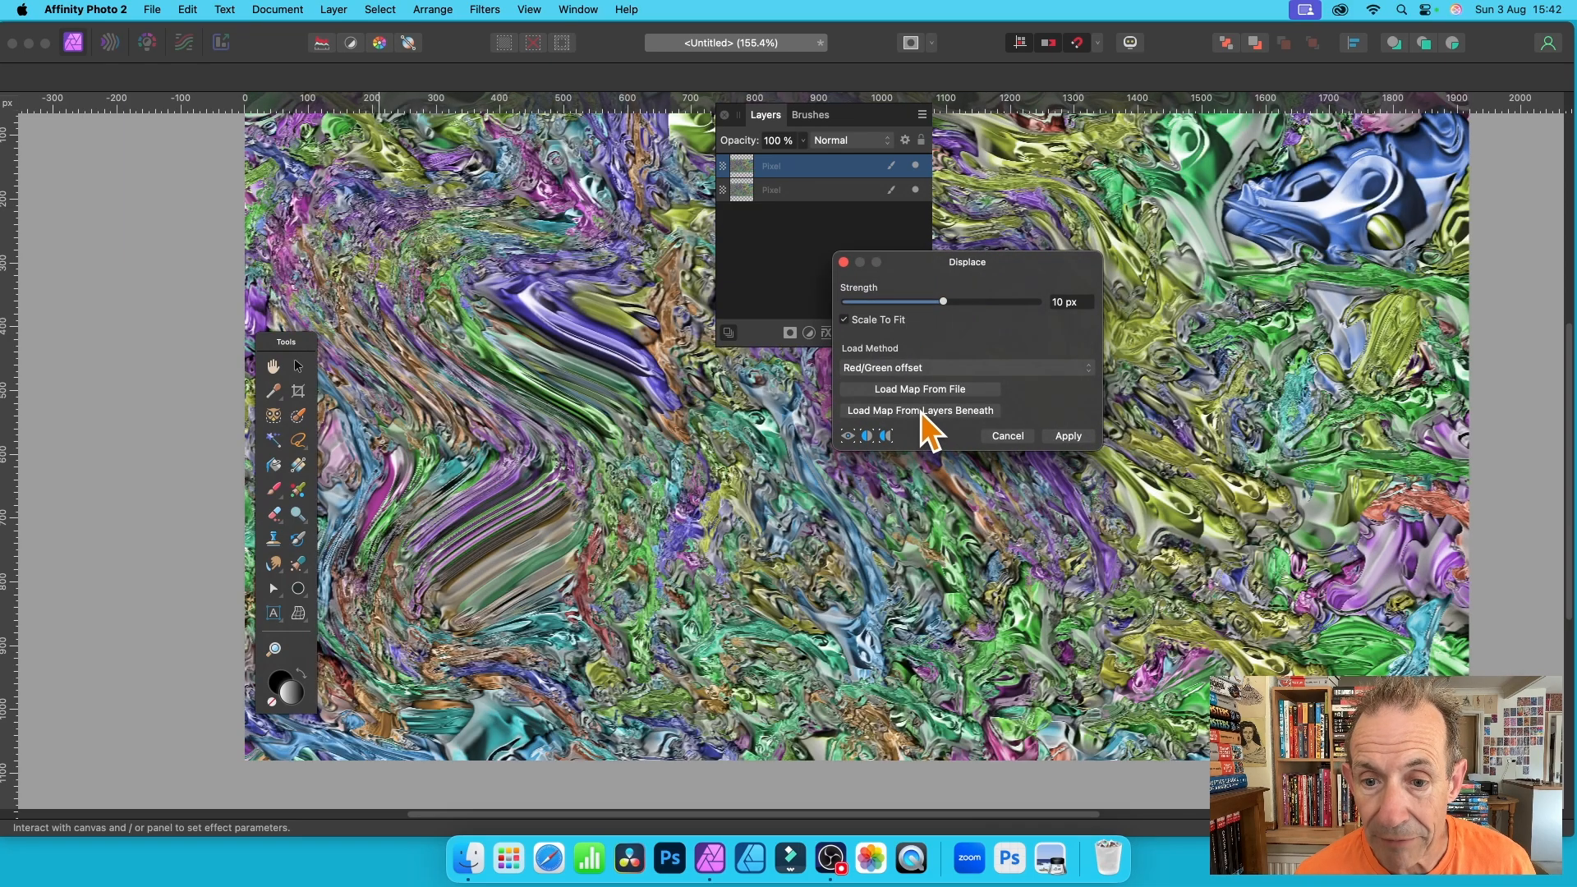
- Set the displacement strength to 6.2 px, apply the filter, and move the layer list off the middle of the artwork
drag(948, 303, 948, 302)
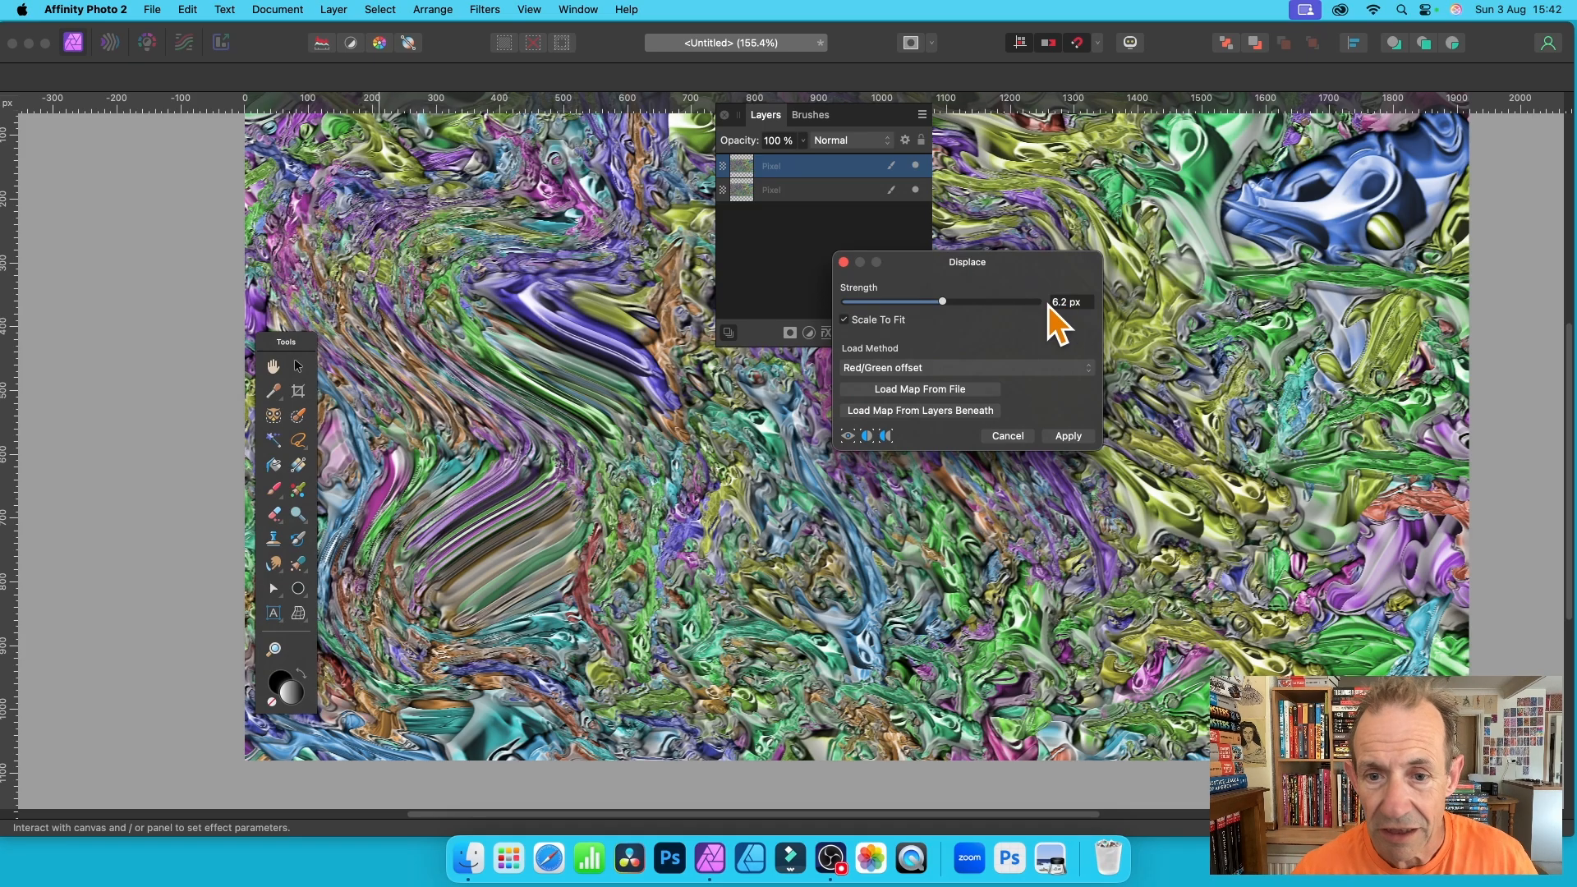
click(1058, 436)
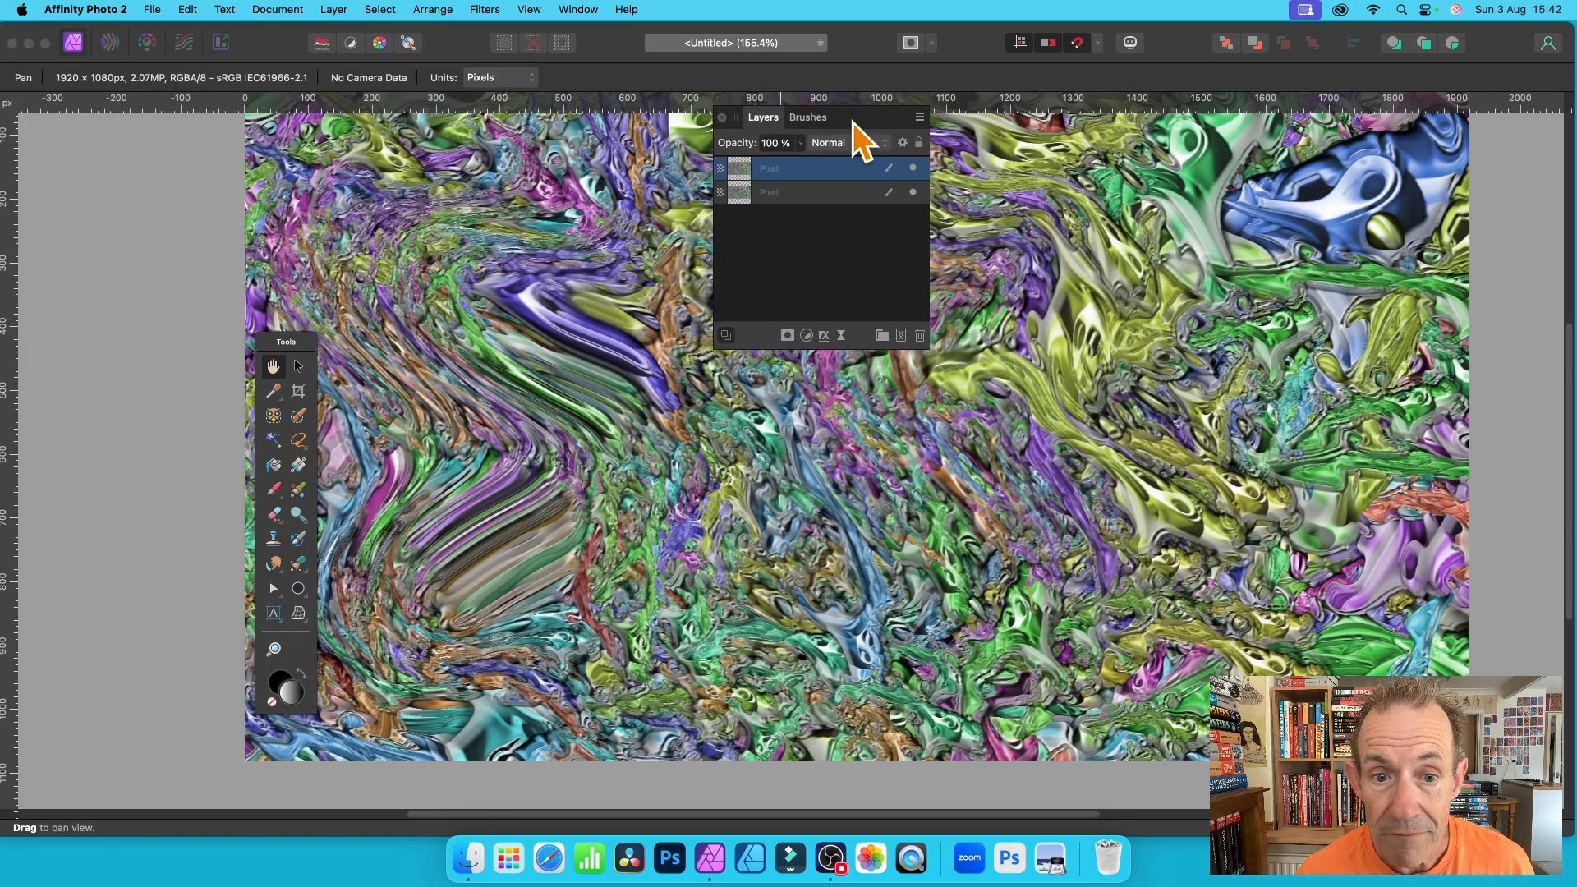
drag(809, 107, 289, 189)
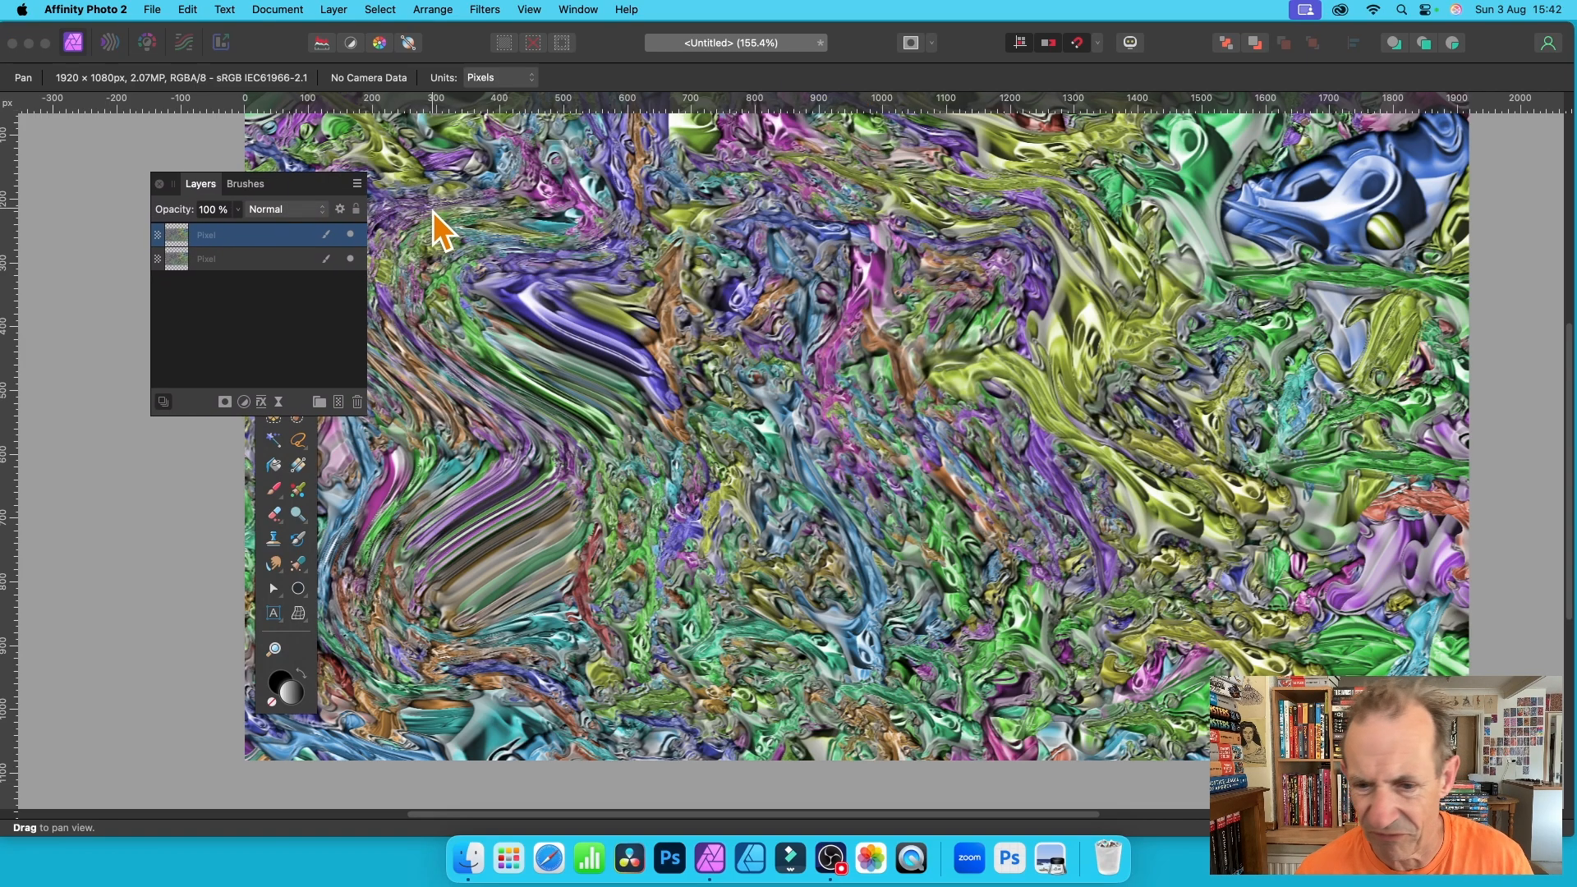